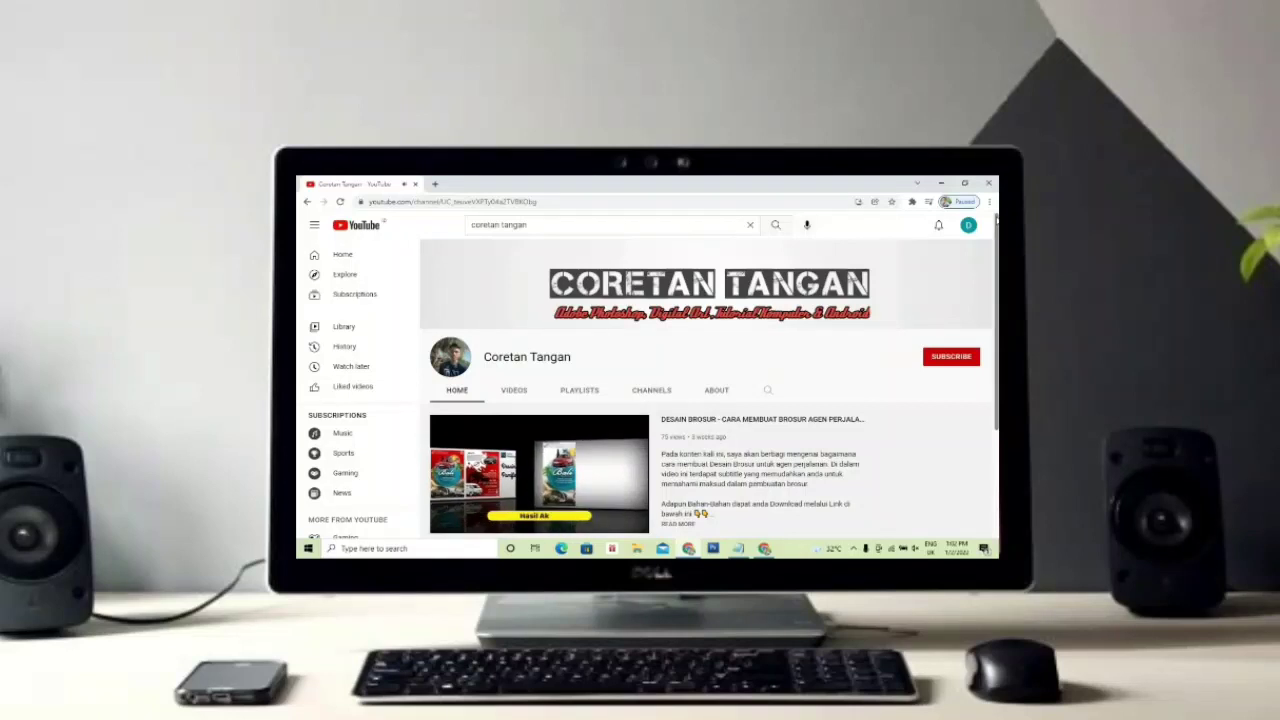
Scroll the YouTube channel page and switch to its VIDEOS tab.
scroll(708, 420, down, 1)
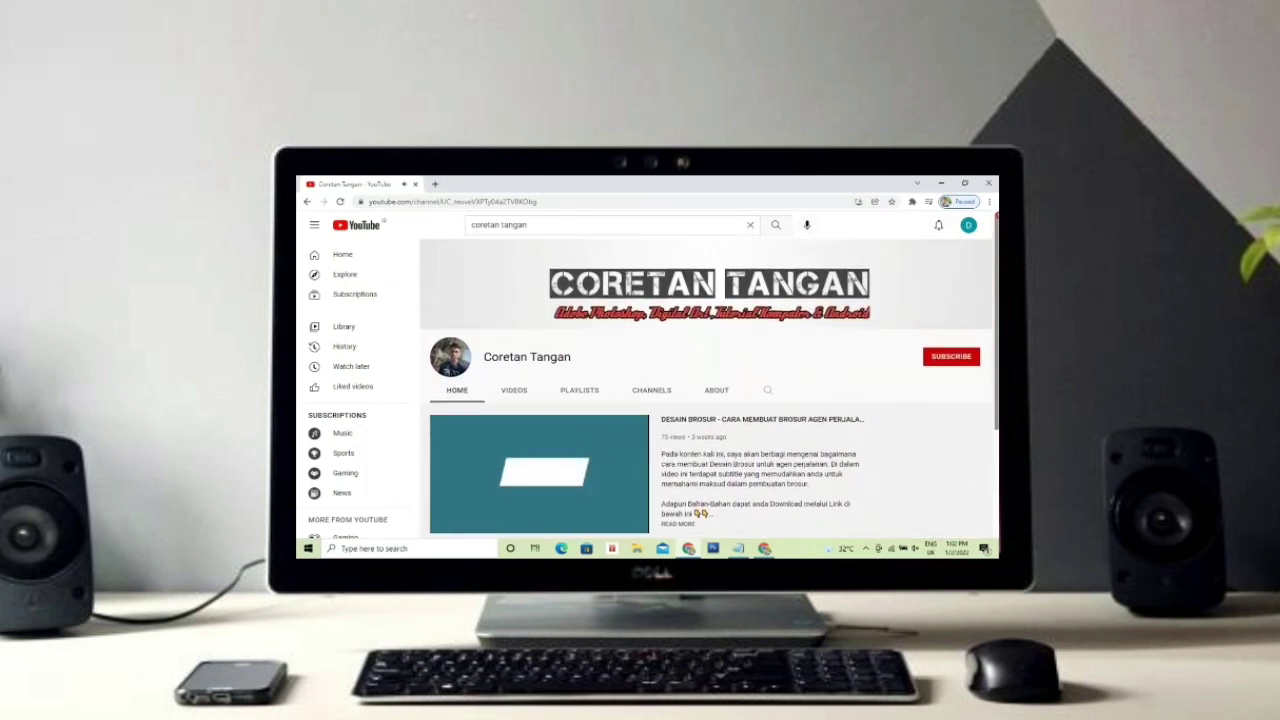
click(527, 386)
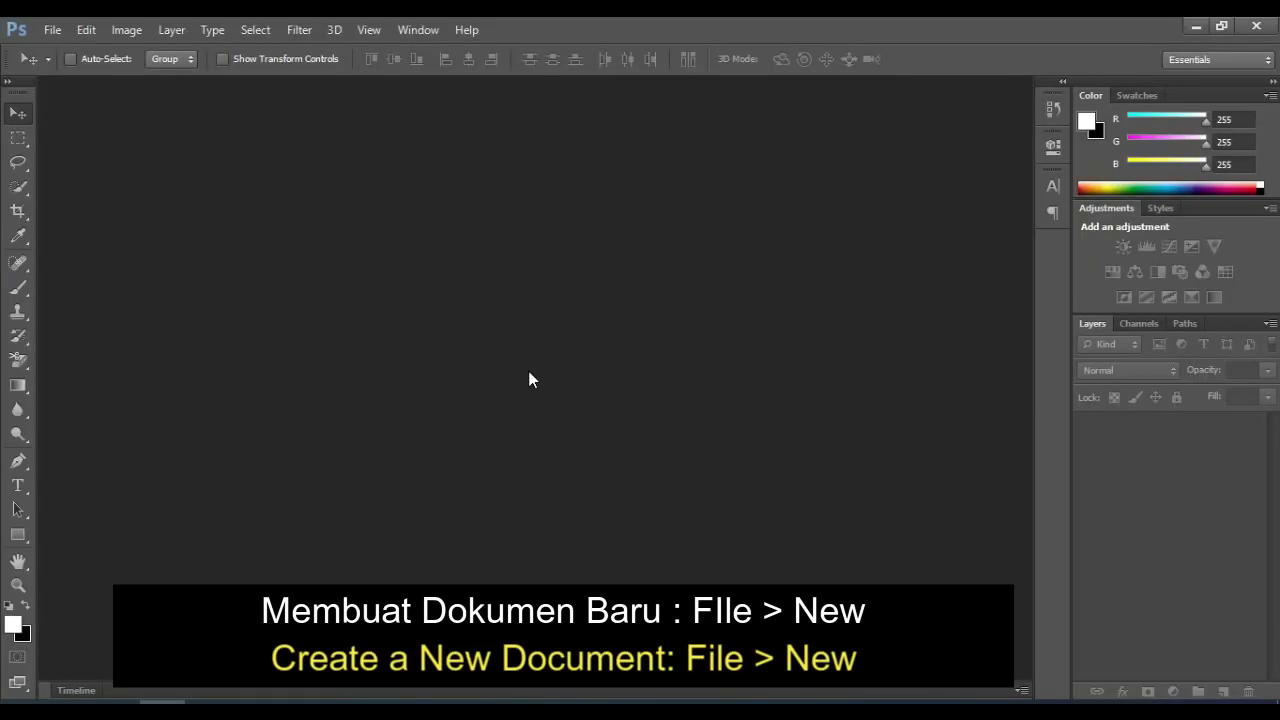
Start a new document named KALENDER 2023 measured in centimeters.
click(50, 30)
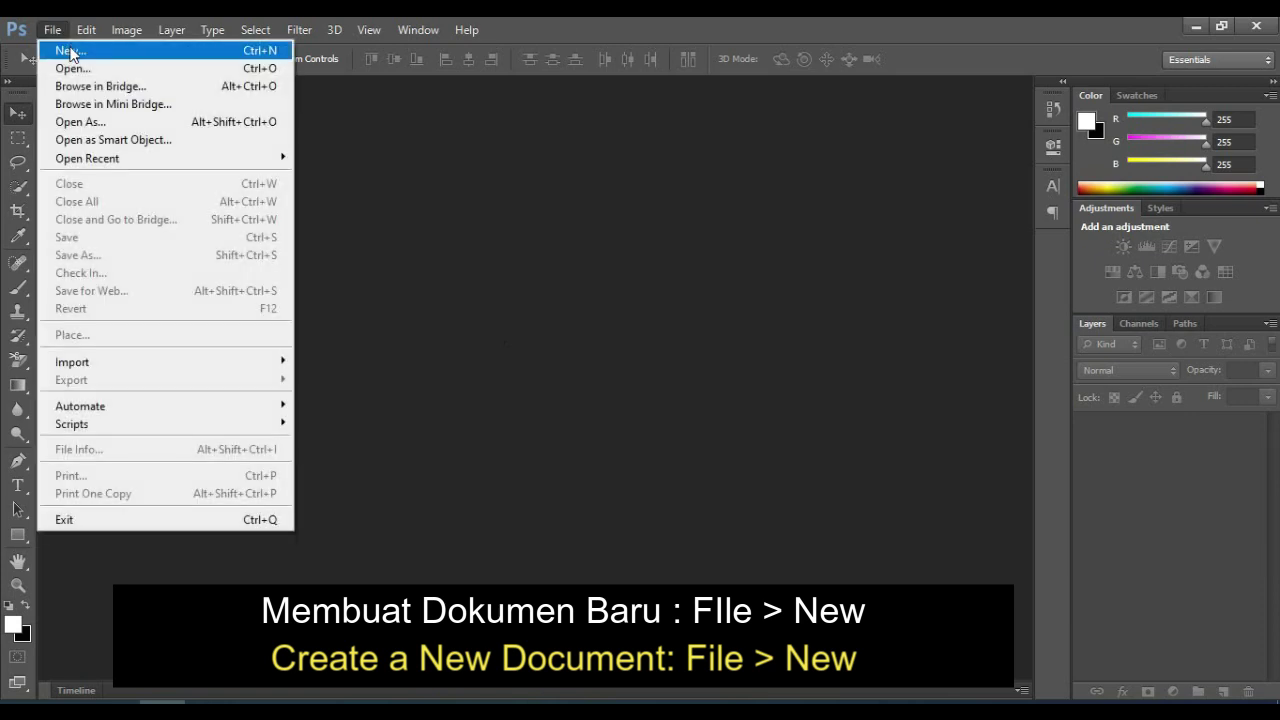
click(70, 52)
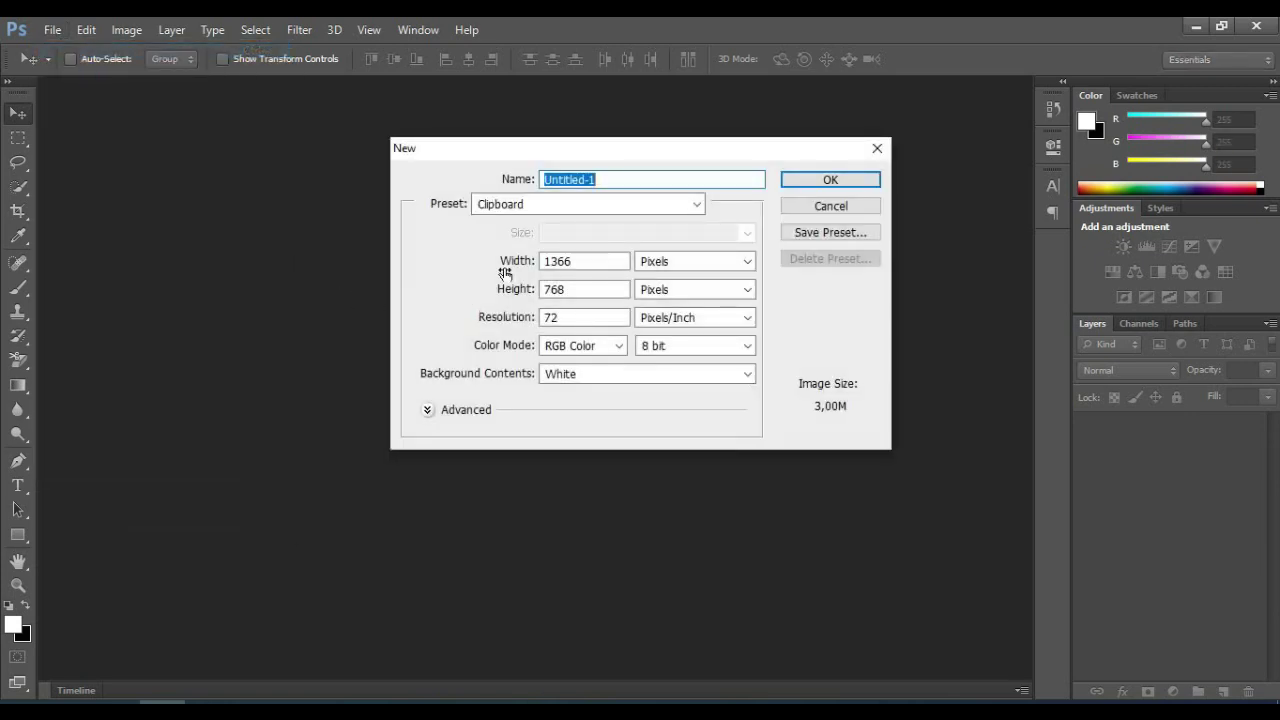
text(KALENDER 2023)
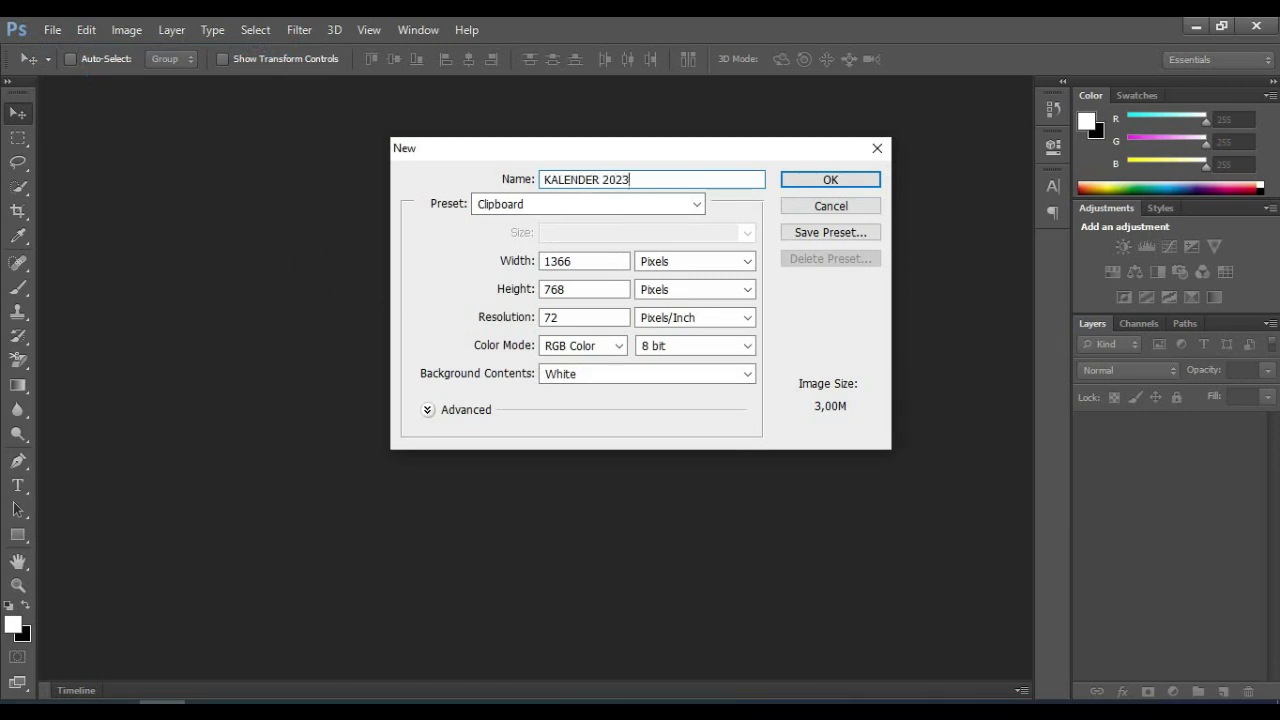
click(745, 262)
click(730, 310)
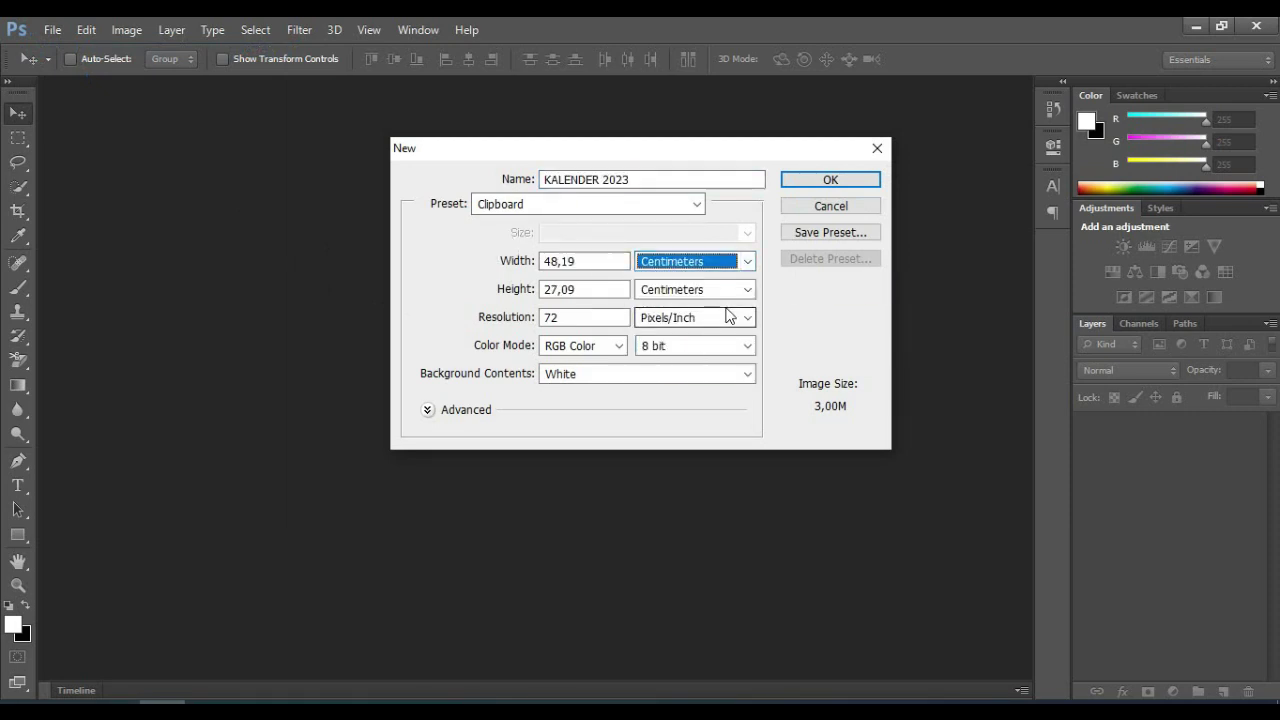
Set the document to 21 × 14 cm at 300 pixels/inch and create it.
click(590, 263)
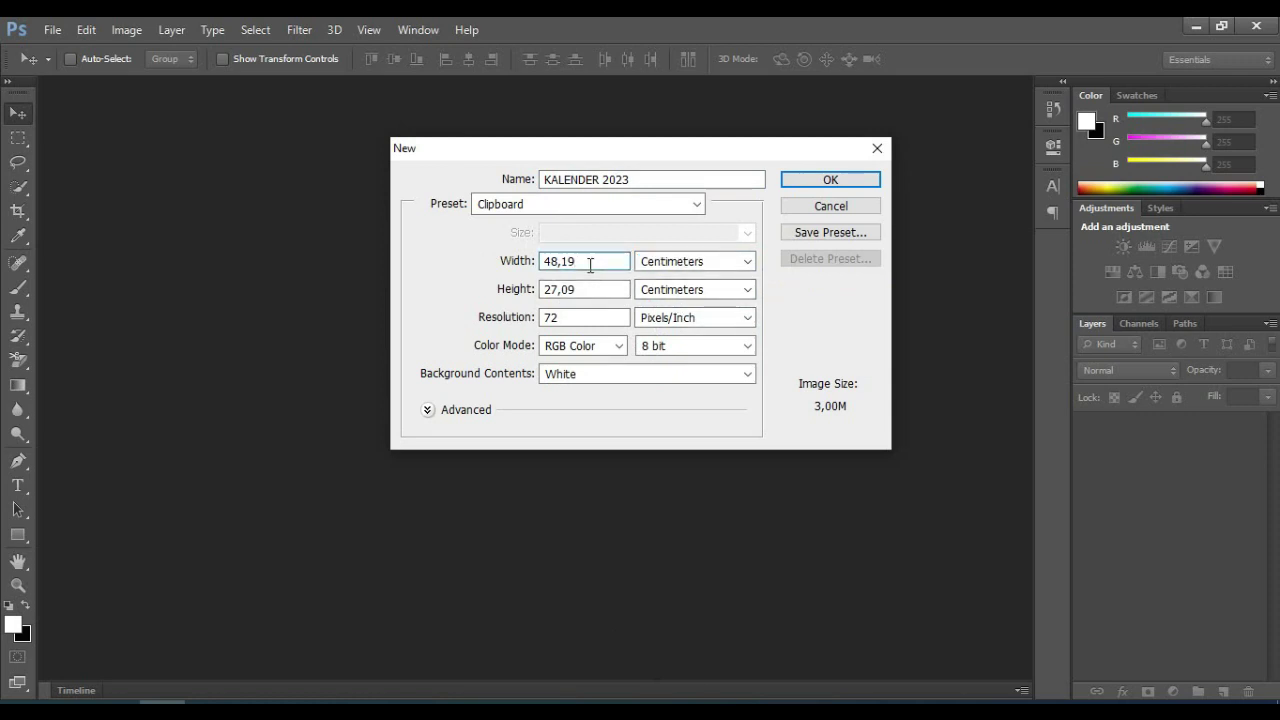
key(BackSpace)
key(BackSpace)
key(BackSpace)
text(21)
double_click(584, 289)
key(BackSpace)
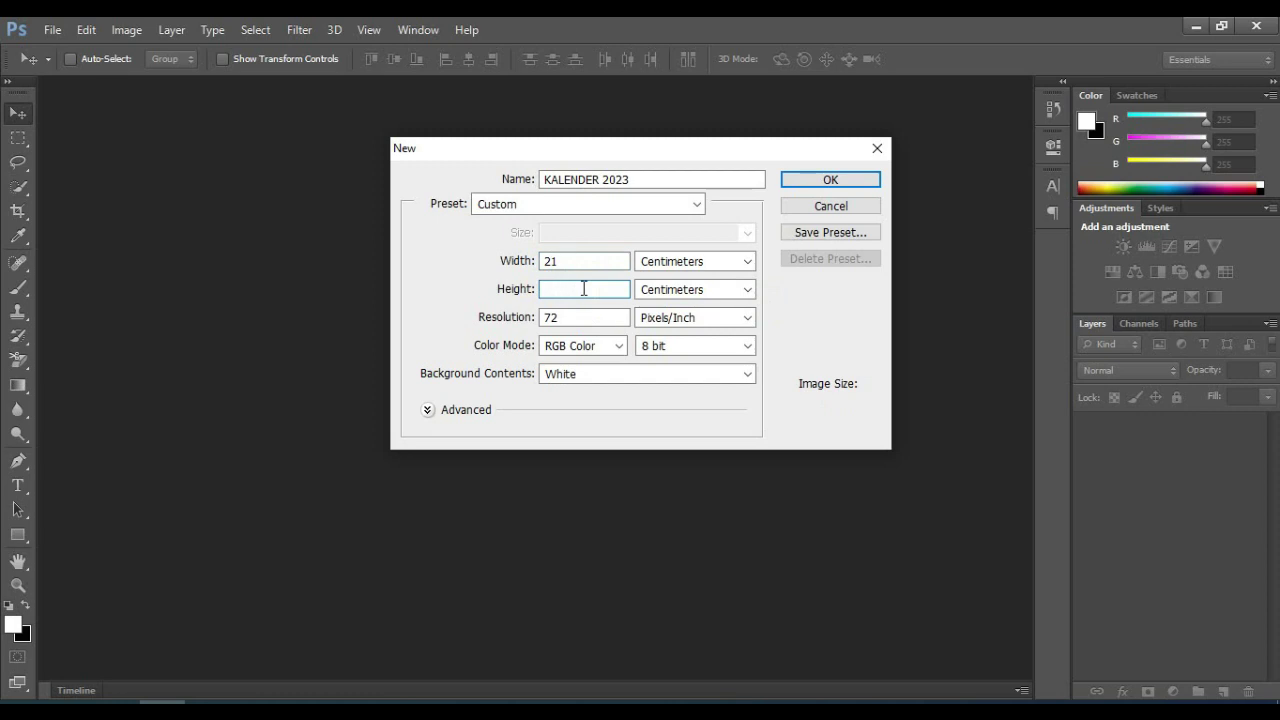
text(14)
double_click(588, 317)
key(BackSpace)
text(300)
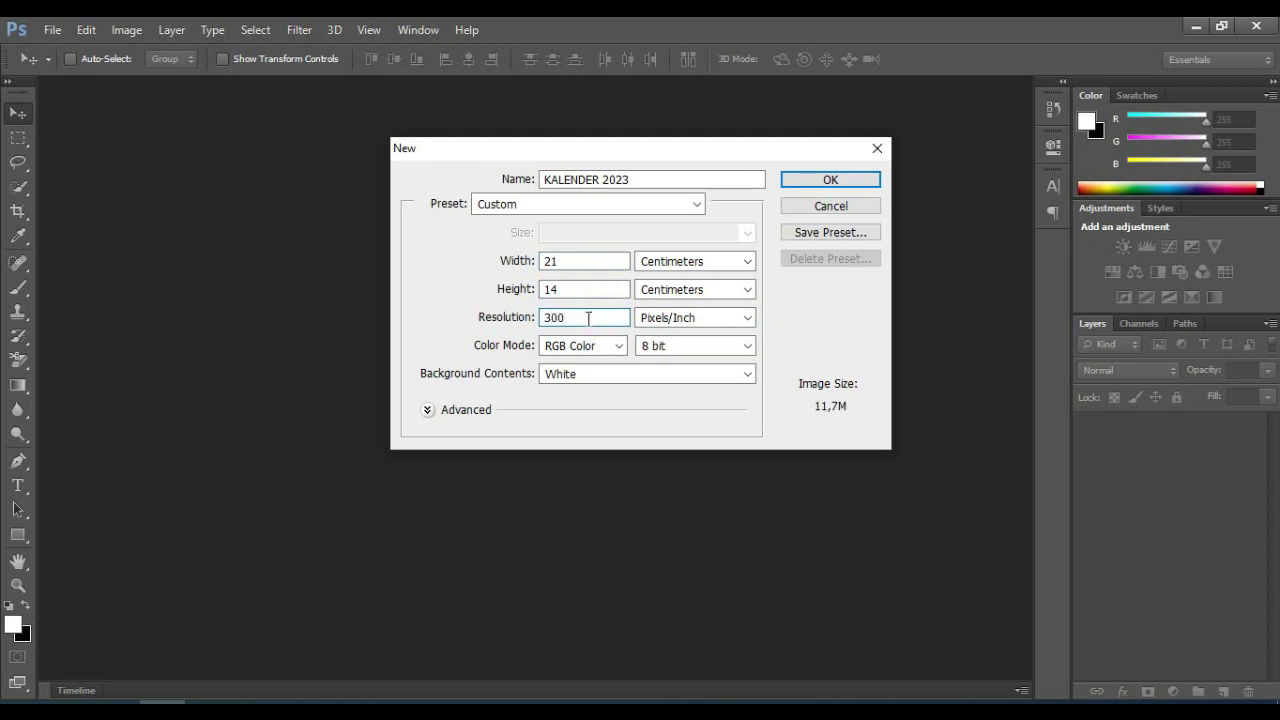
click(831, 180)
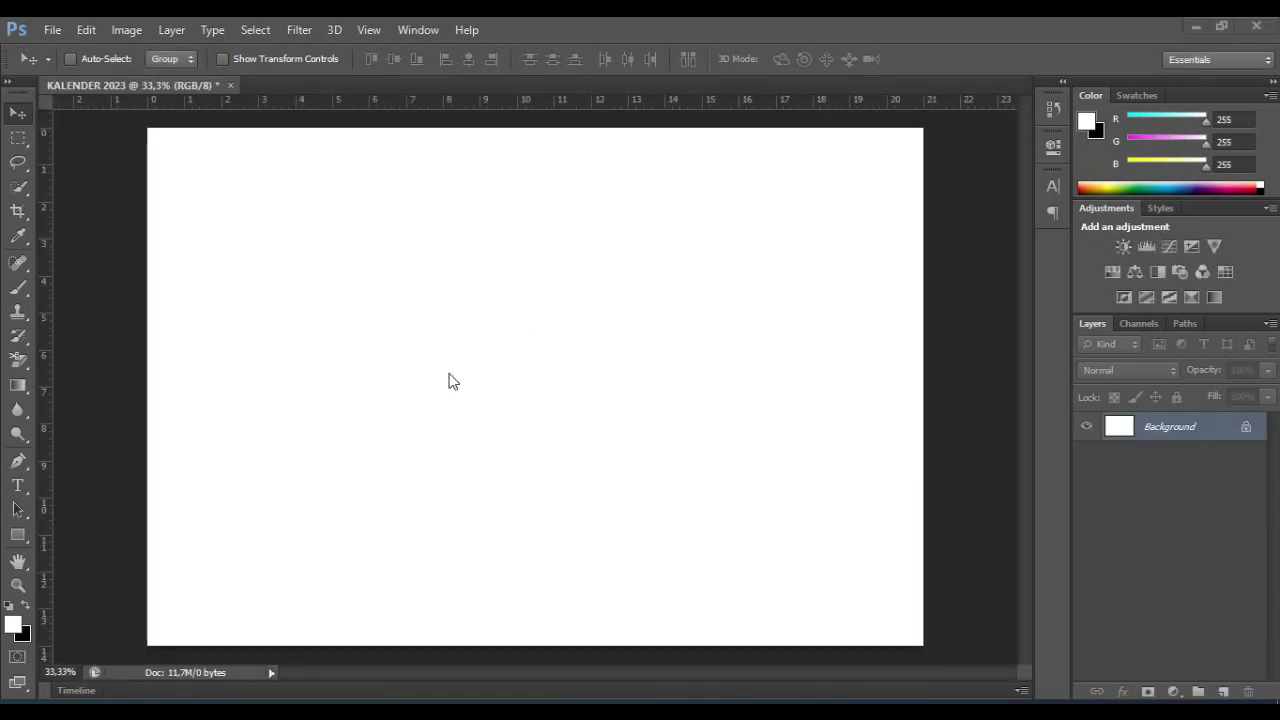
Place the tigers-591359 photo into the document.
scroll(448, 377, up, 1)
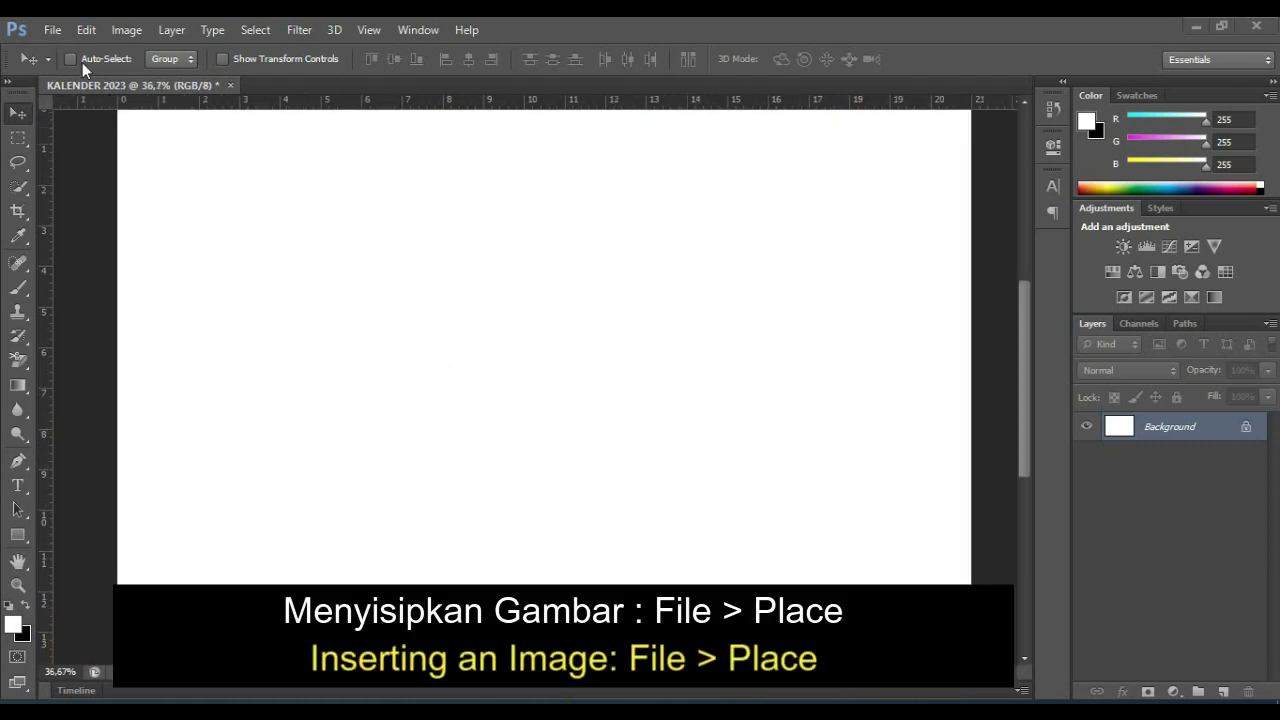
click(56, 33)
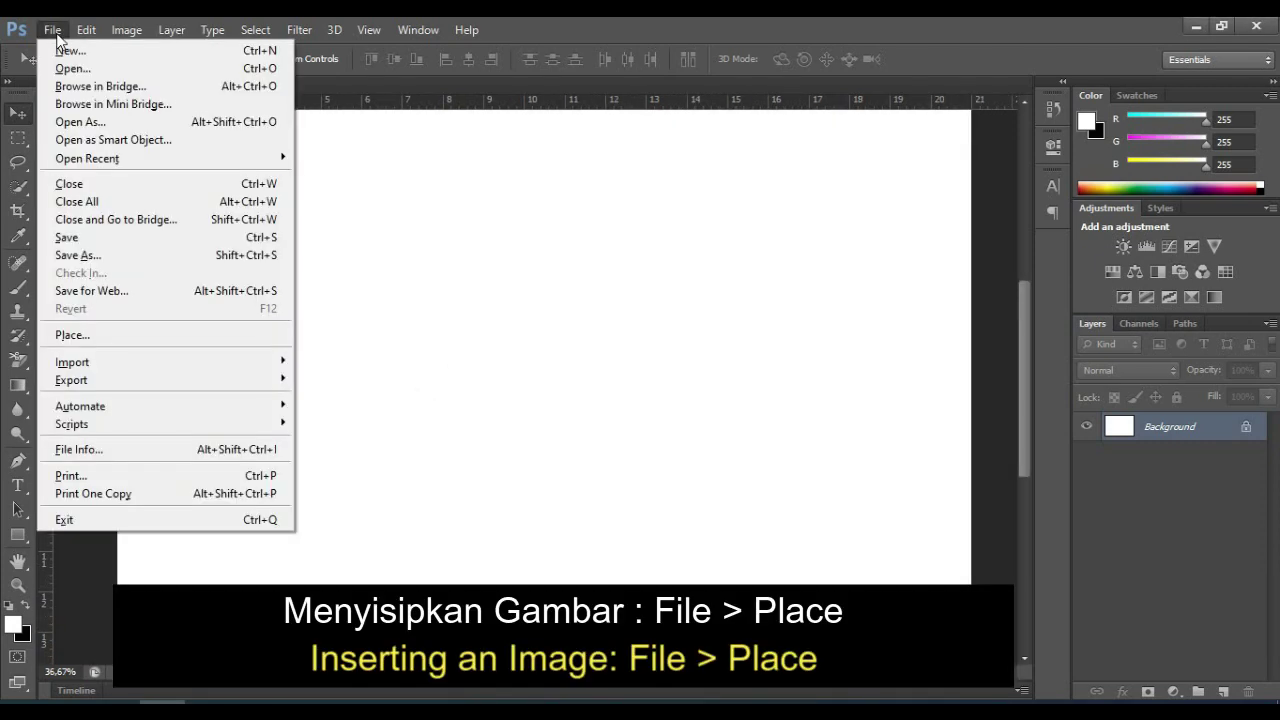
click(115, 336)
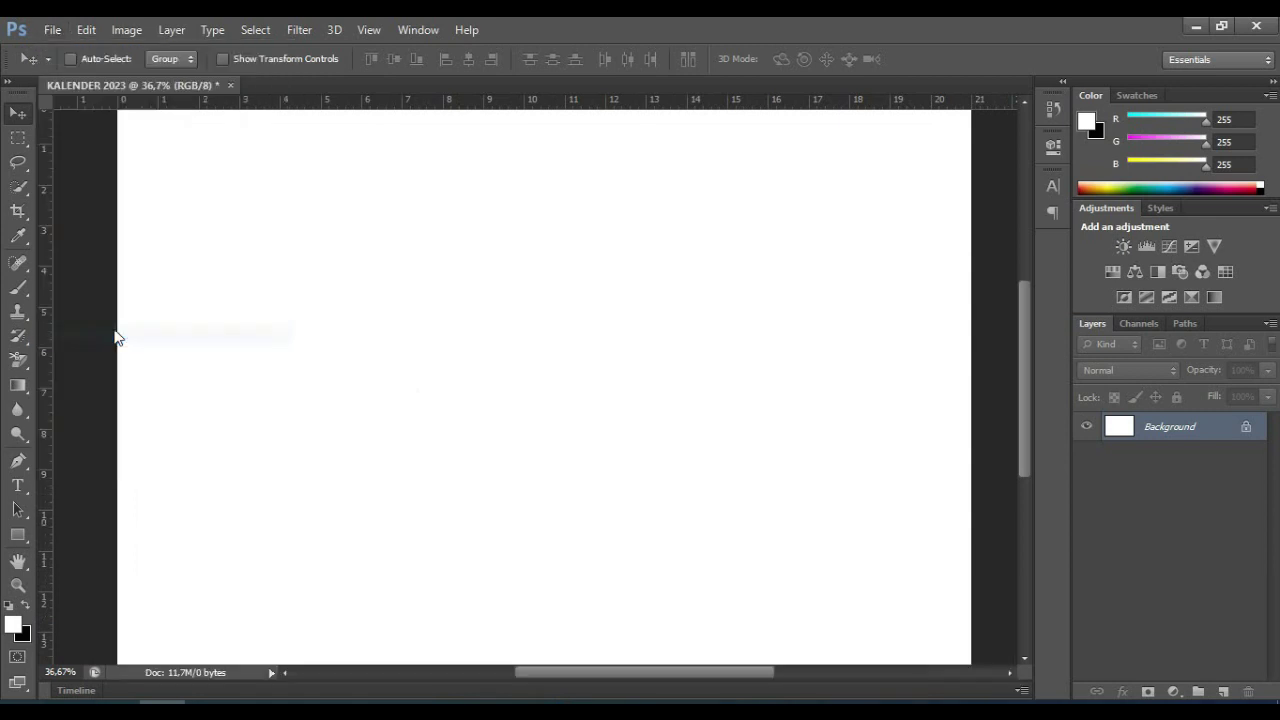
click(537, 265)
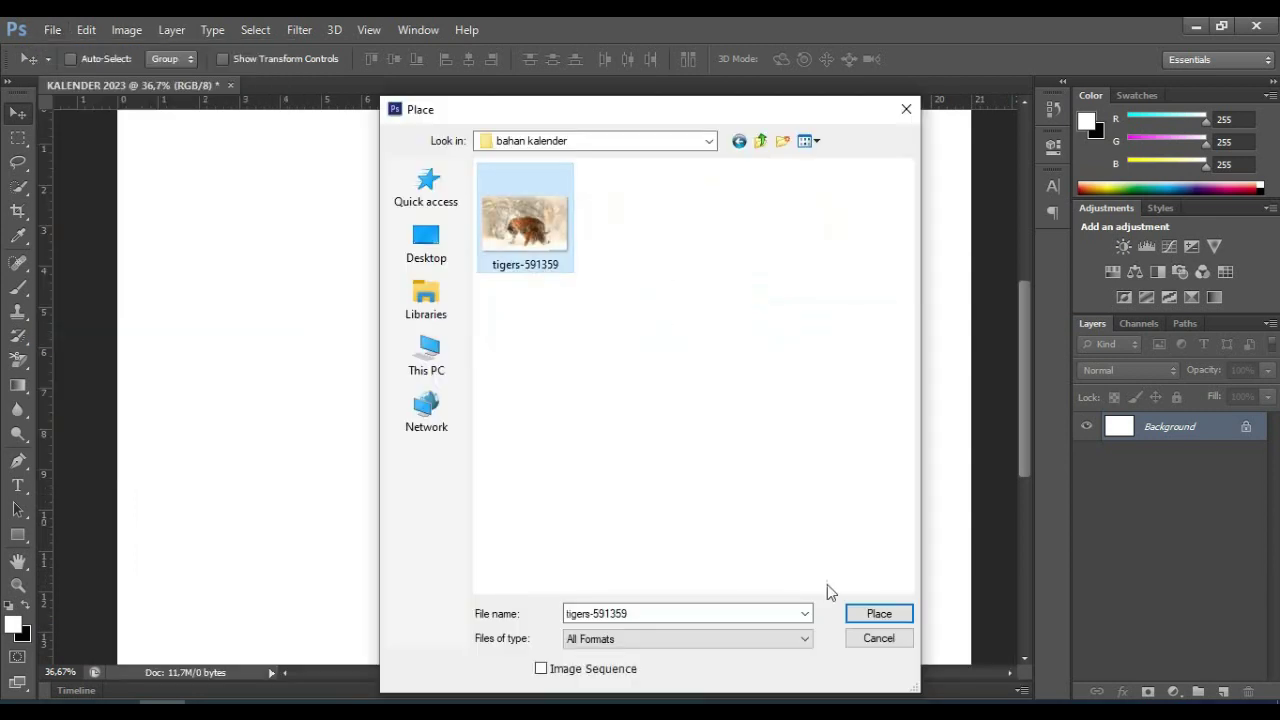
click(879, 614)
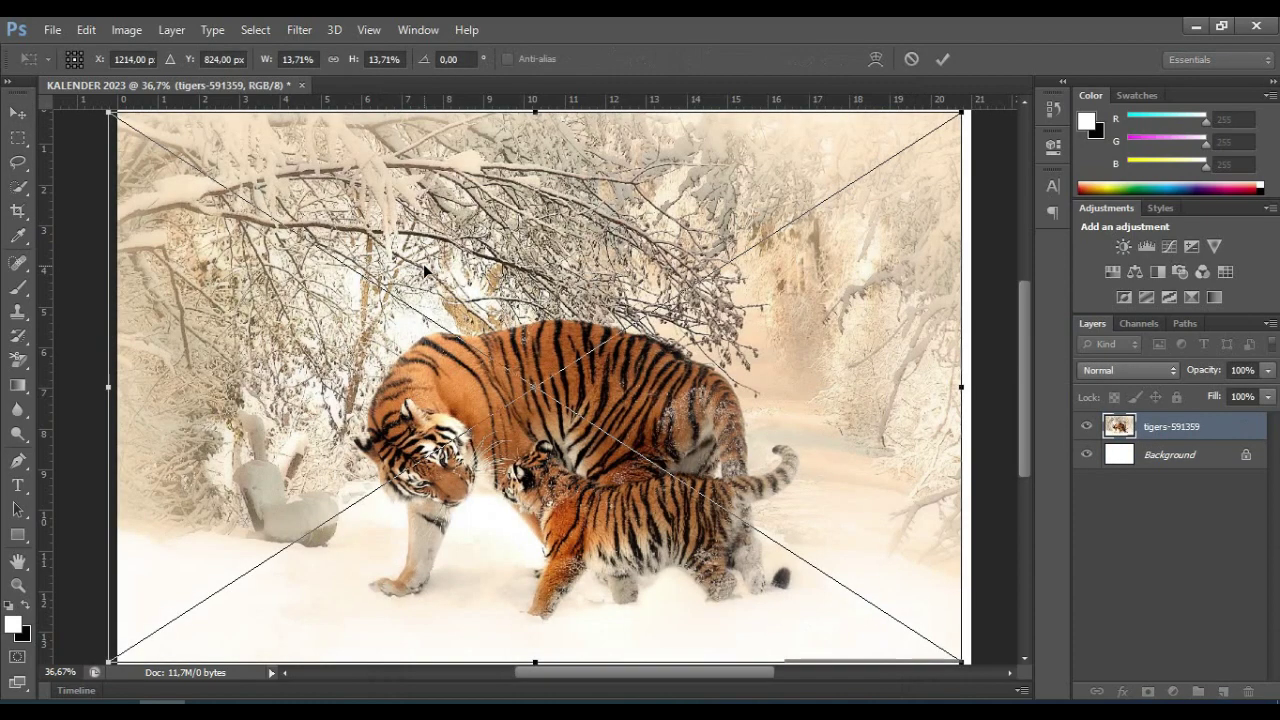
Shrink the tiger photo and move it to the upper-left of the page.
key(ctrl+minus)
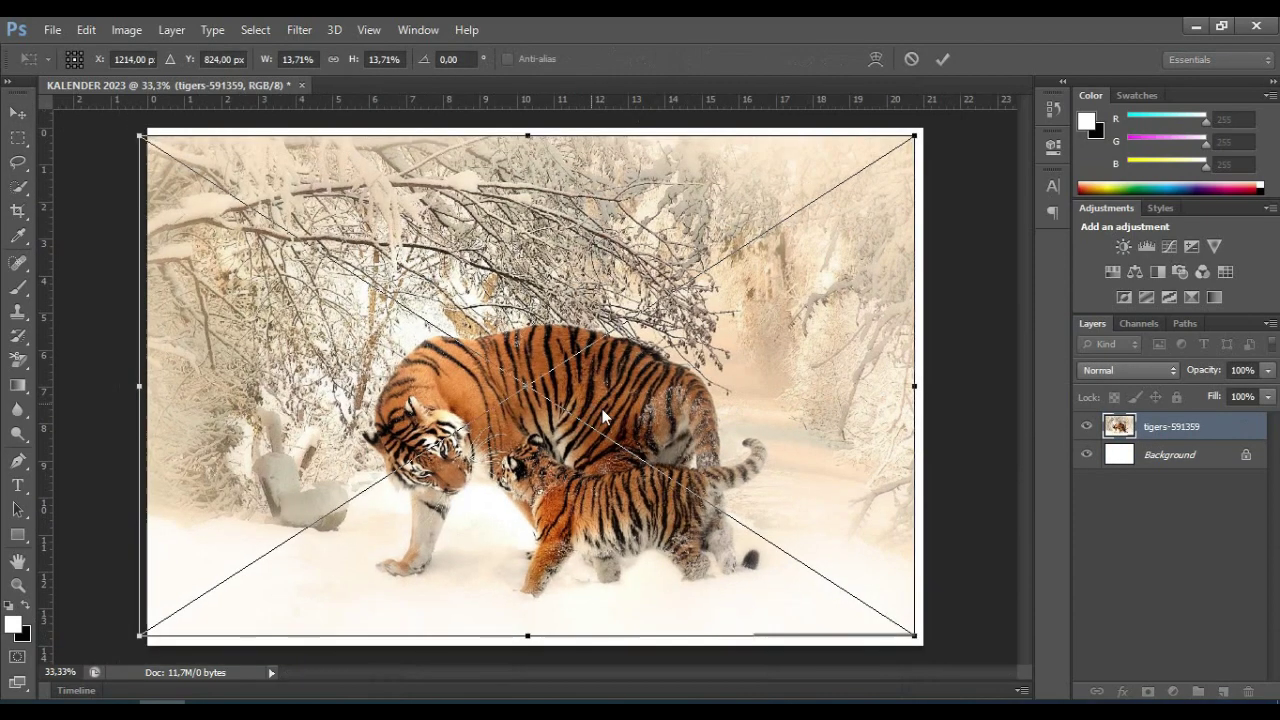
drag(918, 636, 581, 423)
drag(340, 349, 354, 442)
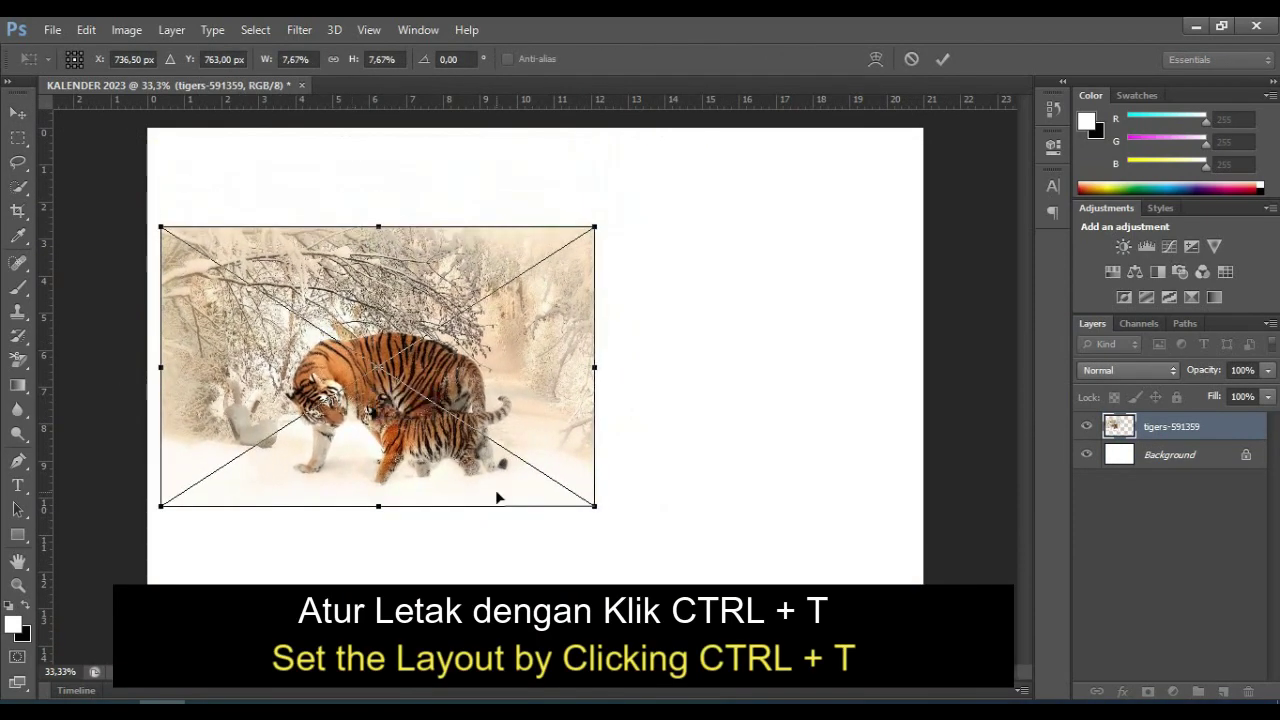
mouse_move(590, 509)
mouse_down()
mouse_move(581, 500)
mouse_move(594, 505)
mouse_up()
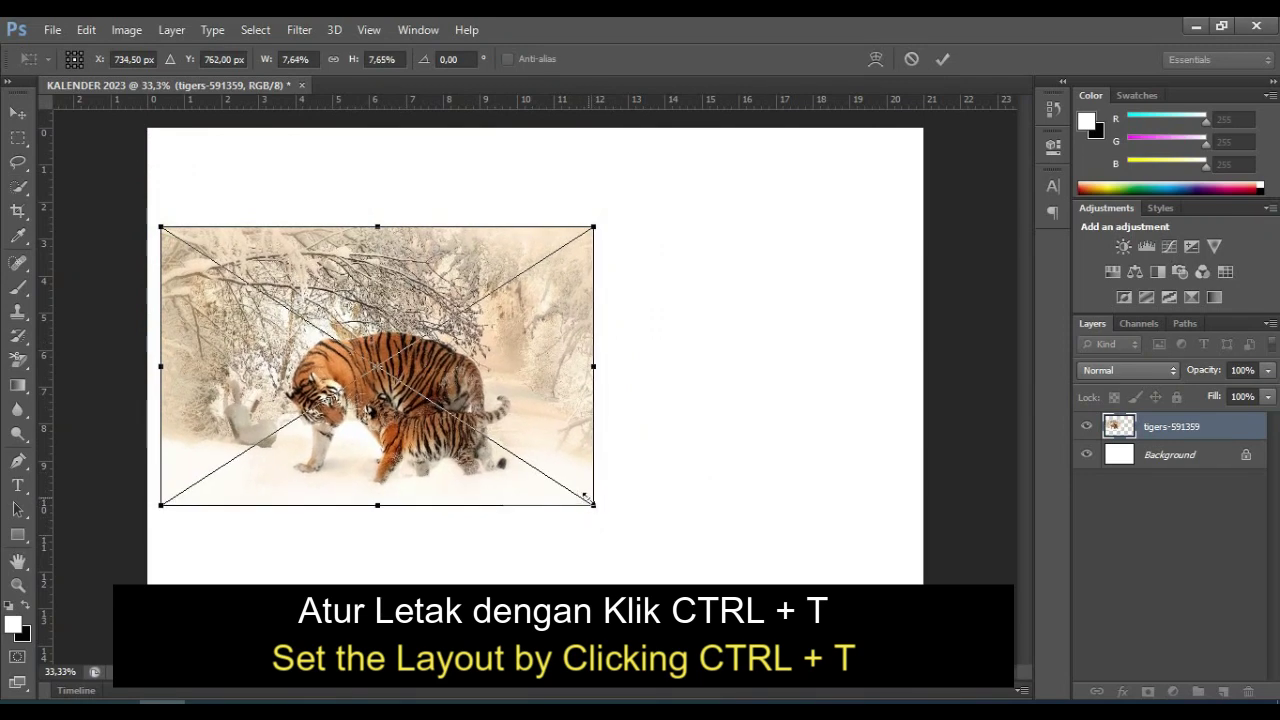
click(940, 62)
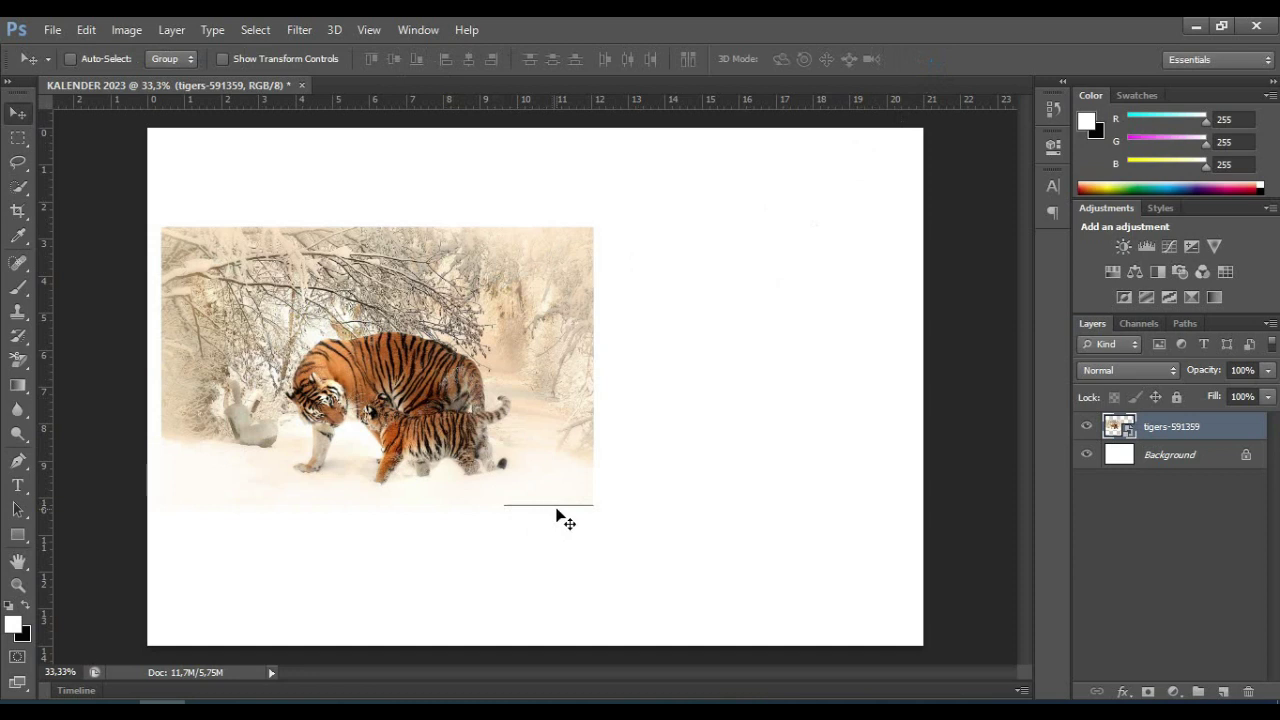
Mask the tiger layer and brush out the dark line along its bottom edge.
click(1150, 692)
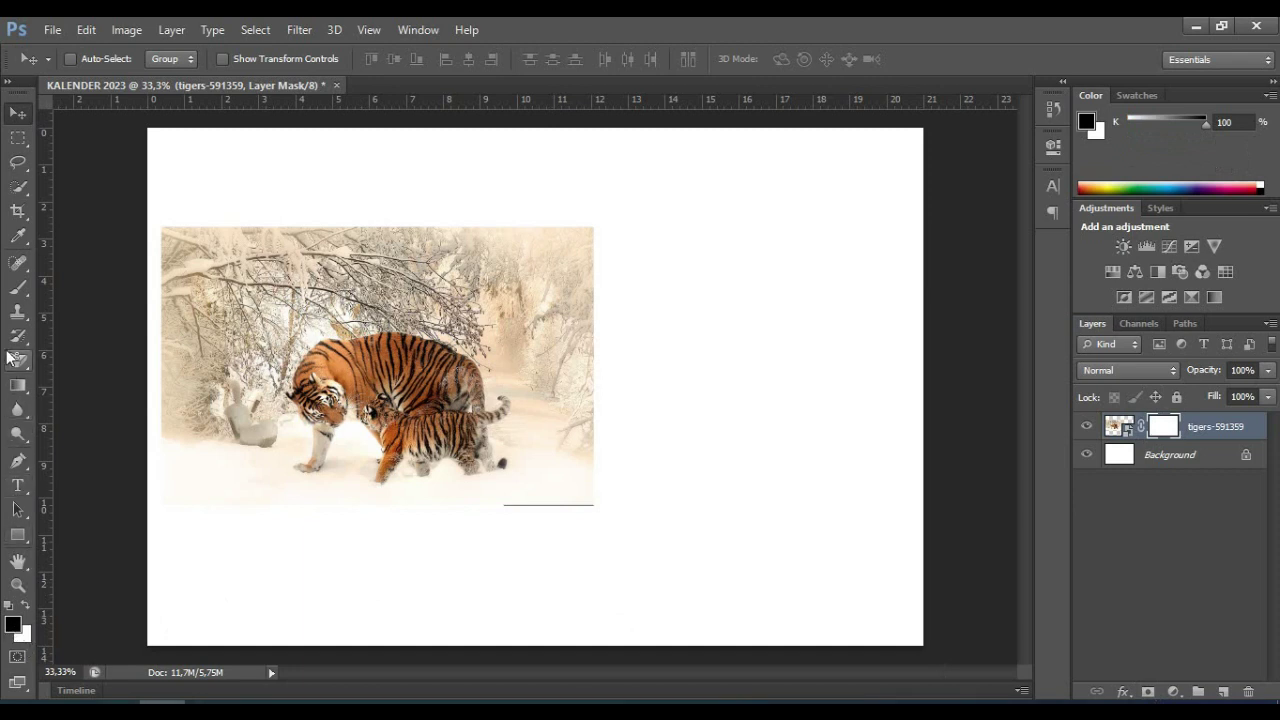
click(22, 290)
right_click(22, 290)
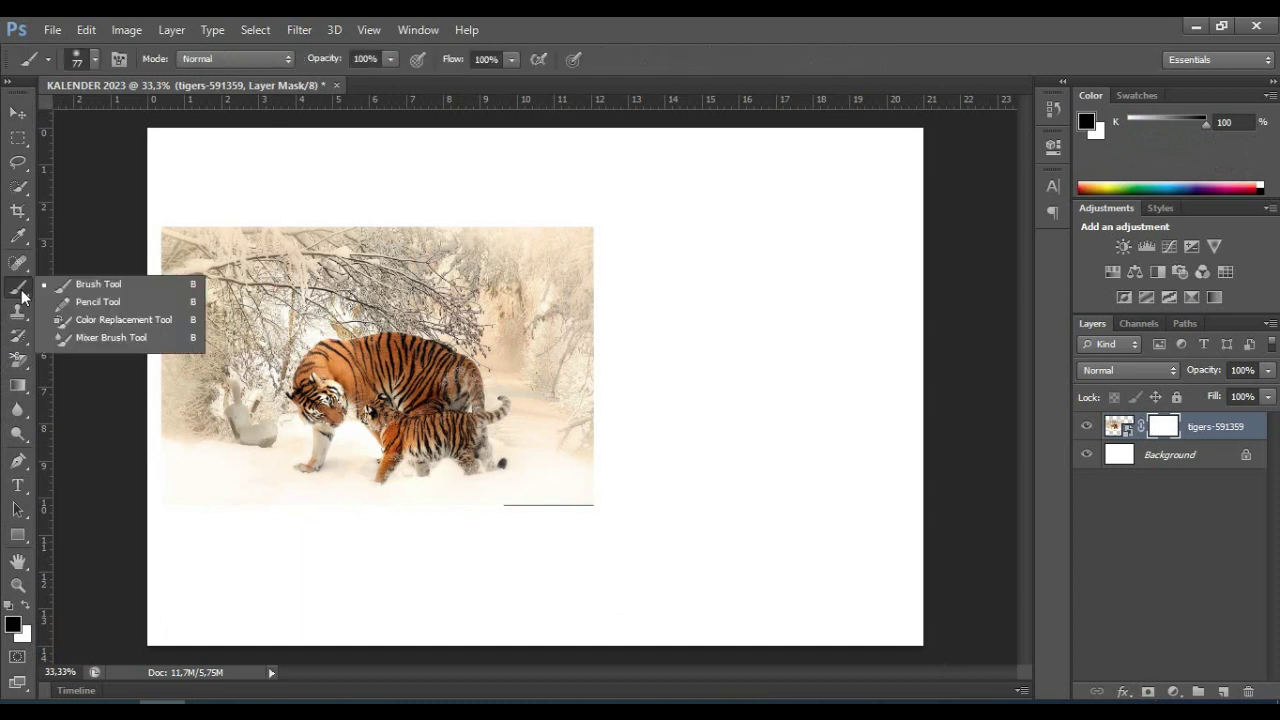
click(88, 285)
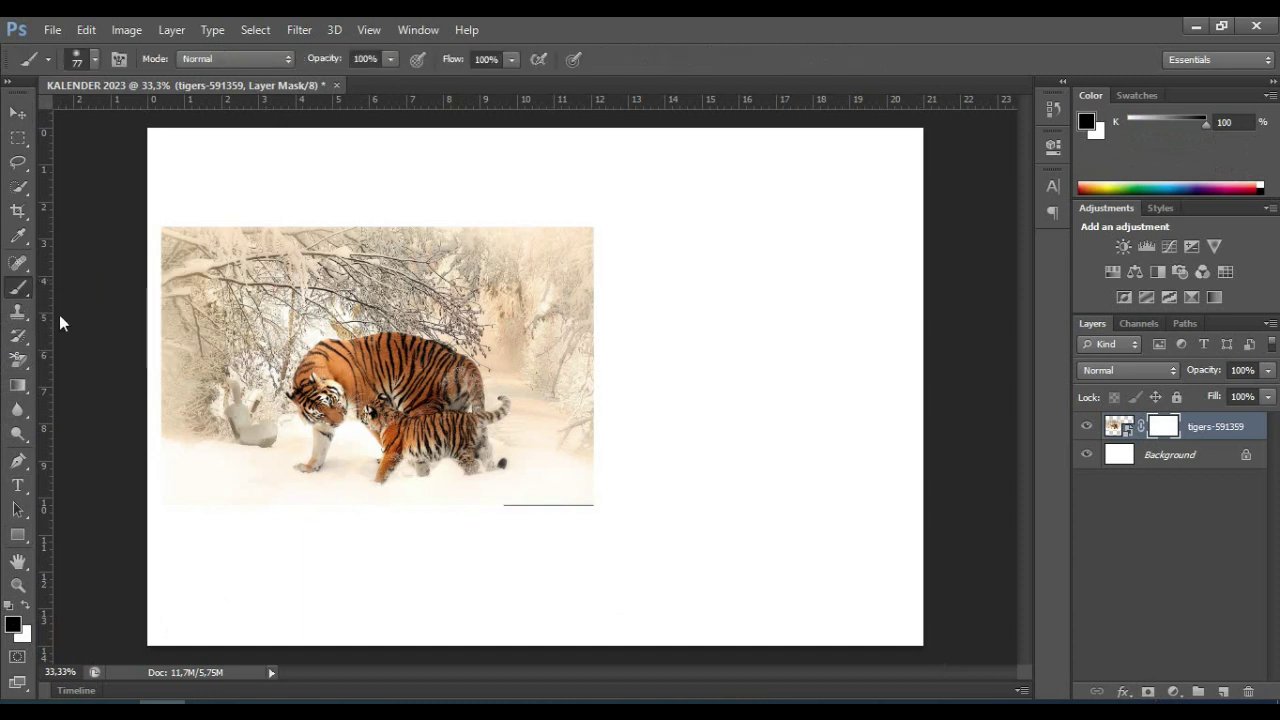
mouse_move(445, 536)
mouse_down()
mouse_move(525, 507)
mouse_move(591, 508)
mouse_up()
click(18, 113)
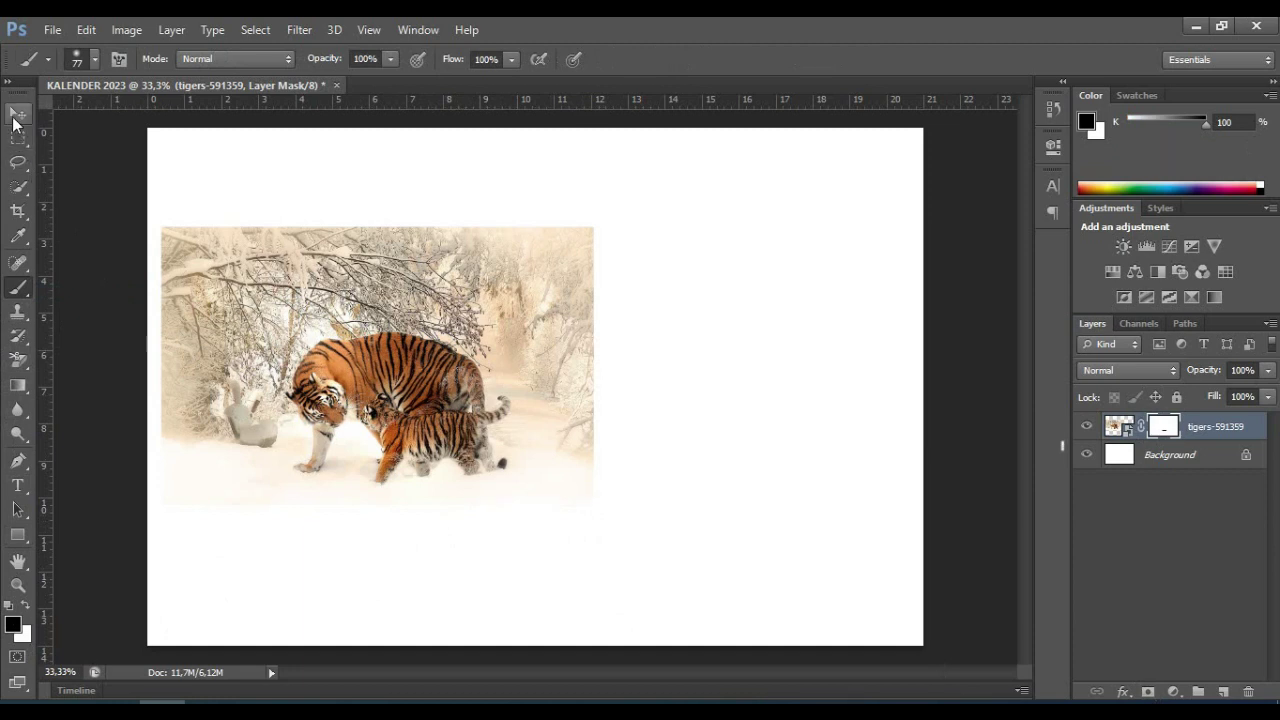
click(1173, 456)
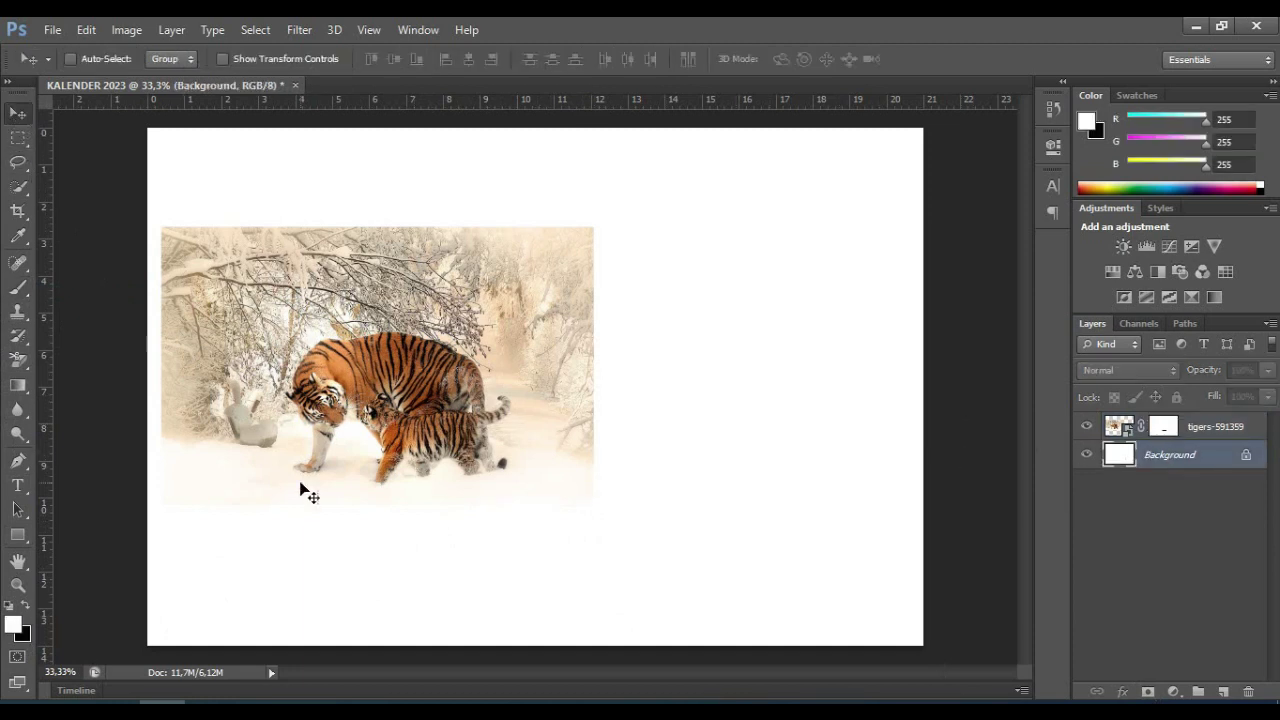
Set the Type tool colour to black and start a text layer on the page.
click(18, 486)
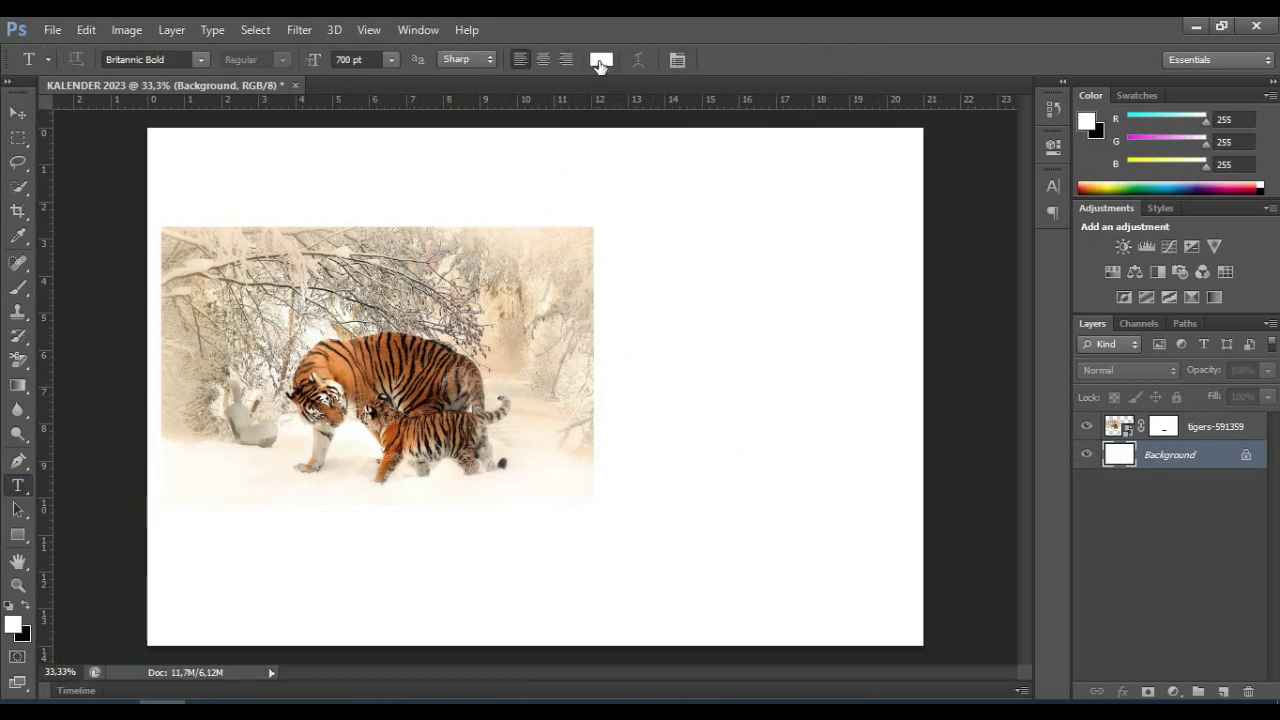
click(600, 60)
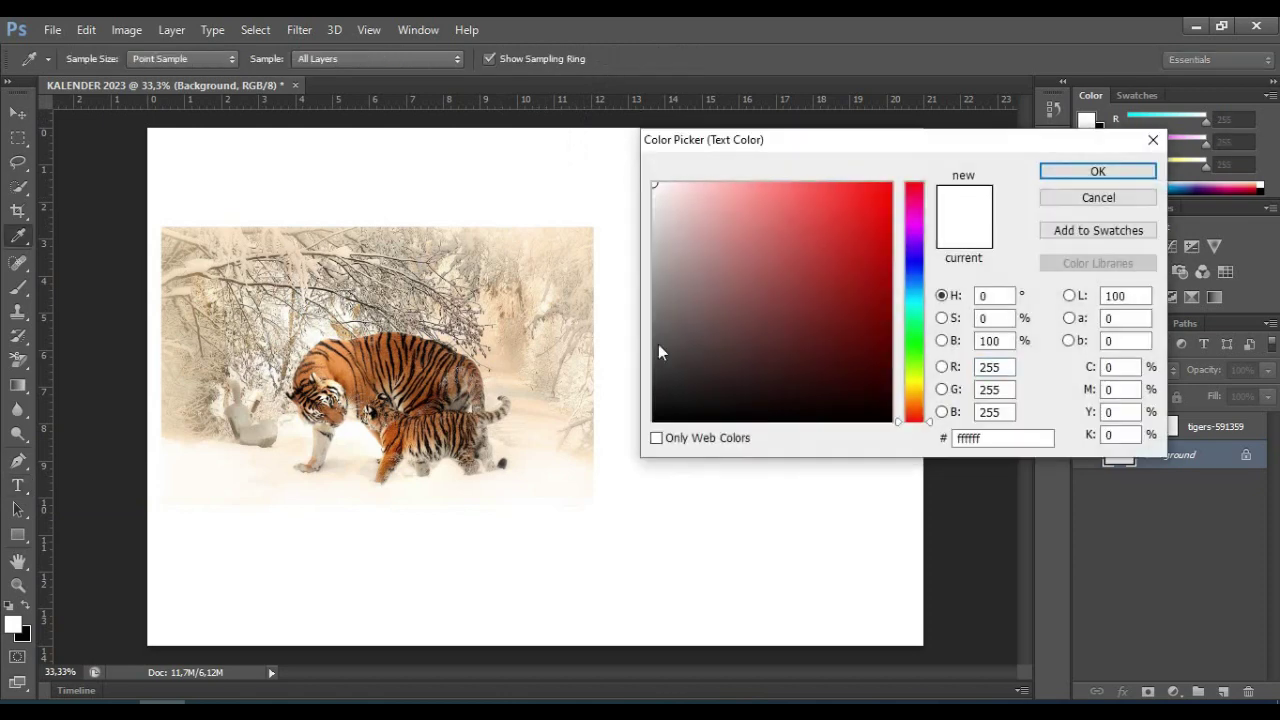
click(653, 418)
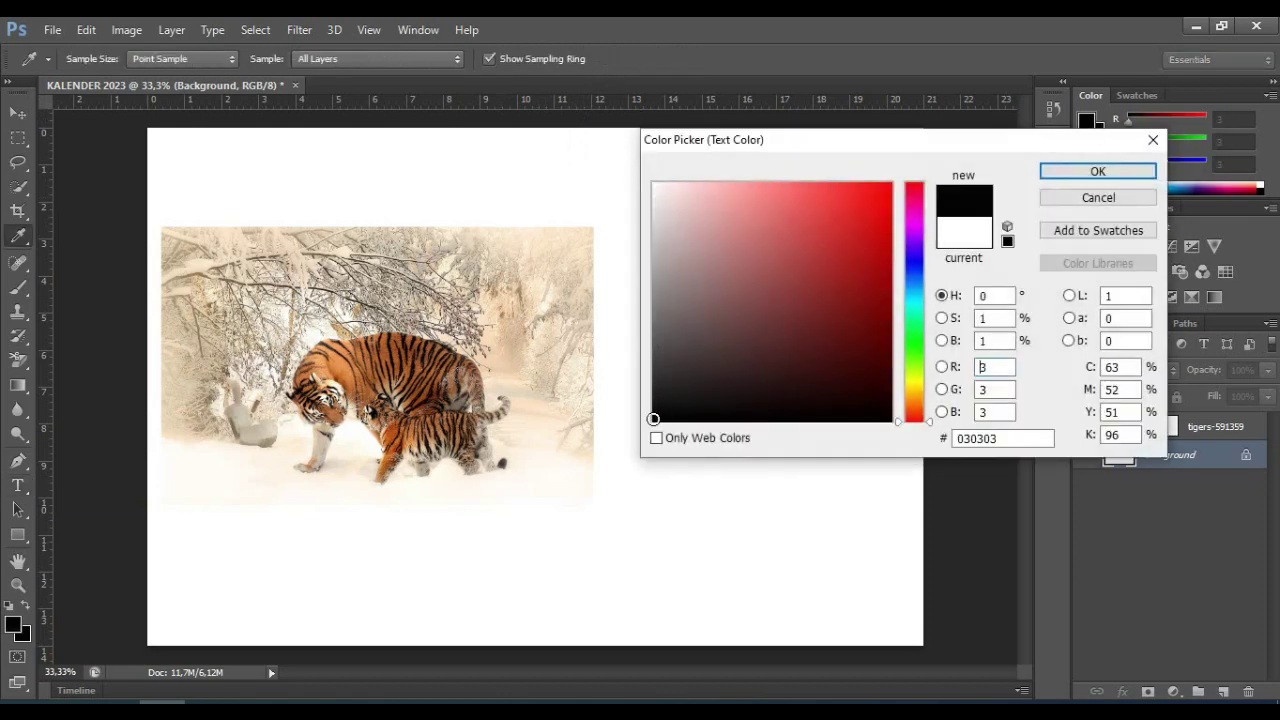
click(1097, 171)
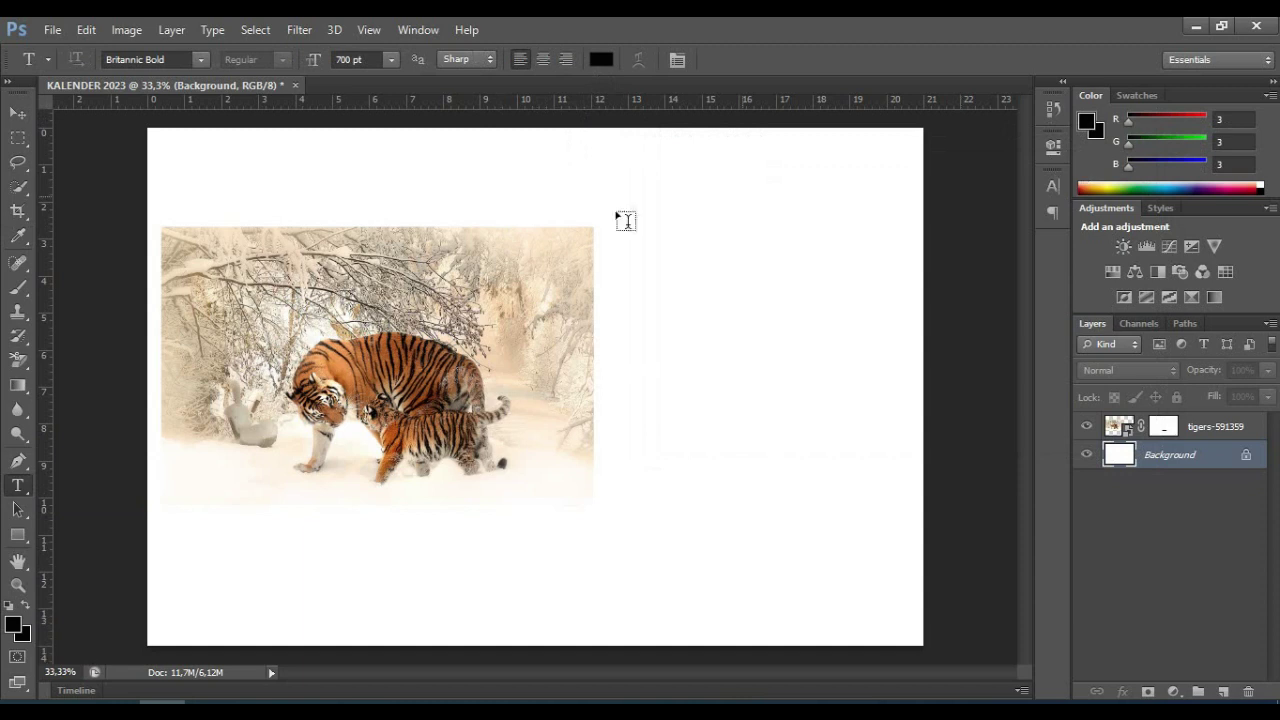
click(401, 188)
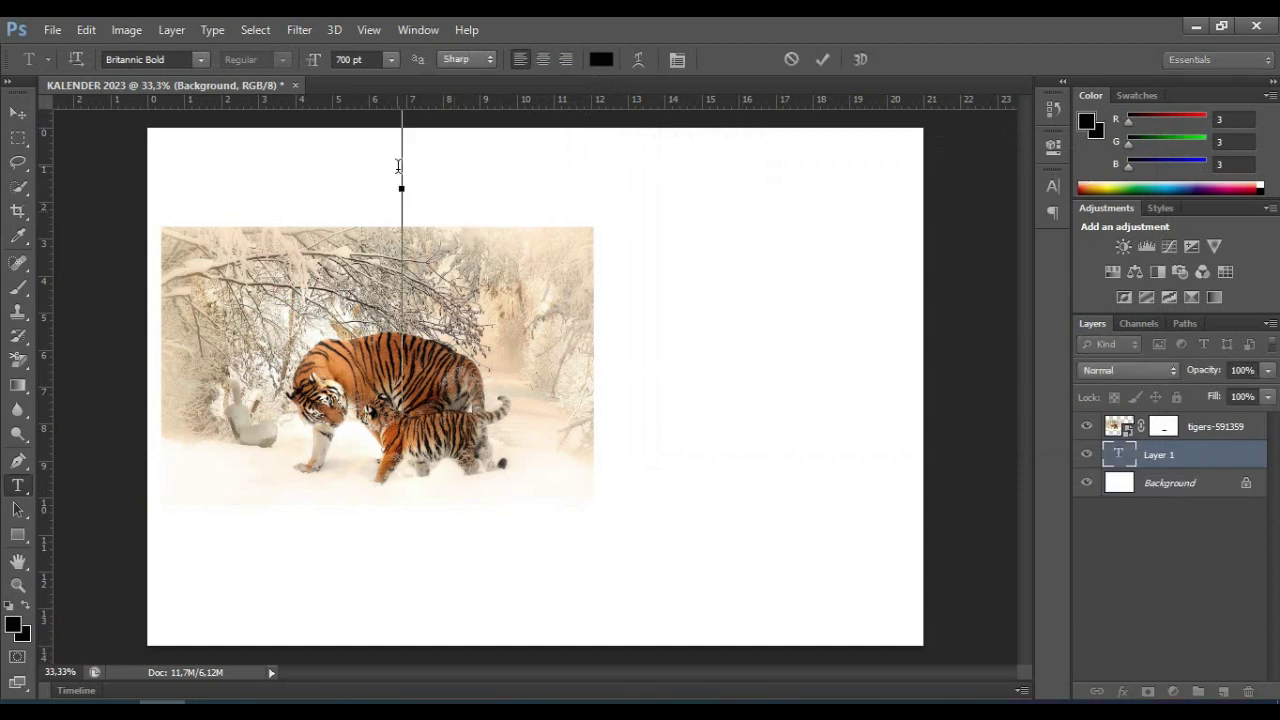
Type 'Kalender 2023' at 45 pt and move the heading to the top left.
click(390, 60)
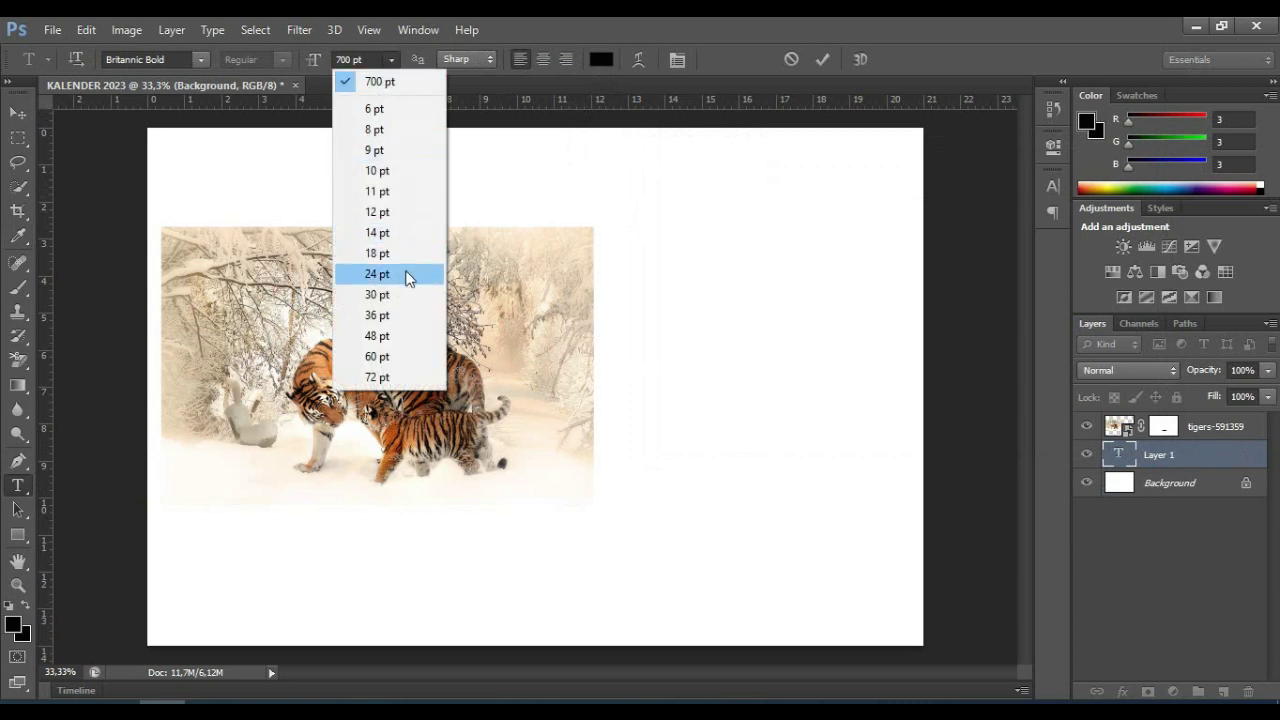
click(410, 372)
text(Kale)
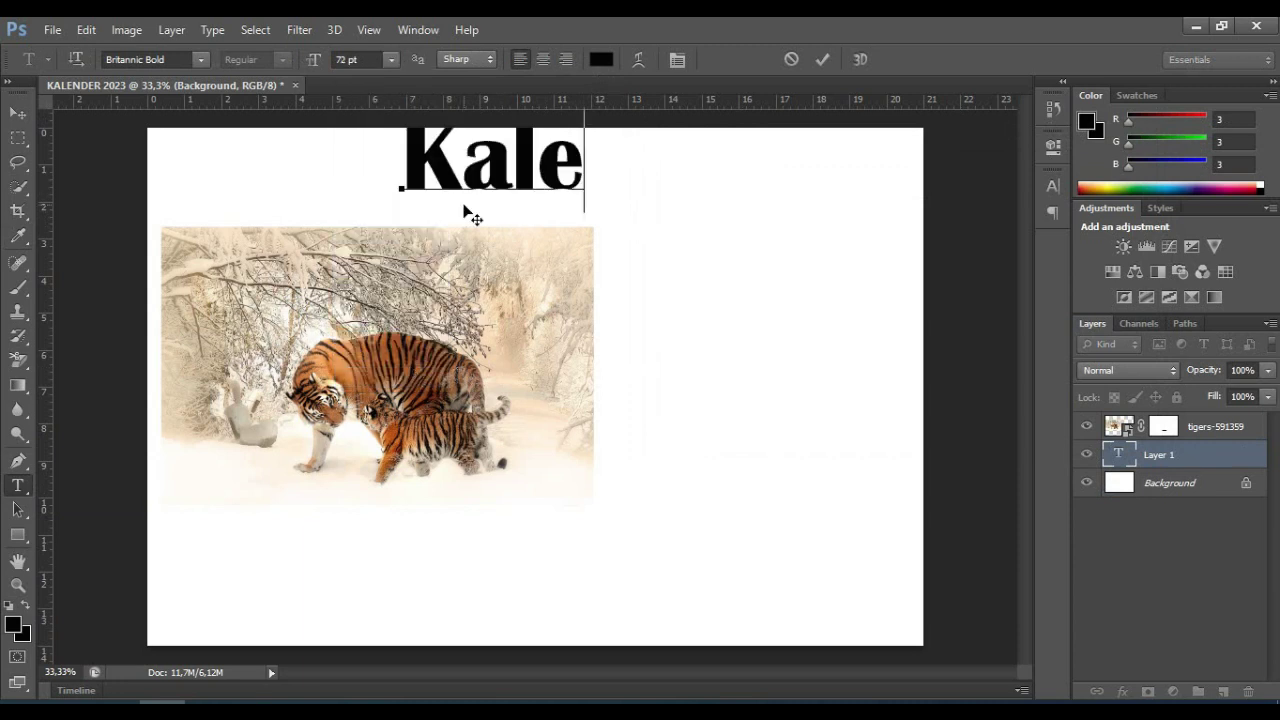
text(nder 2023)
key(ctrl+a)
click(390, 60)
click(390, 357)
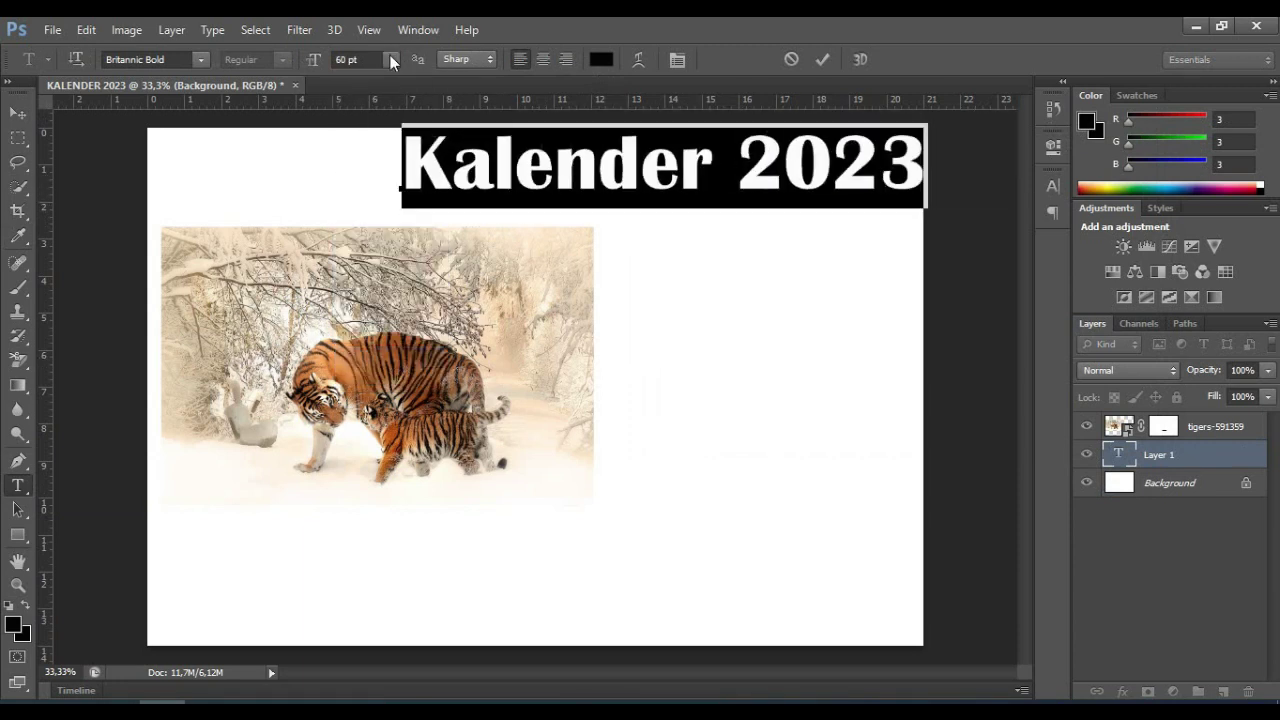
click(345, 59)
text(45)
key(Return)
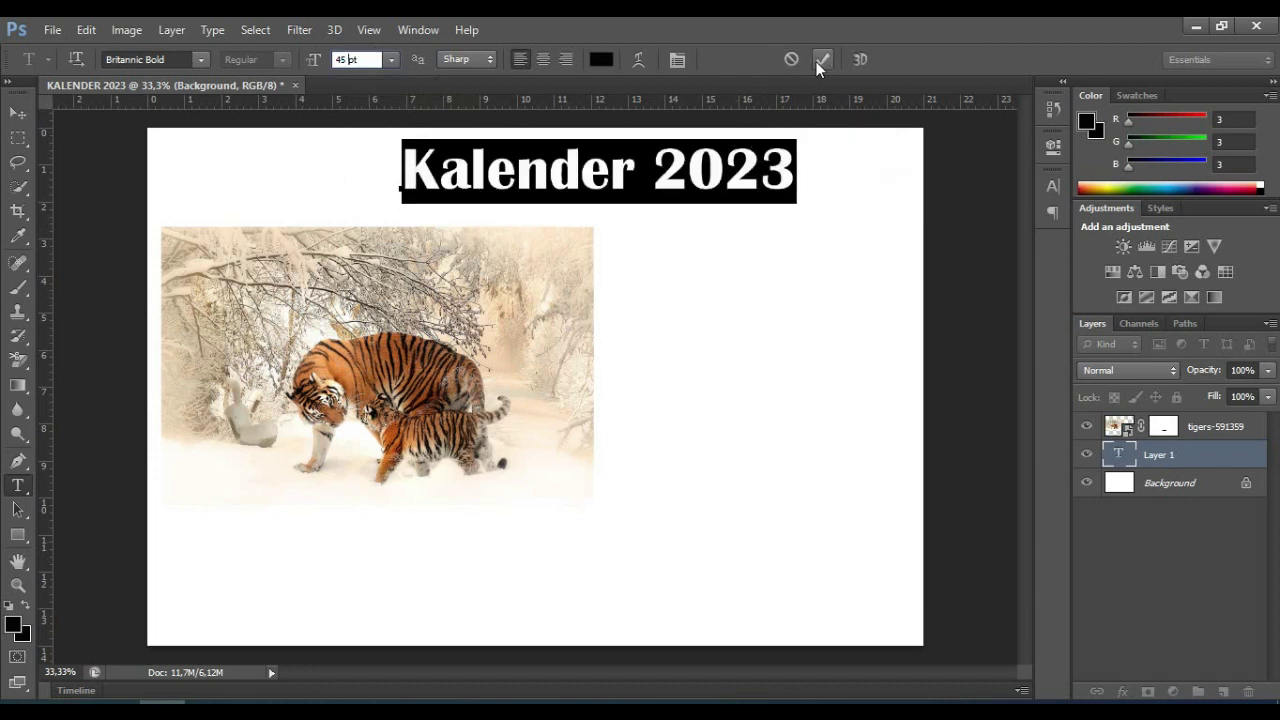
click(820, 60)
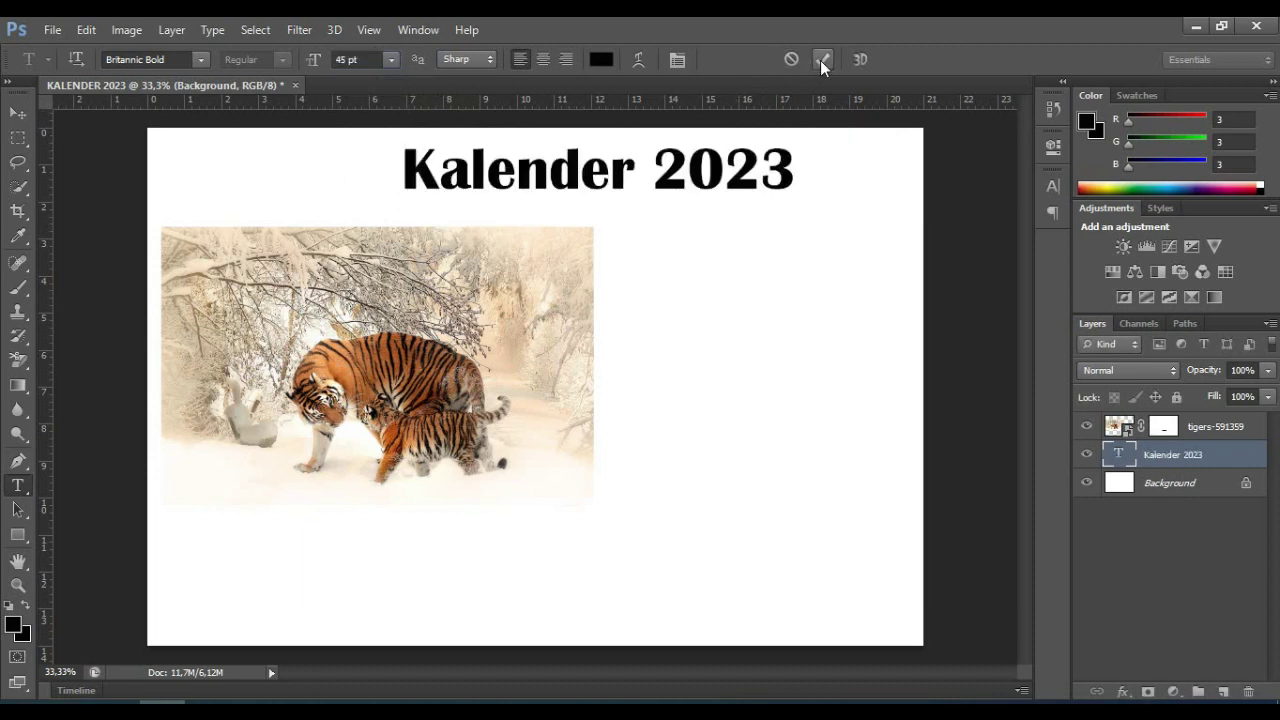
click(18, 112)
drag(420, 175, 217, 180)
Draw a black rectangle with no stroke below the tiger photo.
click(1140, 485)
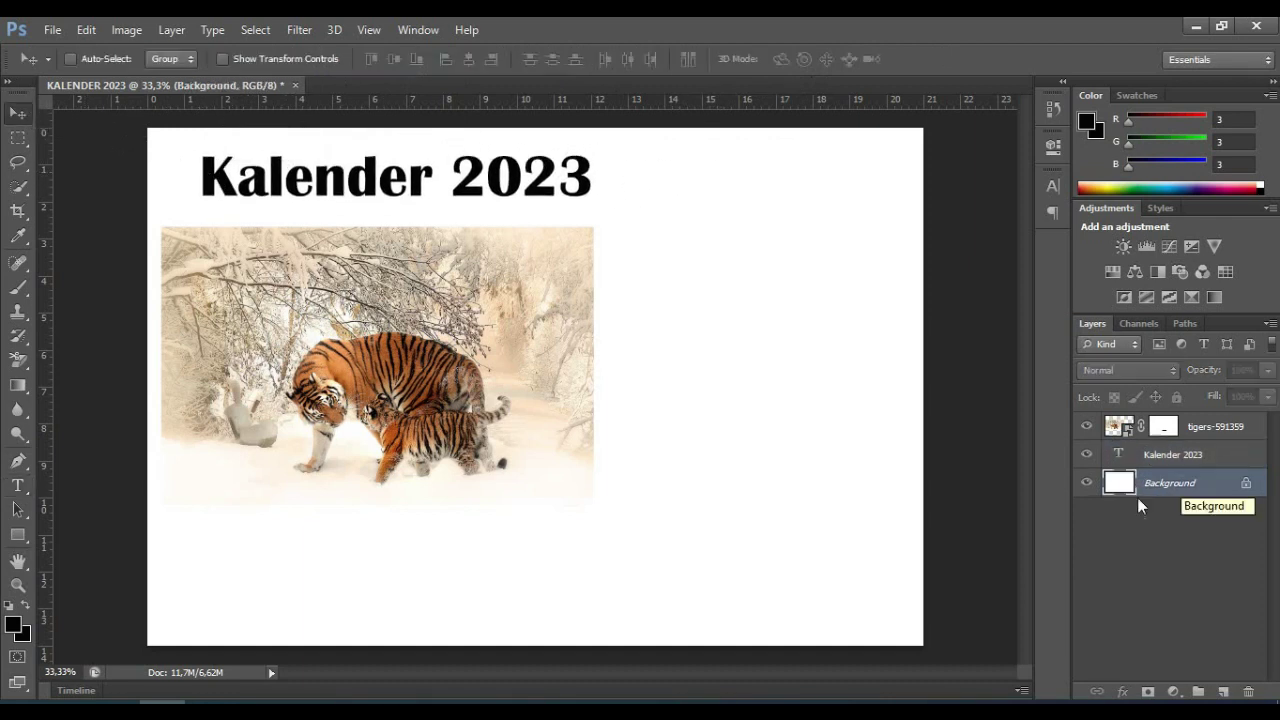
click(17, 536)
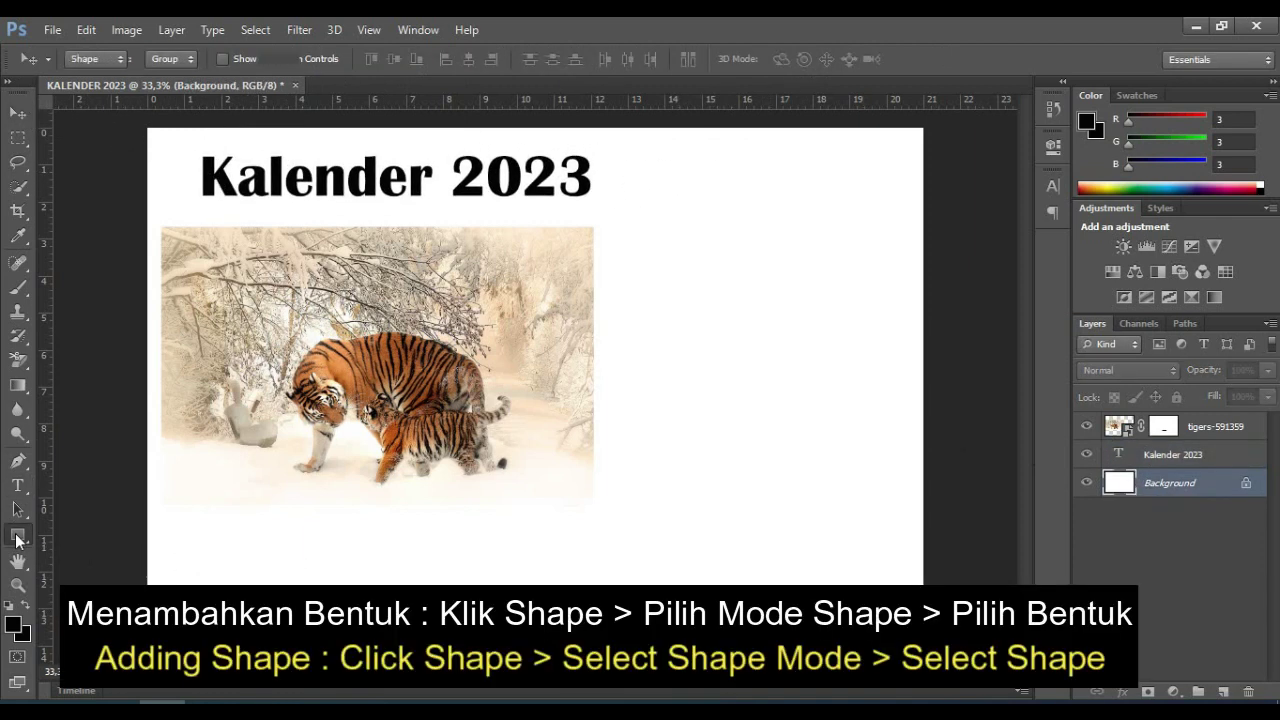
click(17, 537)
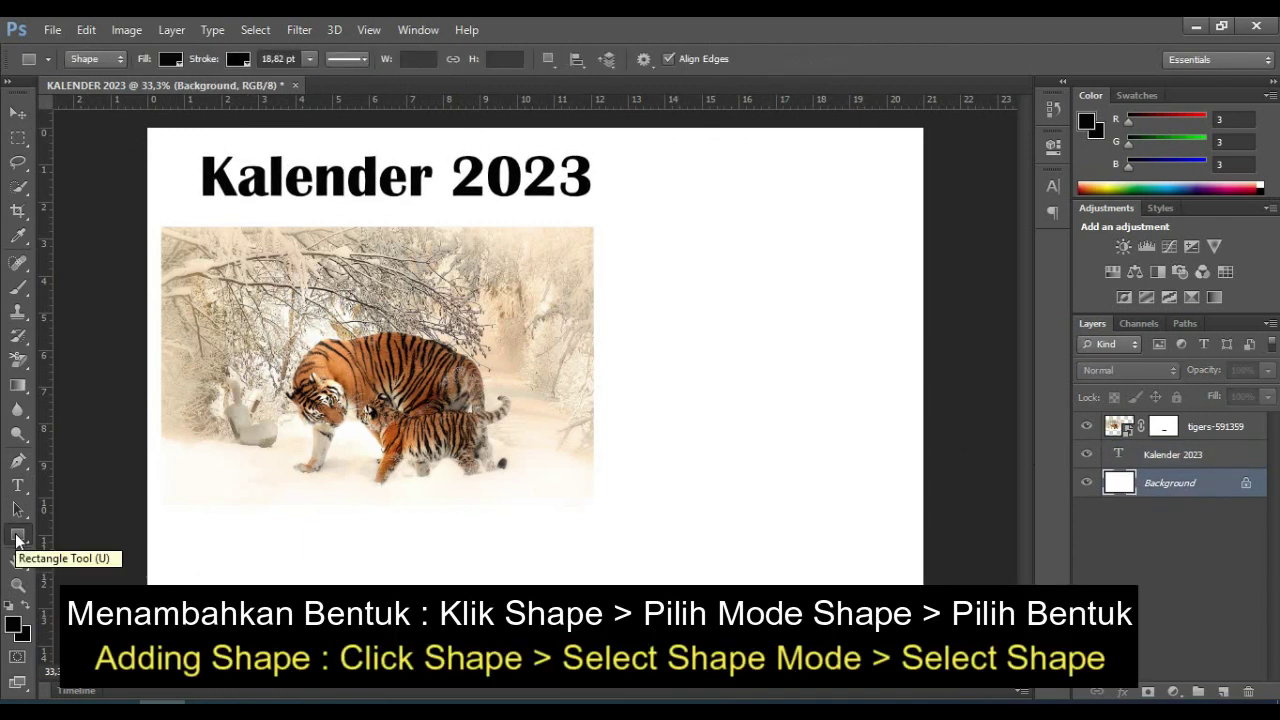
click(95, 60)
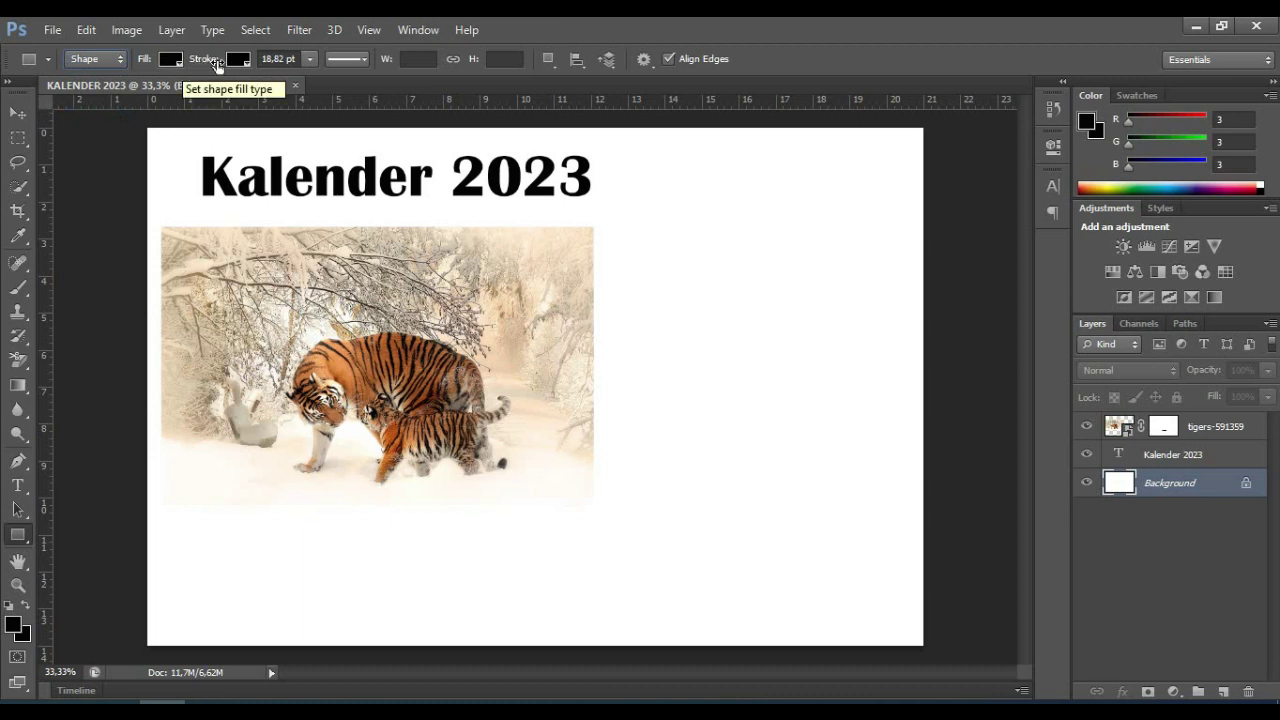
click(238, 60)
click(159, 96)
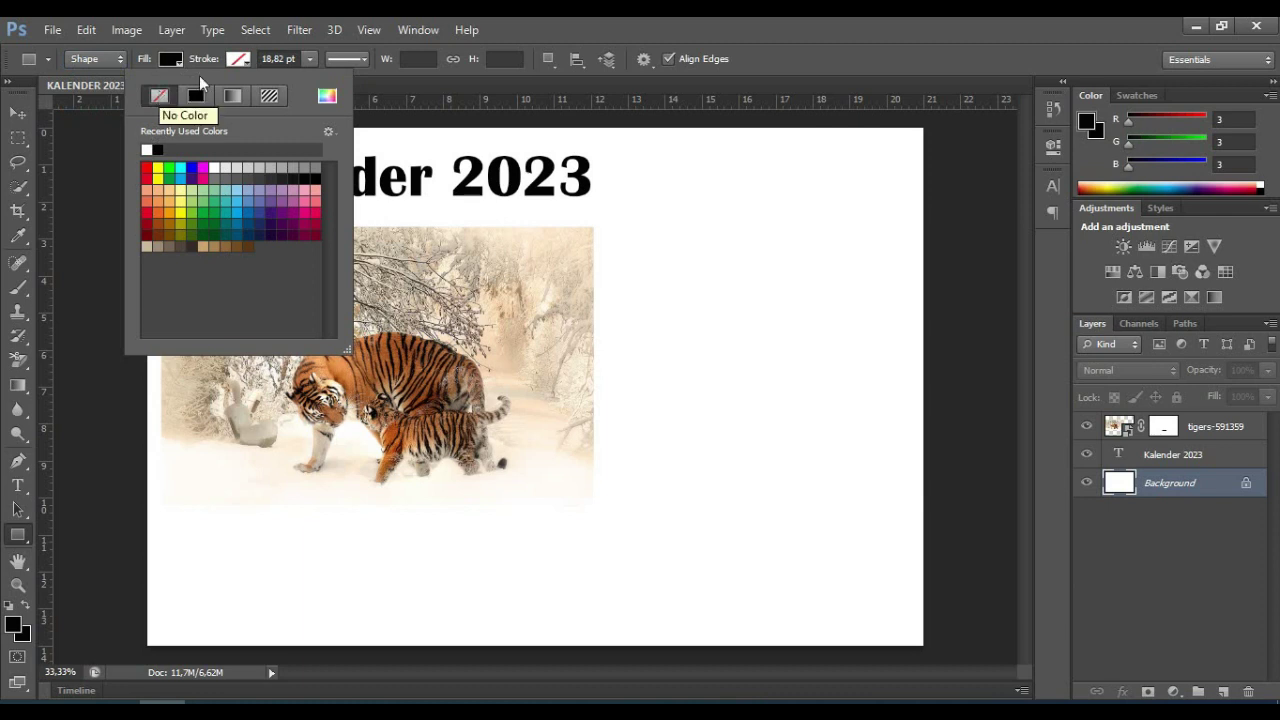
drag(170, 519, 596, 633)
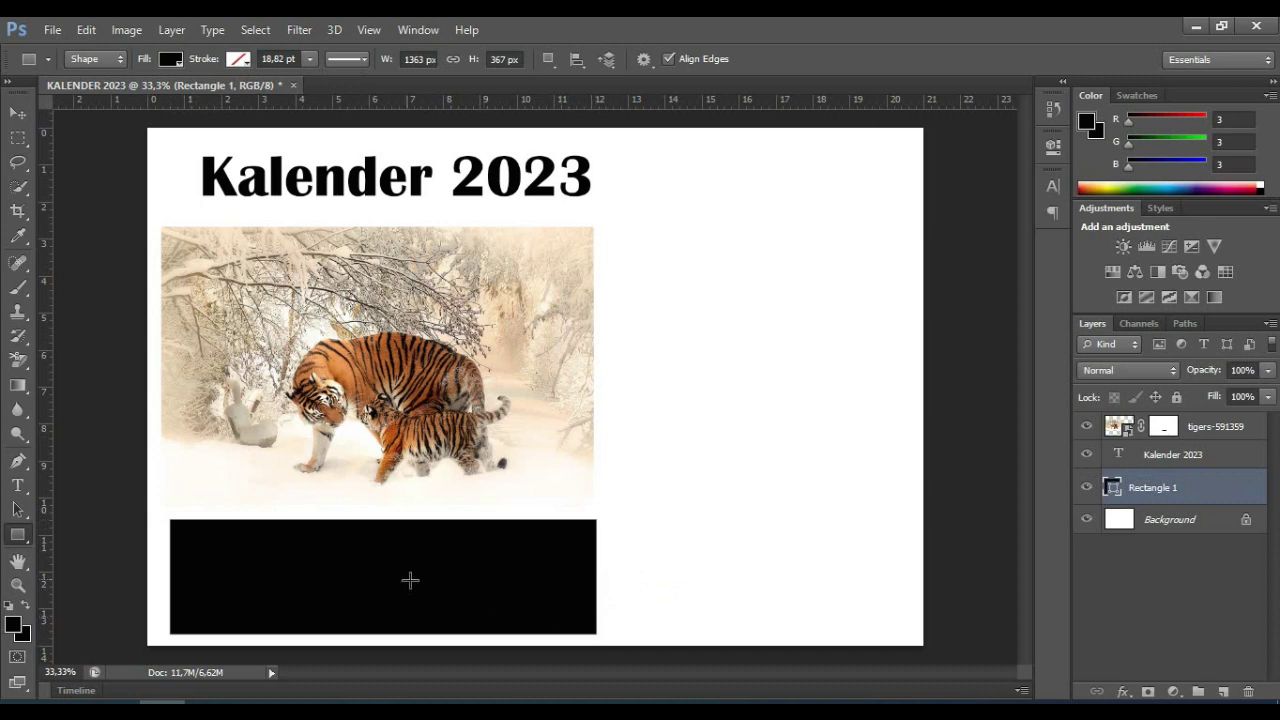
Extend the rectangle up to the photo and nudge it slightly left.
key(ctrl+t)
drag(377, 519, 377, 507)
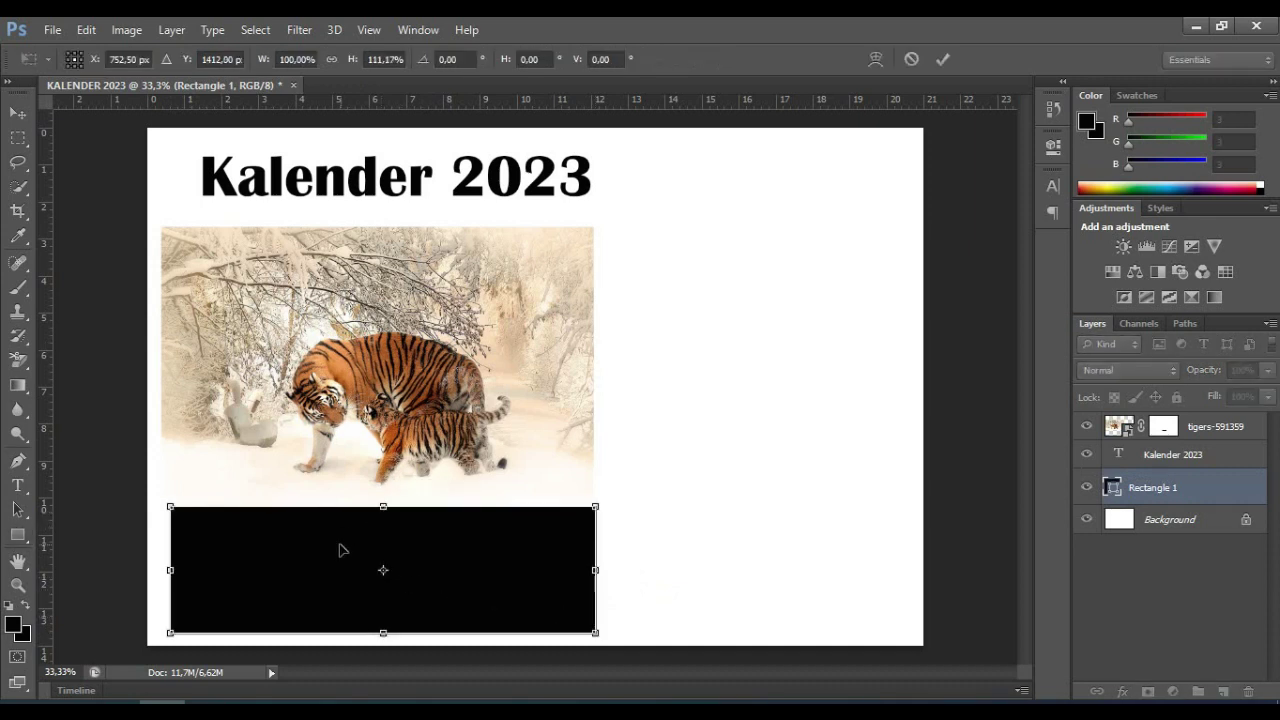
drag(340, 550, 334, 550)
click(940, 62)
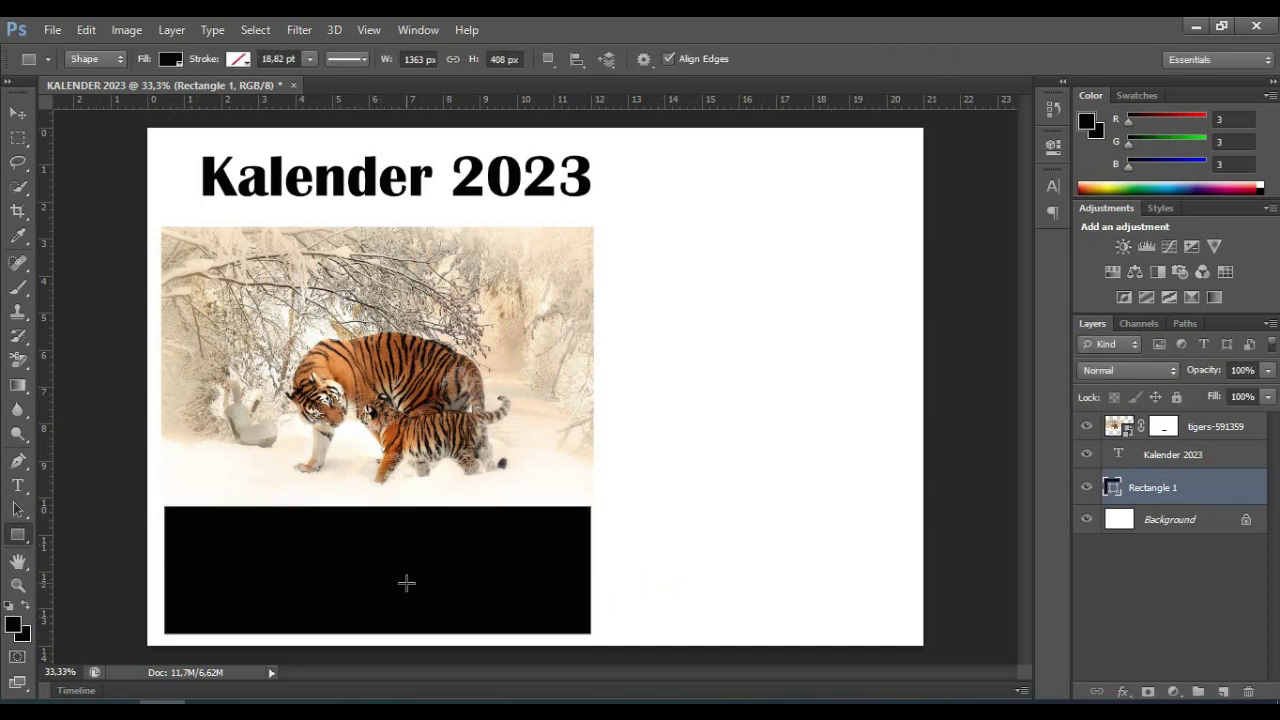
Draw a green rounded rectangle with 50 px corner radius on the page's right.
click(1200, 521)
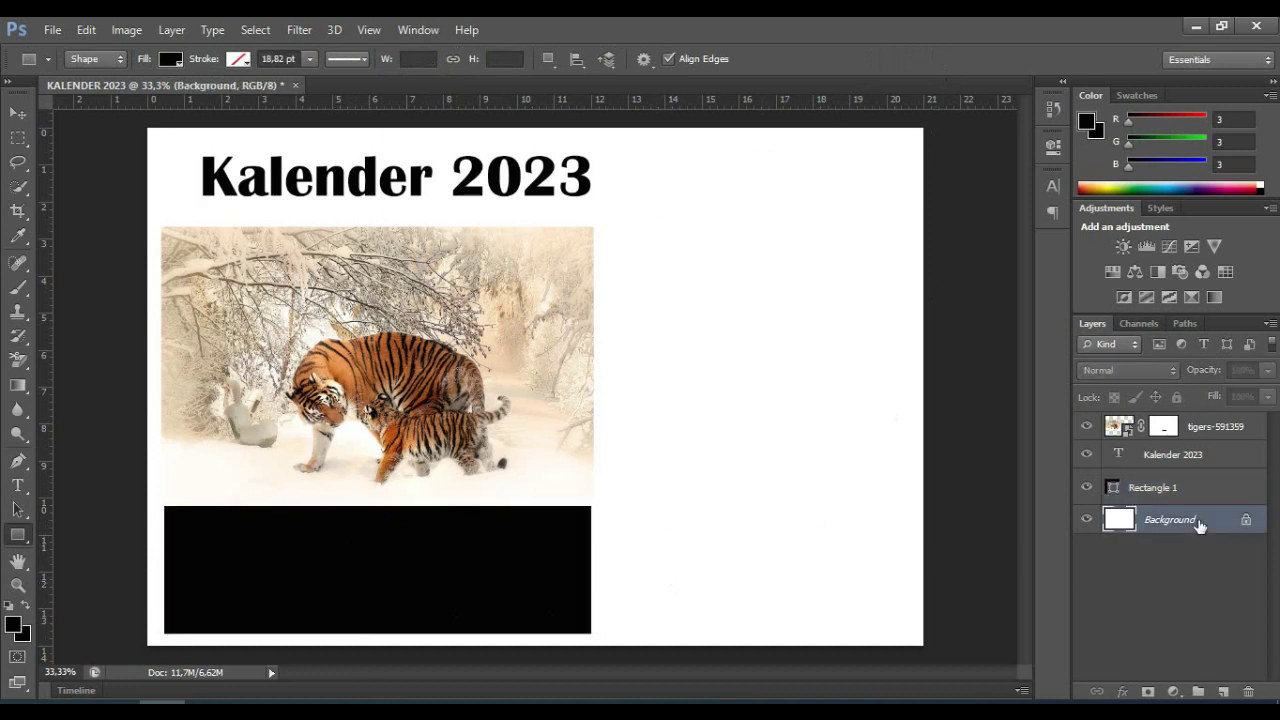
right_click(25, 540)
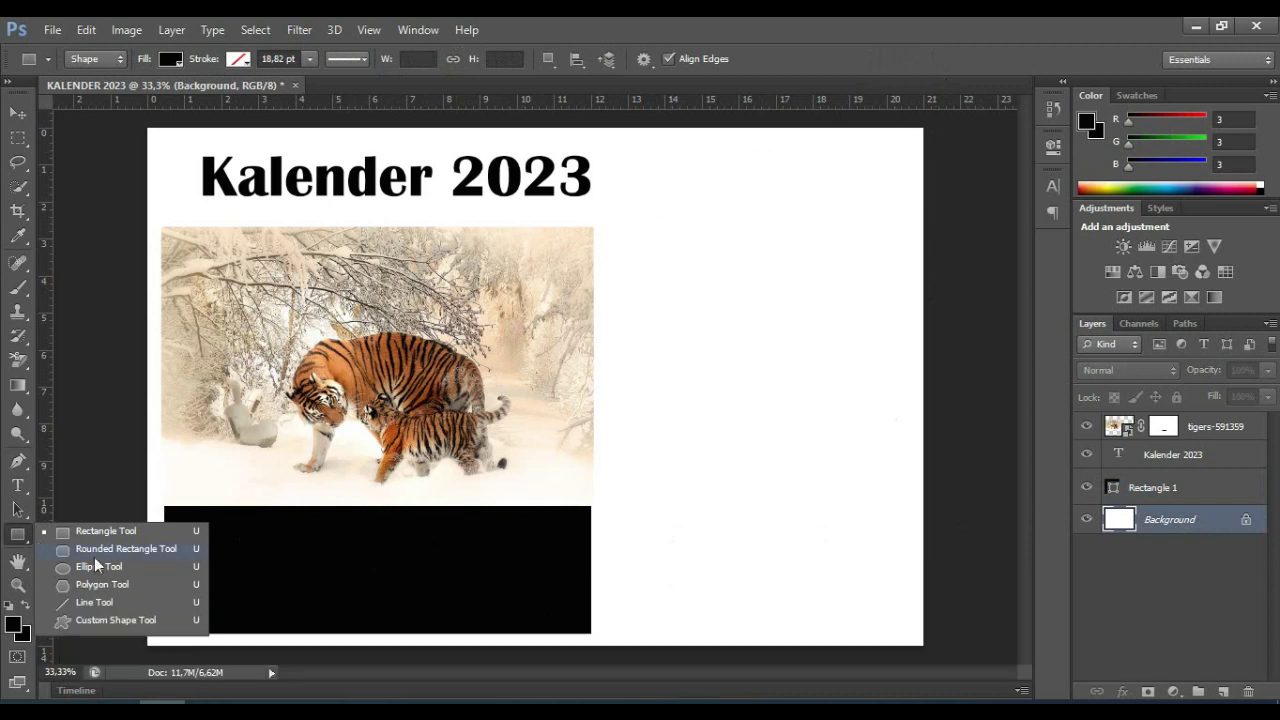
click(100, 553)
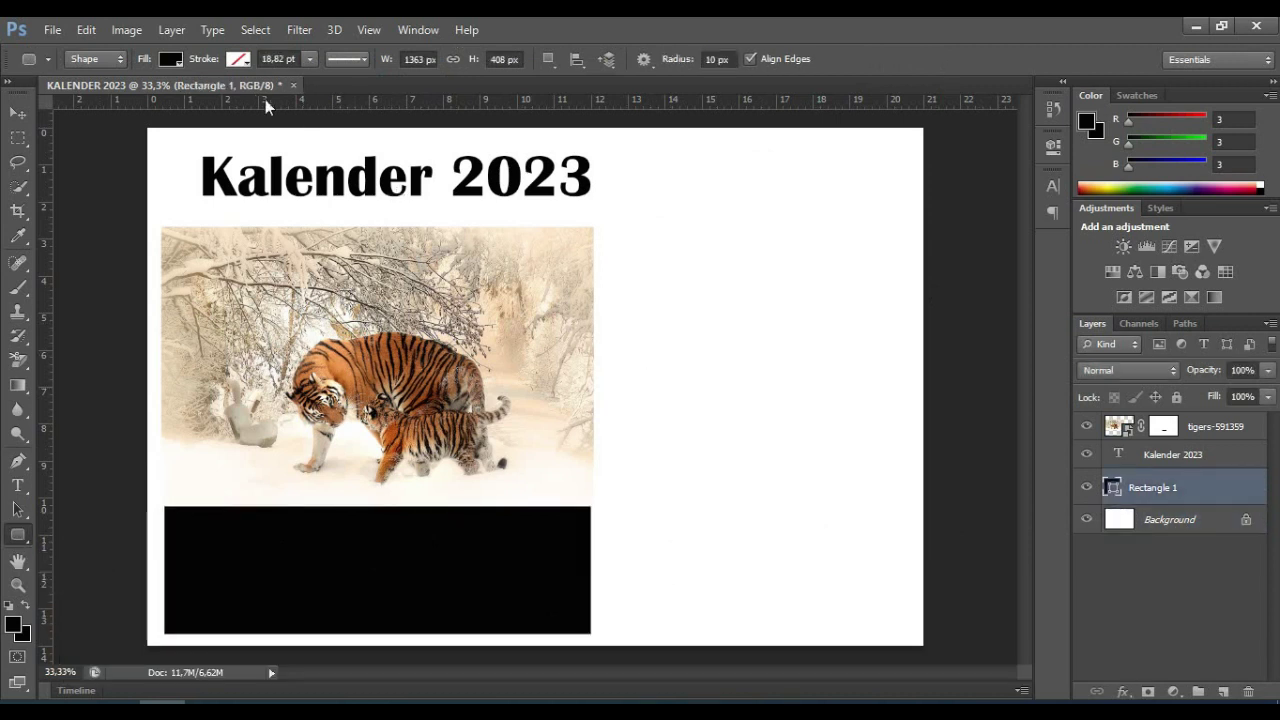
click(170, 58)
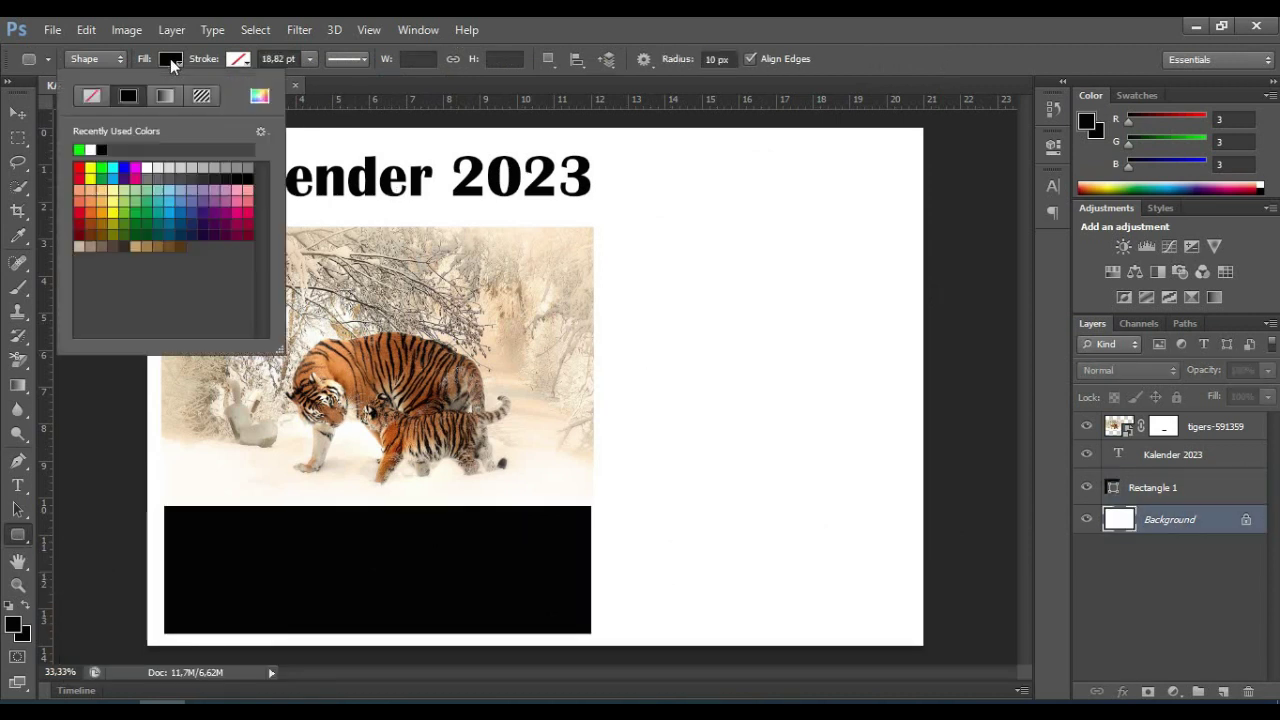
click(83, 147)
click(705, 58)
click(708, 59)
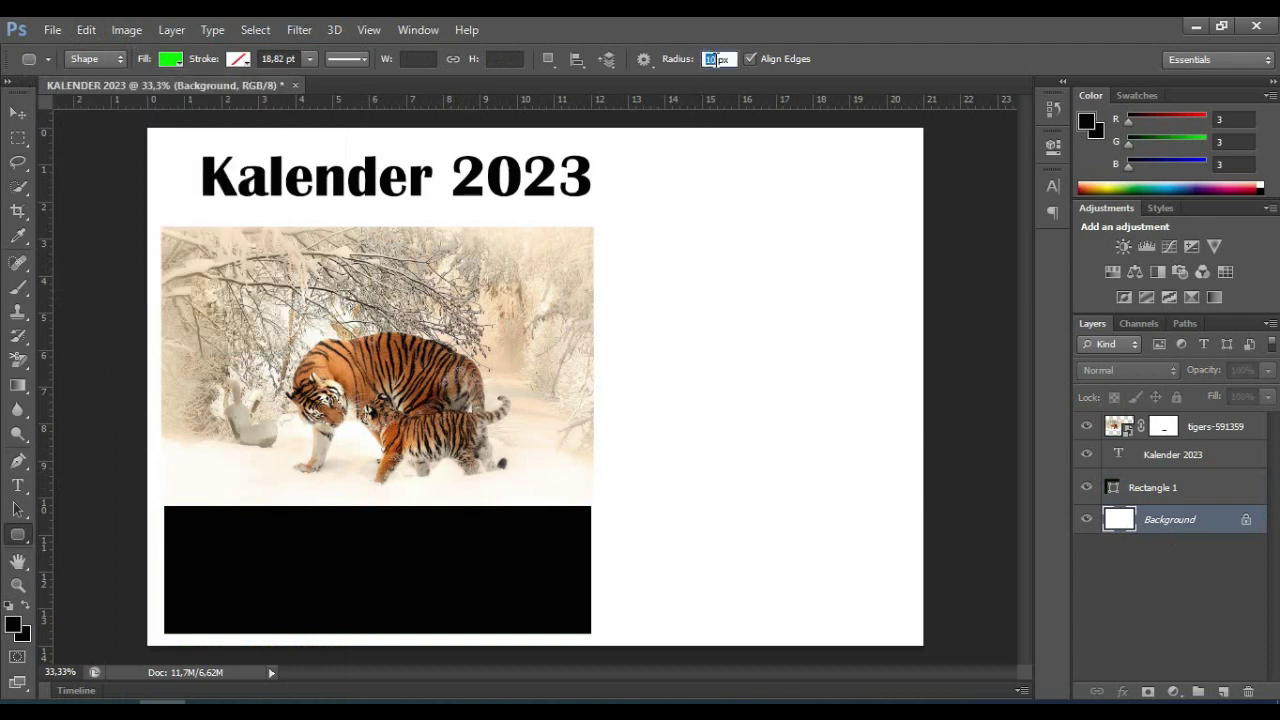
right_click(712, 59)
key(Escape)
text(50)
drag(664, 314, 916, 426)
Stack the rounded rectangle above Rectangle 1 and centre it on the black bar.
click(24, 117)
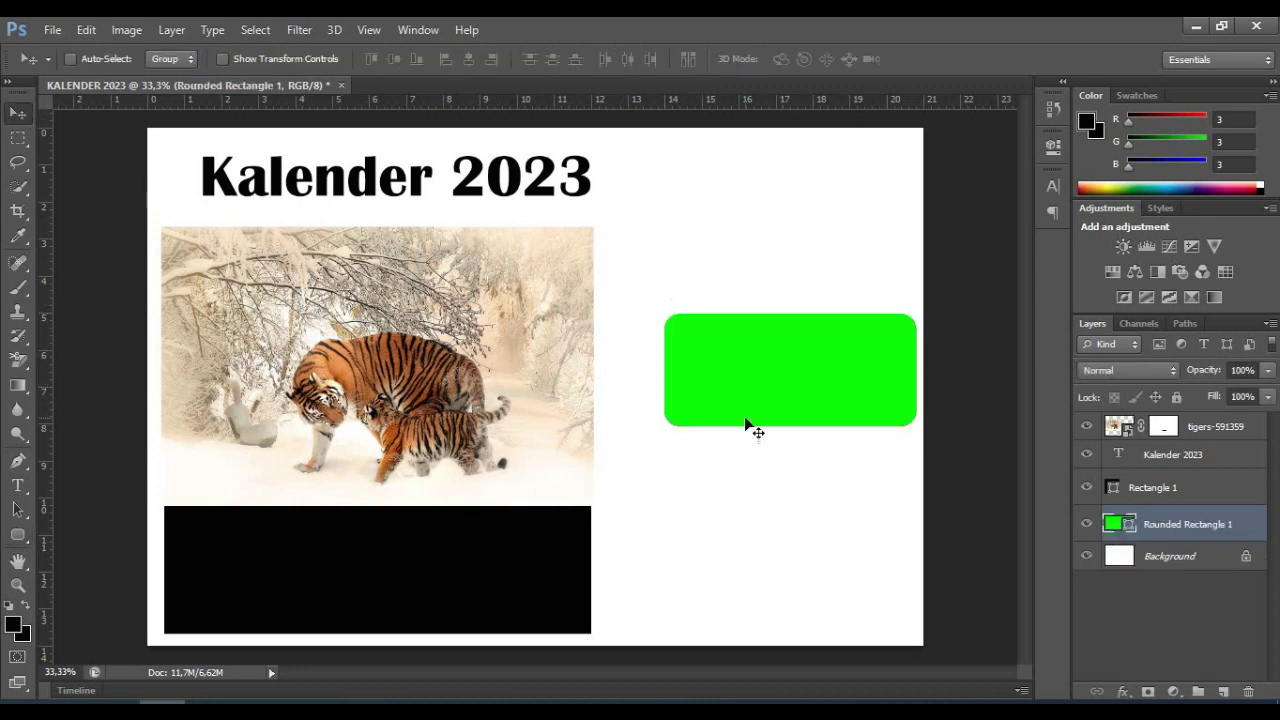
drag(752, 429, 728, 462)
drag(1158, 528, 1157, 484)
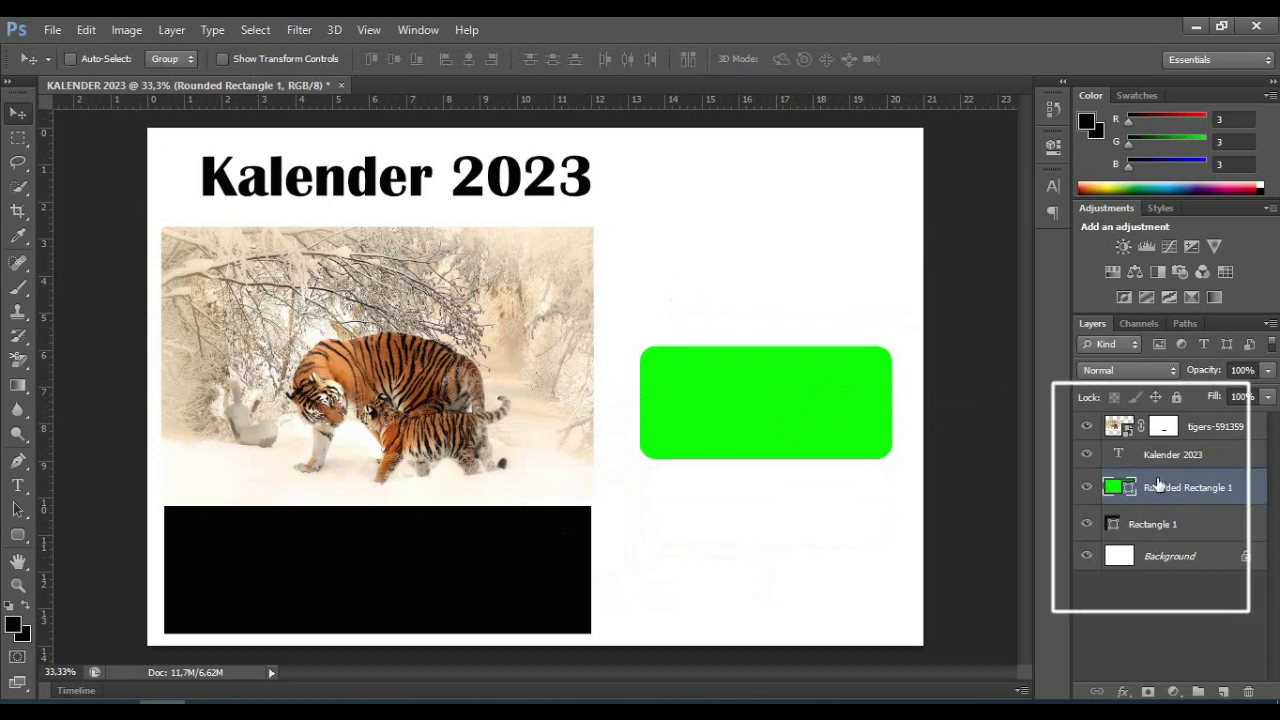
drag(733, 409, 438, 581)
drag(345, 586, 343, 574)
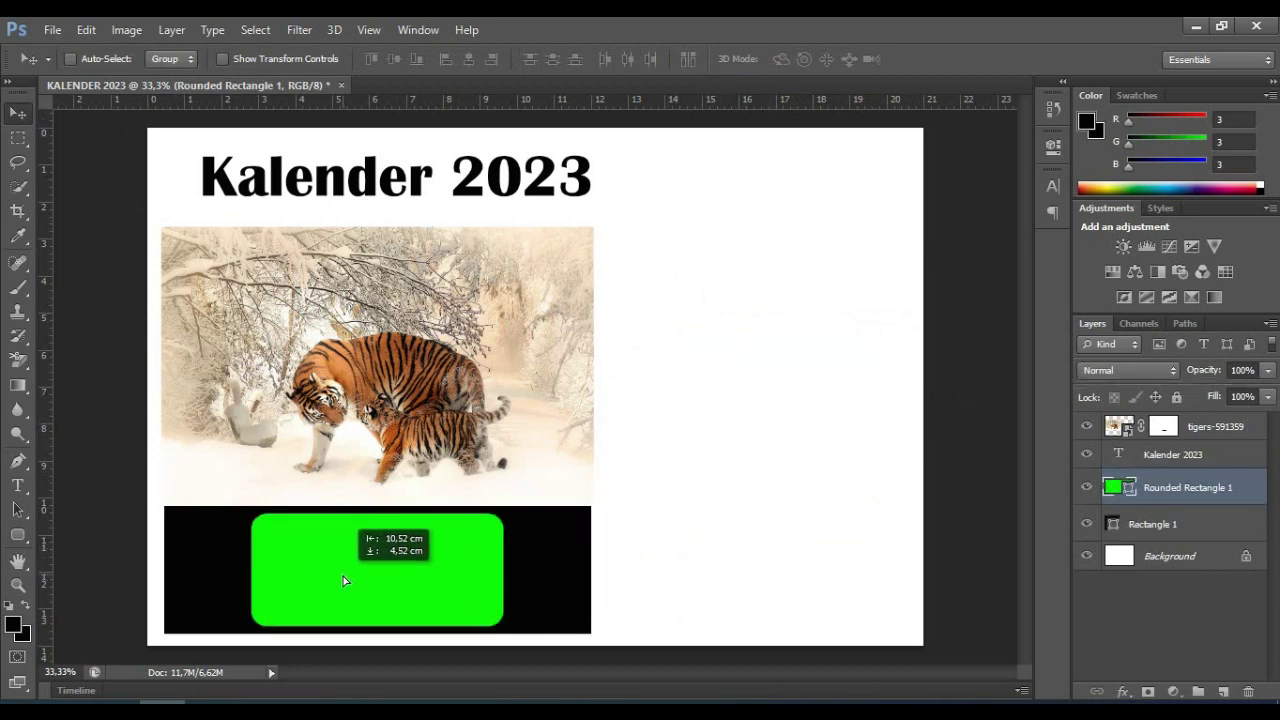
Give Rectangle 1 a beige e8cca5 colour overlay sampled from the tiger photo.
click(1192, 532)
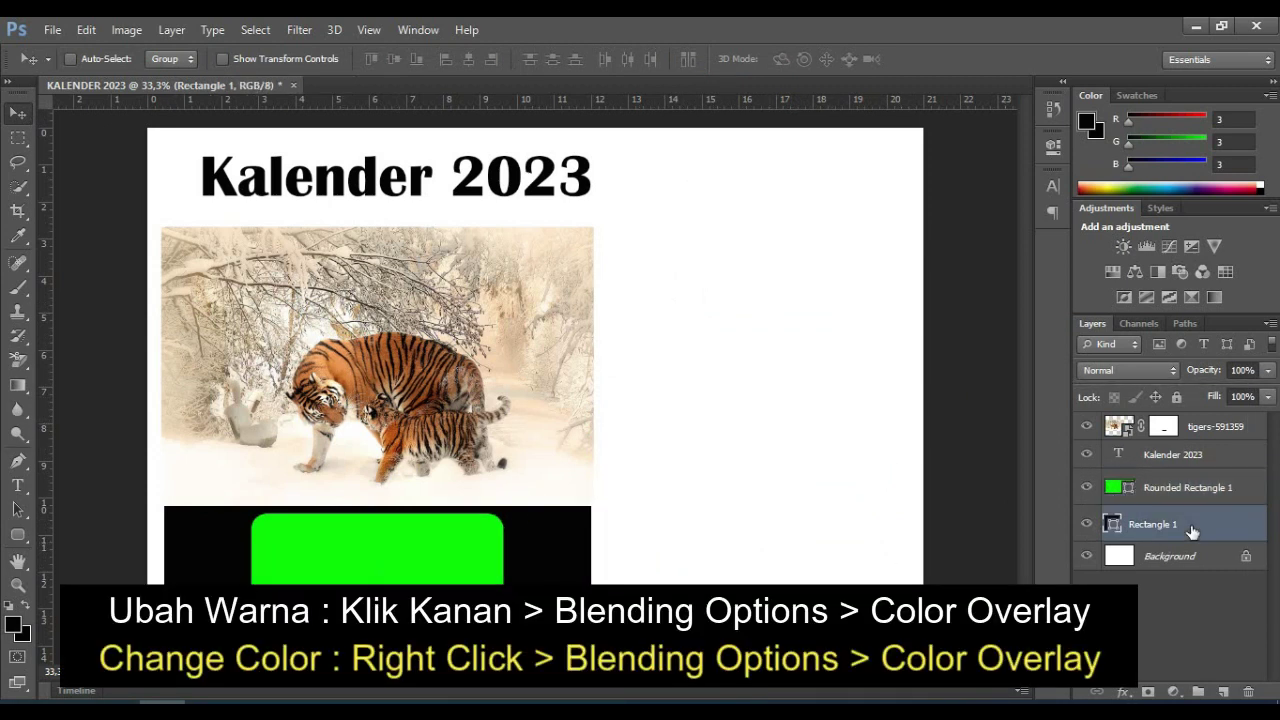
right_click(1192, 532)
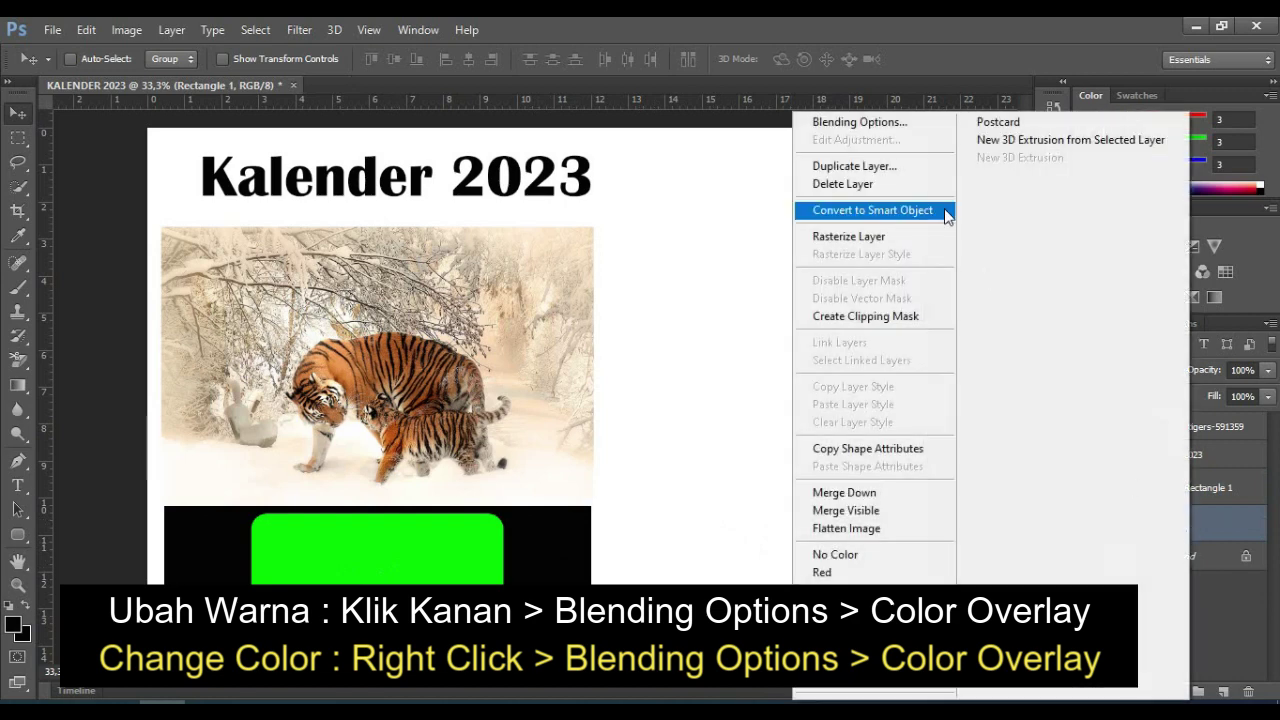
click(898, 124)
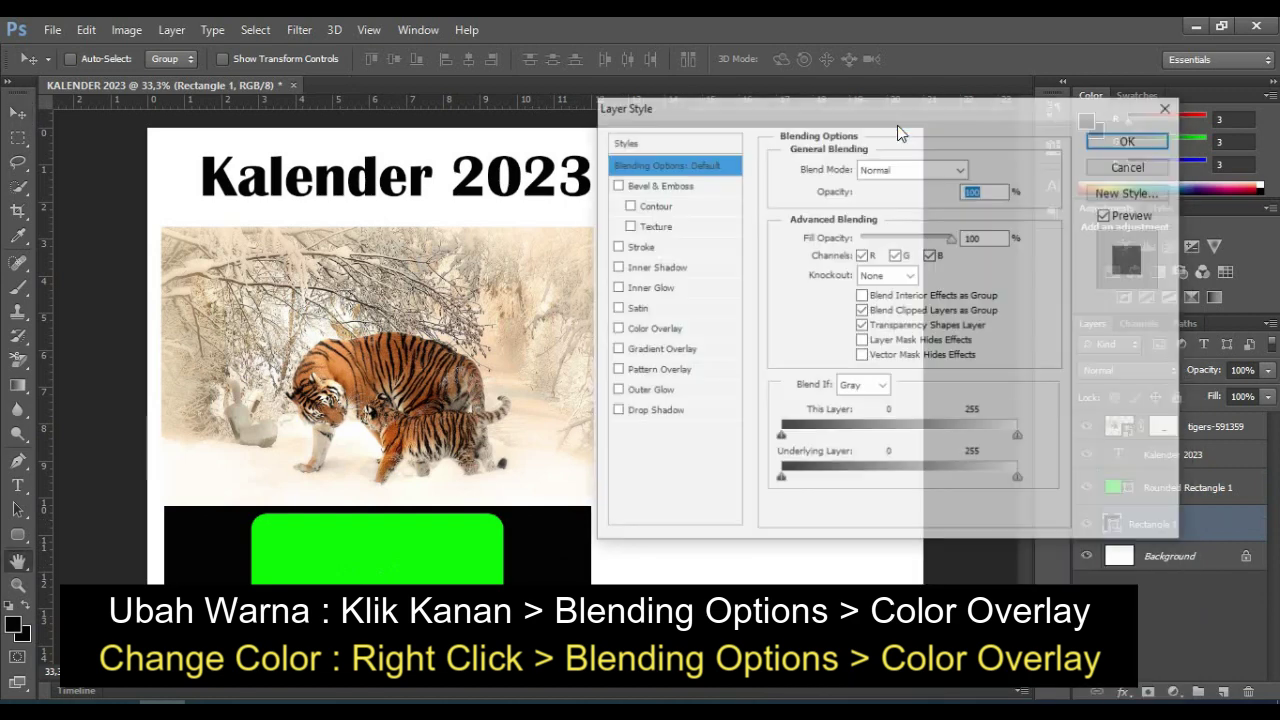
click(652, 329)
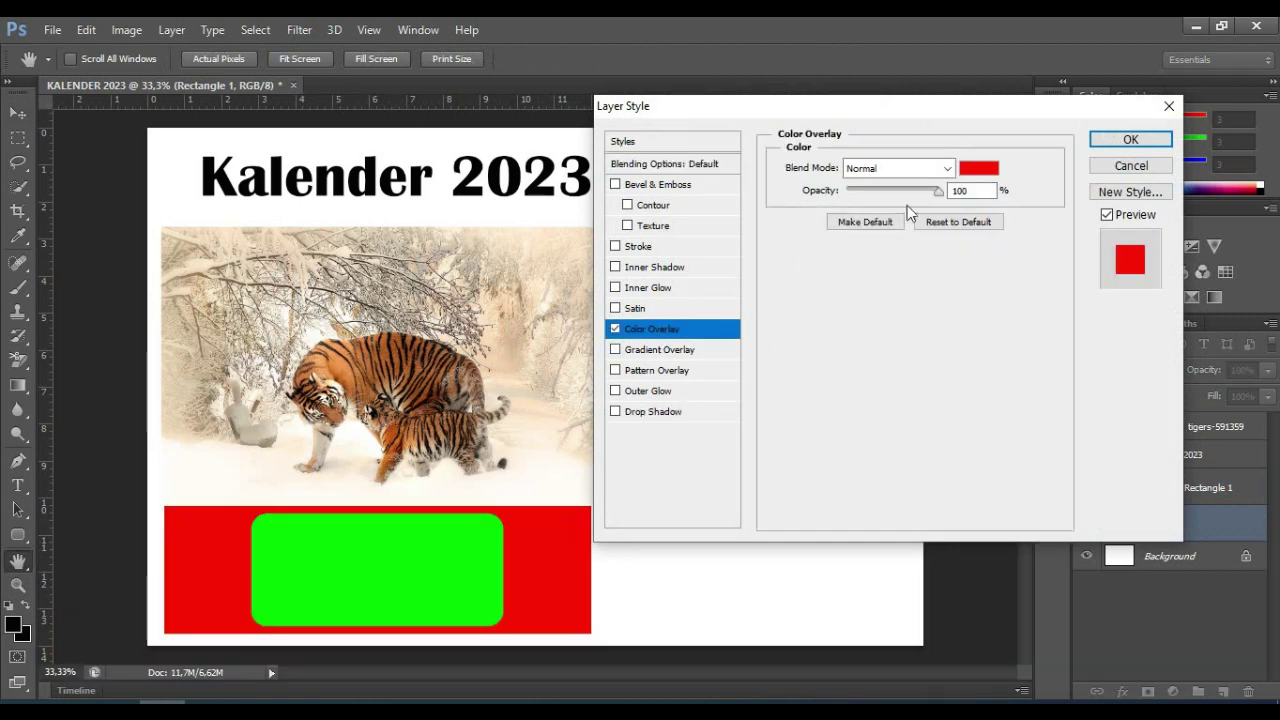
click(977, 170)
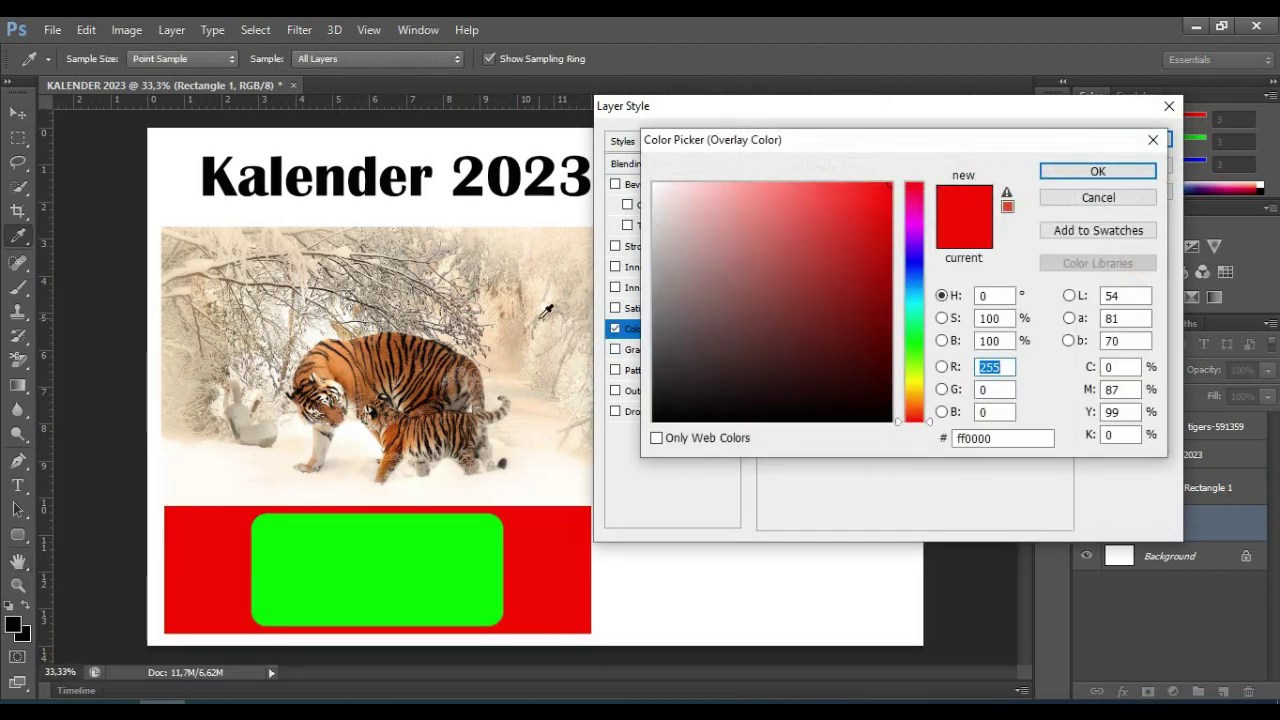
click(513, 322)
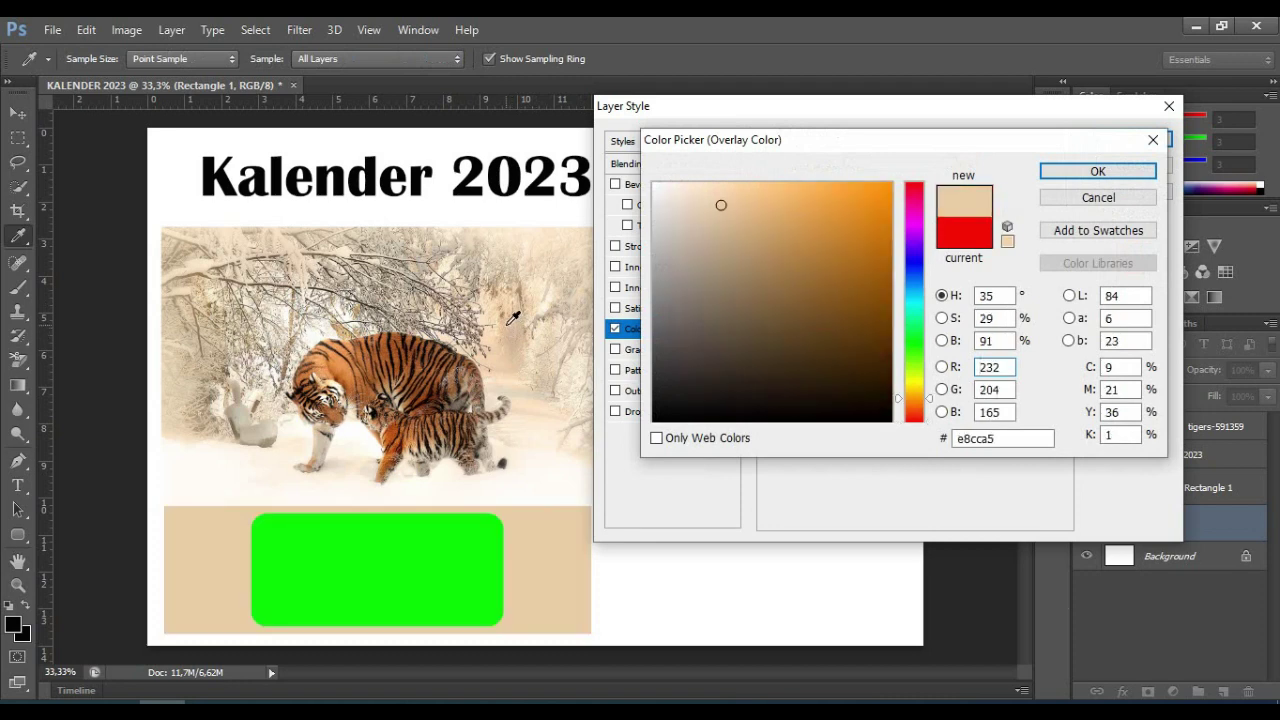
click(1097, 171)
click(1130, 139)
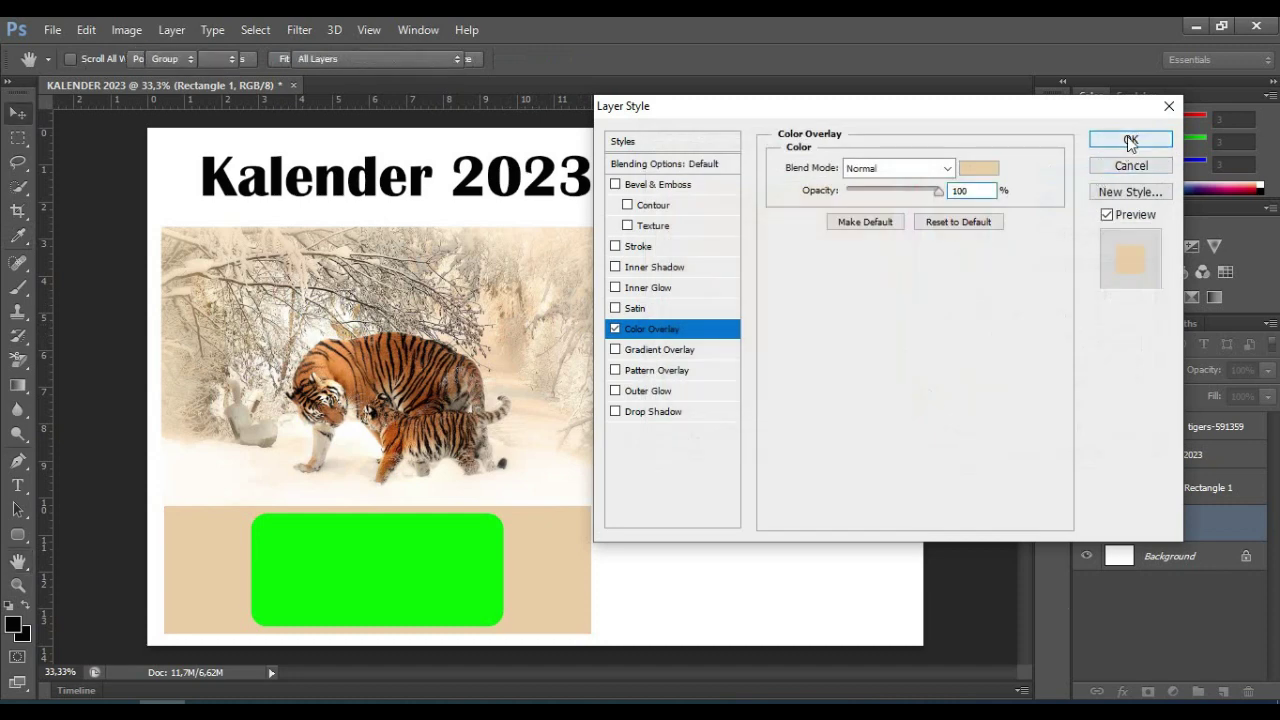
click(1177, 487)
Give Rounded Rectangle 1 a cream ffefdb colour overlay.
right_click(1177, 487)
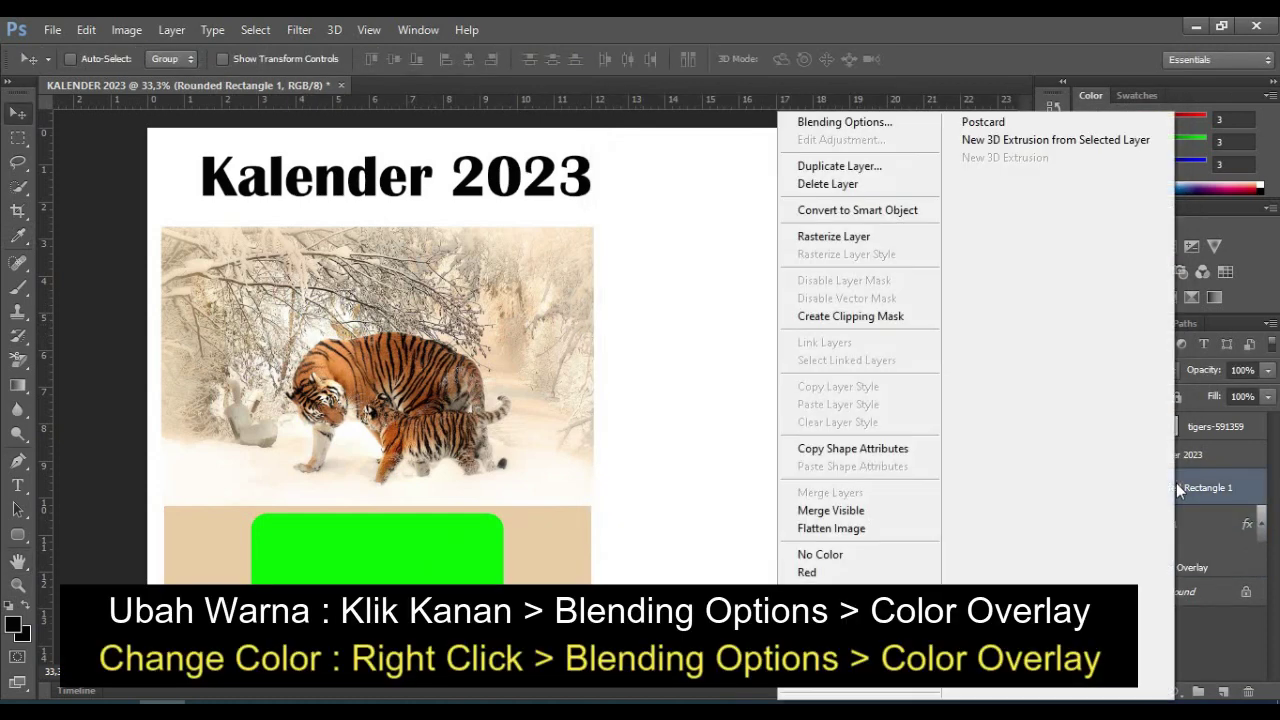
click(830, 123)
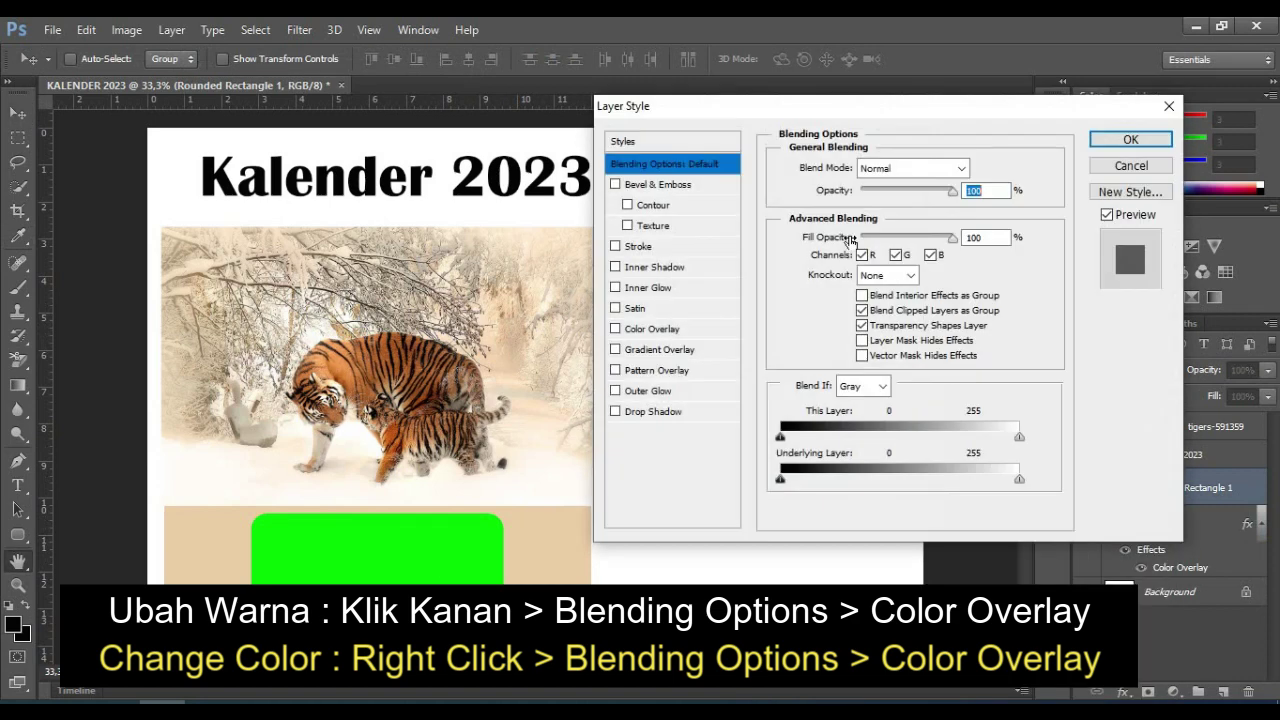
click(652, 329)
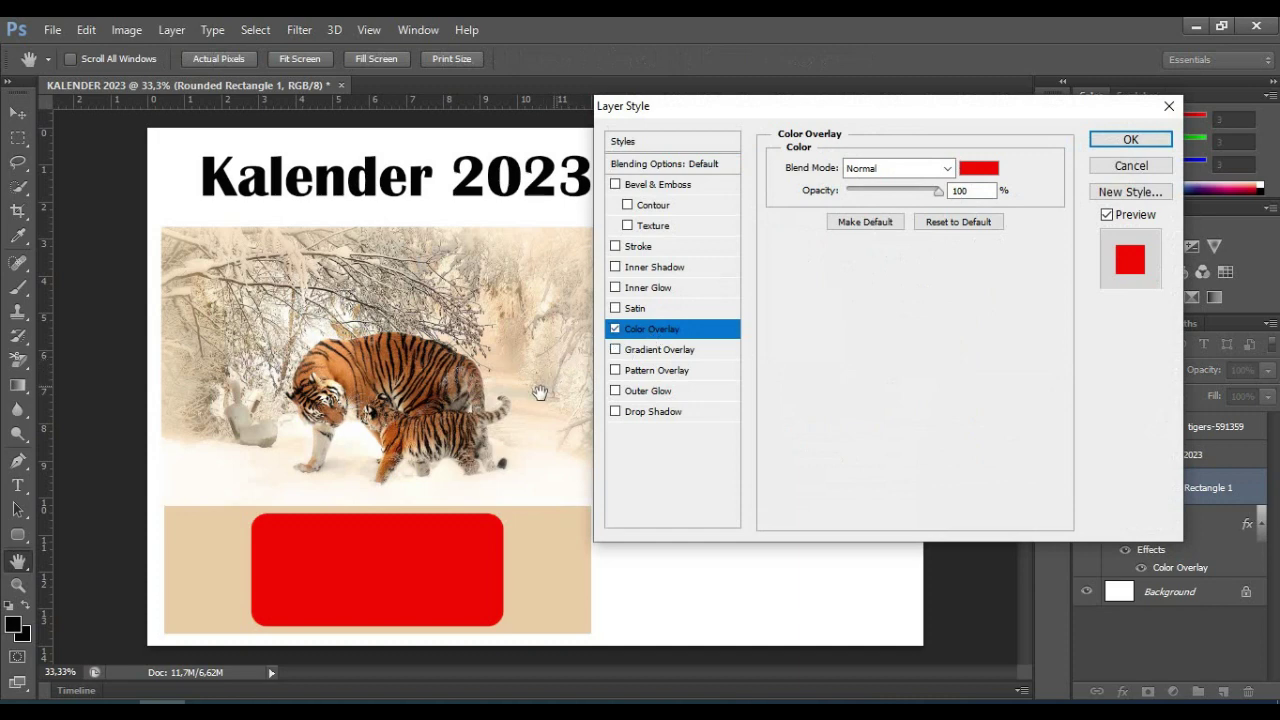
click(979, 168)
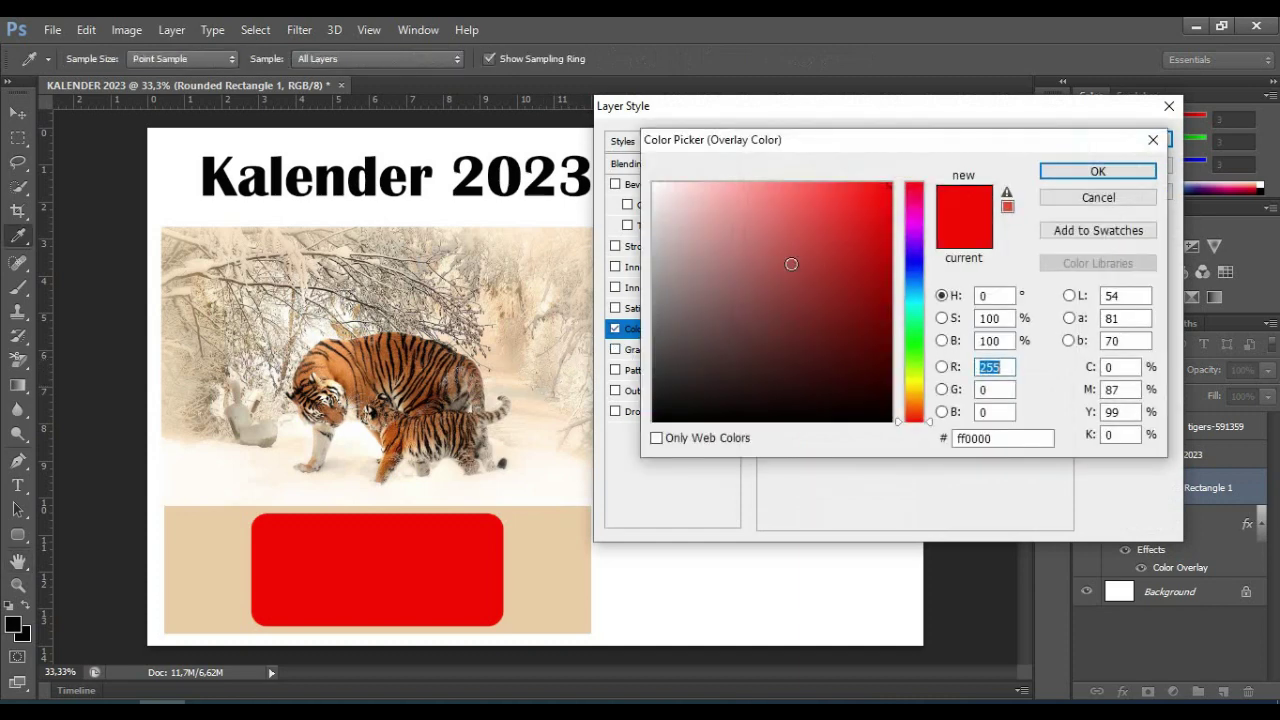
click(535, 419)
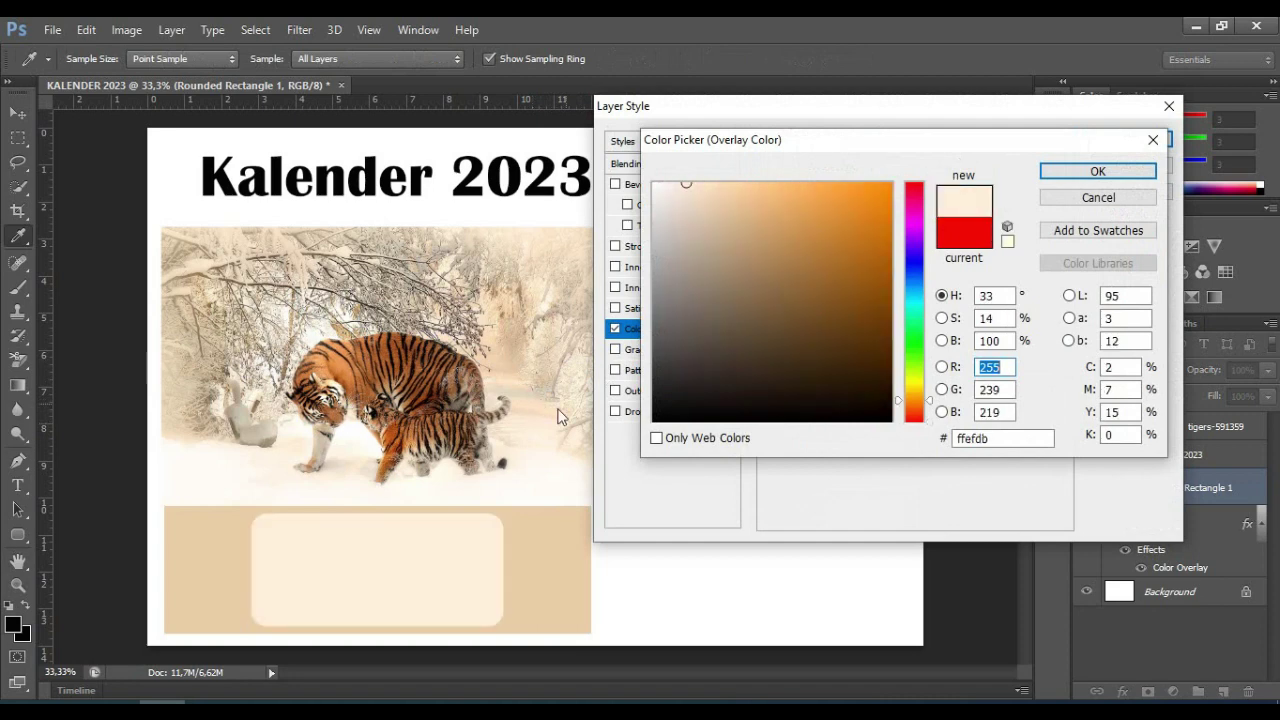
click(1098, 171)
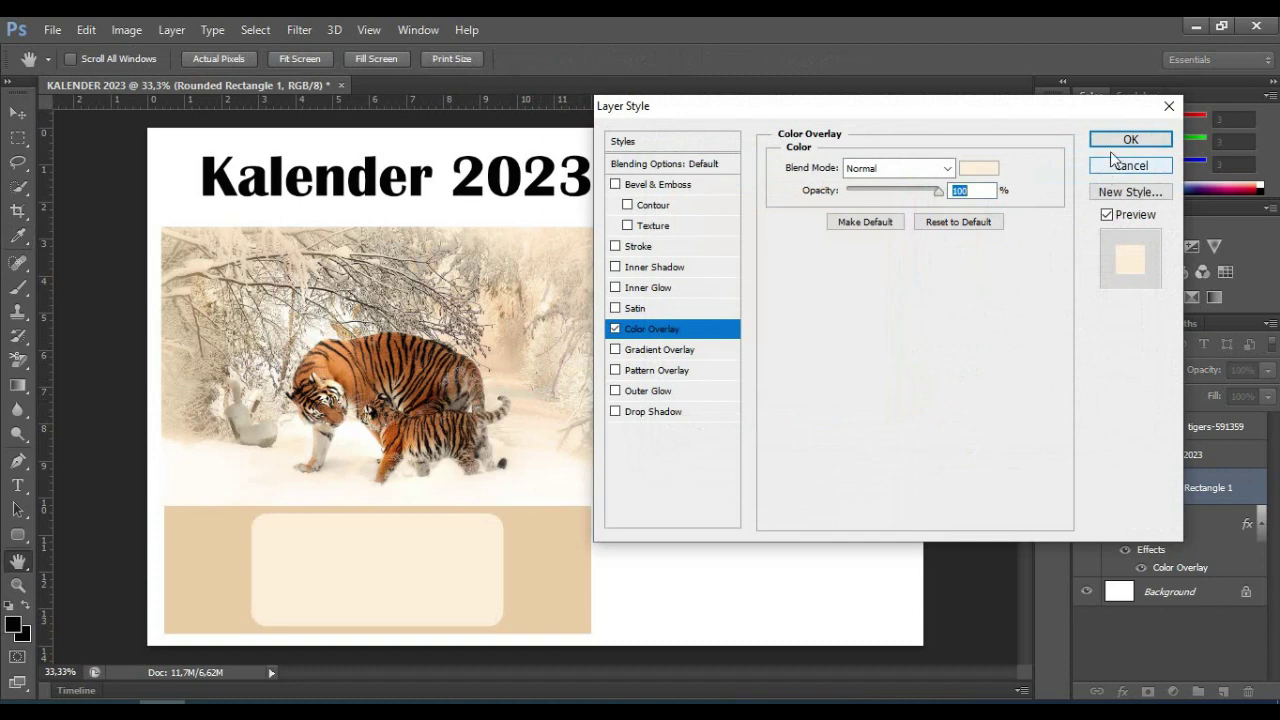
click(1131, 140)
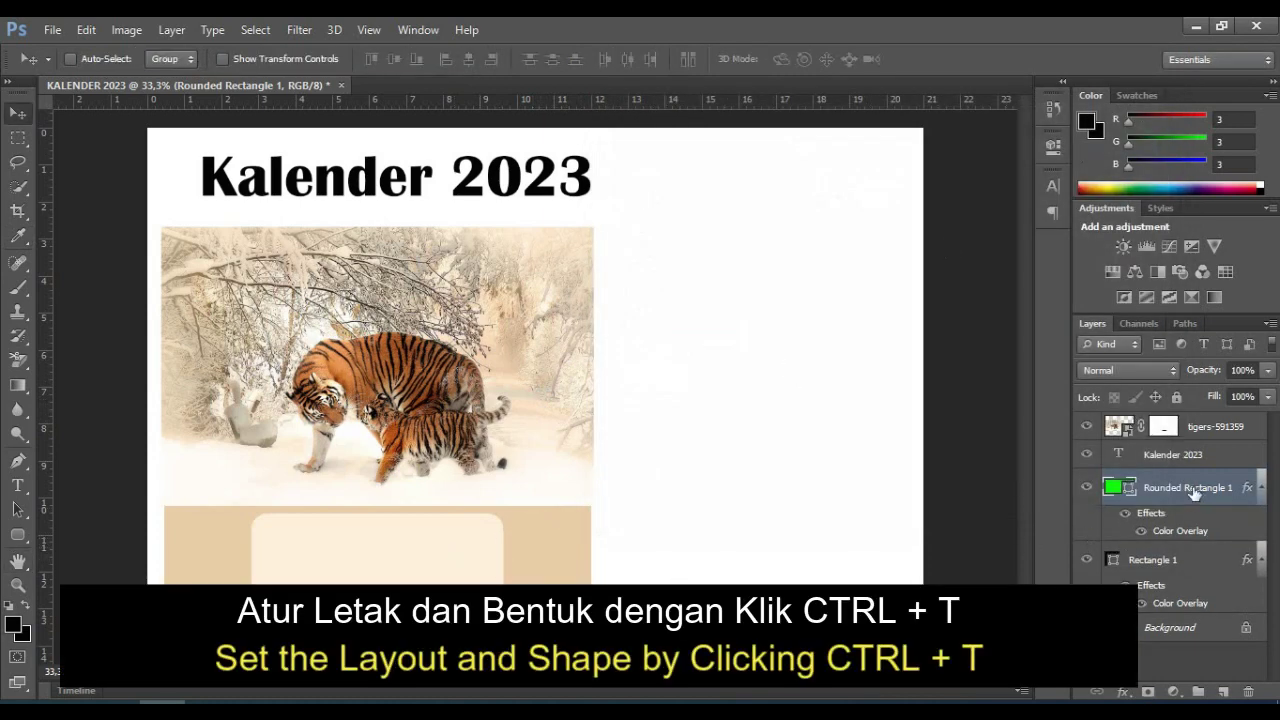
Stretch the rounded rectangle to nearly the full width of the beige bar.
key(ctrl+t)
drag(252, 570, 175, 570)
drag(502, 570, 580, 570)
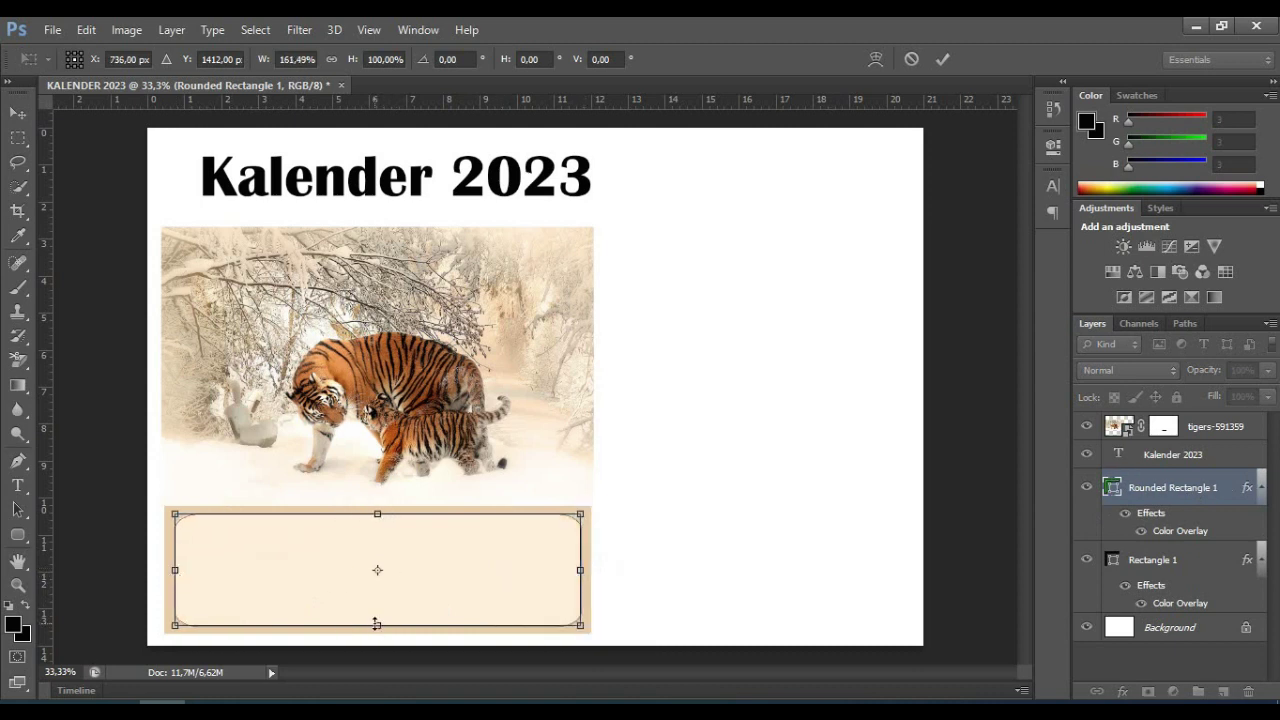
click(941, 59)
click(1191, 630)
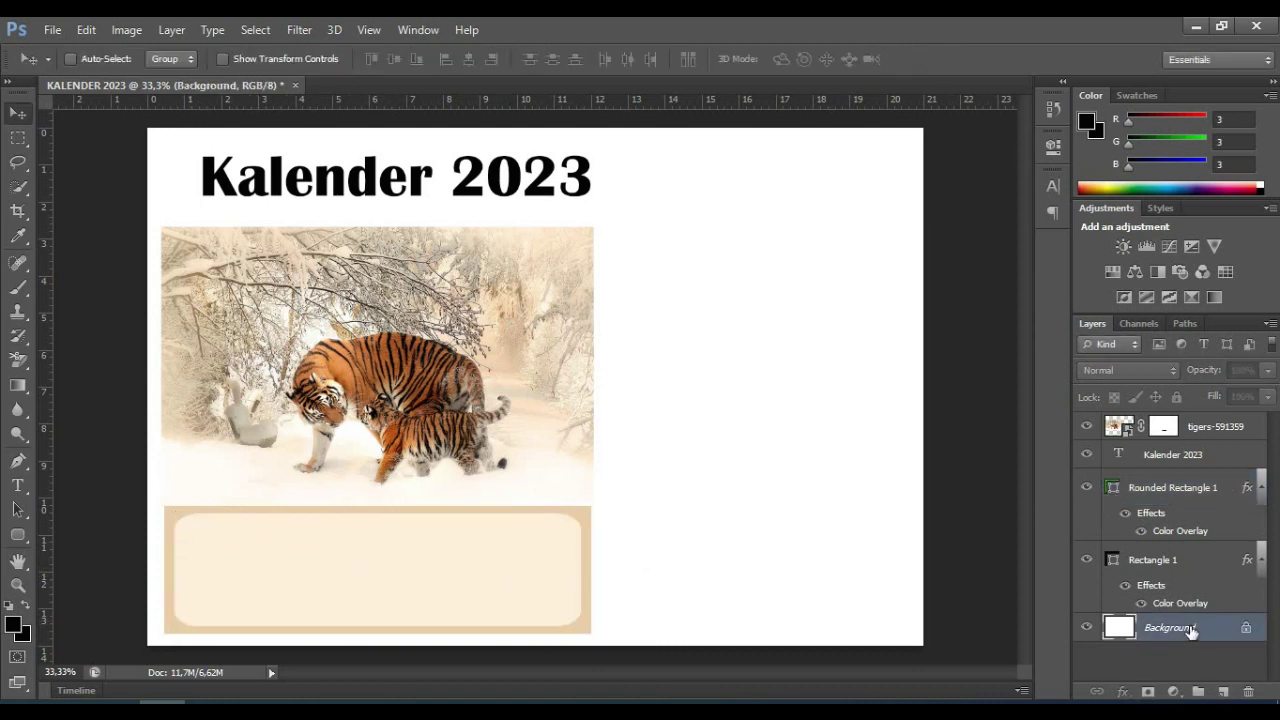
Draw a brown horizontal line and lengthen it toward the left.
click(20, 537)
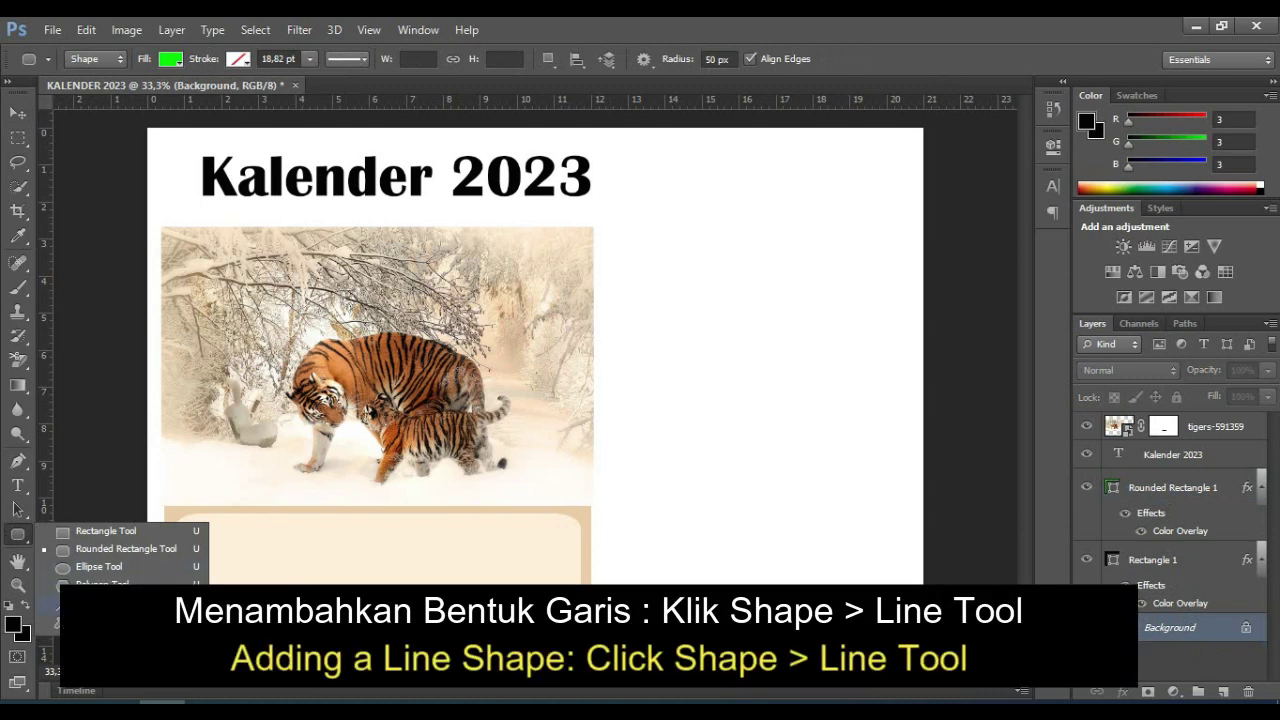
click(100, 602)
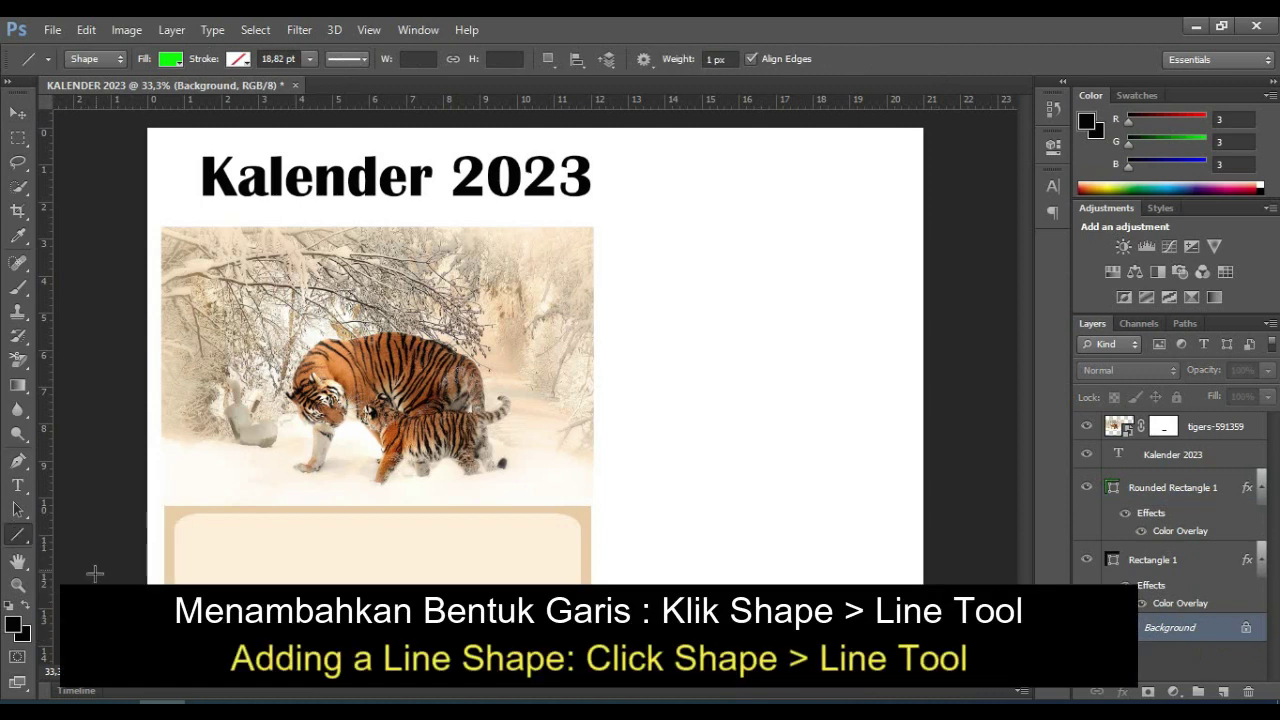
click(163, 59)
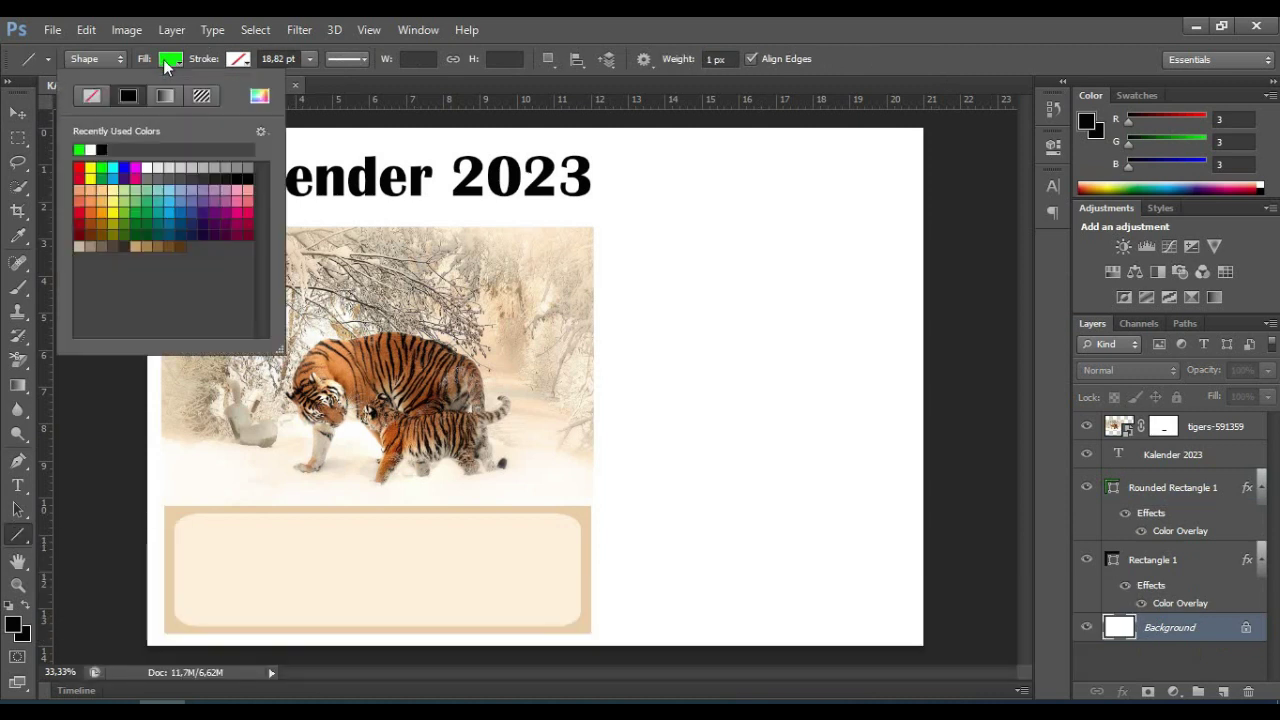
click(93, 222)
drag(677, 364, 905, 362)
key(v)
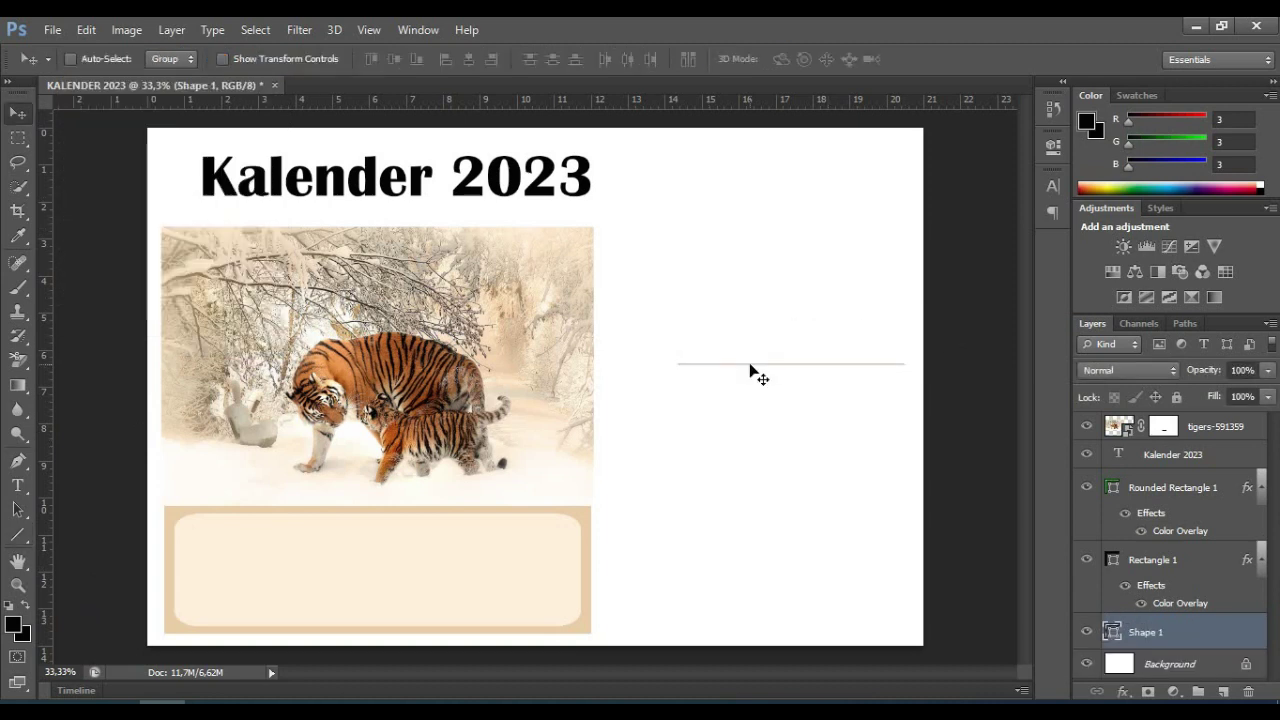
key(ctrl+t)
drag(677, 364, 631, 364)
click(942, 60)
Stack the line above Rounded Rectangle 1, move it into the cream box, and duplicate it.
drag(1193, 636, 1192, 487)
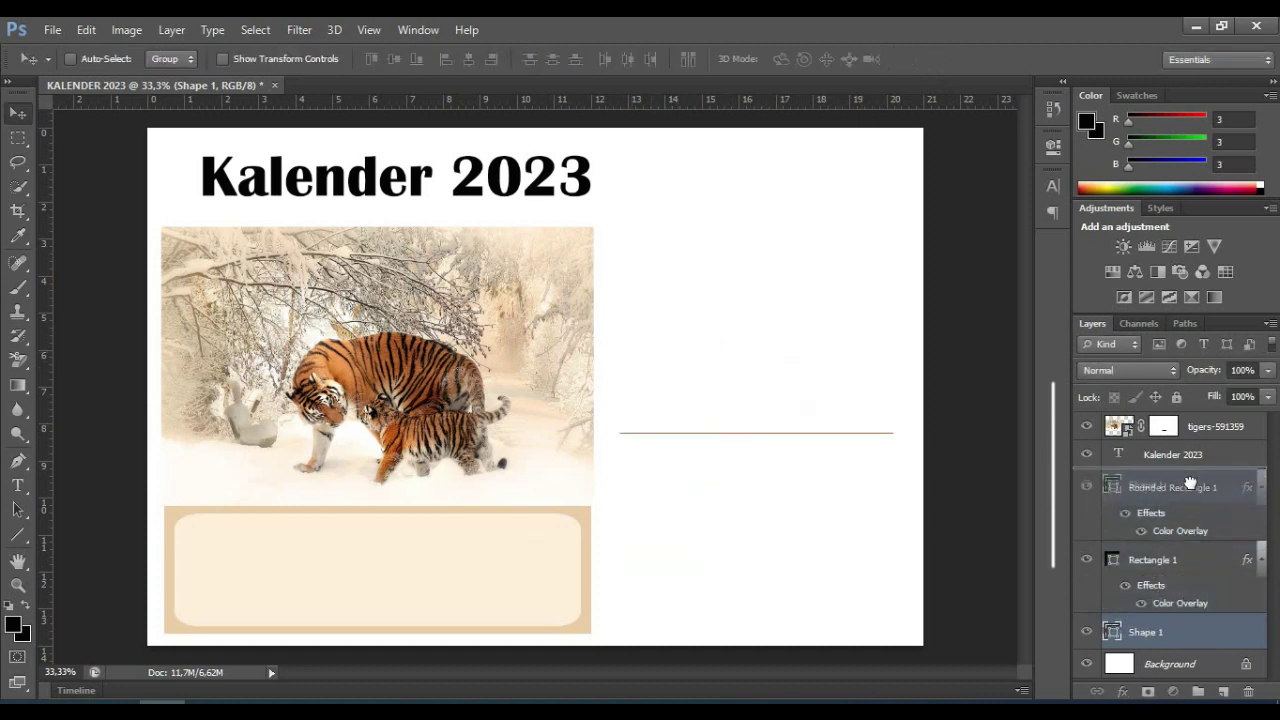
mouse_move(738, 434)
mouse_down()
mouse_move(344, 557)
mouse_move(340, 572)
mouse_up()
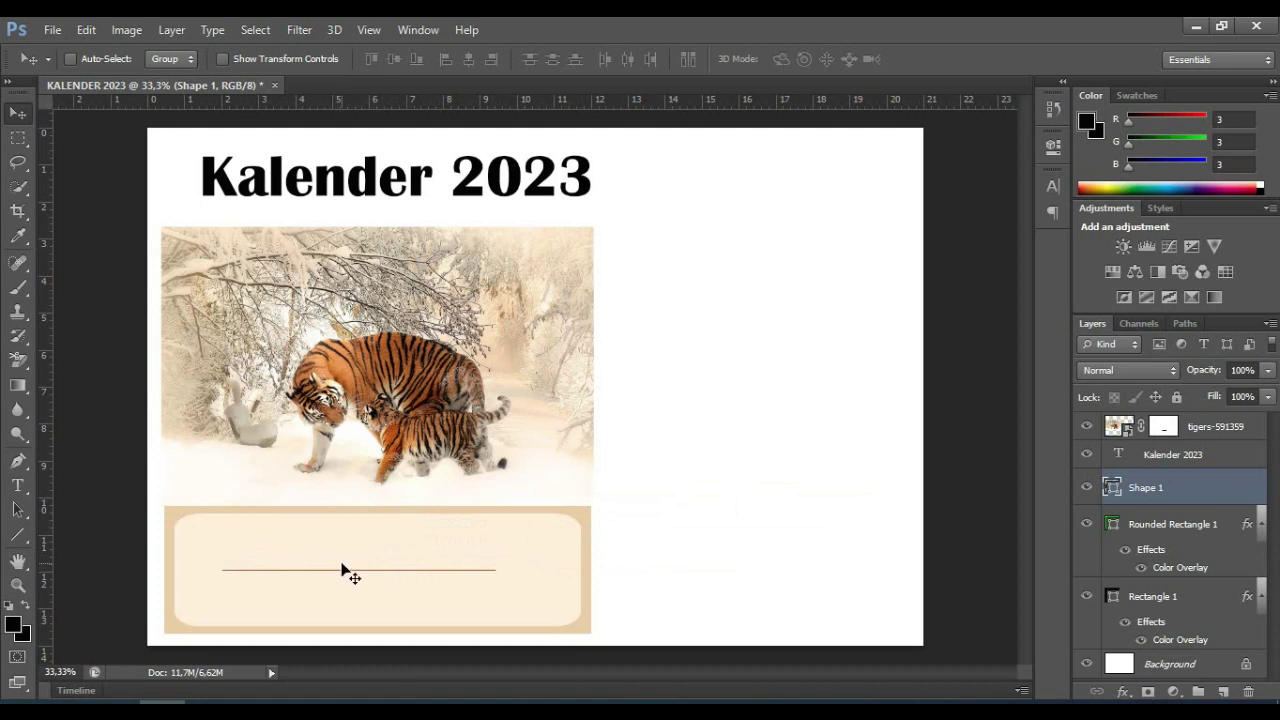
key(ctrl+j)
key(ctrl+j)
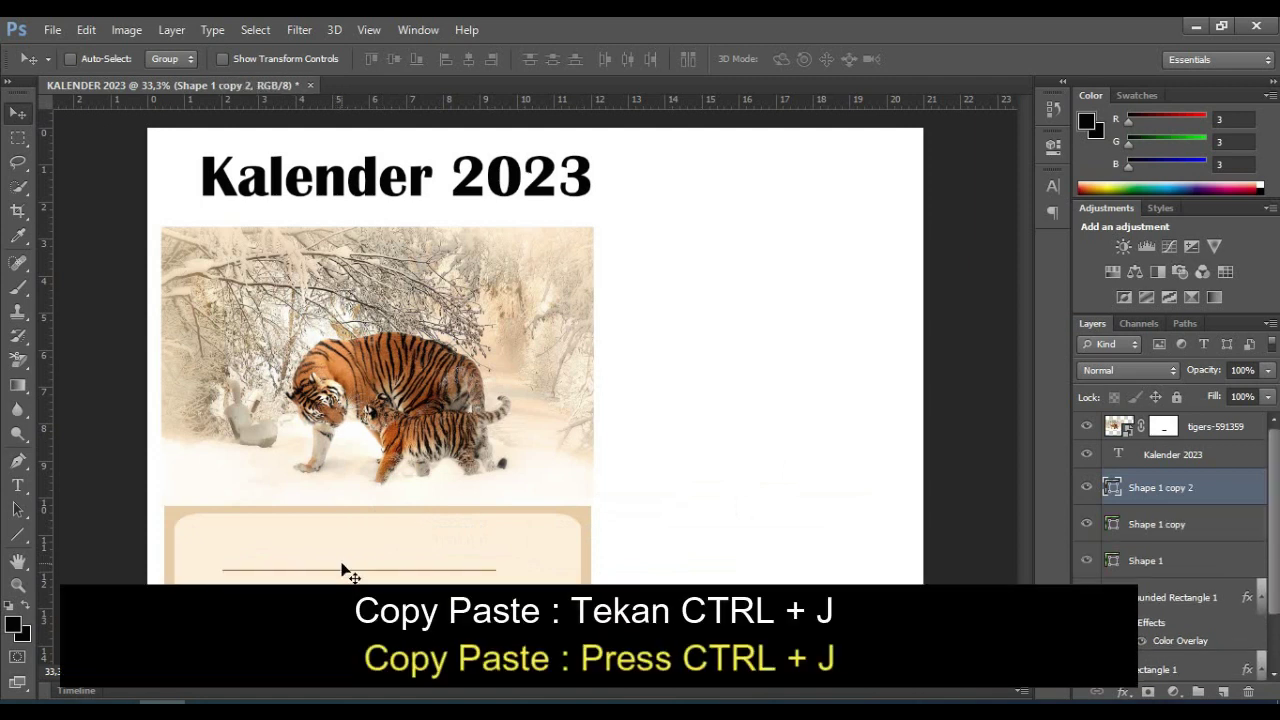
key(ctrl+j)
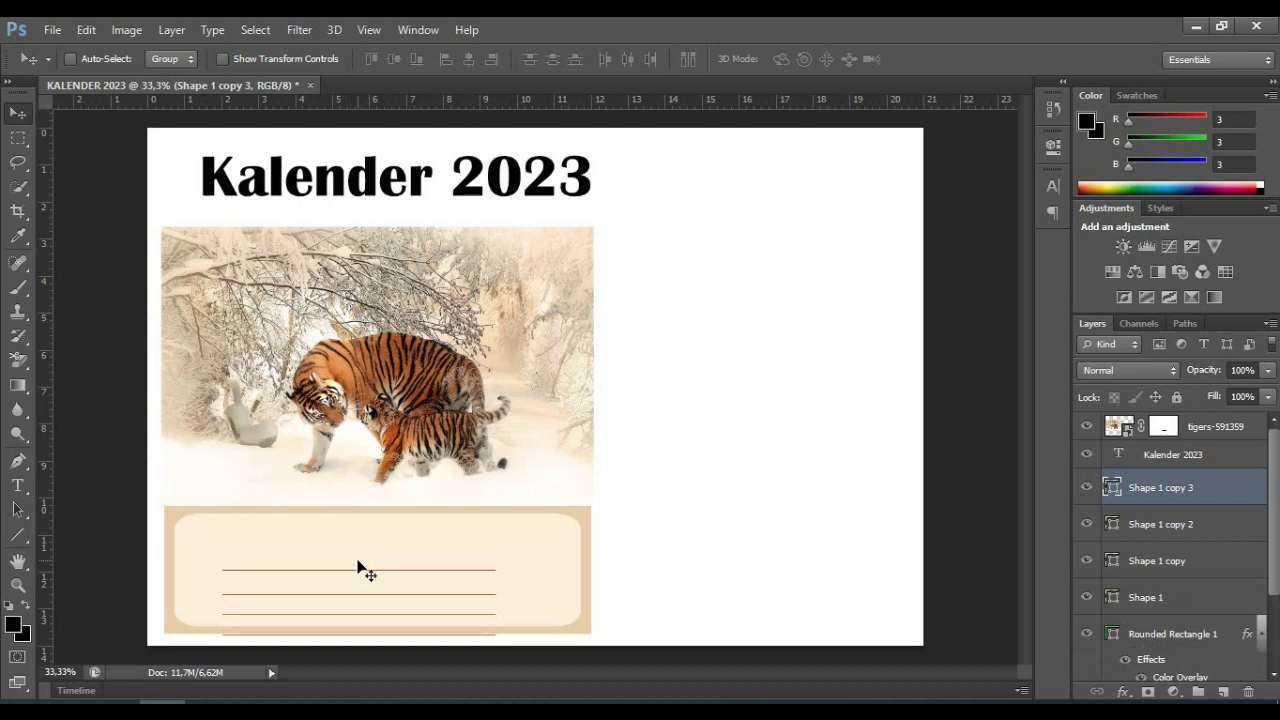
Select all four lines and widen them to 128.29% across the cream panel.
shift+click(1178, 527)
shift+click(1170, 562)
shift+click(1168, 597)
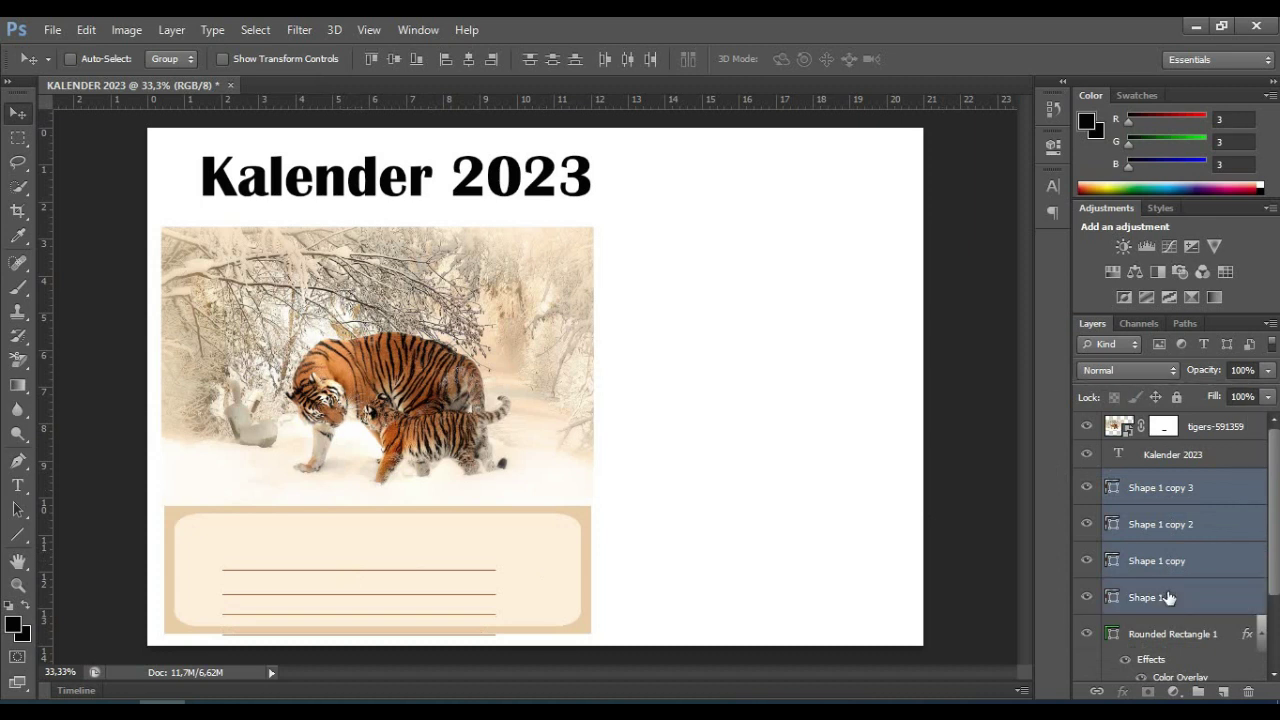
key(ctrl+t)
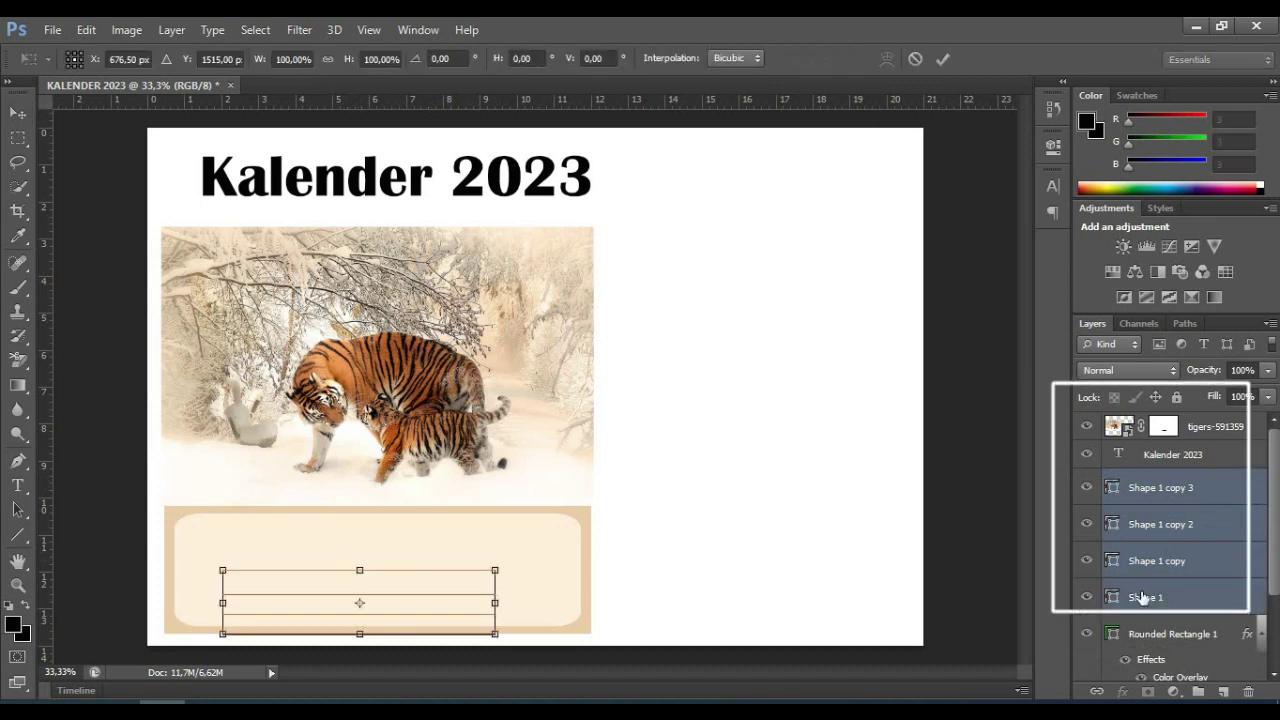
drag(297, 570, 315, 549)
drag(508, 582, 552, 582)
drag(240, 582, 207, 595)
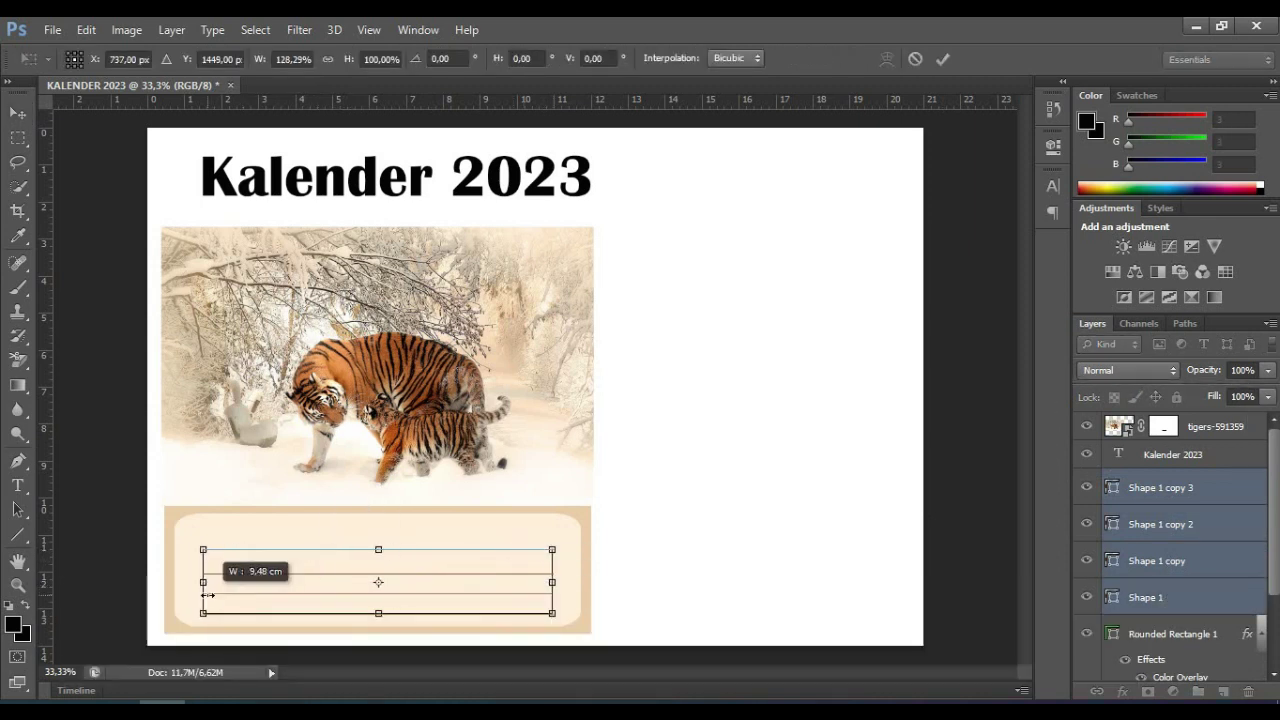
click(942, 59)
scroll(1170, 560, down, 3)
click(1165, 666)
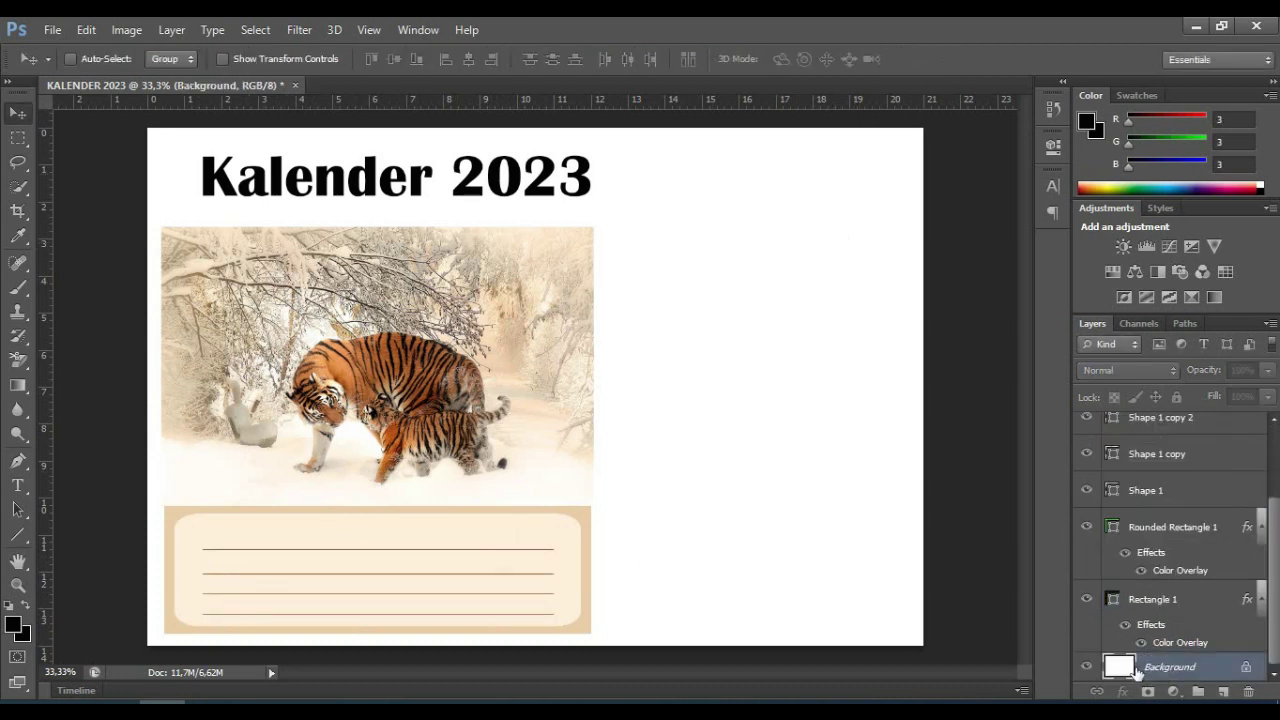
Add the text 'Note :' on the right of the page.
click(17, 487)
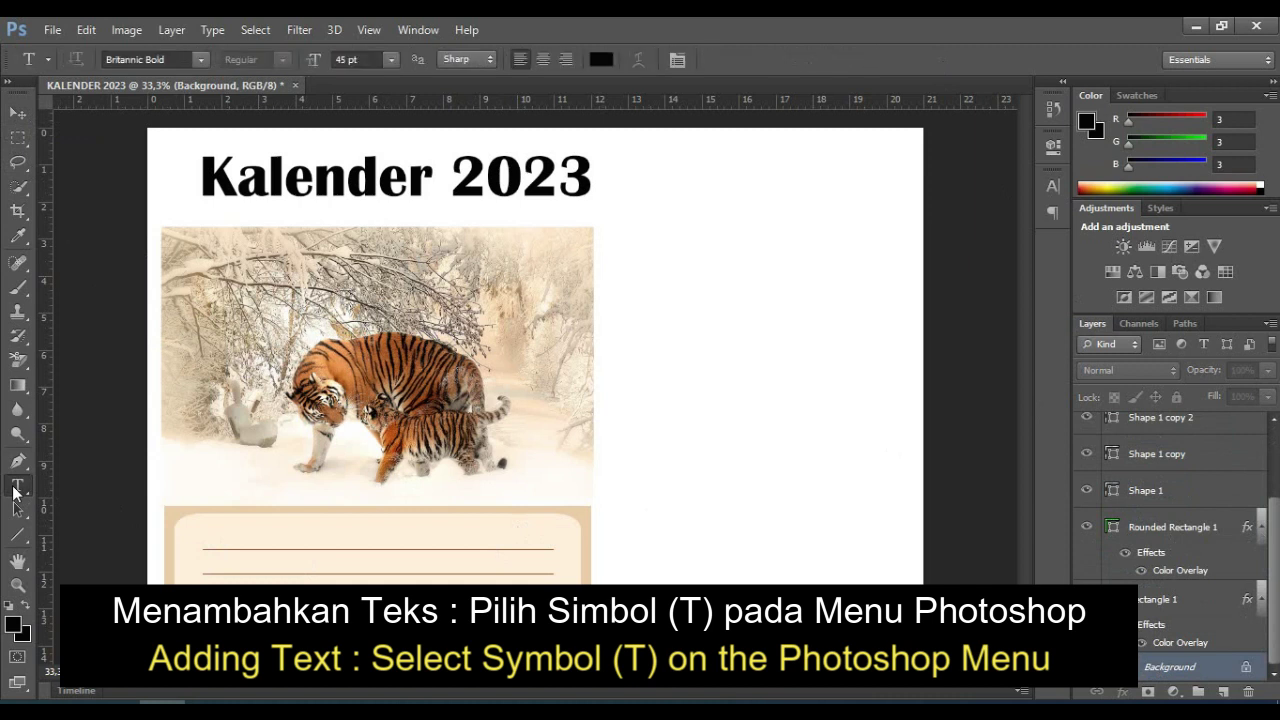
click(656, 346)
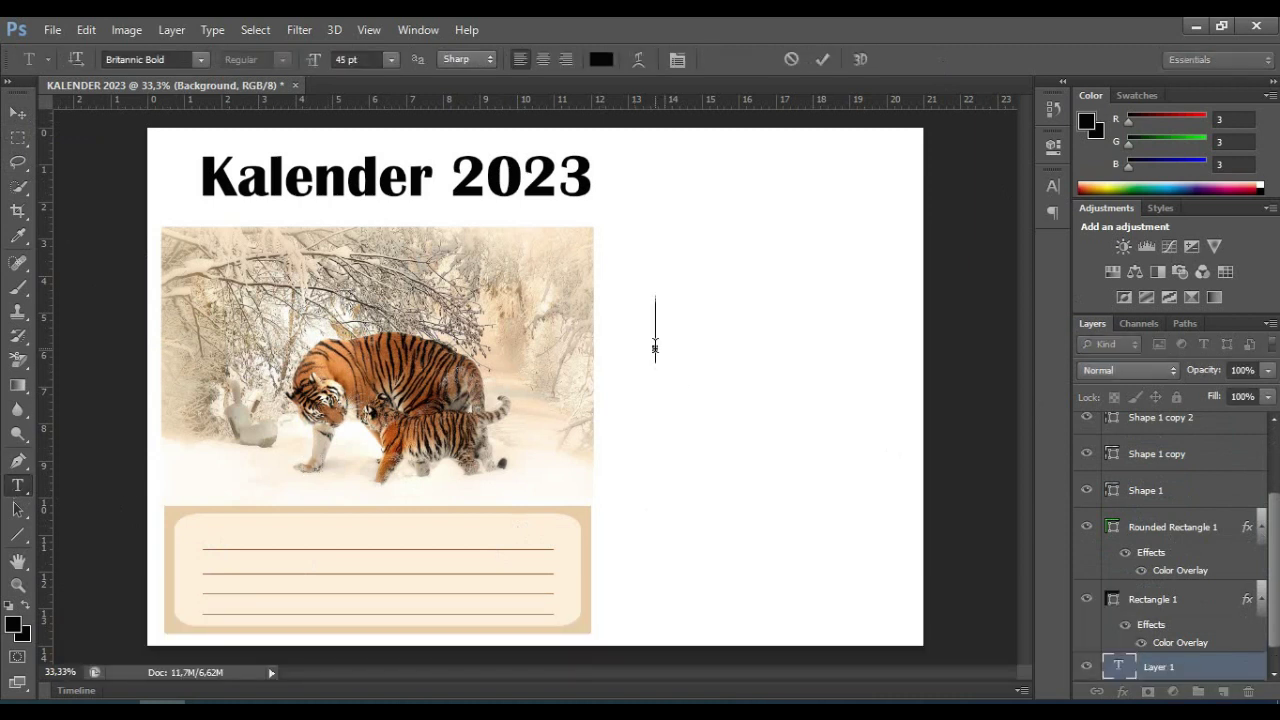
text(Note :)
click(822, 59)
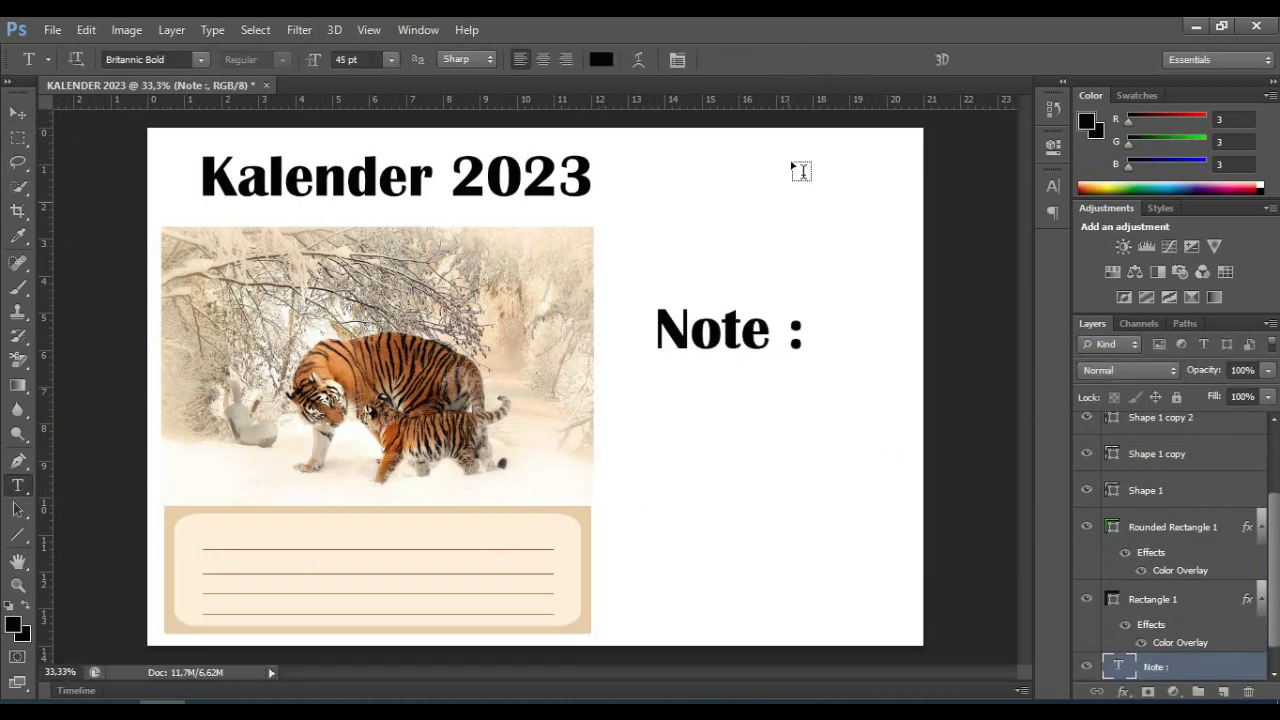
Move the 'Note :' text onto the lined cream box.
click(17, 112)
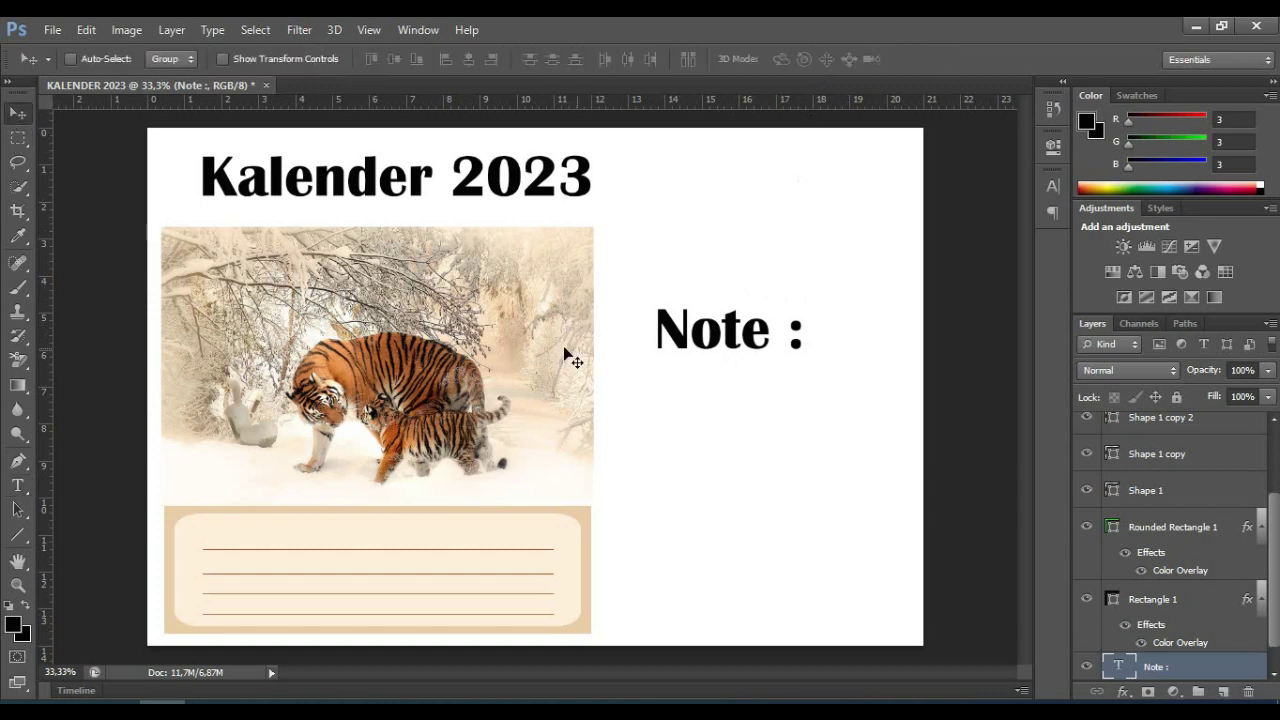
drag(700, 370, 732, 416)
drag(1186, 668, 1168, 444)
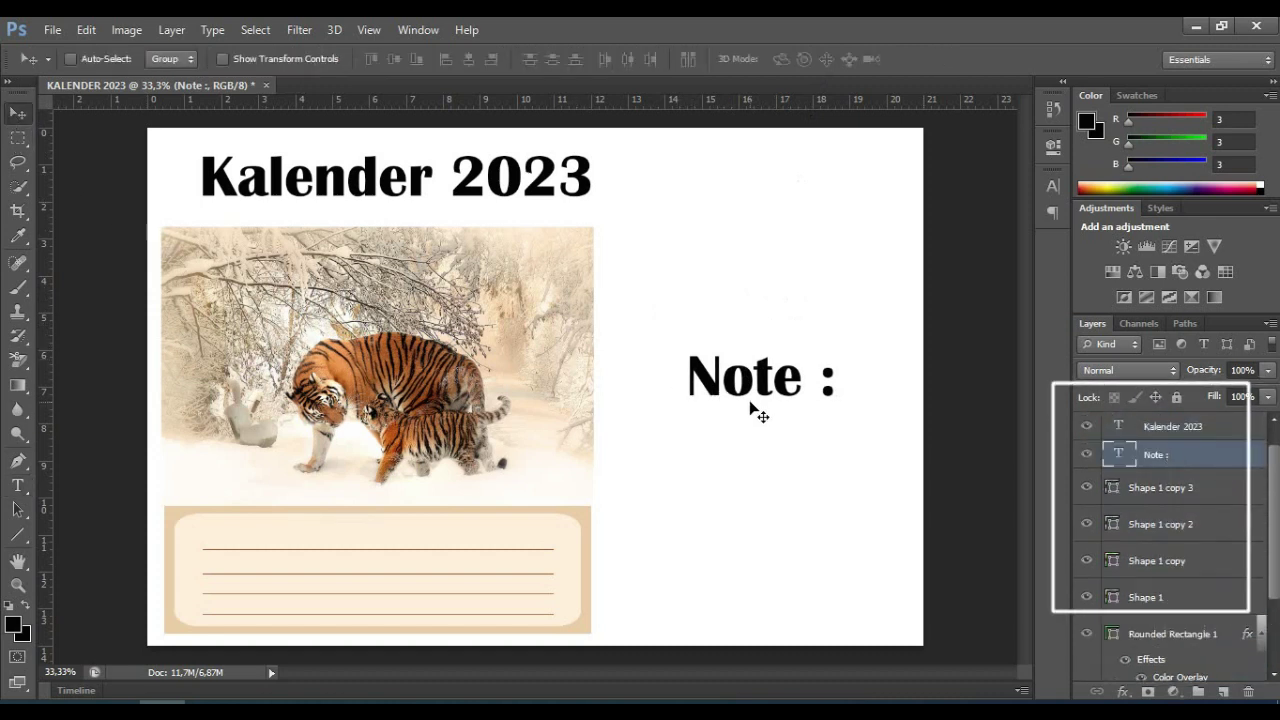
drag(725, 393, 226, 537)
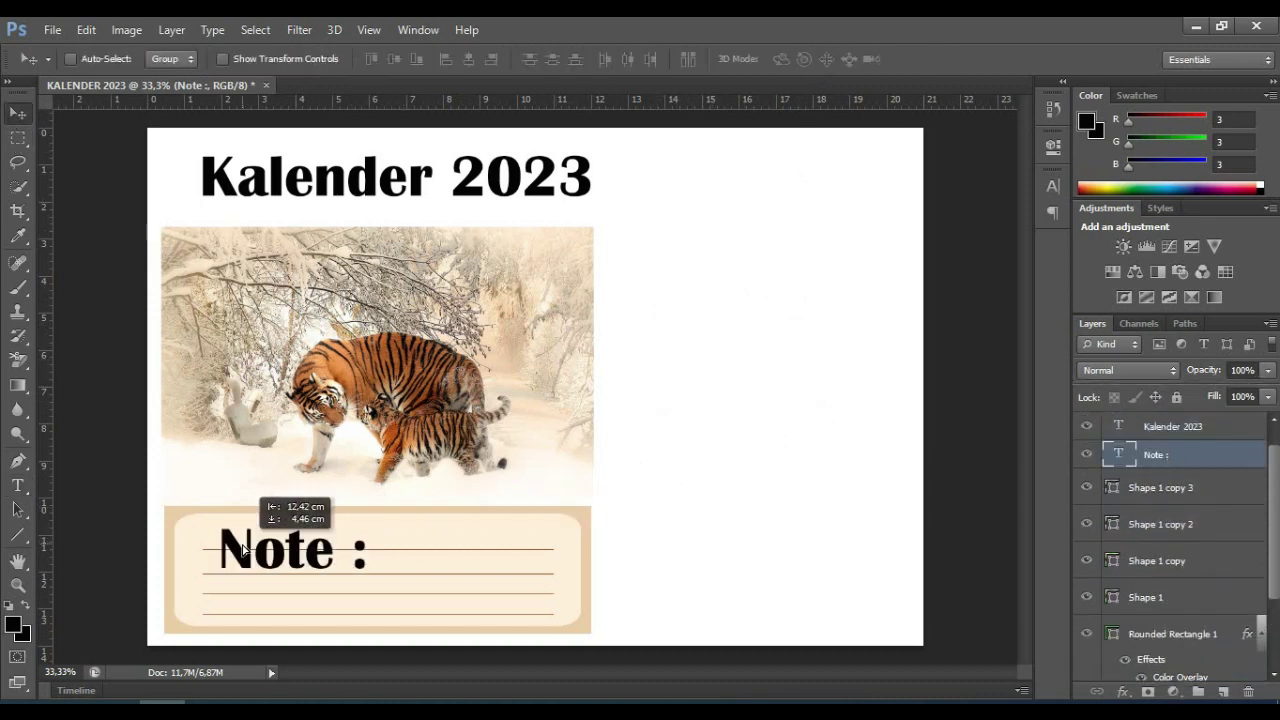
Resize 'Note :' to 30 pt and nudge it slightly left.
double_click(1118, 454)
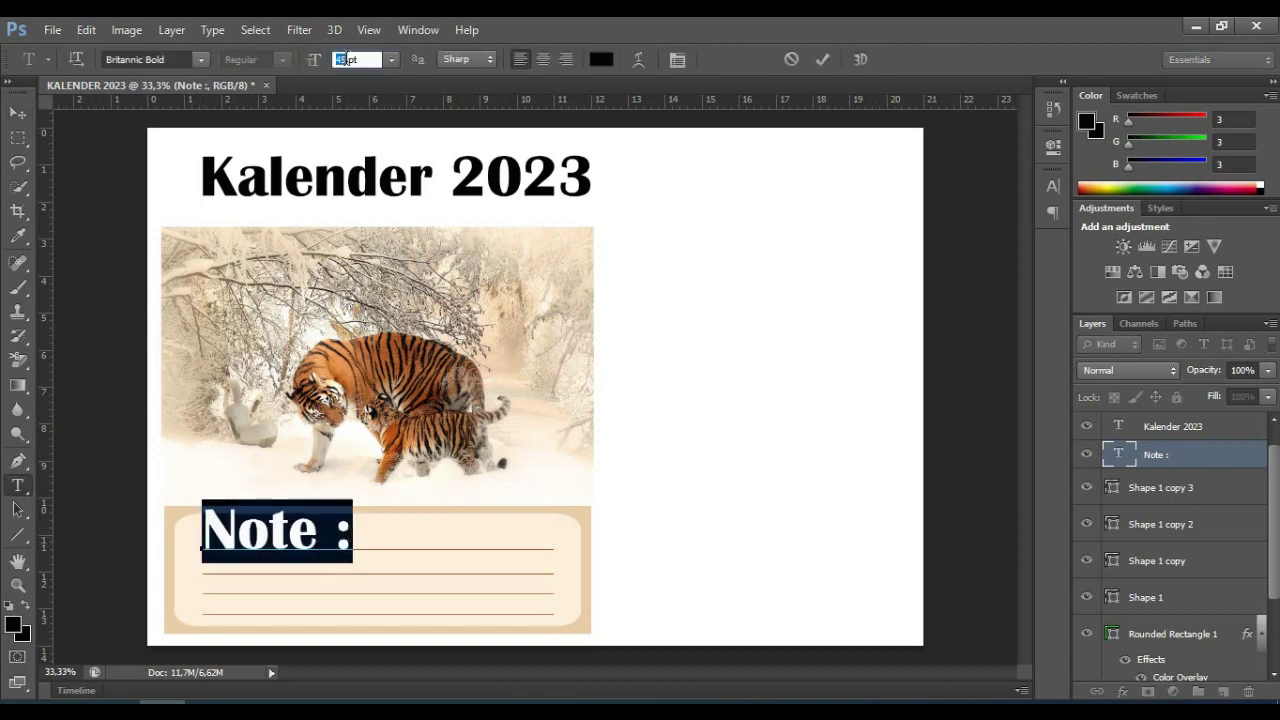
key(BackSpace)
text(30)
key(Return)
key(v)
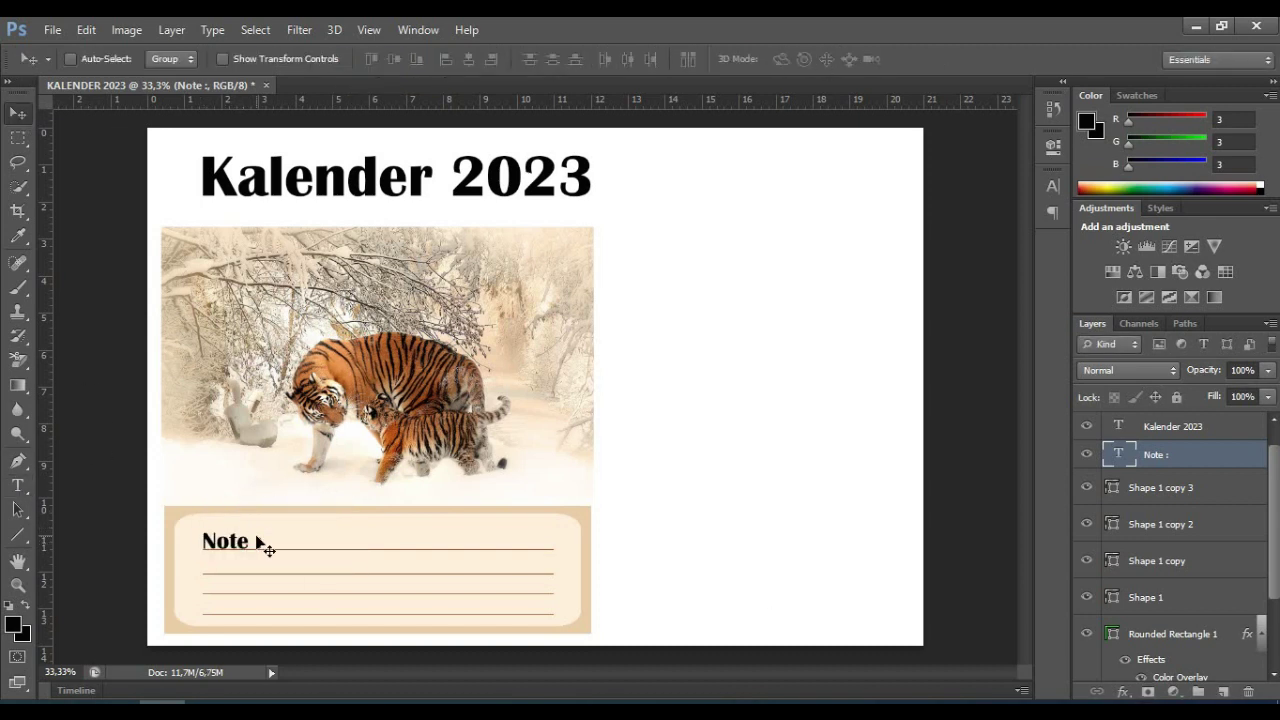
key(Left)
key(Left)
key(Left)
key(alt+bracketright)
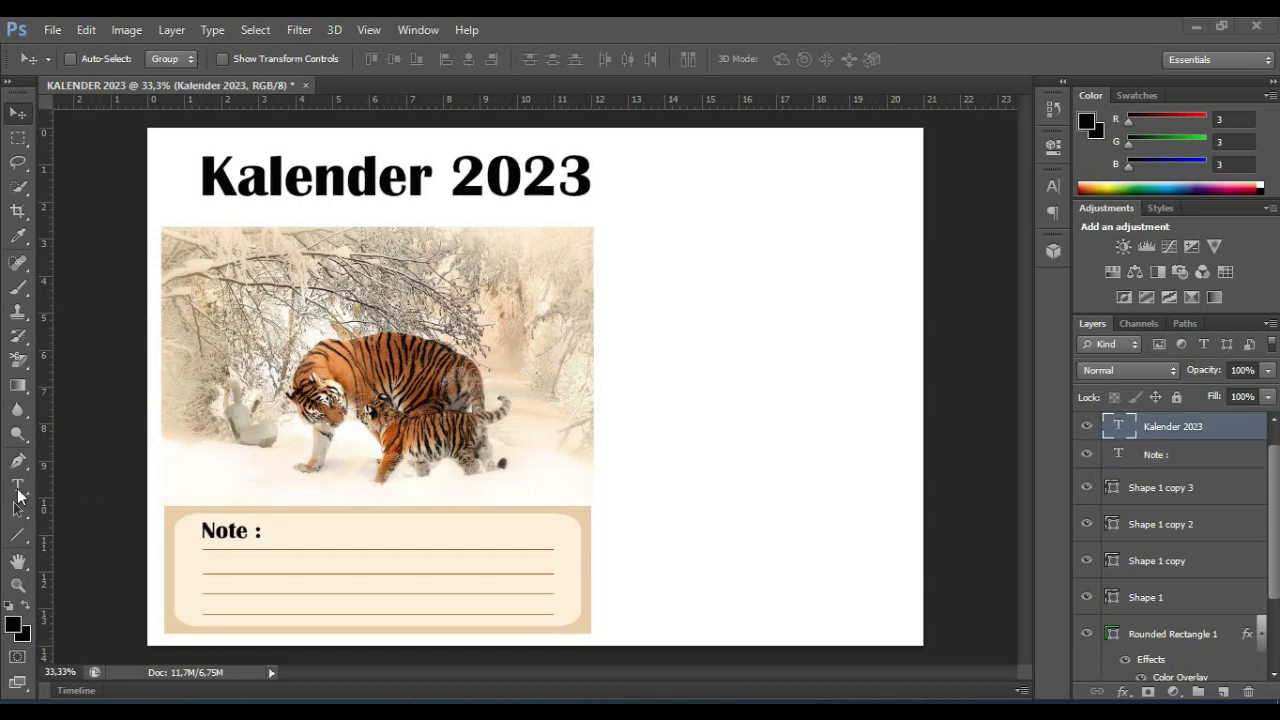
Set the Kalender 2023 title's font to Vivaldi with faux bold.
click(18, 487)
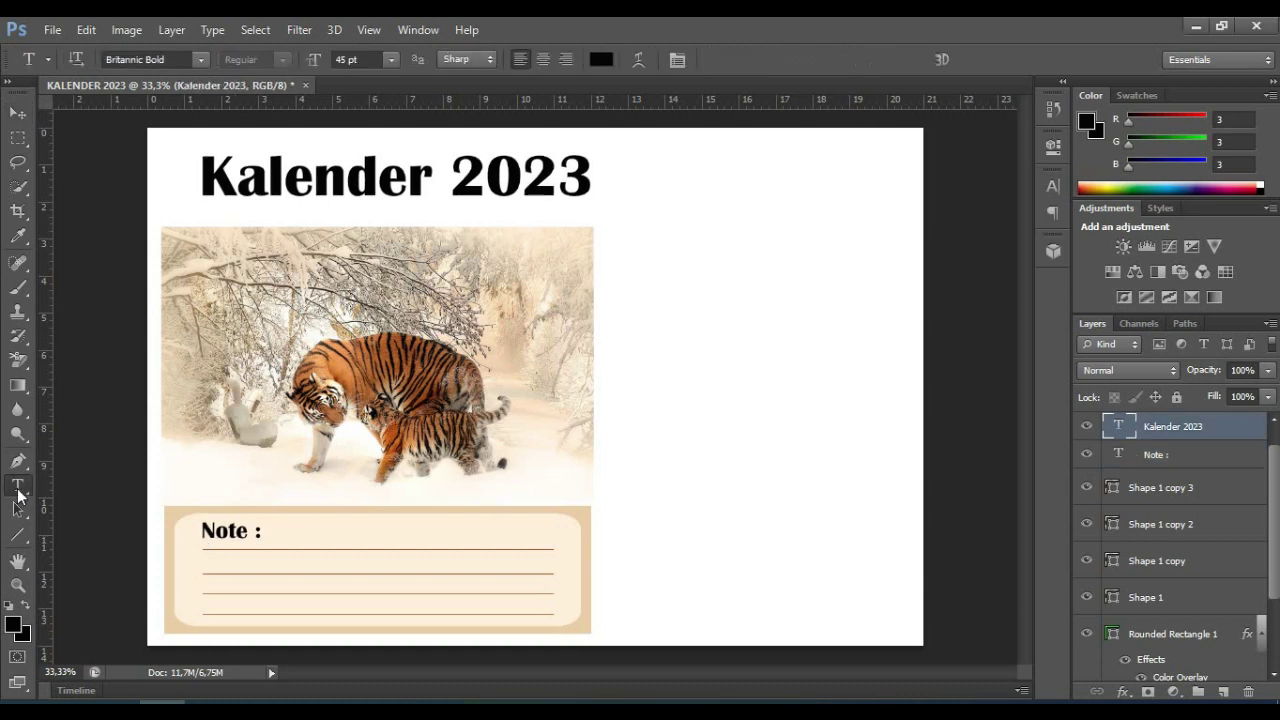
drag(200, 175, 595, 178)
click(155, 59)
drag(410, 184, 408, 540)
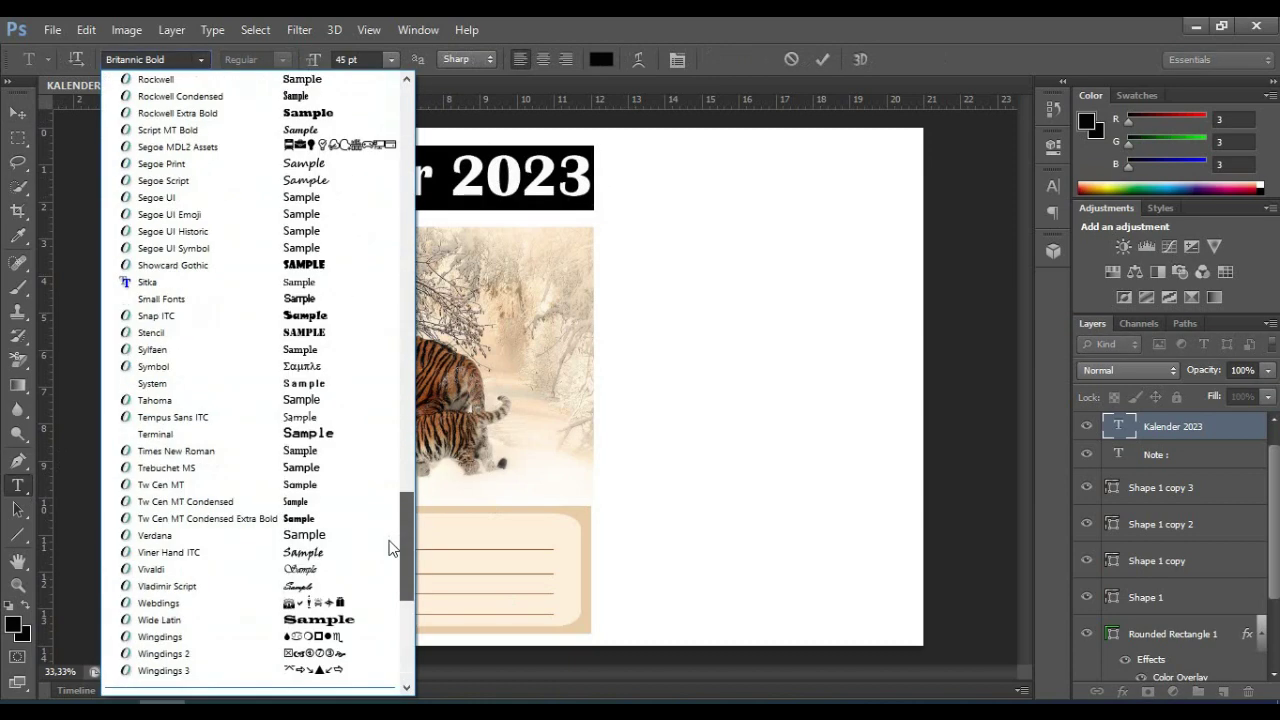
click(200, 572)
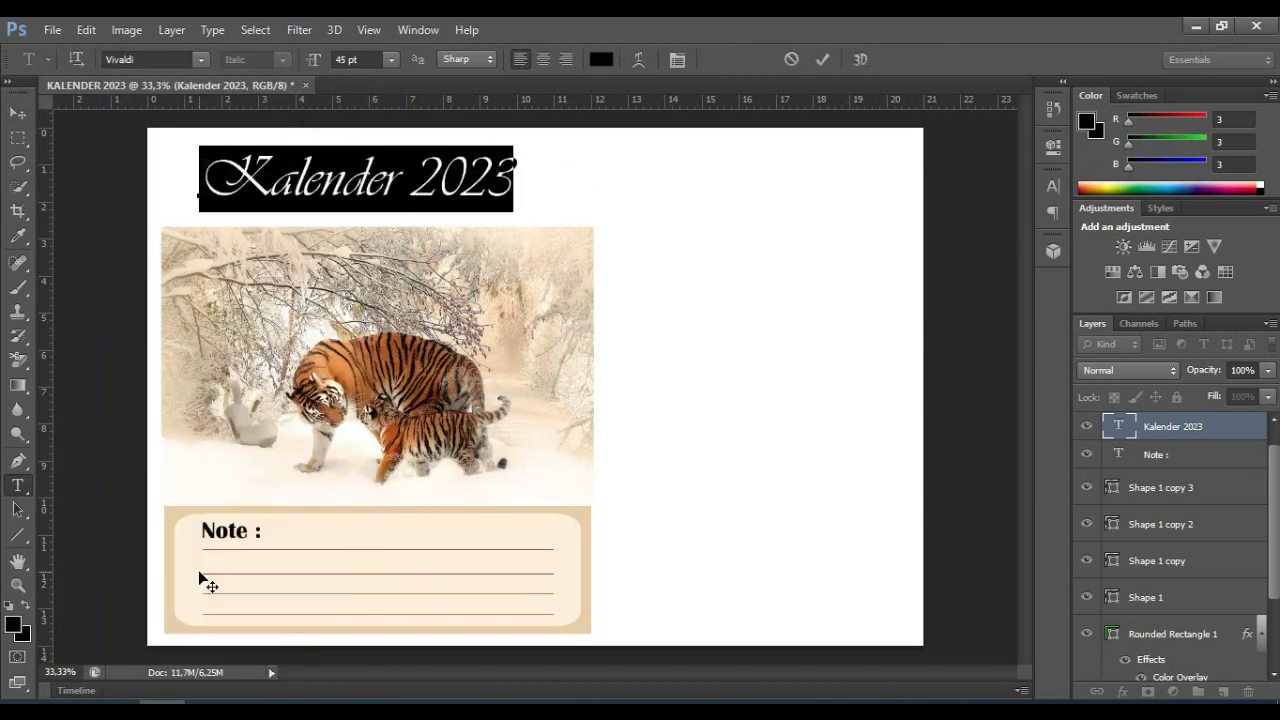
click(1055, 187)
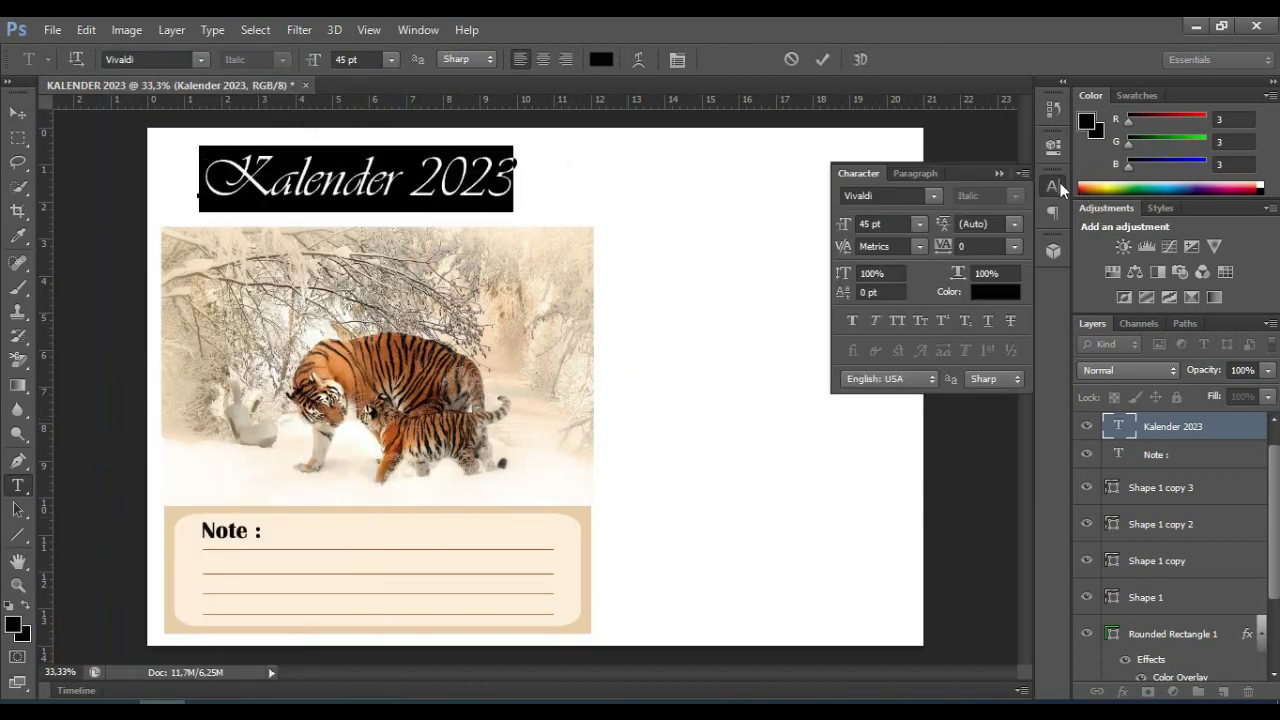
click(852, 320)
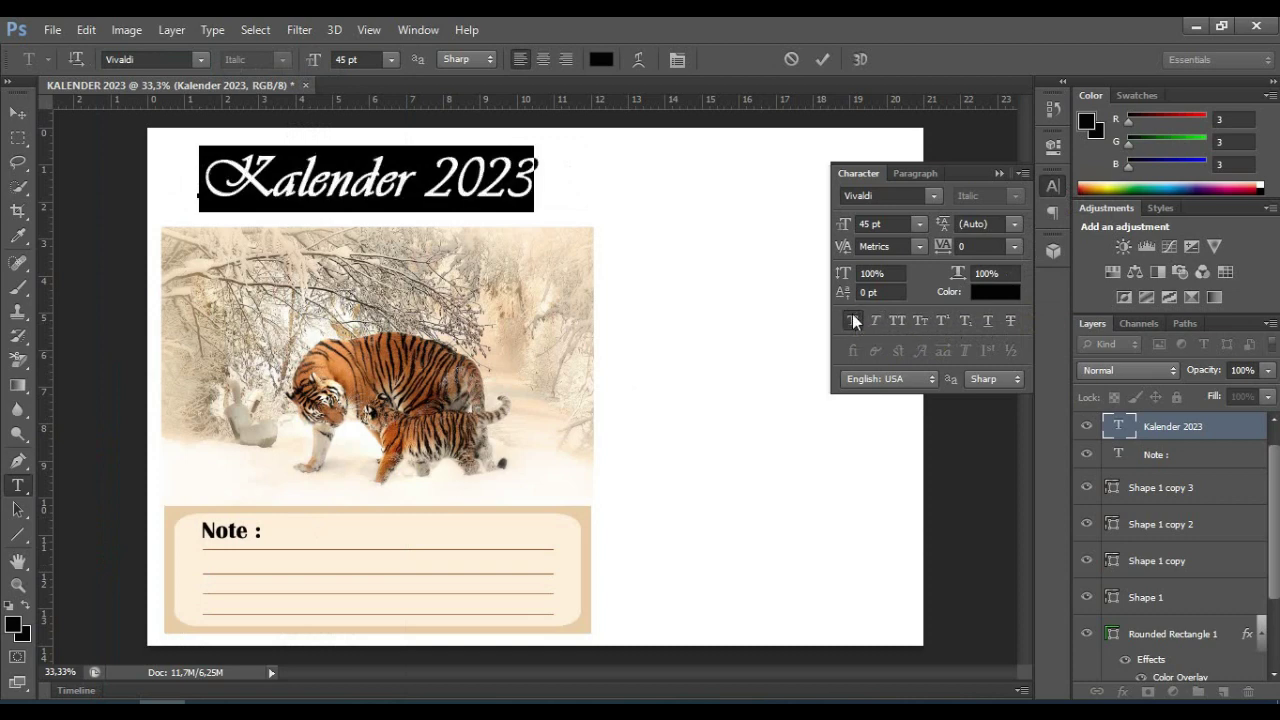
Recolour the title tan #b99778 sampled from the tiger photo, then reposition it.
click(1001, 293)
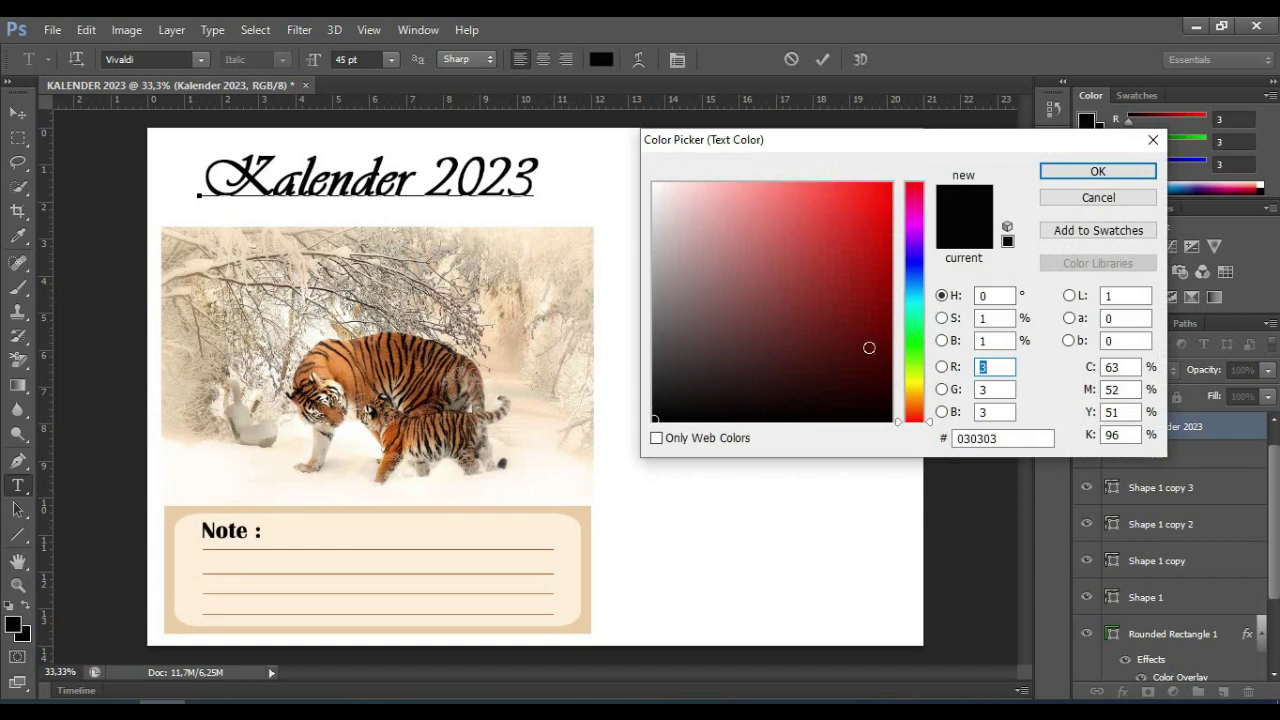
click(508, 300)
click(509, 298)
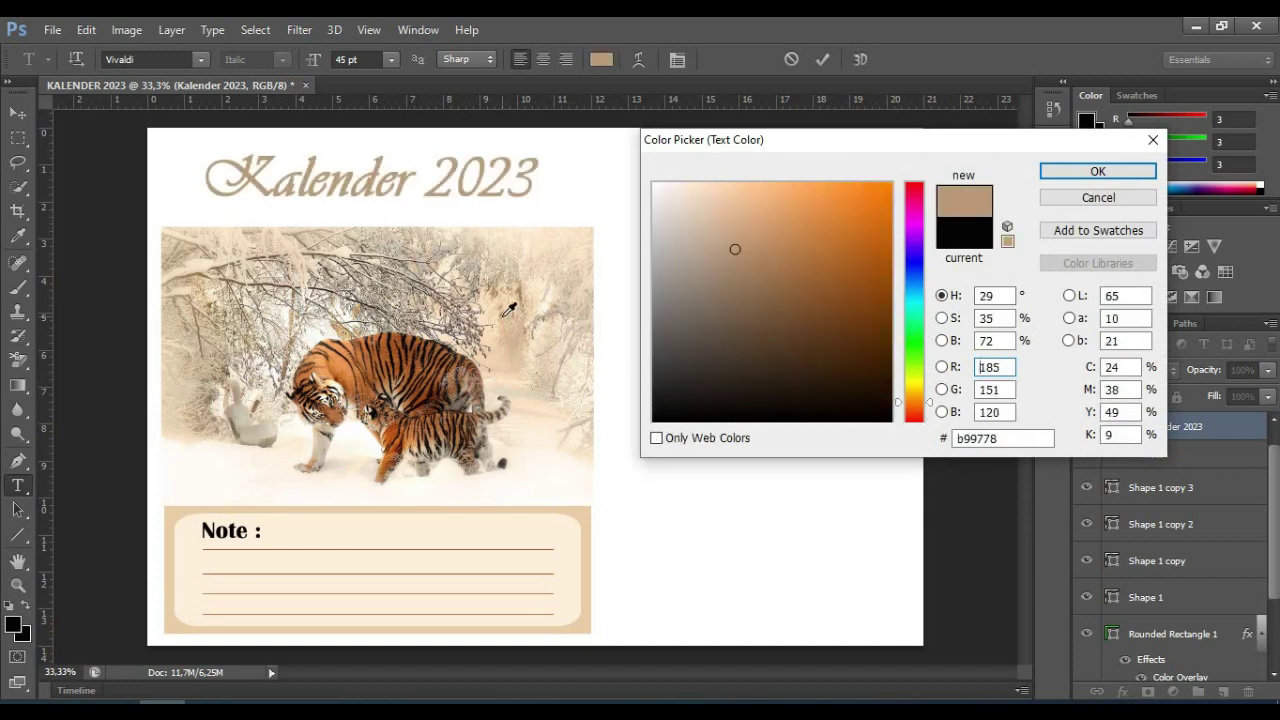
click(1104, 174)
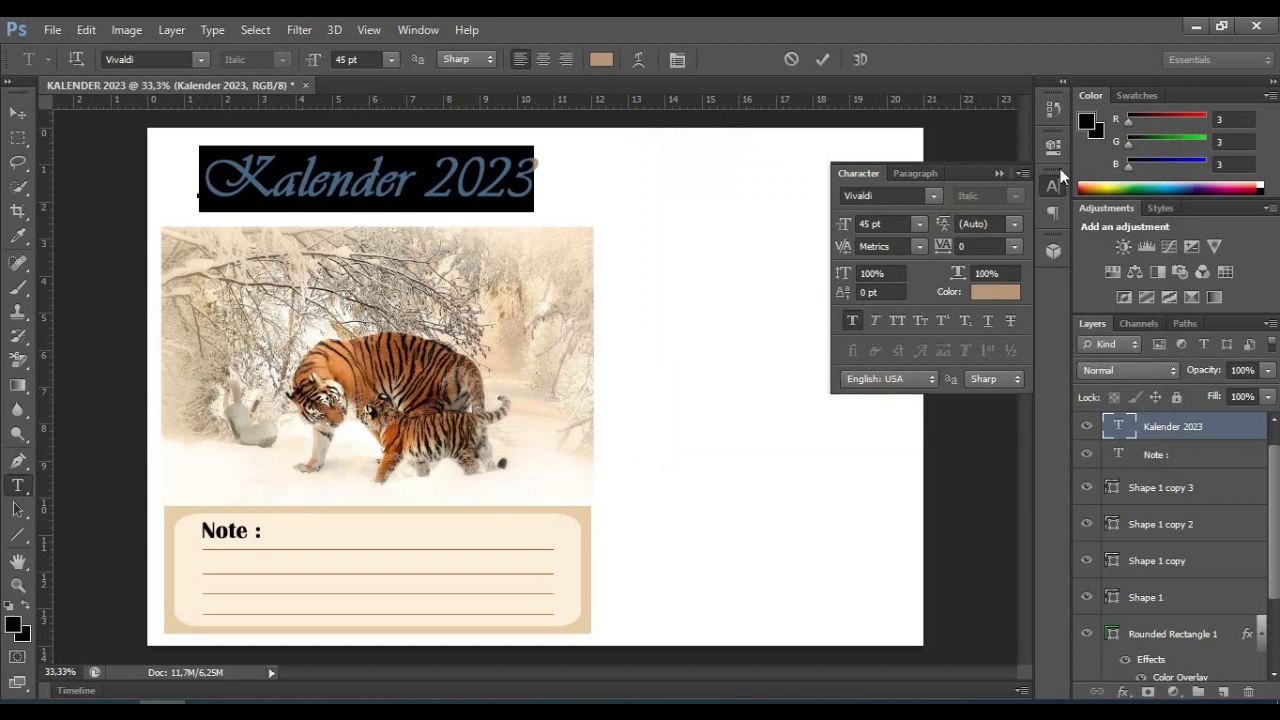
click(821, 59)
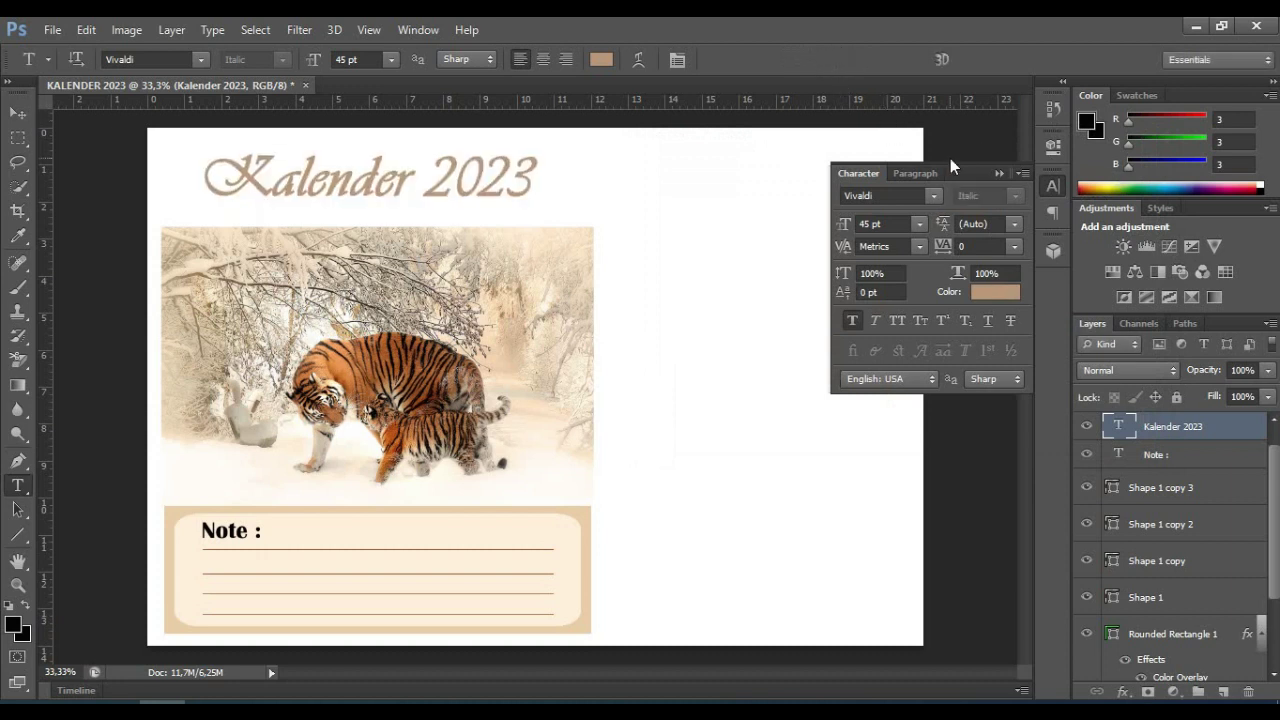
click(999, 174)
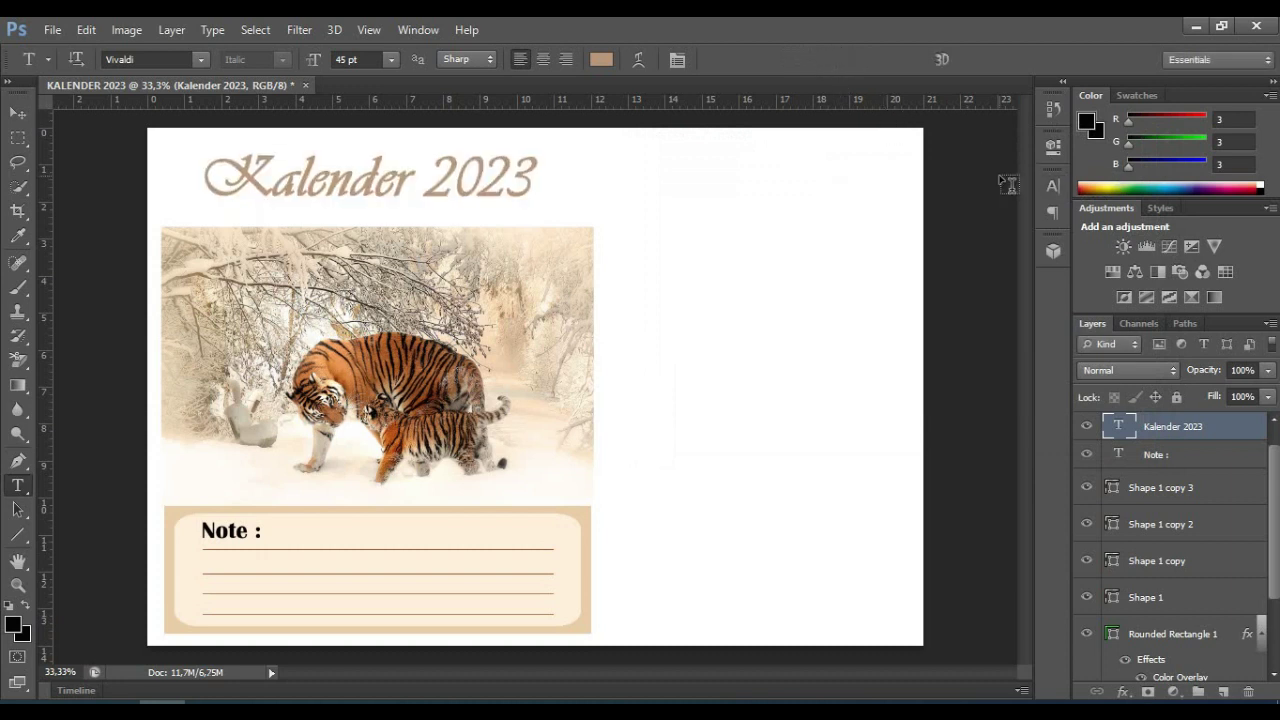
key(ctrl+t)
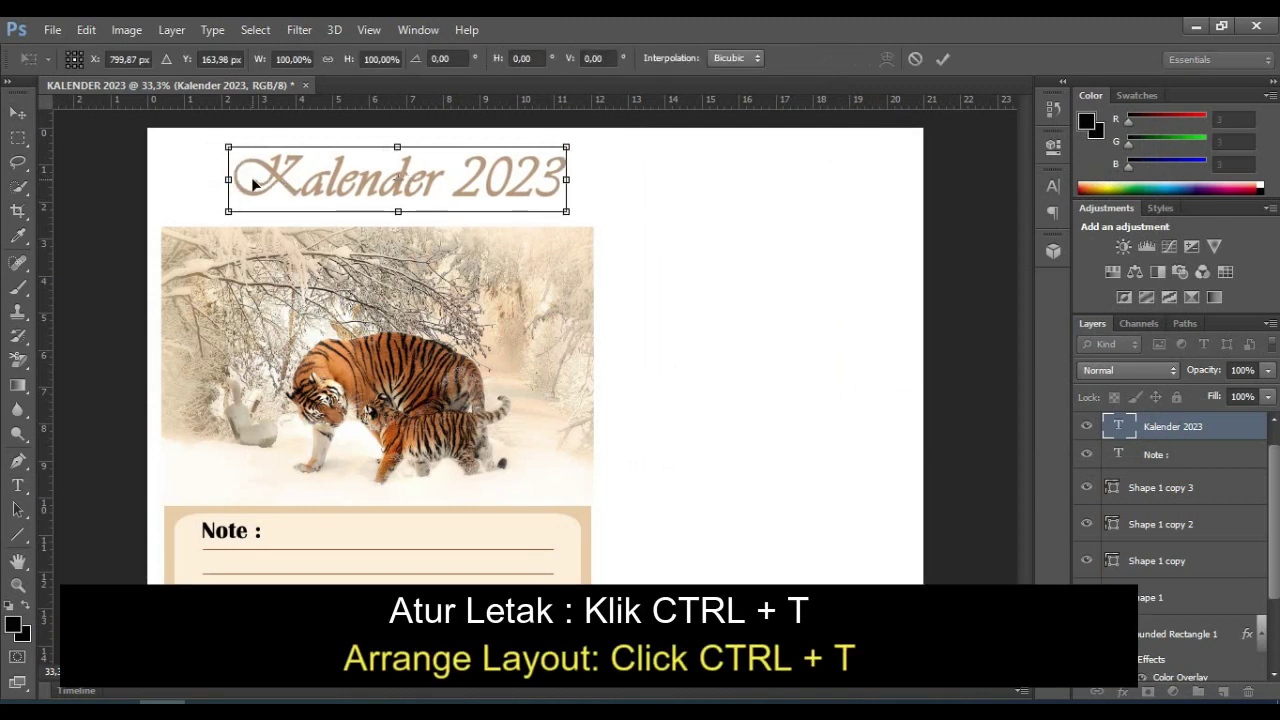
click(943, 59)
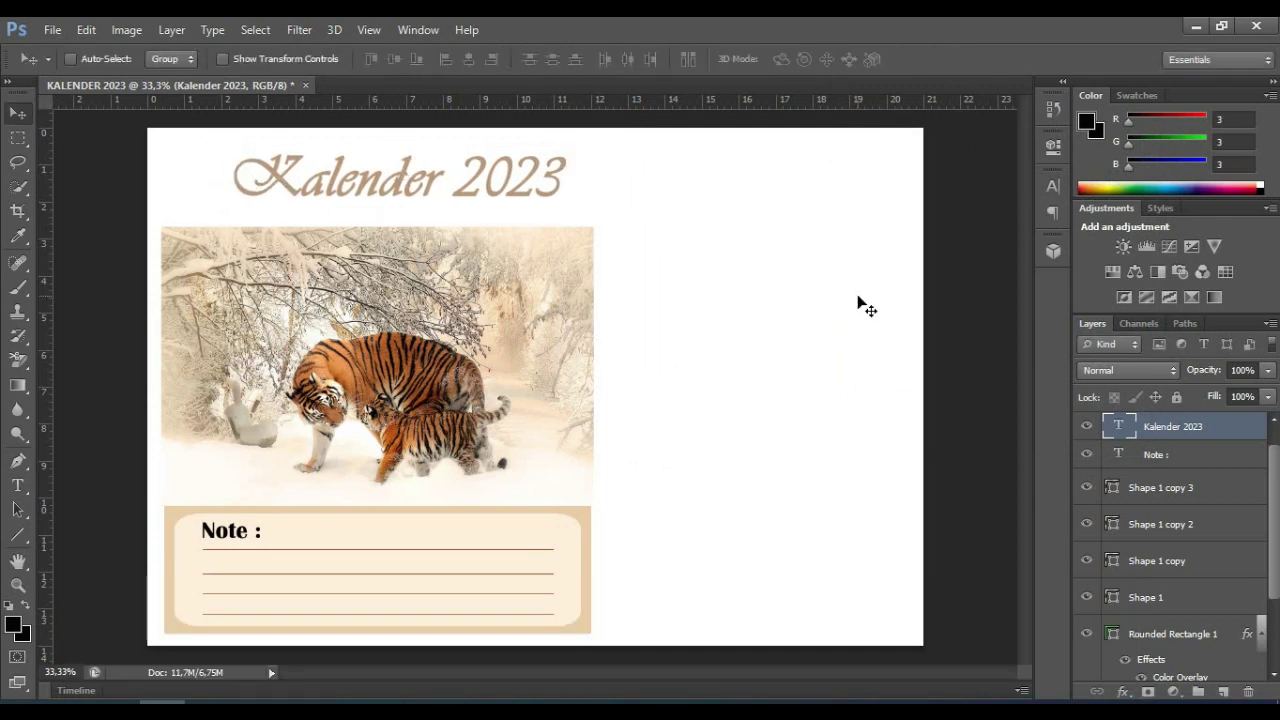
Unlock the Background layer as a normal layer named 'background'.
scroll(1194, 440, down, 3)
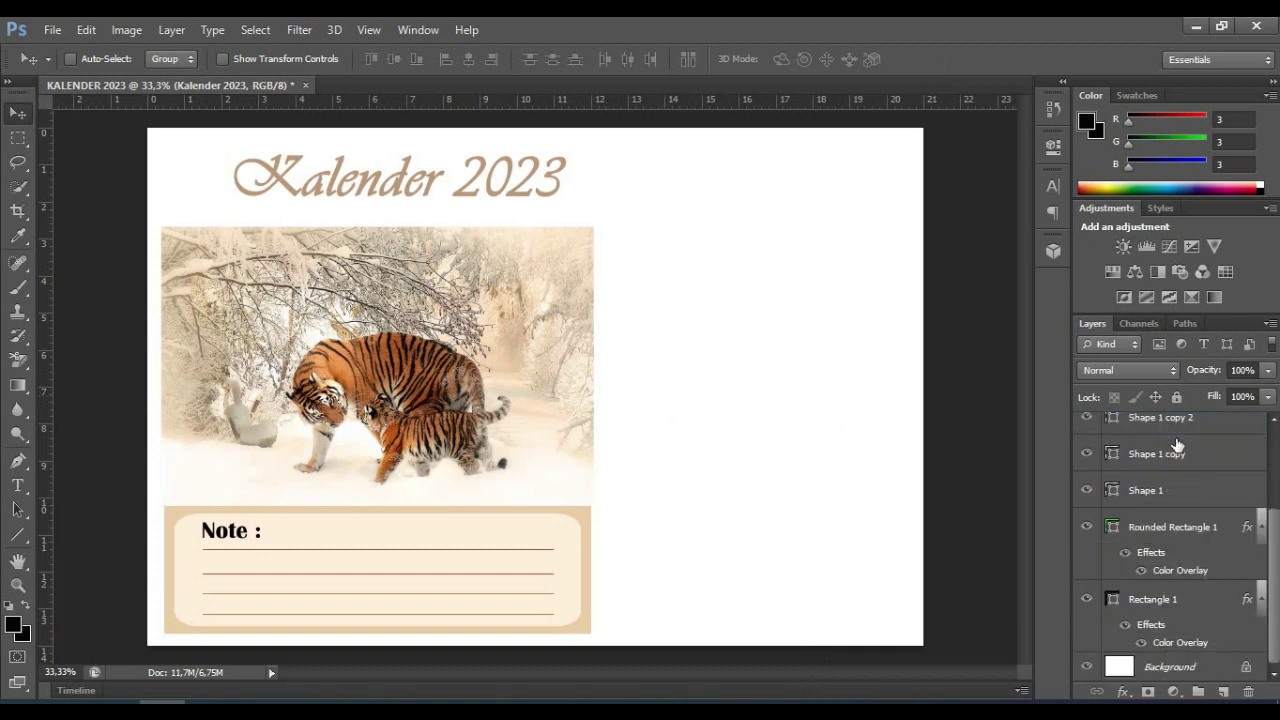
double_click(1245, 670)
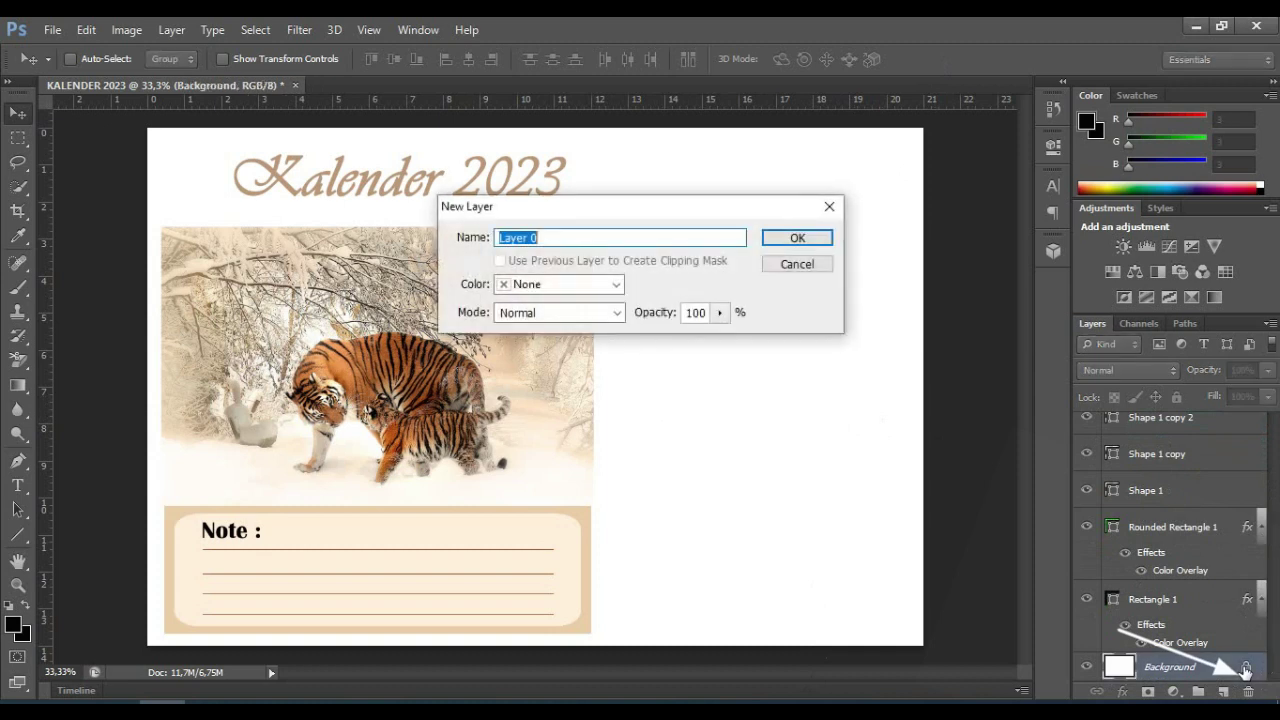
text(background)
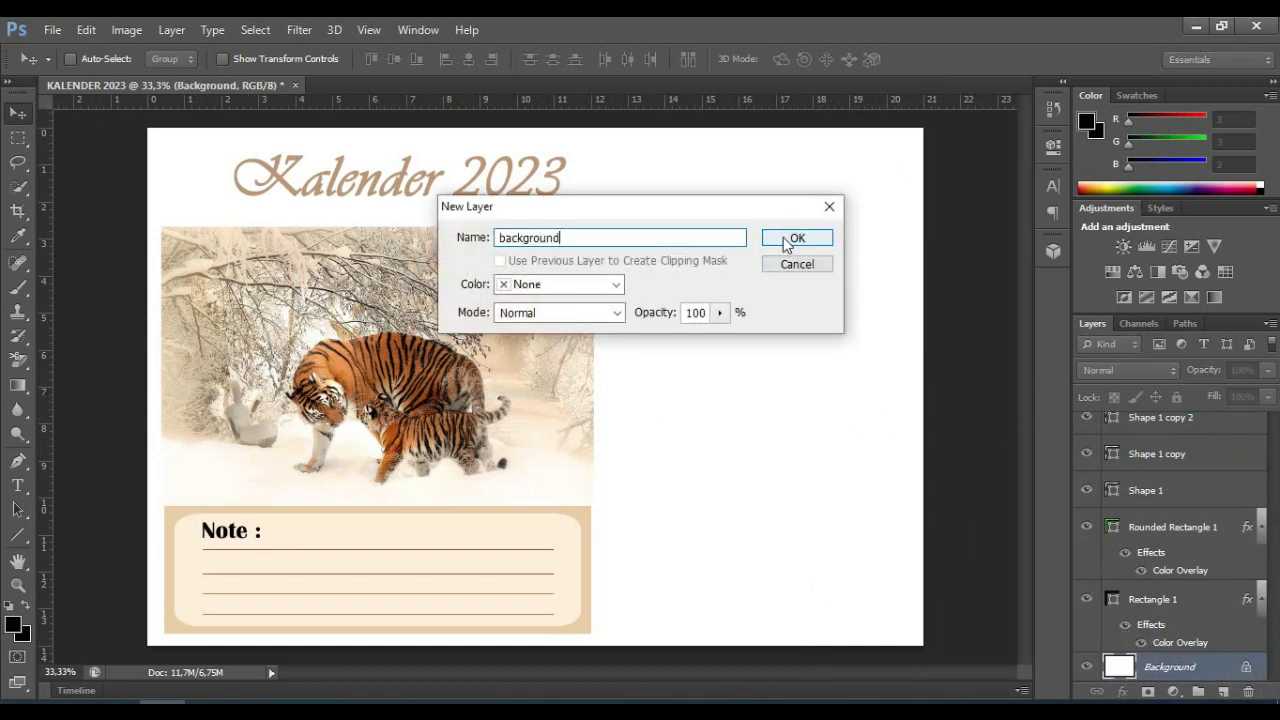
click(789, 241)
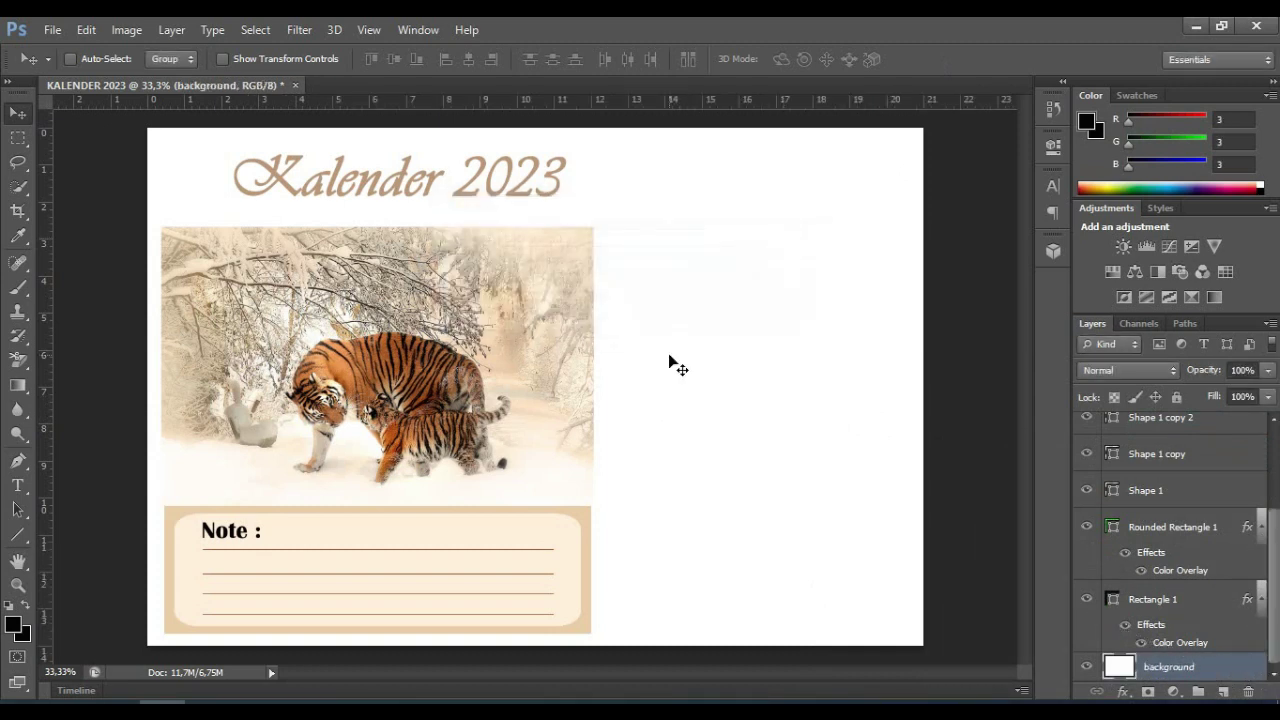
Add a Gradient Overlay to the background layer's blending options.
right_click(1170, 663)
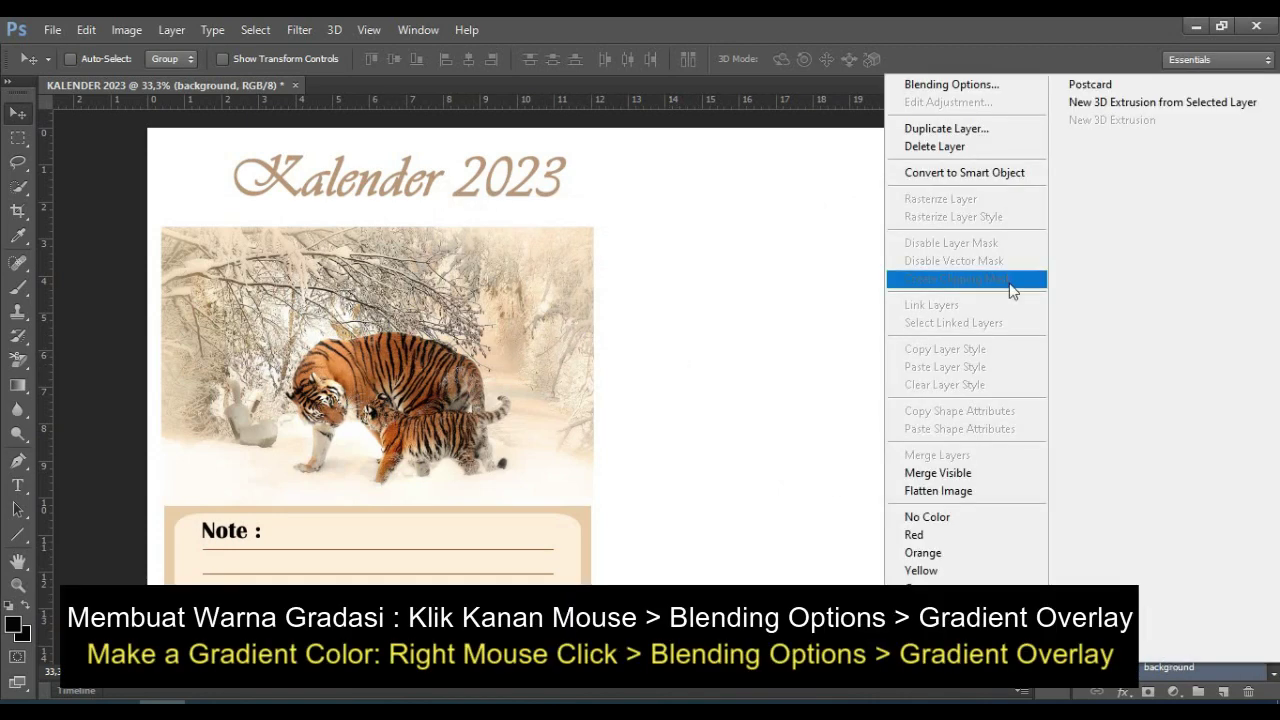
click(940, 90)
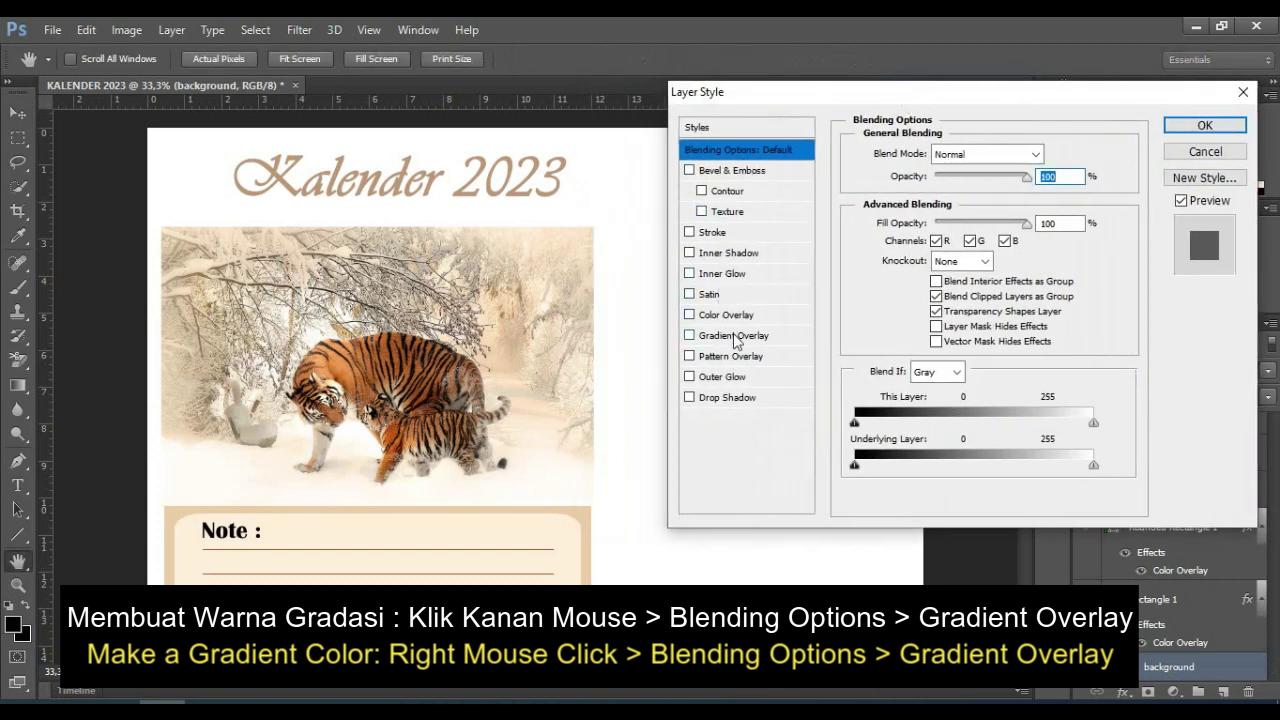
click(735, 338)
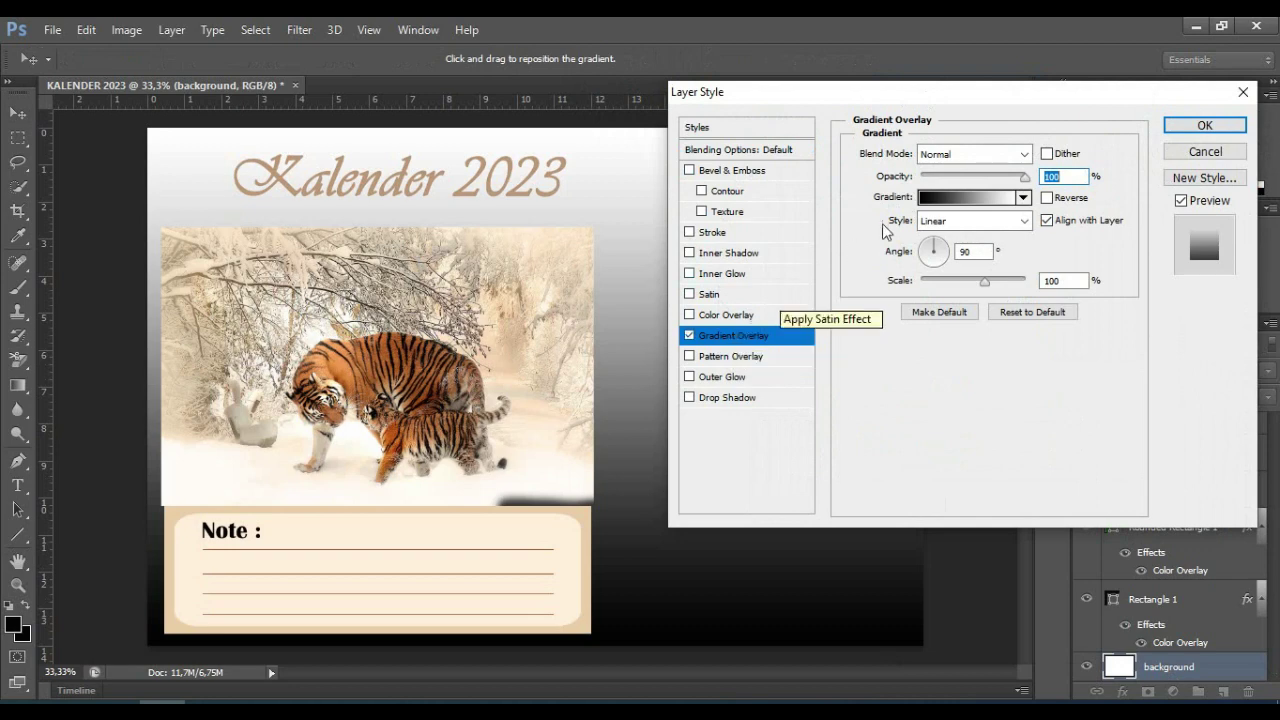
click(945, 201)
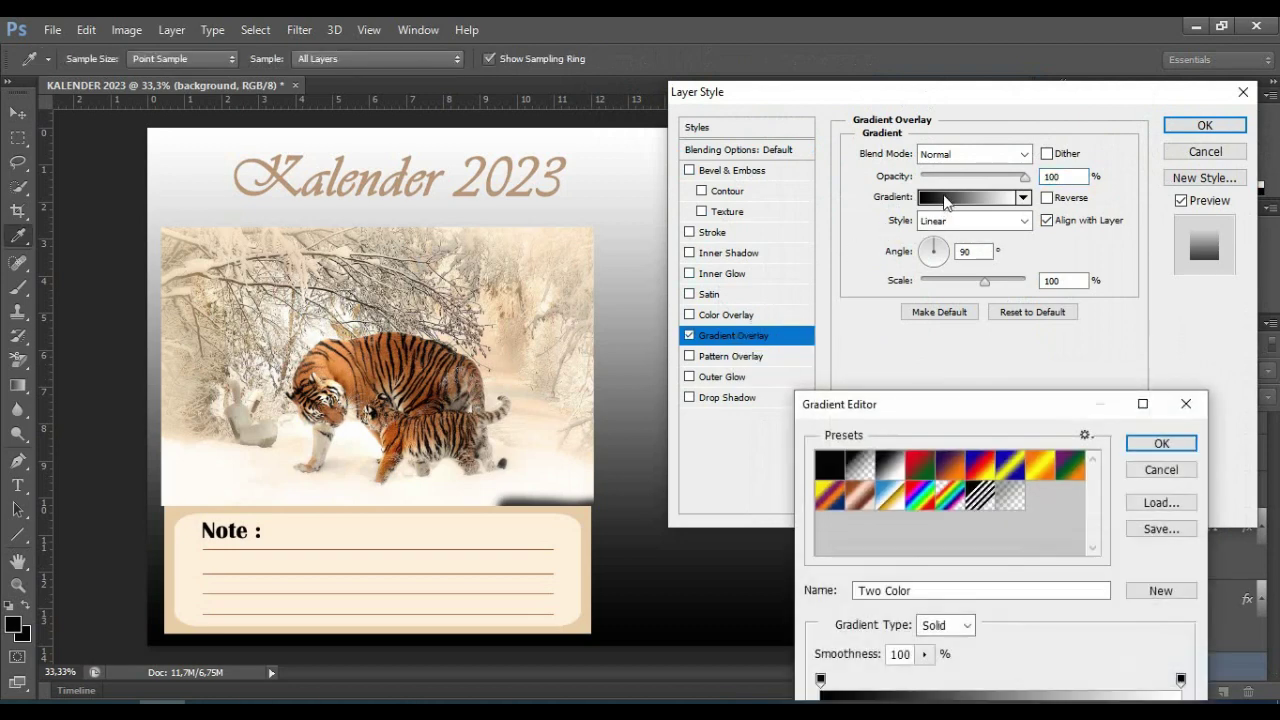
drag(965, 400, 913, 96)
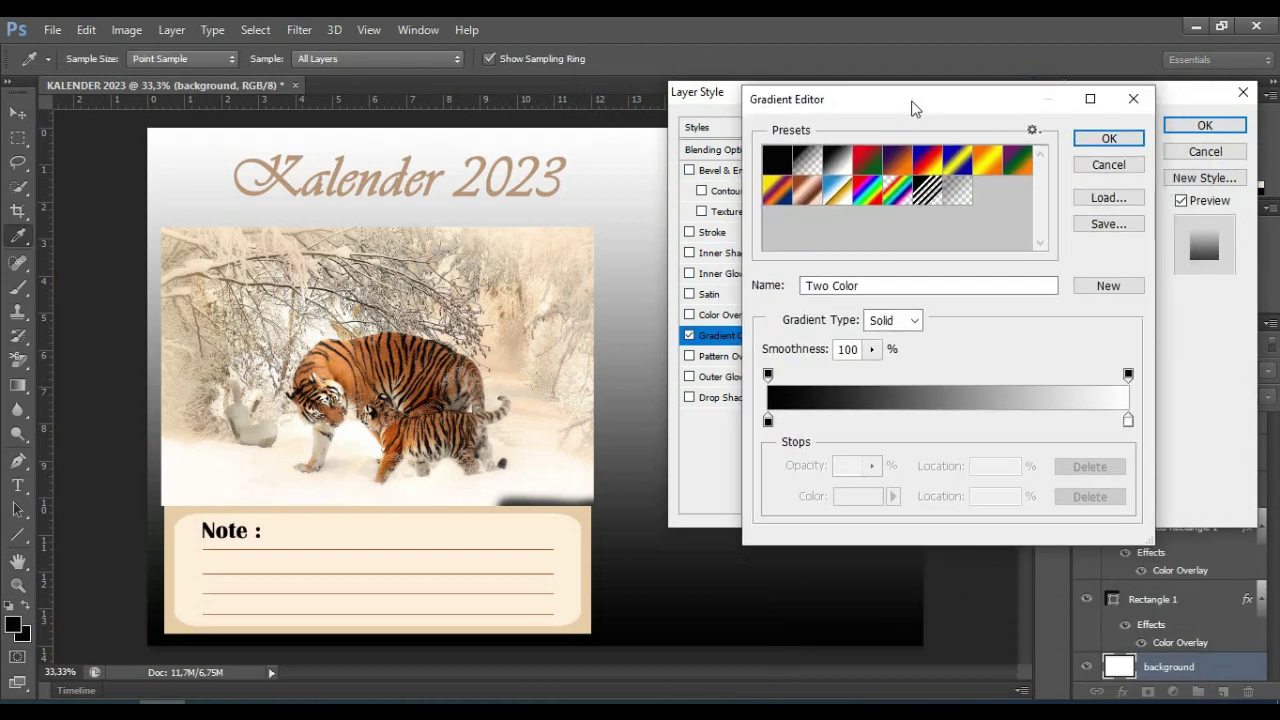
Set the gradient's left stop to beige #f5dec2 and apply the overlay.
click(768, 421)
double_click(769, 421)
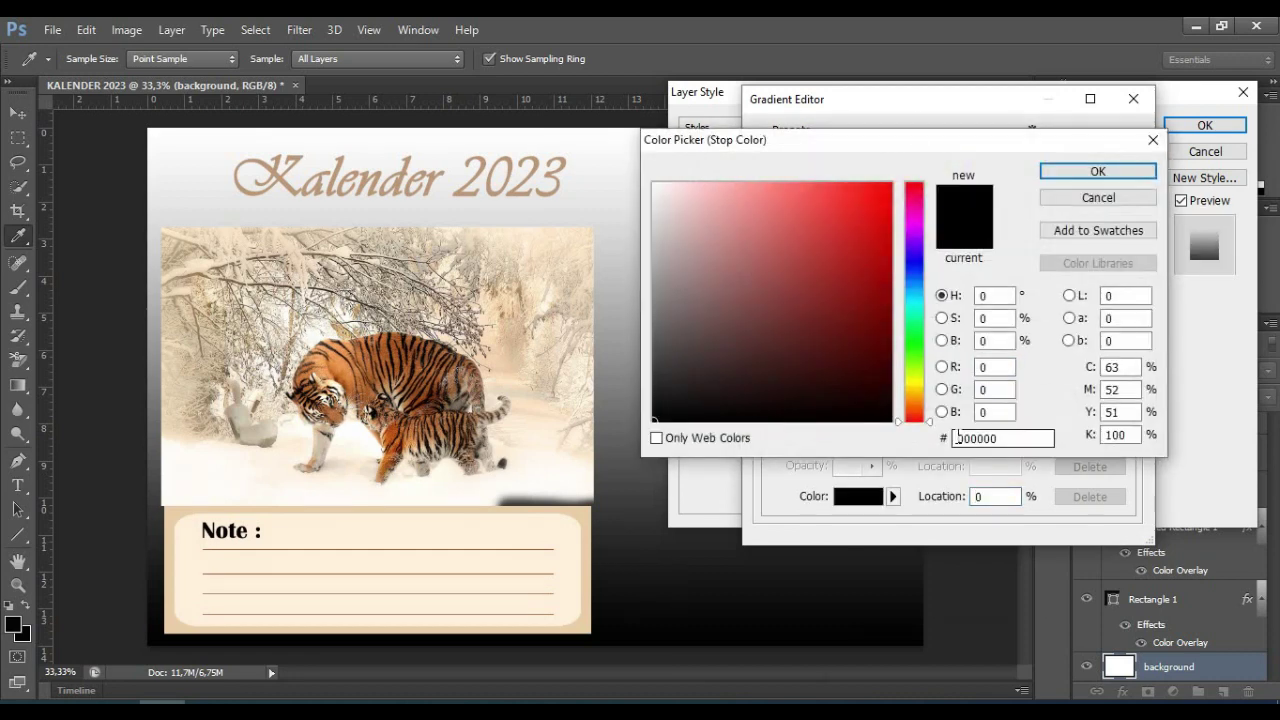
drag(954, 437, 1025, 436)
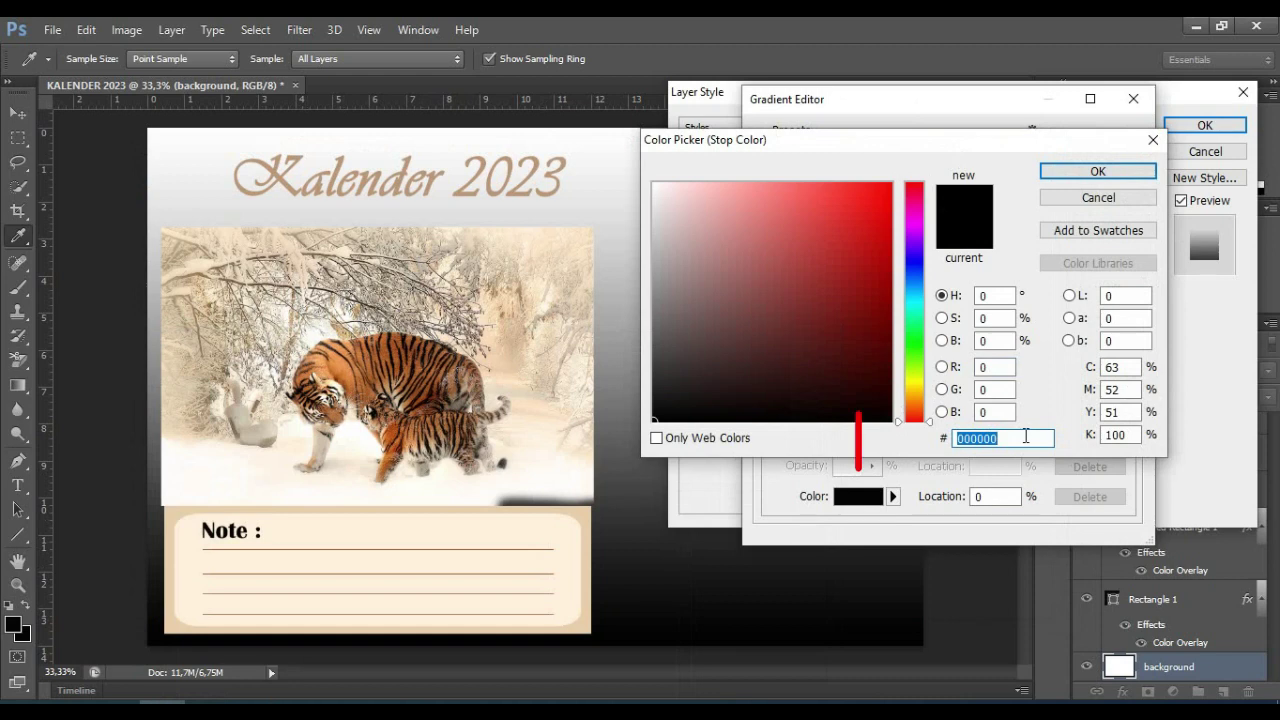
text(f5dec2)
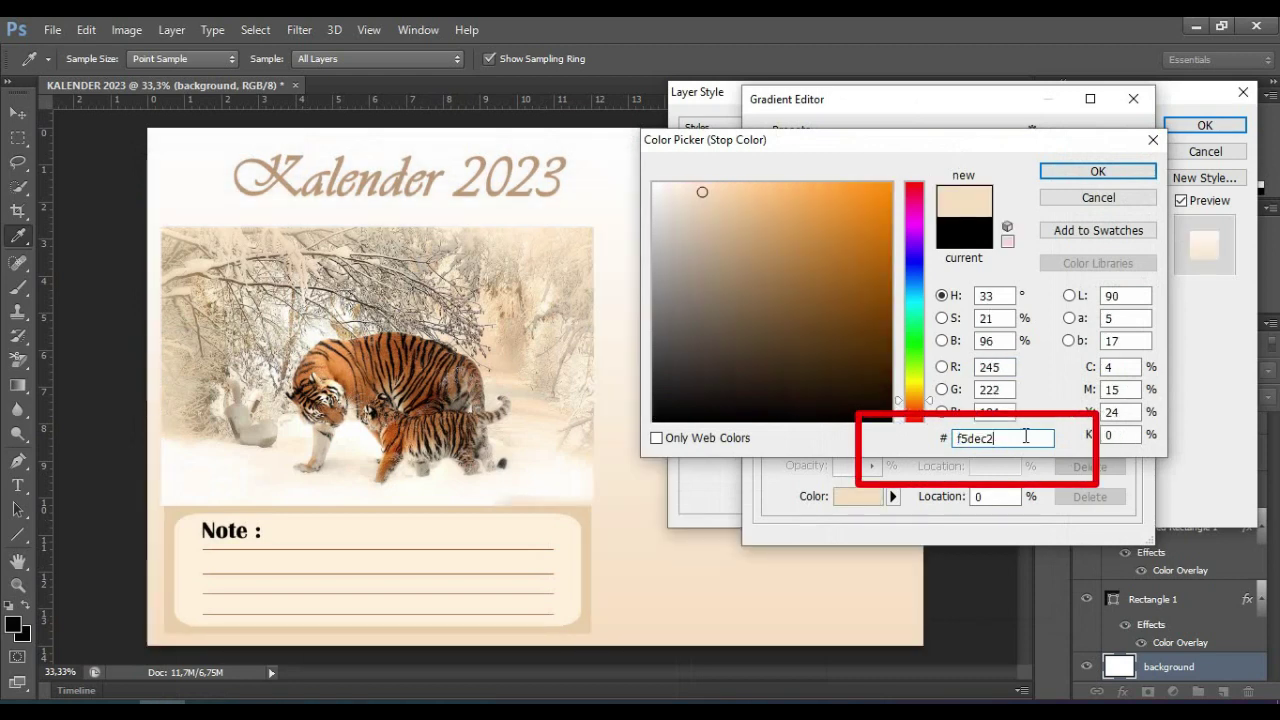
click(1086, 171)
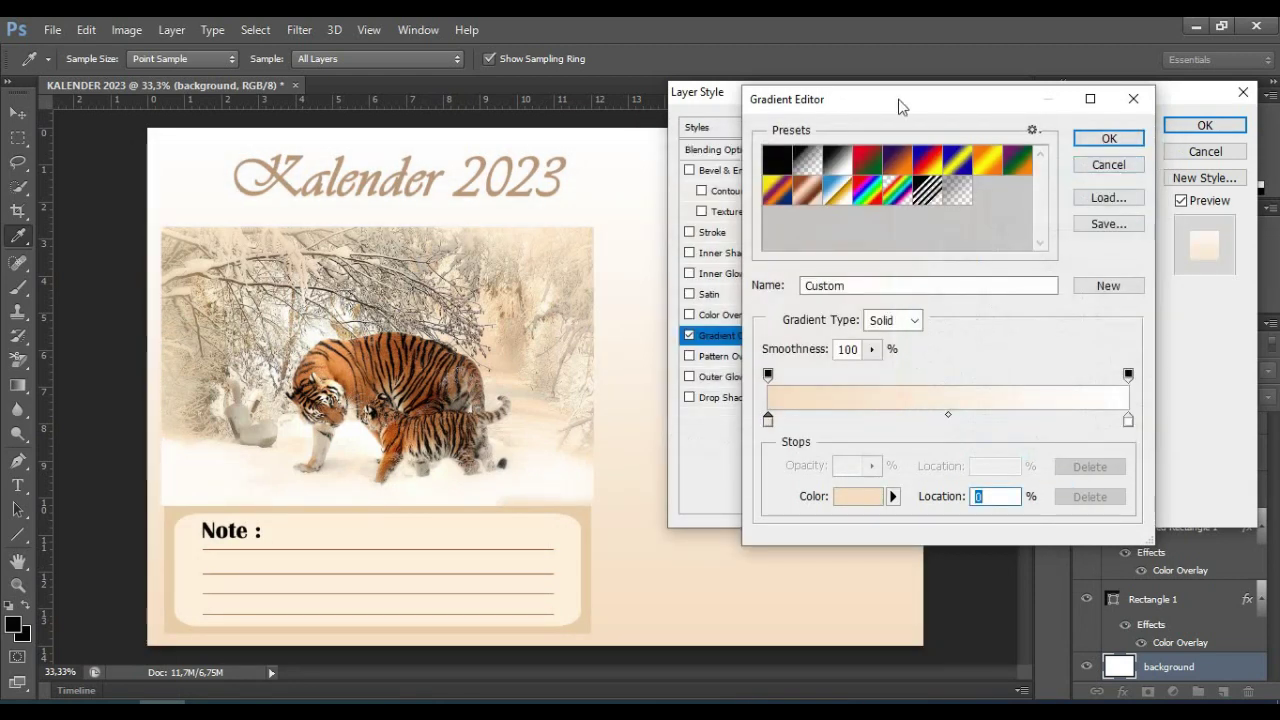
drag(900, 103, 1029, 250)
click(1238, 286)
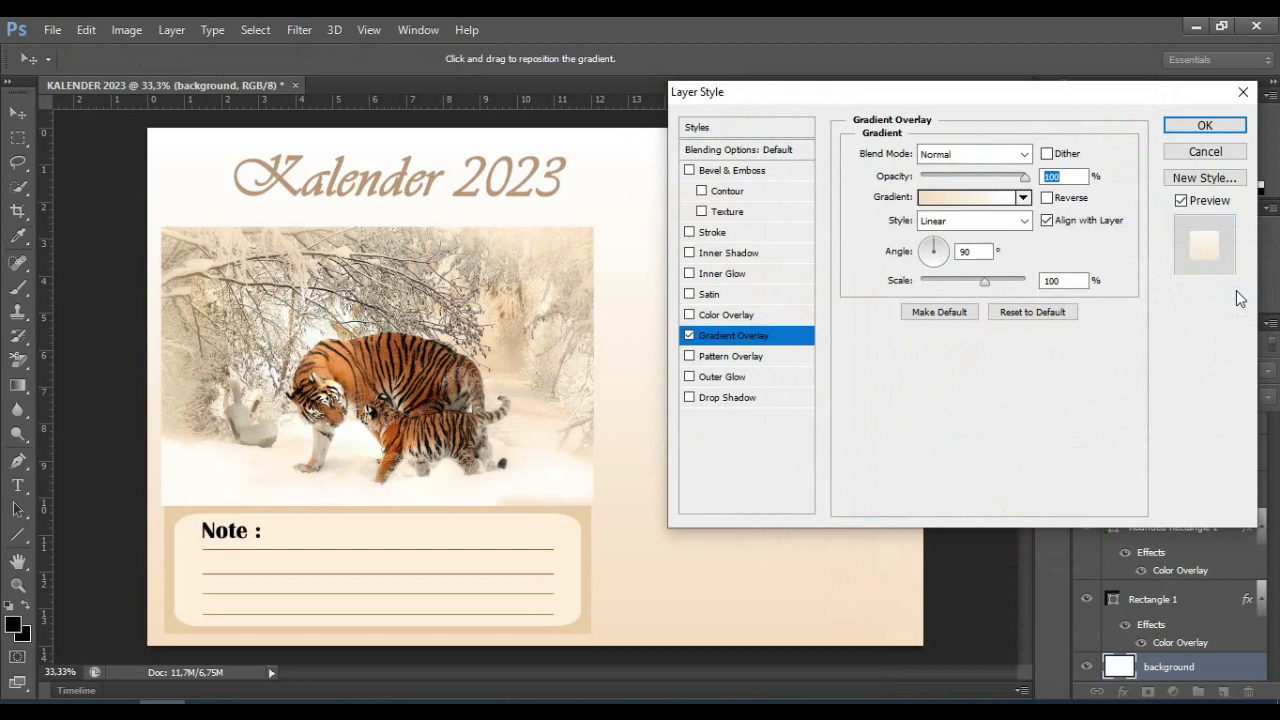
click(1172, 126)
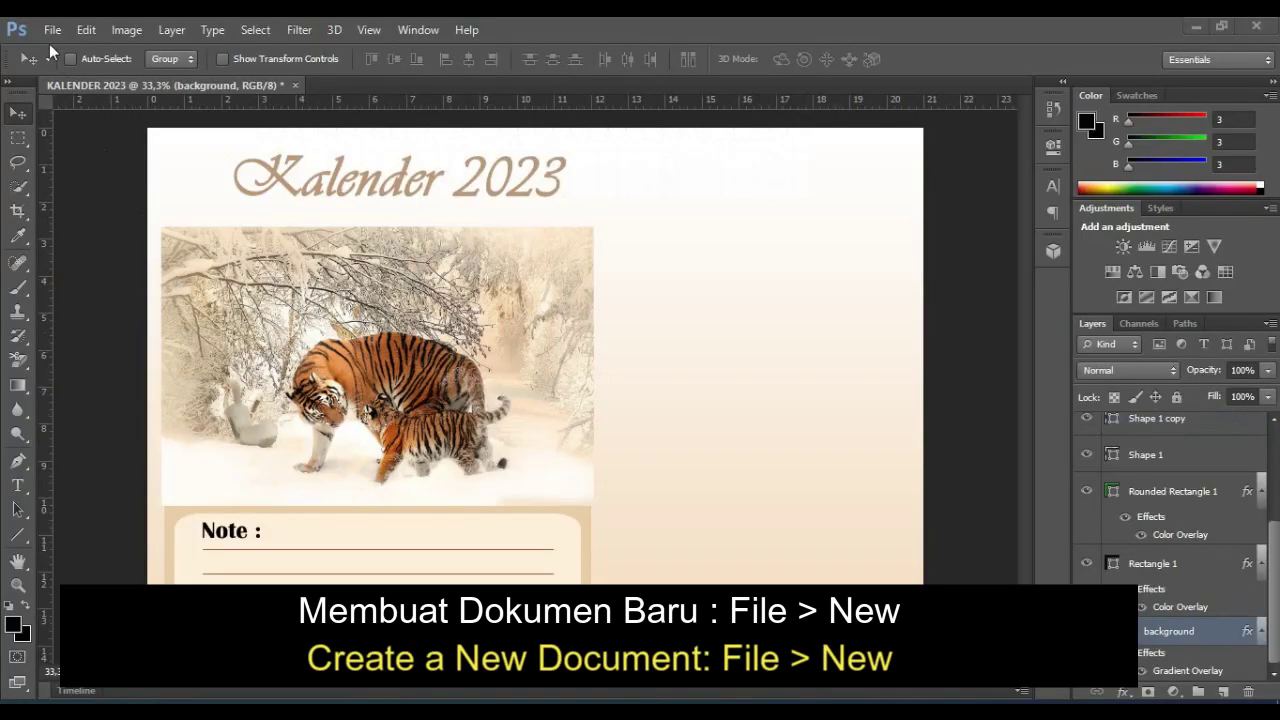
click(50, 30)
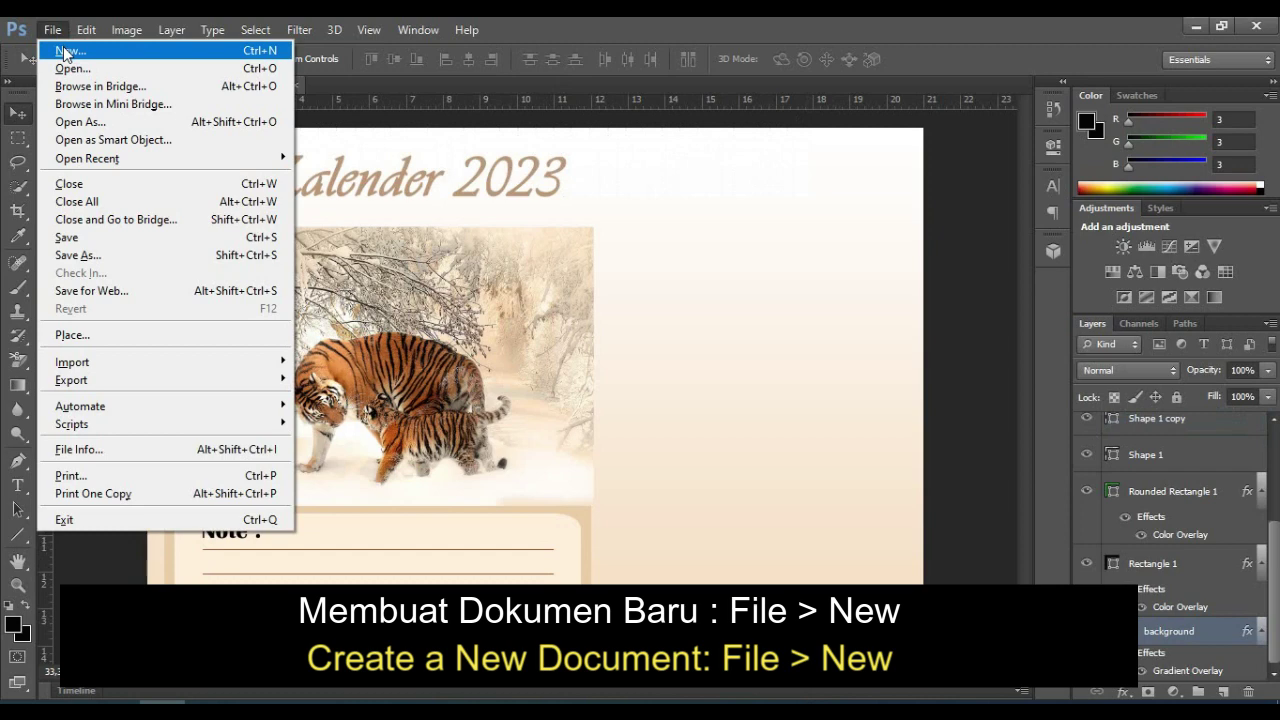
Create a new 21 × 21 cm, 300 ppi document named TEMPLATE TANGGAL.
click(64, 52)
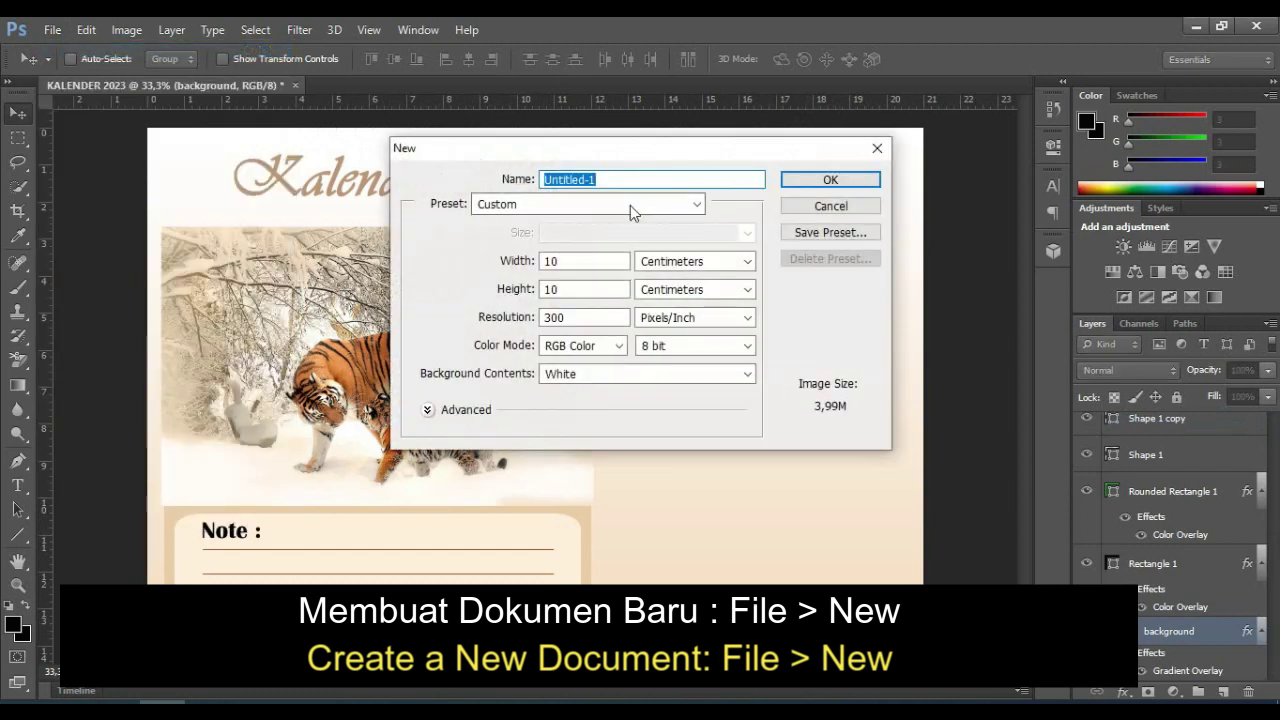
text(TEMPLATE TANGGAL)
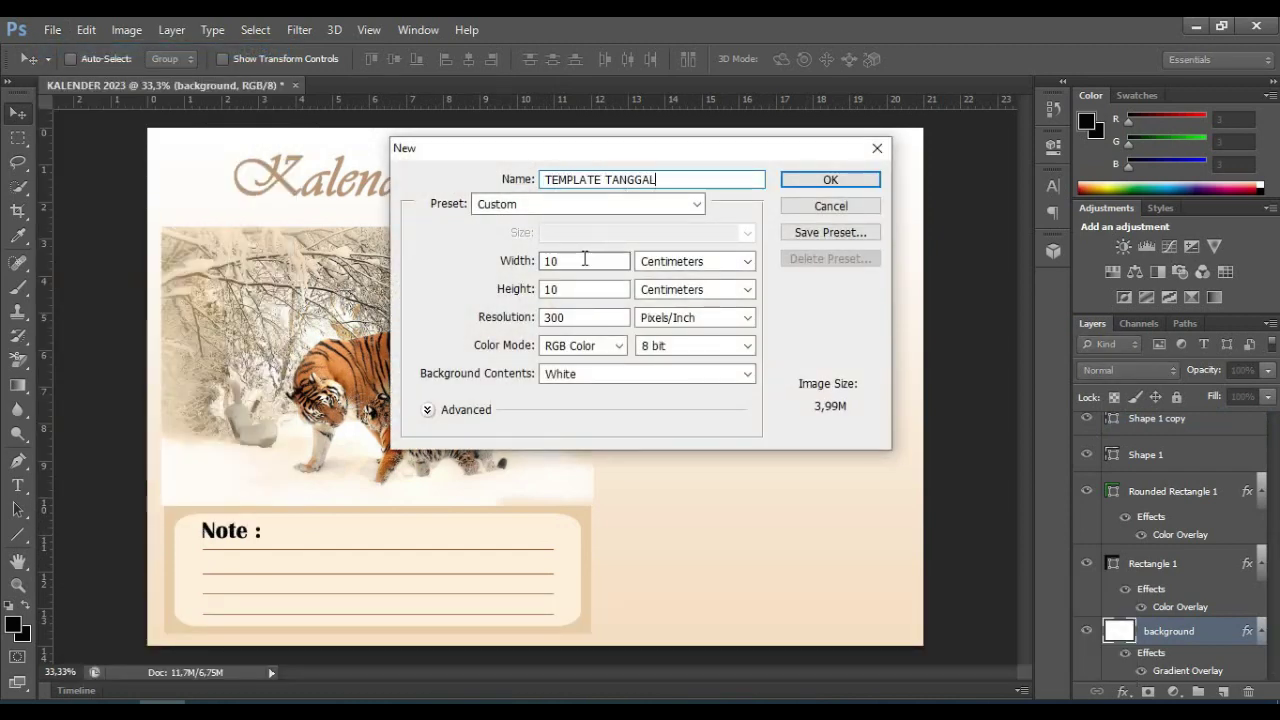
drag(585, 259, 541, 262)
text(2)
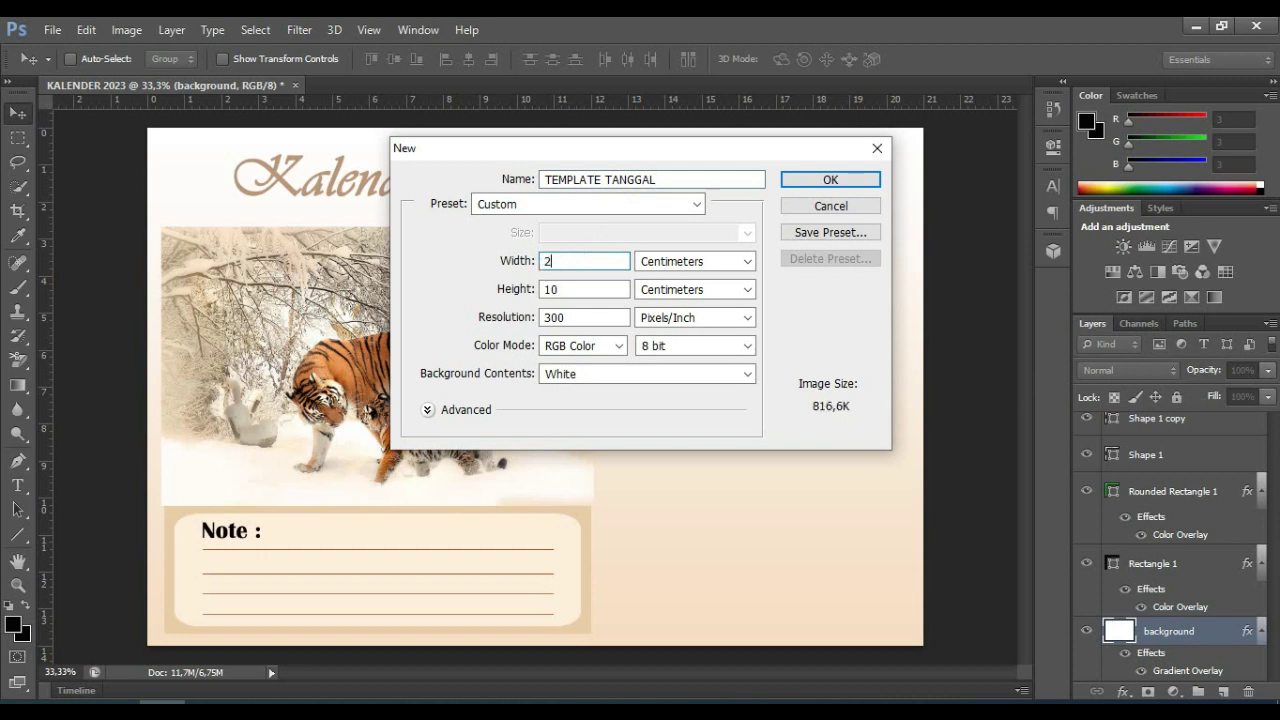
text(1)
click(593, 283)
key(BackSpace)
key(BackSpace)
text(21)
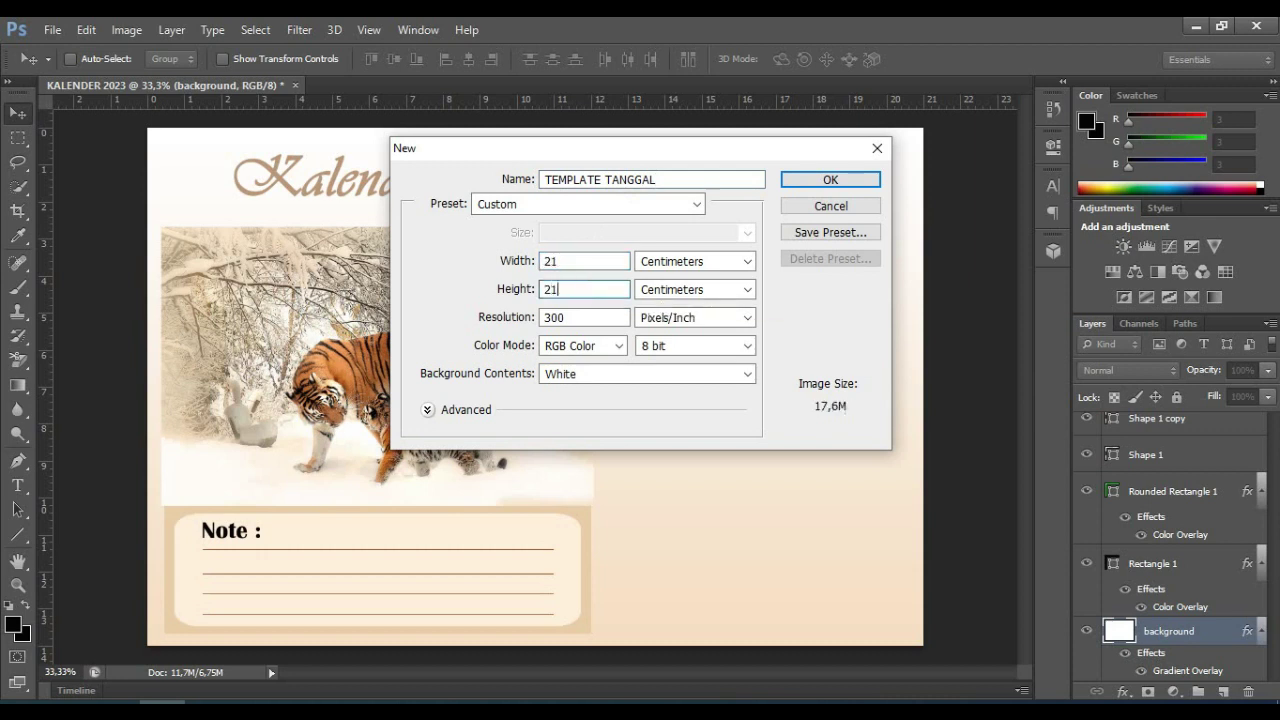
click(850, 181)
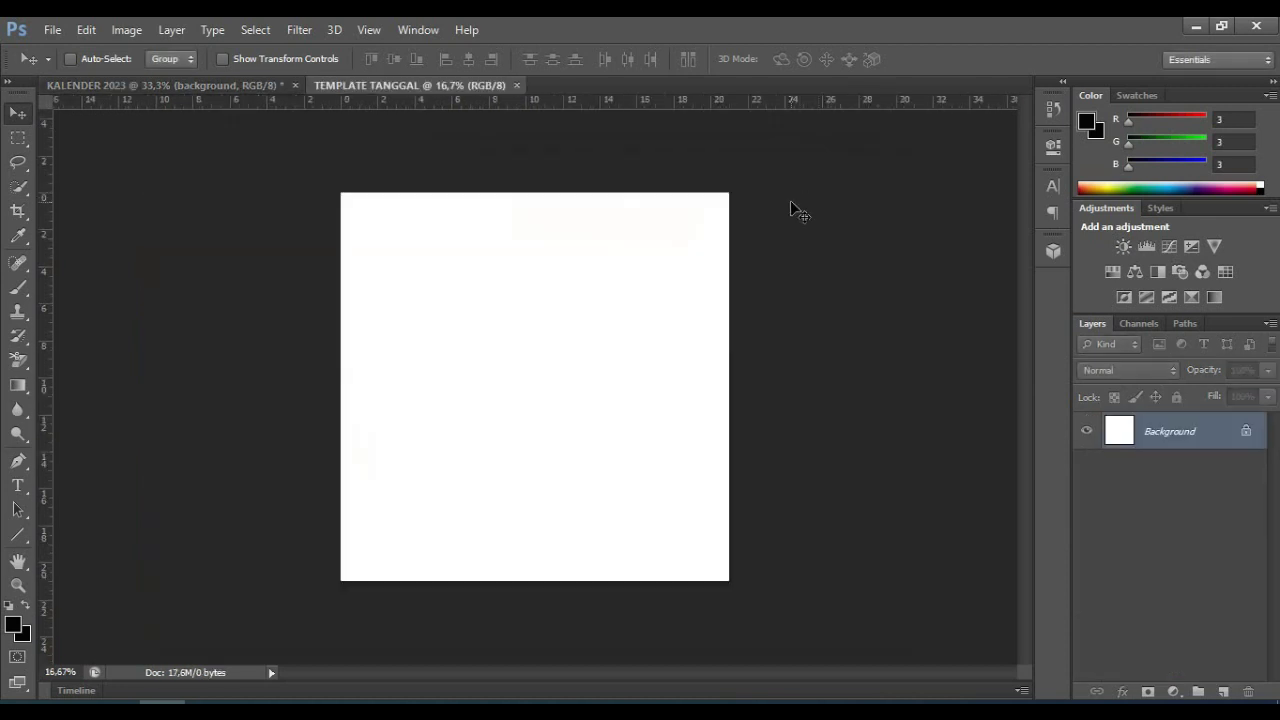
Zoom in on the blank canvas and turn on the grid.
key(ctrl+plus)
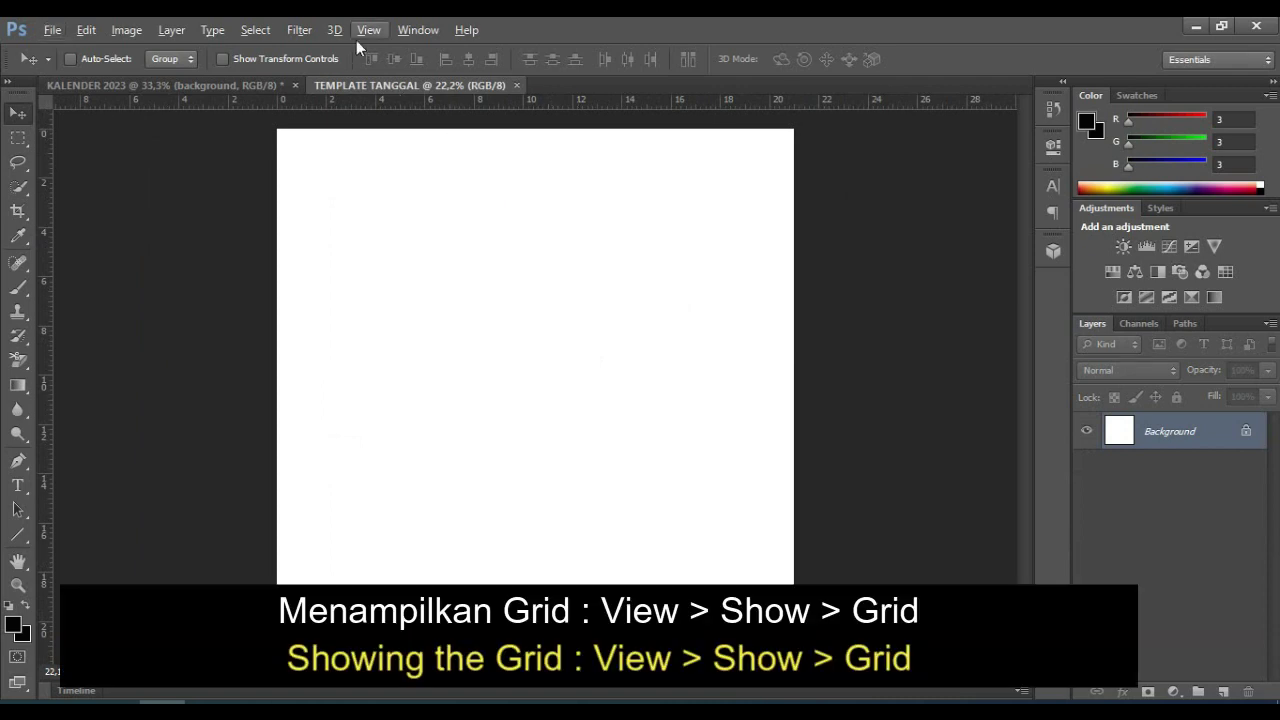
click(368, 30)
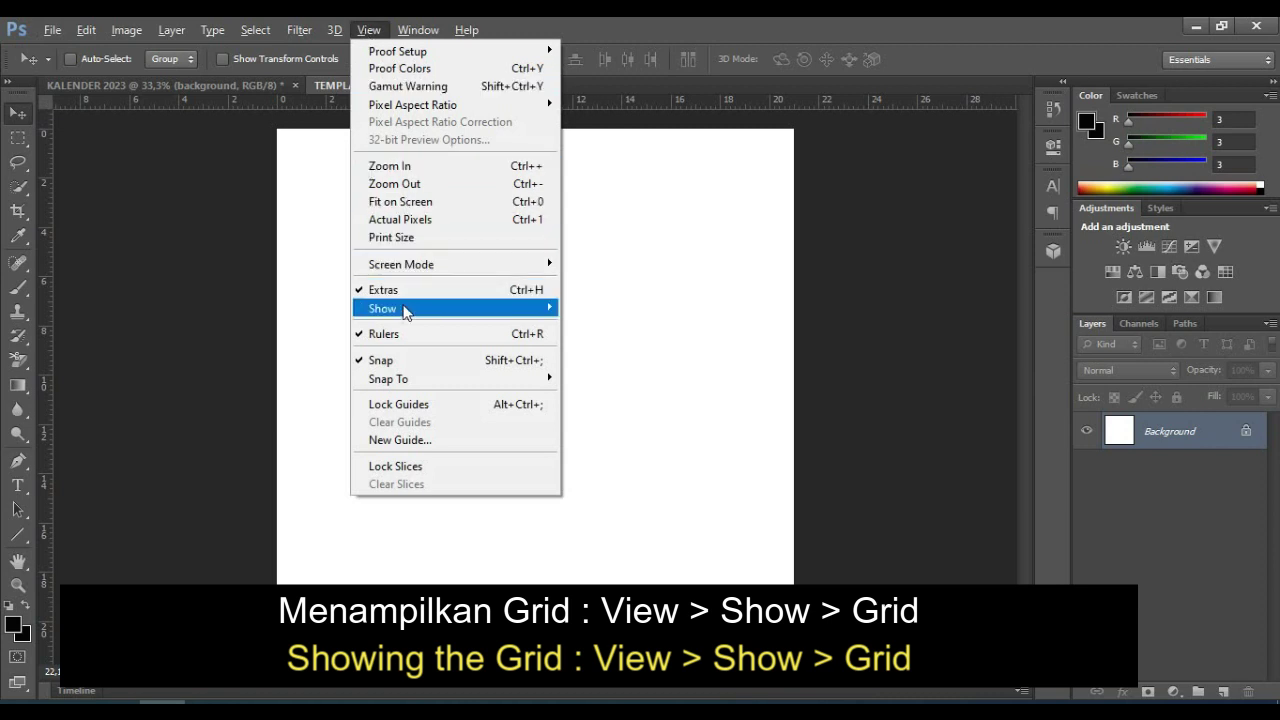
mouse_move(383, 308)
click(617, 367)
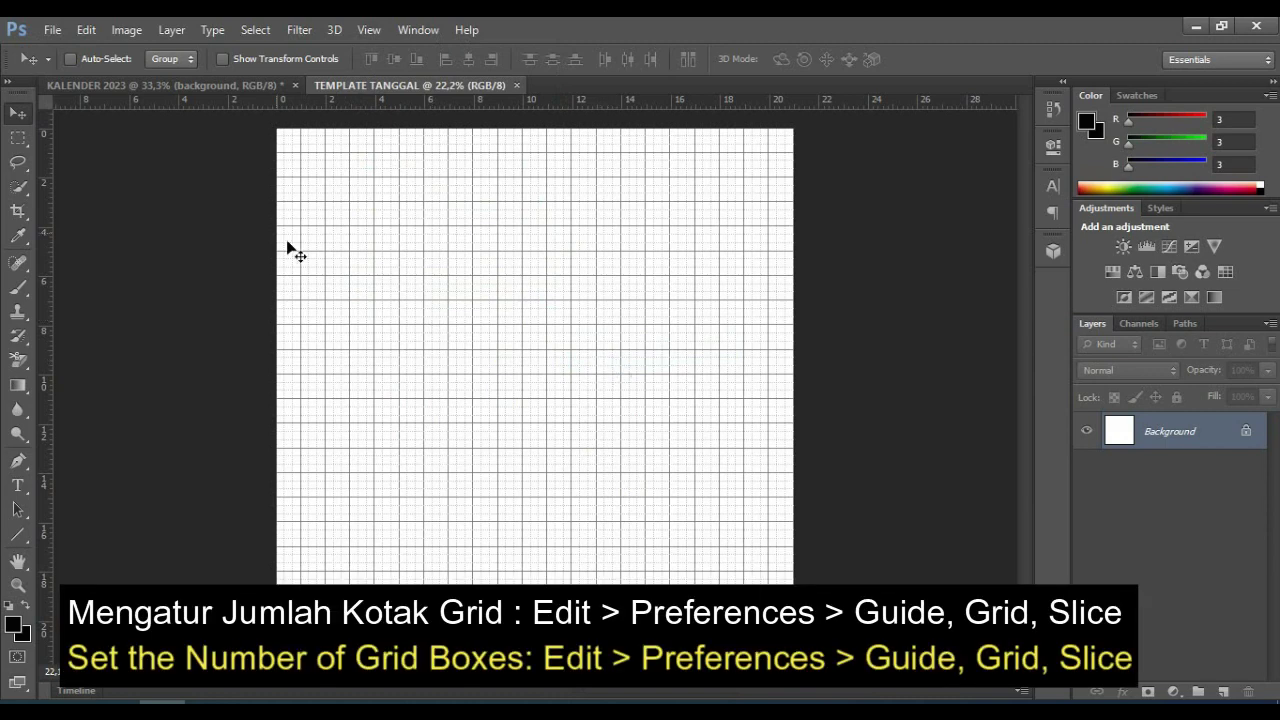
Set Gridline Every to 3 centimetres in the Guides, Grid & Slices preferences.
click(76, 34)
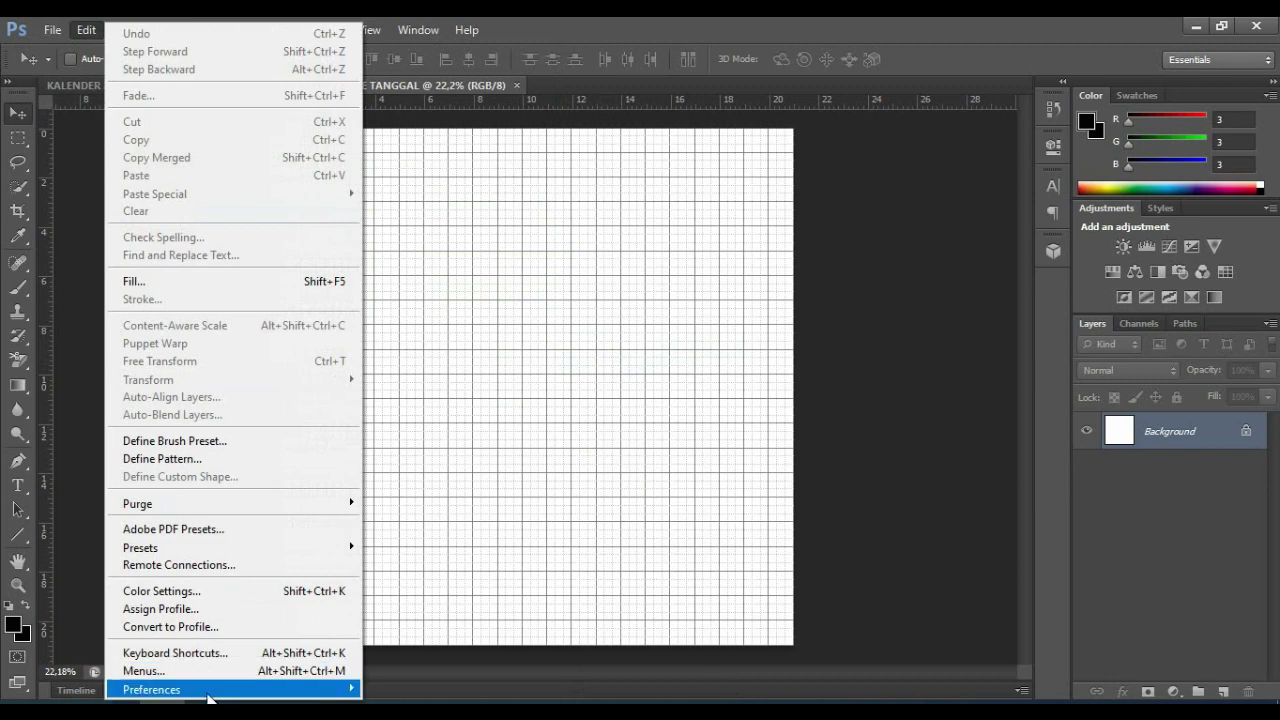
mouse_move(152, 689)
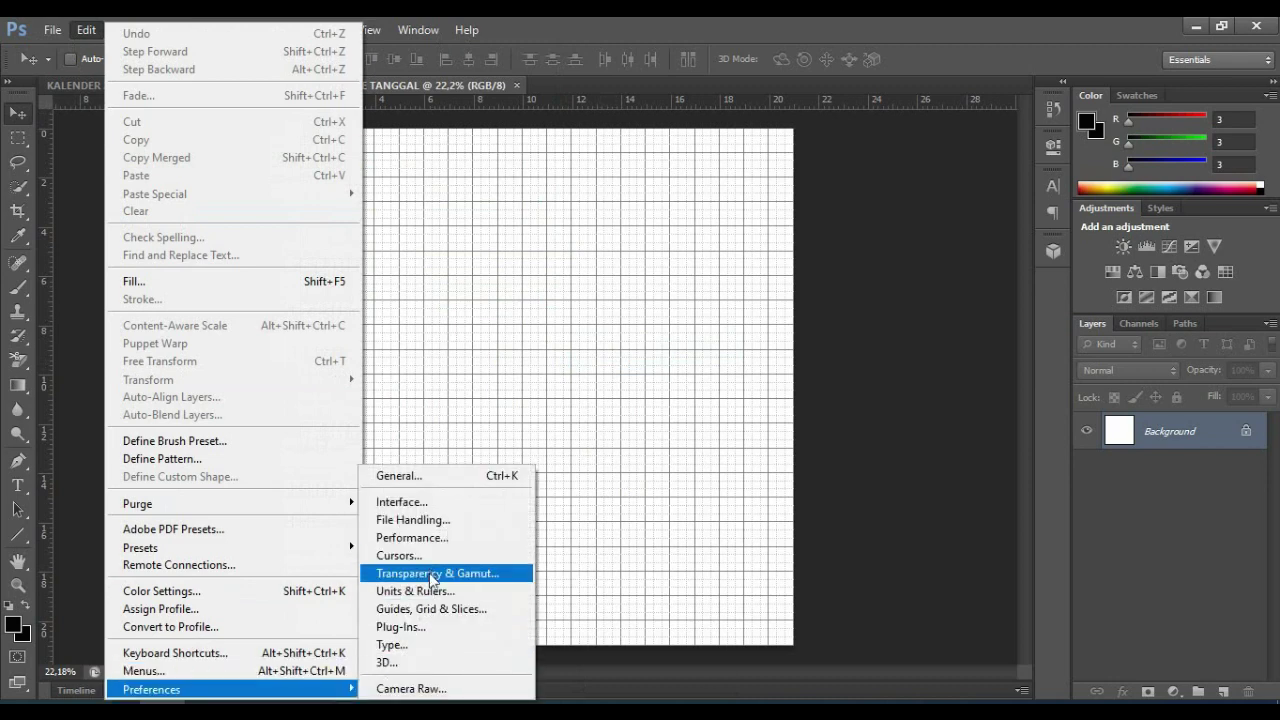
click(434, 609)
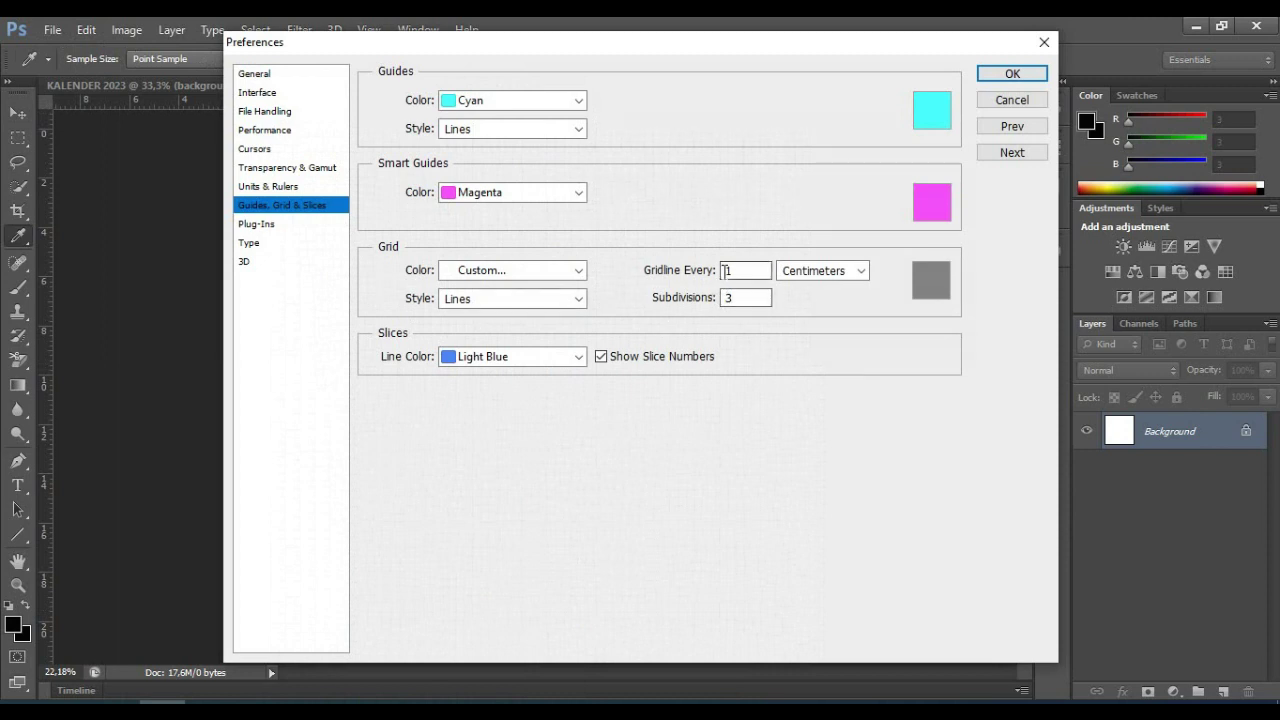
double_click(750, 271)
text(3)
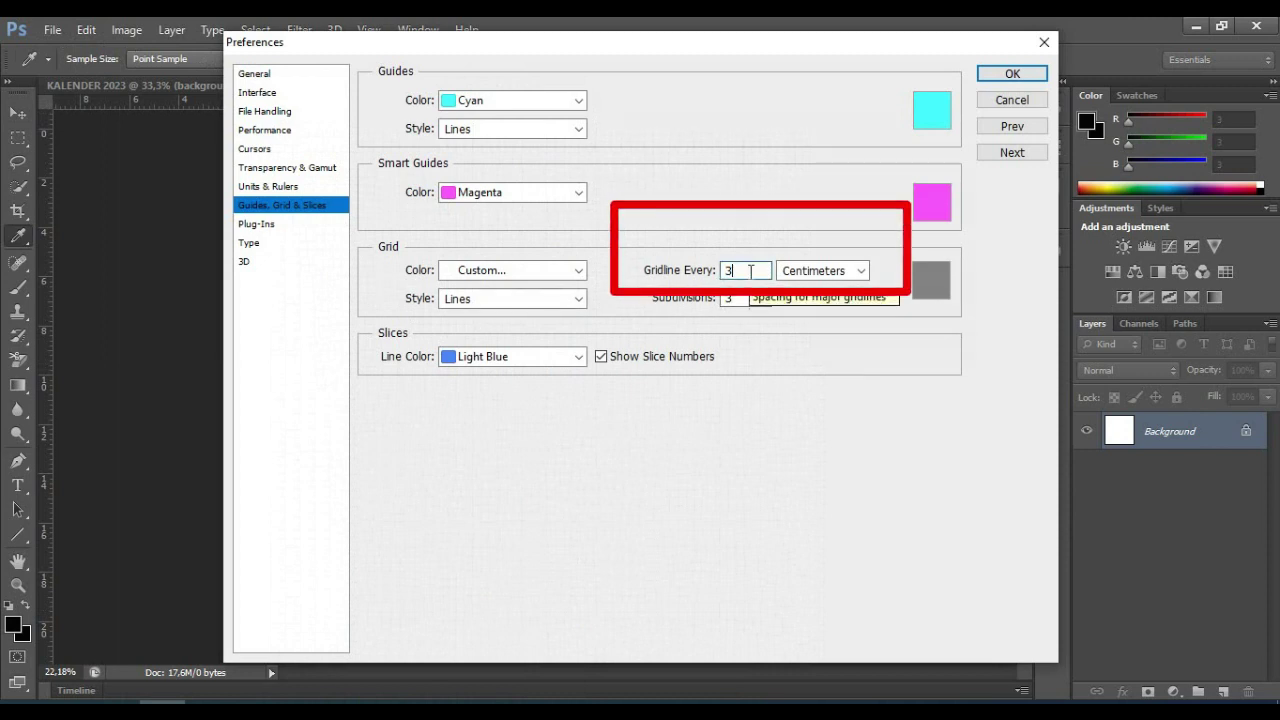
click(1019, 74)
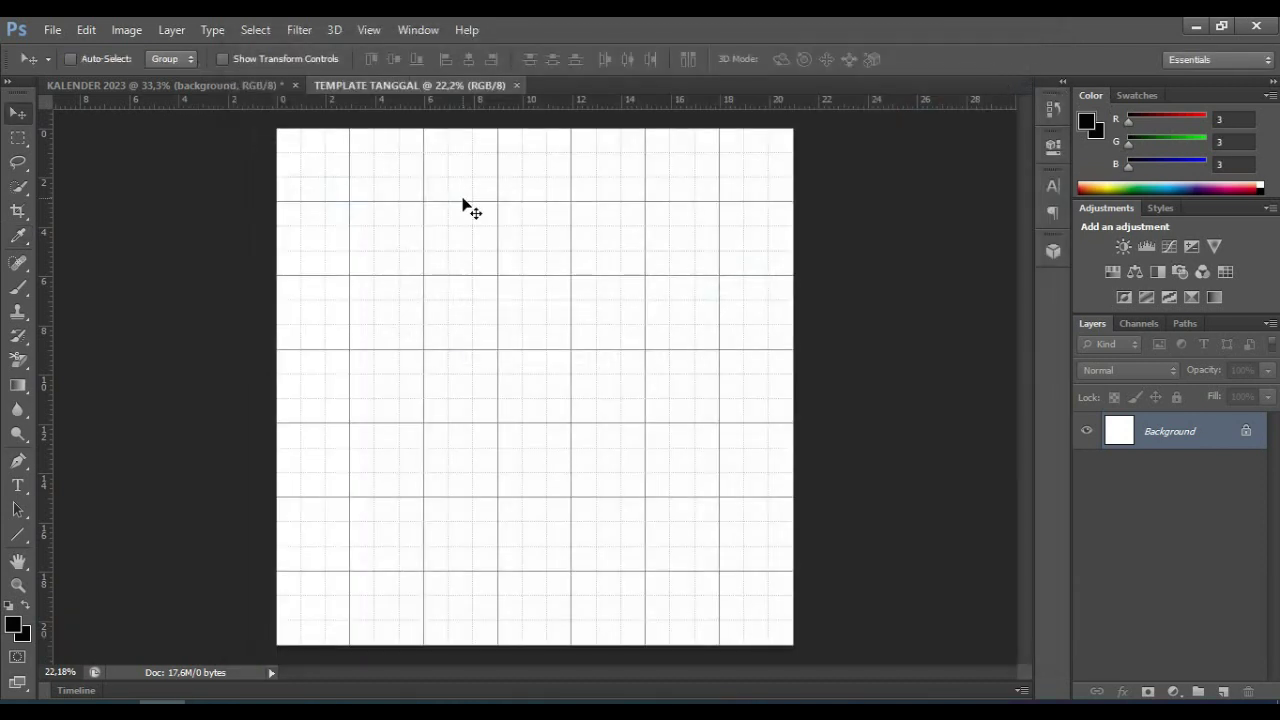
scroll(466, 206, up, 1)
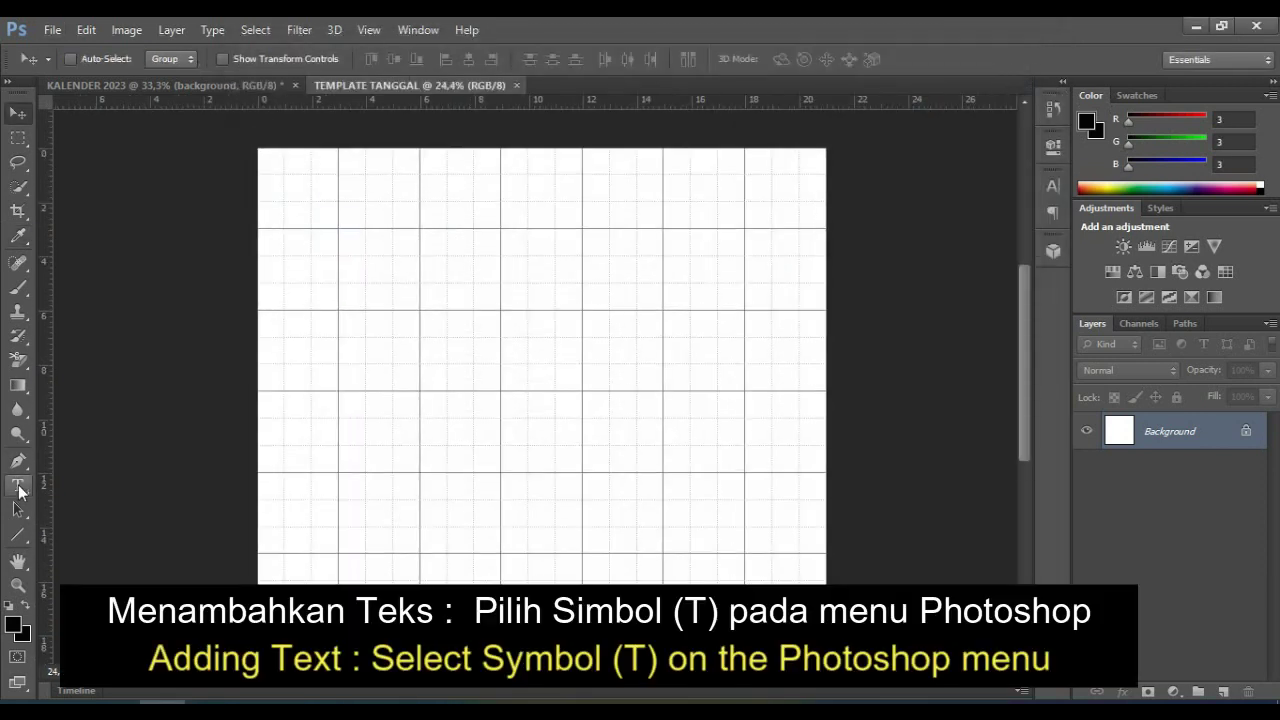
Type 'Minggu' in the top-left cell in Arial Rounded MT Bold.
click(18, 487)
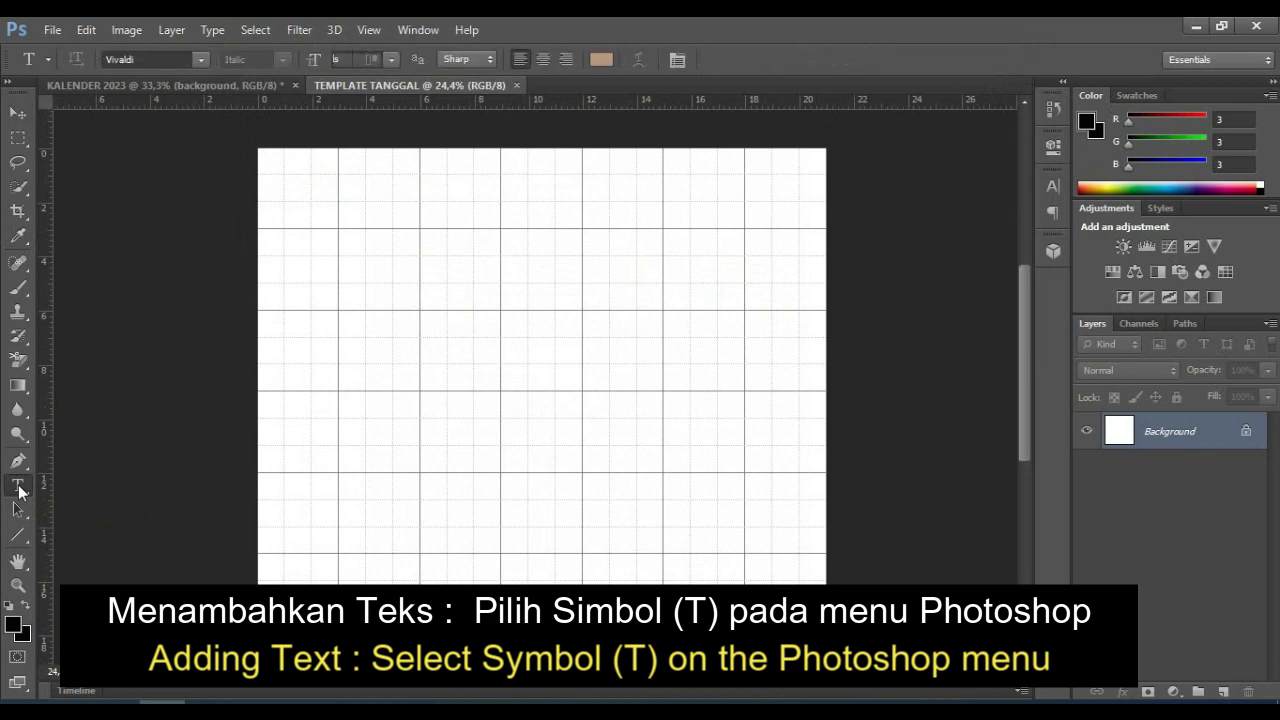
click(275, 202)
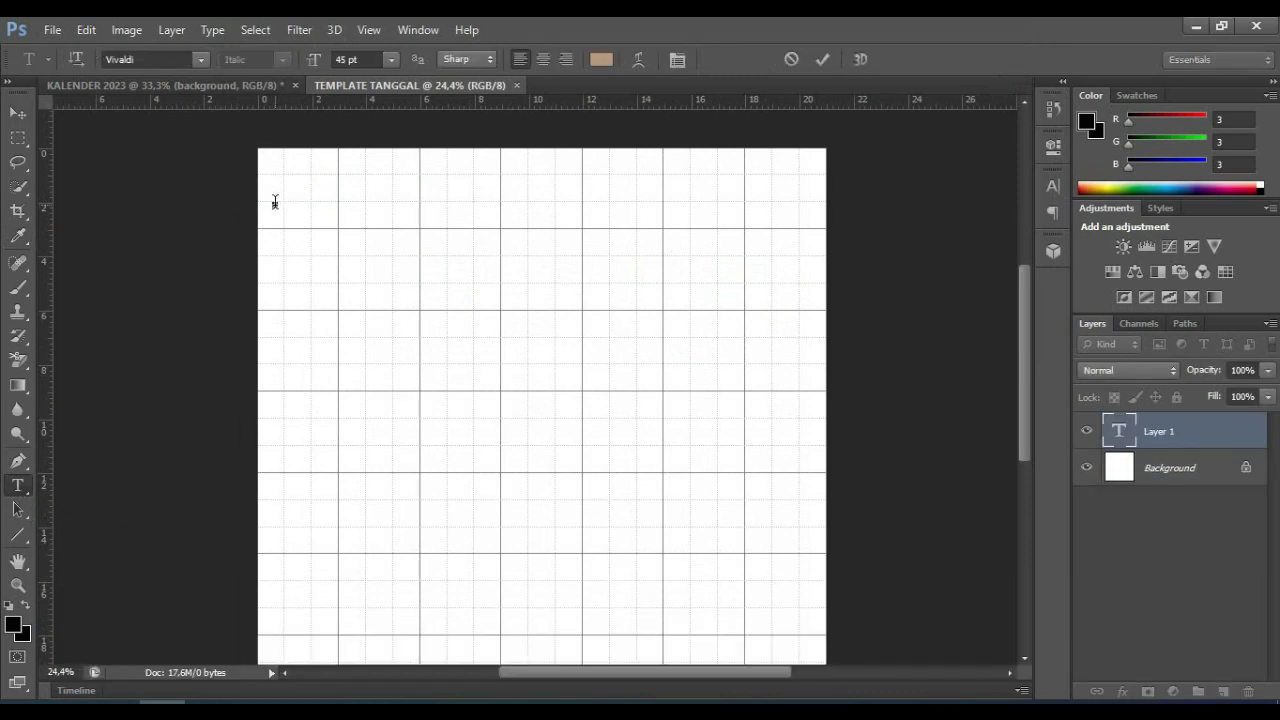
text(Minggu)
key(ctrl+a)
click(200, 59)
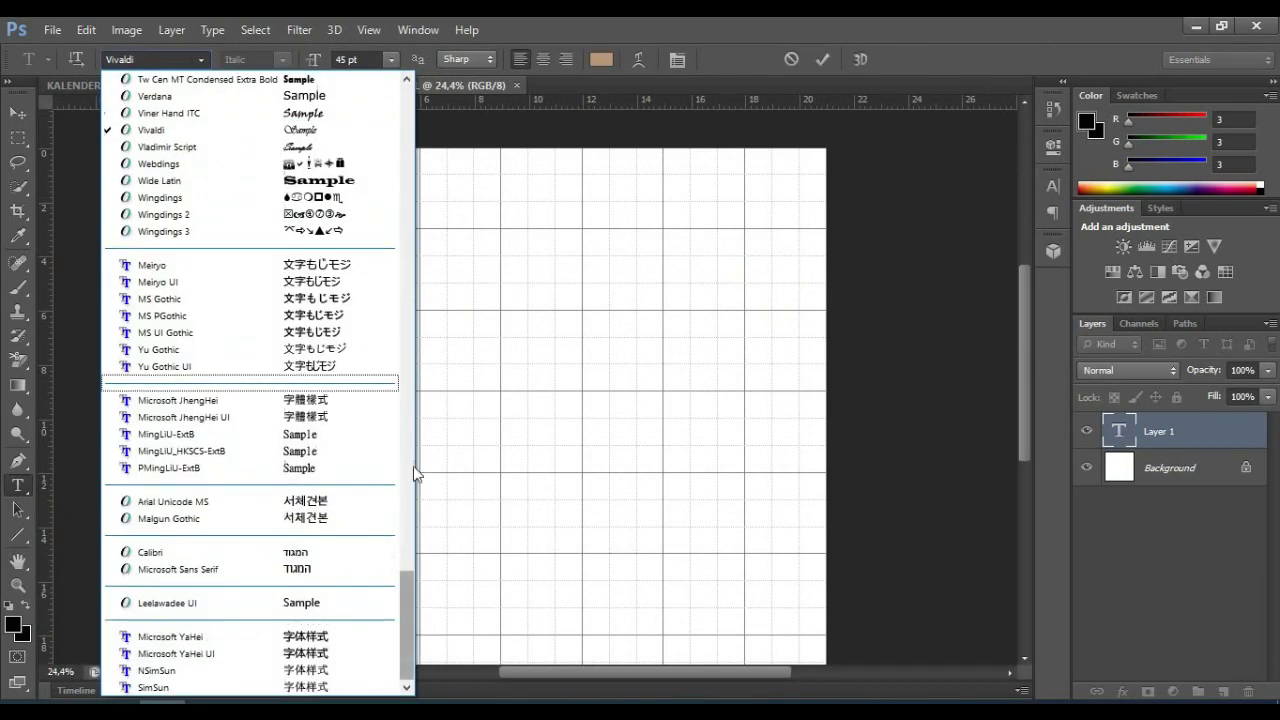
scroll(380, 128, up, 15)
scroll(390, 105, up, 1)
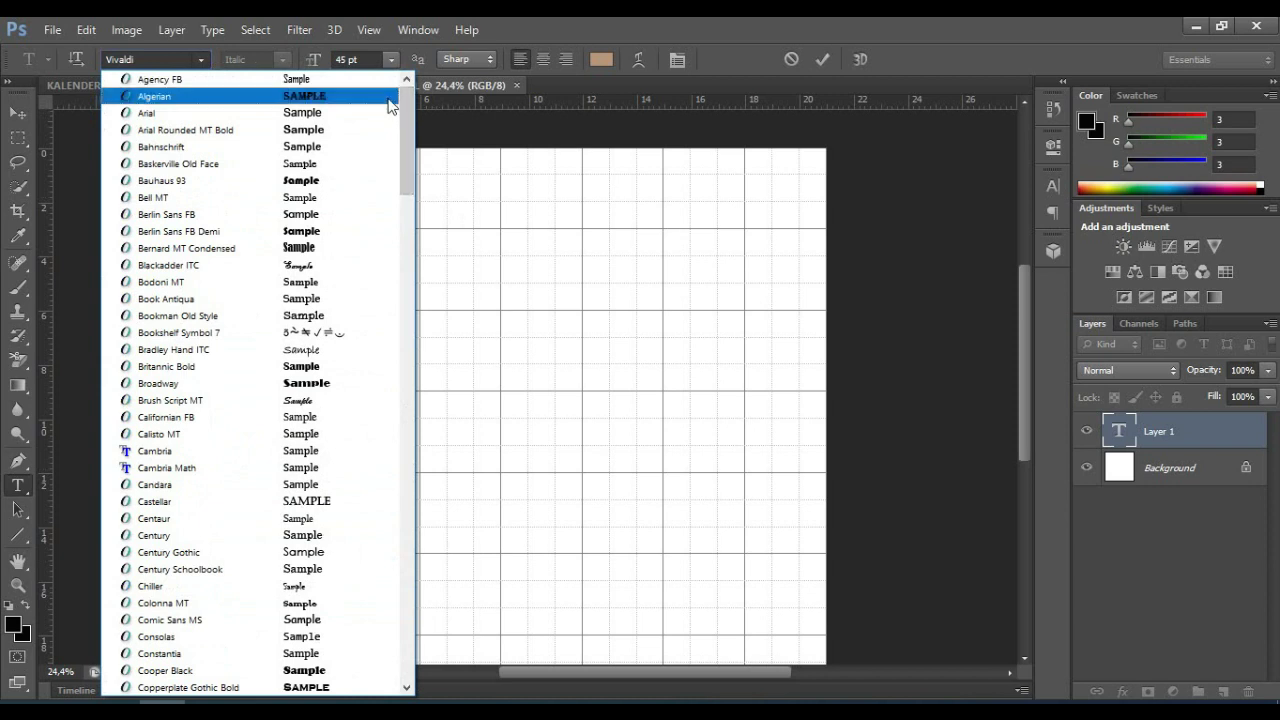
click(323, 129)
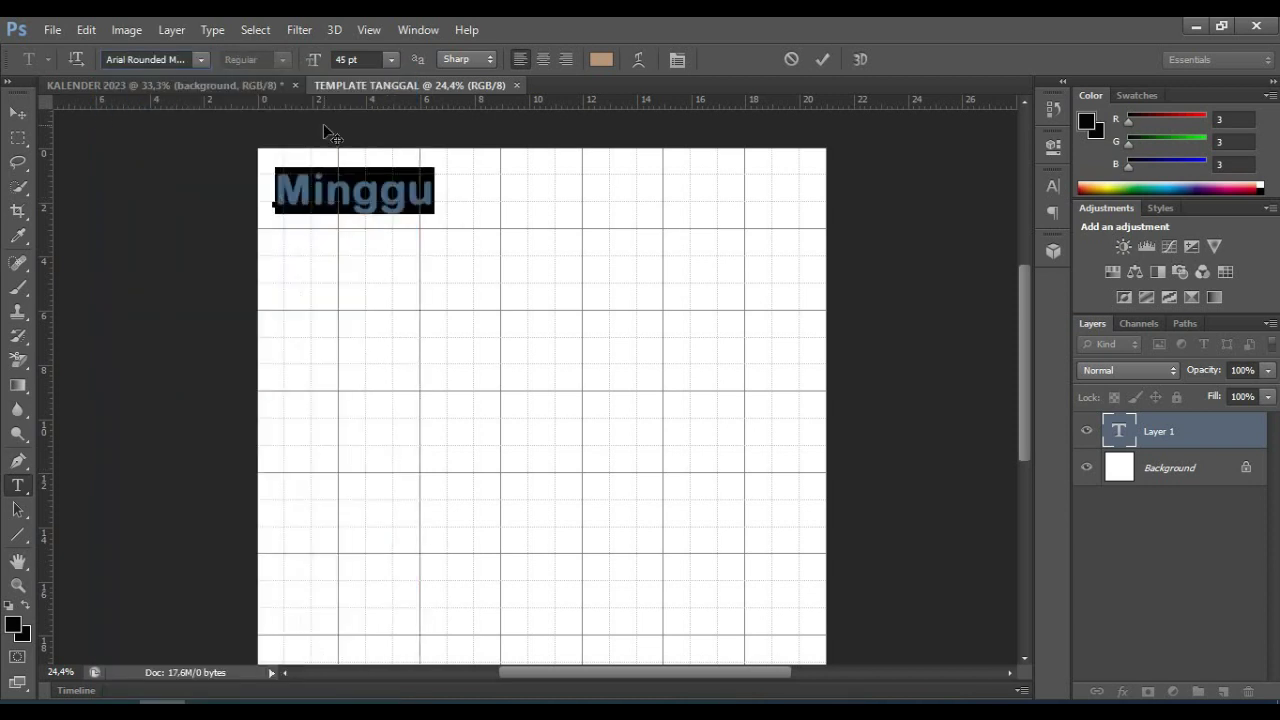
Make Minggu 20 pt orange #fd7c04 and place it in the first column.
click(352, 59)
text(1)
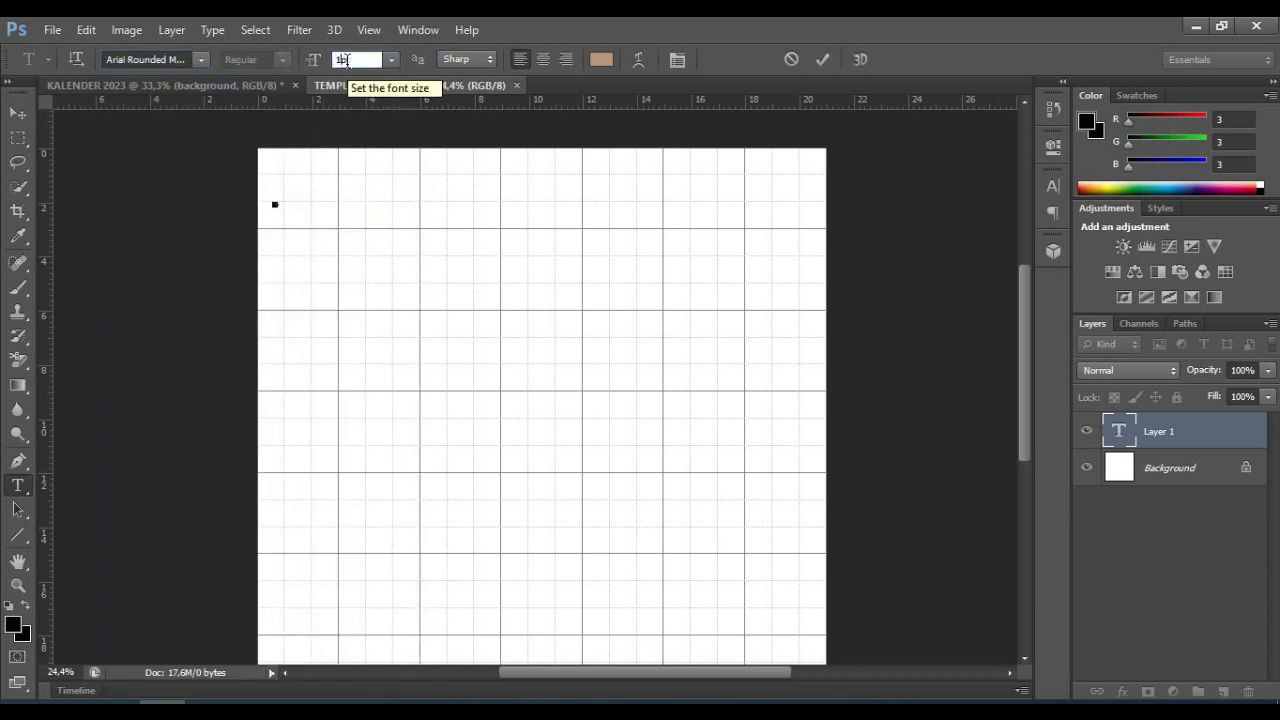
text(20pt)
click(598, 59)
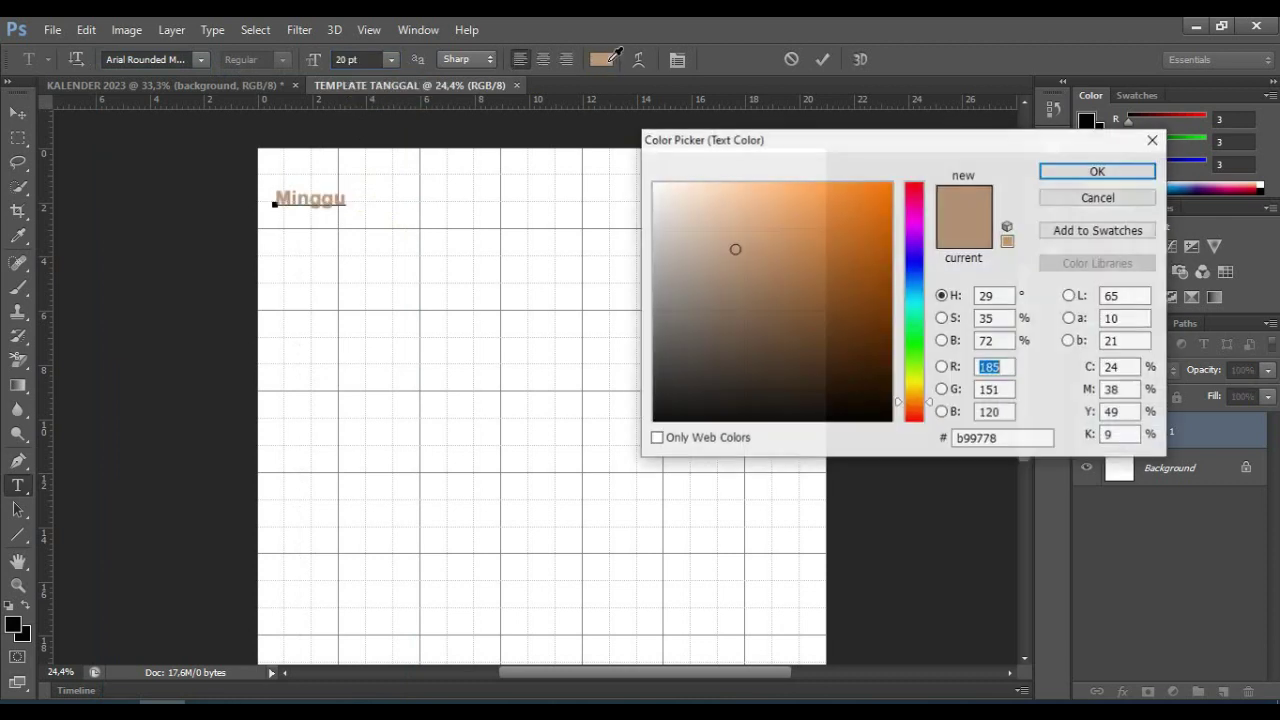
drag(743, 179, 886, 184)
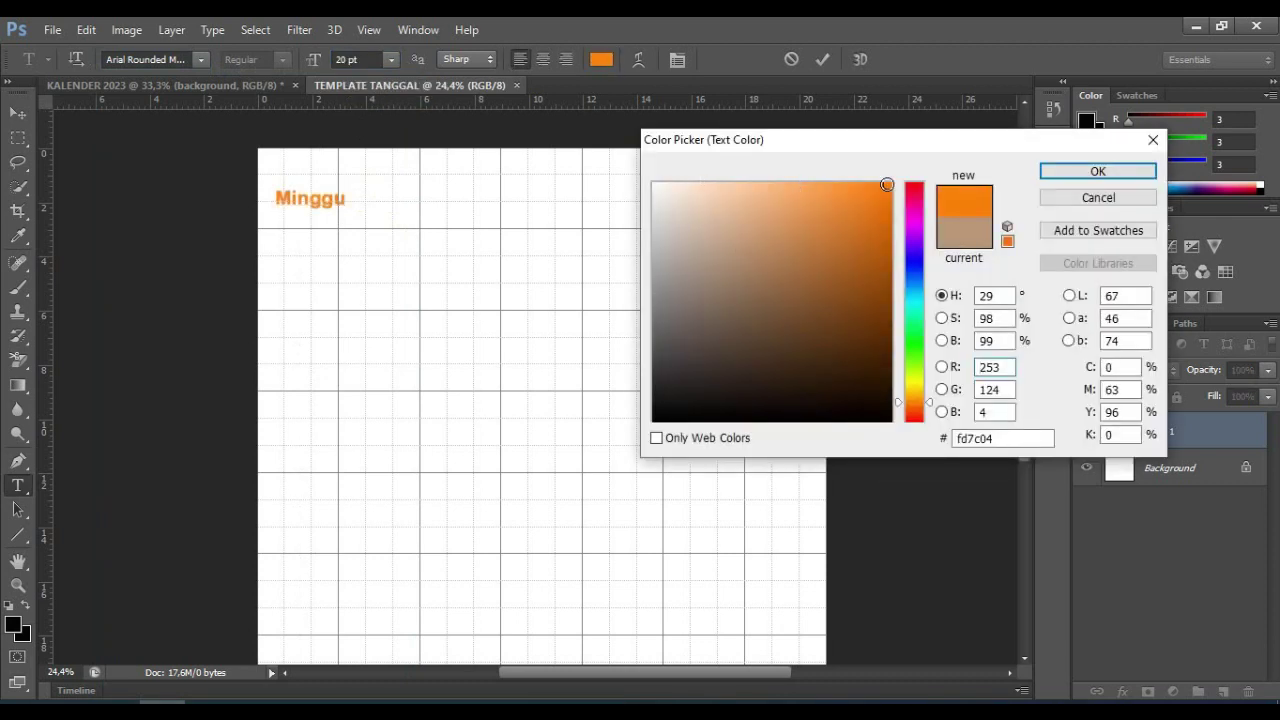
click(1082, 173)
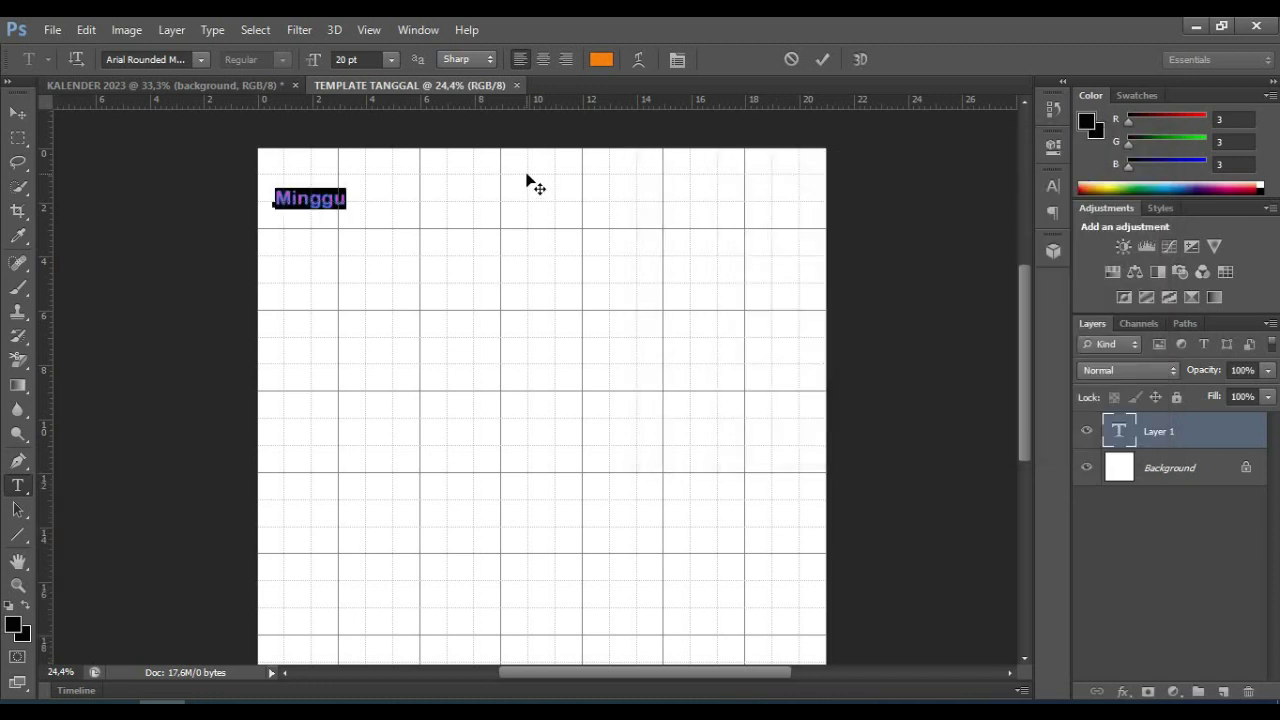
click(822, 59)
key(v)
drag(286, 198, 277, 213)
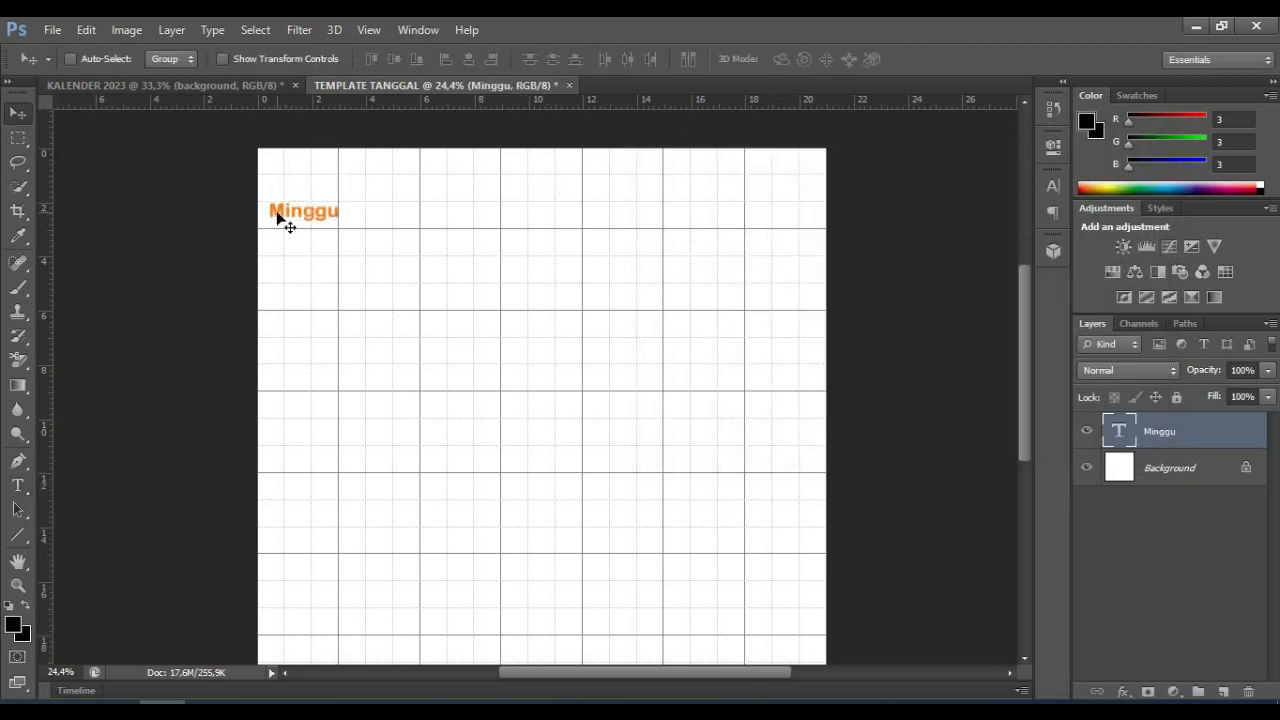
Nudge Minggu into place and duplicate it as 'Senin' in the second column.
key(shift+Left)
key(shift+Left)
key(shift+Down)
key(shift+Down)
key(shift+Down)
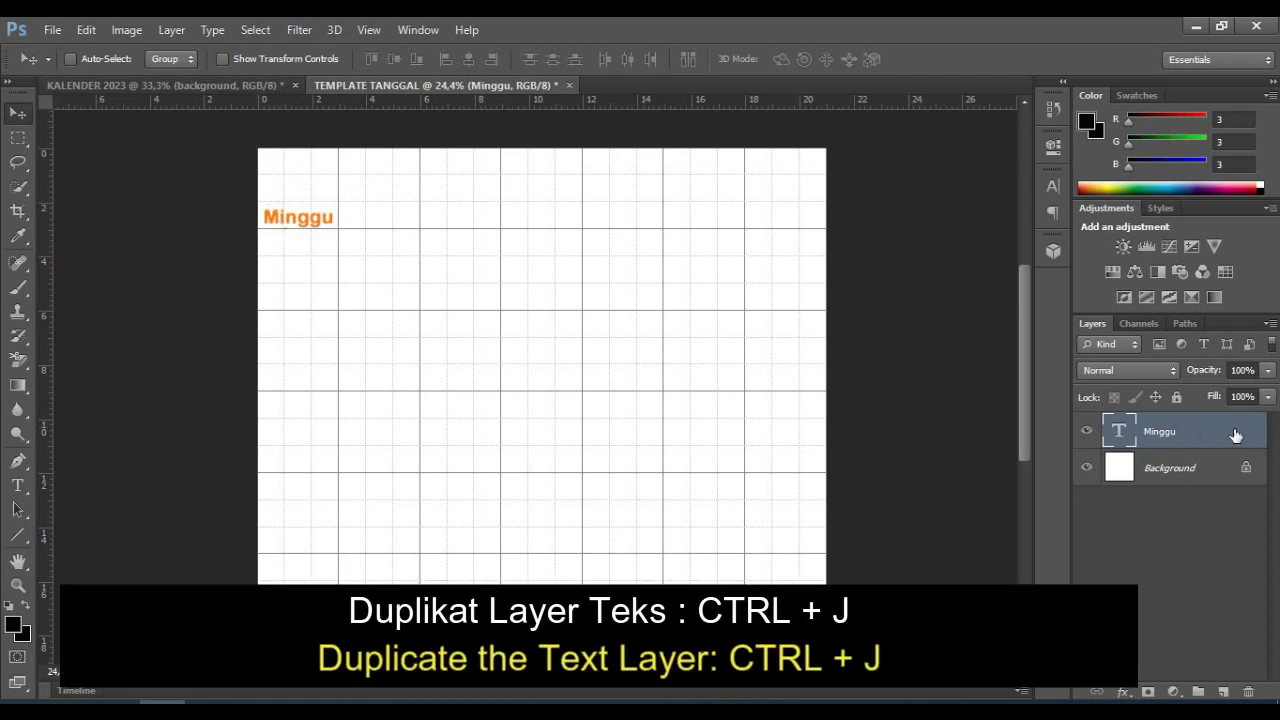
key(ctrl+j)
key(shift+Right)
key(shift+Right)
key(shift+Right)
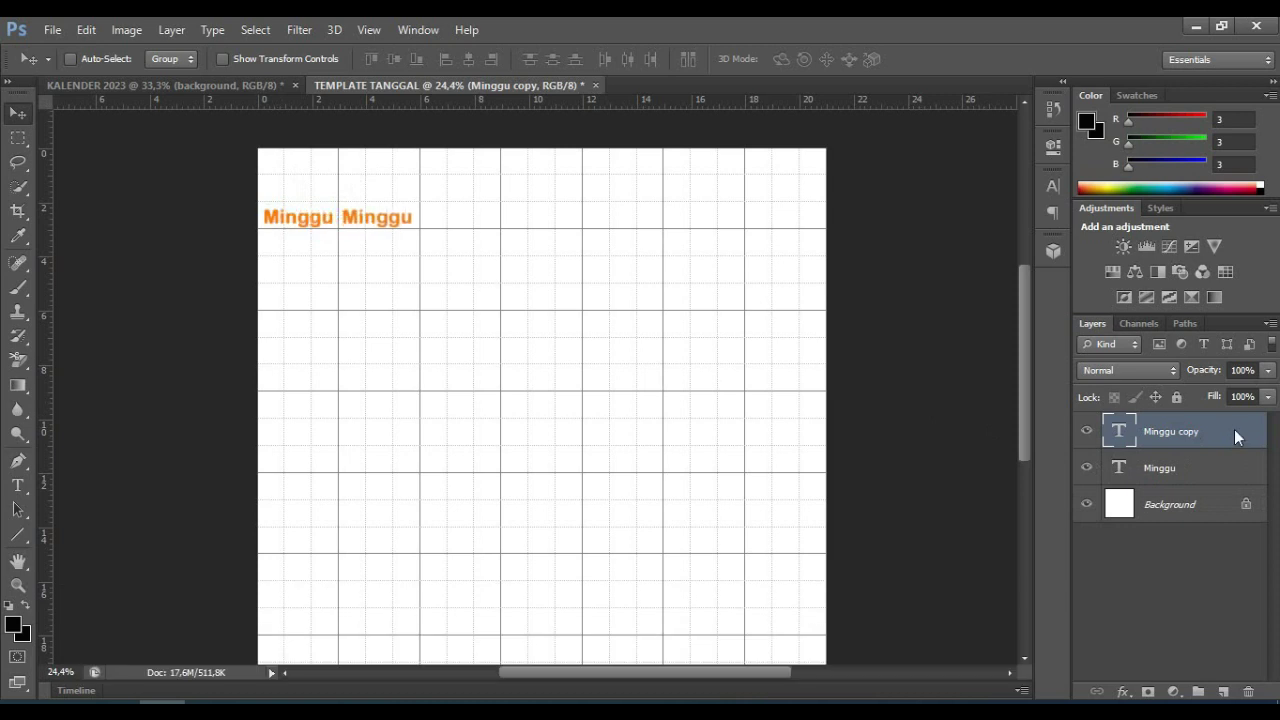
click(18, 485)
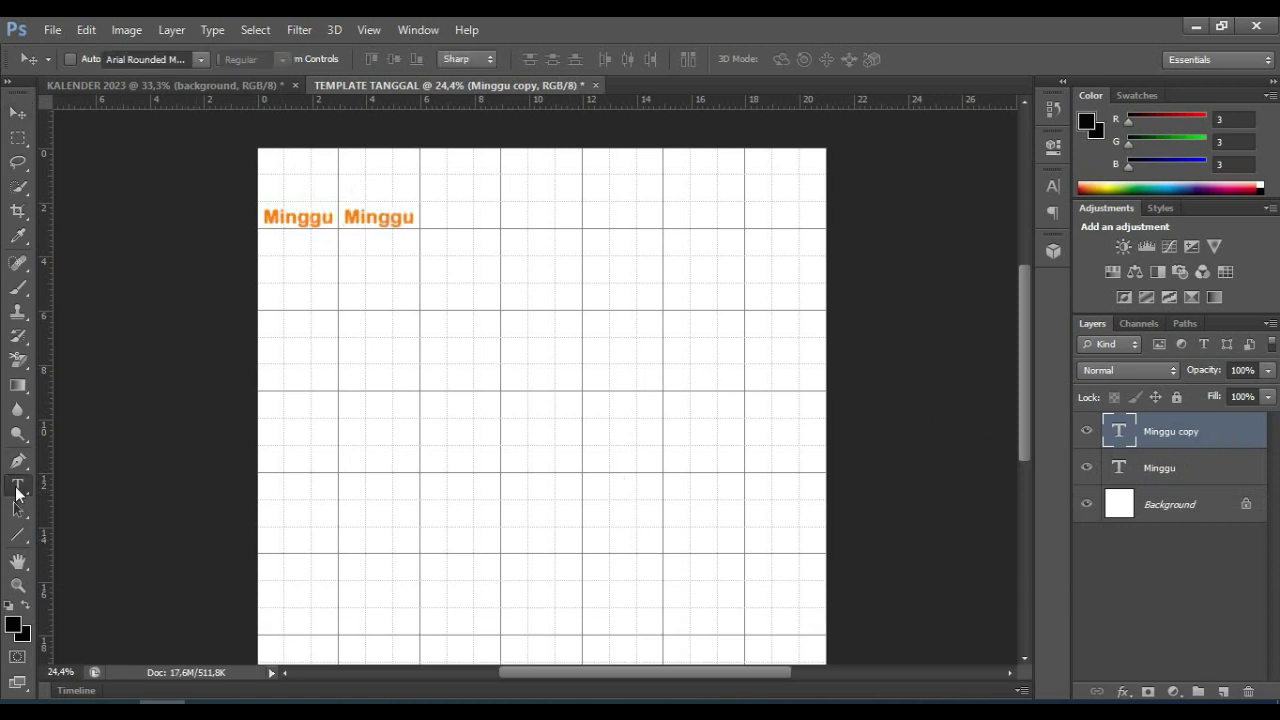
drag(344, 216, 416, 216)
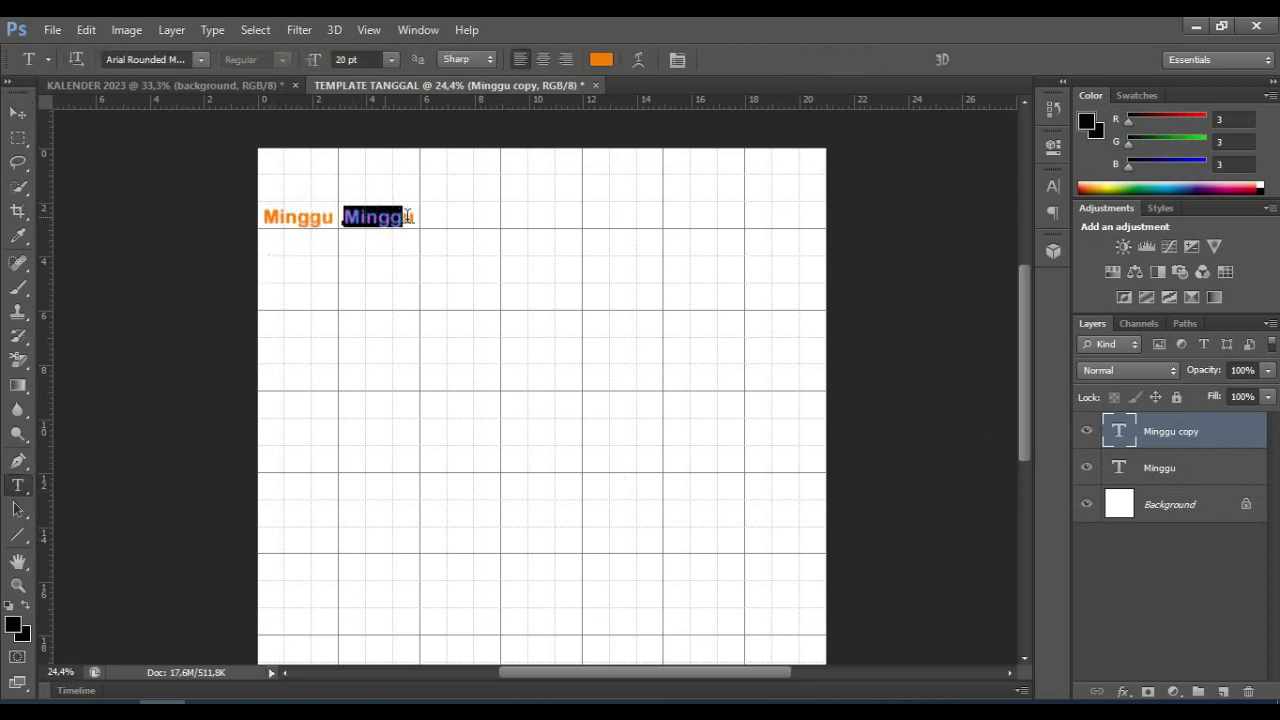
text(Senin)
click(823, 60)
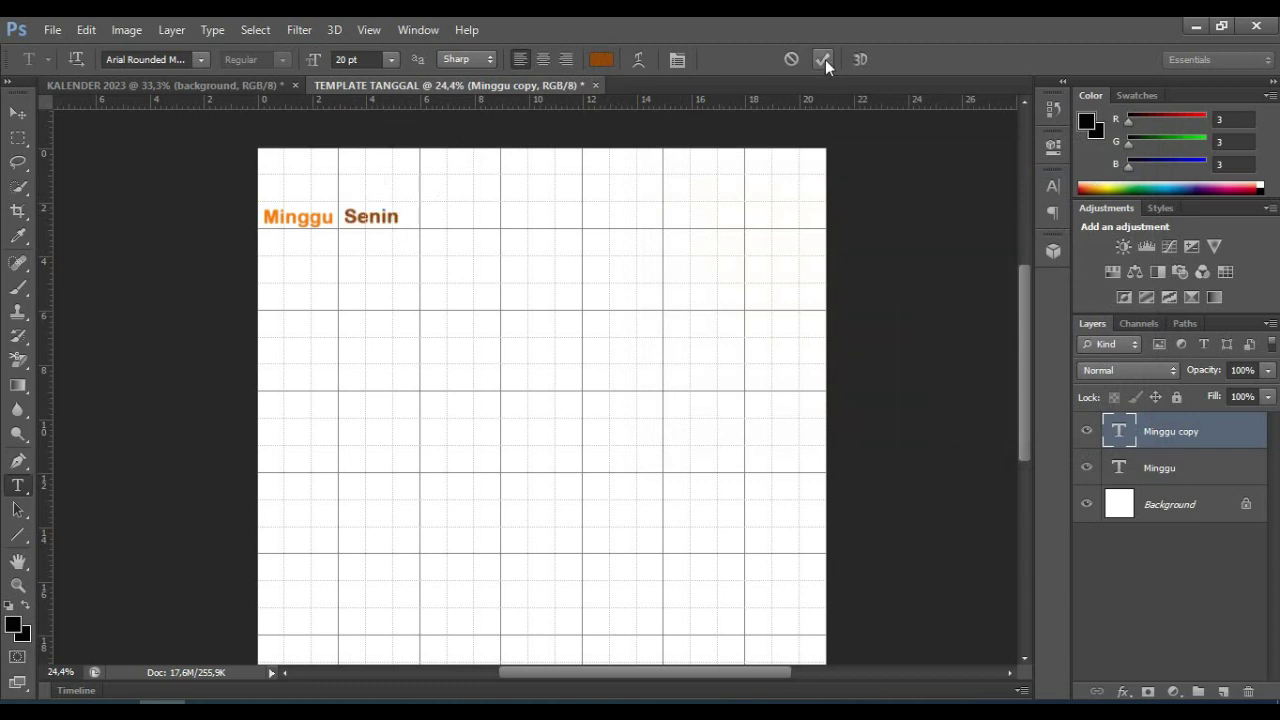
key(ctrl+shift+Right)
key(ctrl+shift+Right)
key(ctrl+shift+Right)
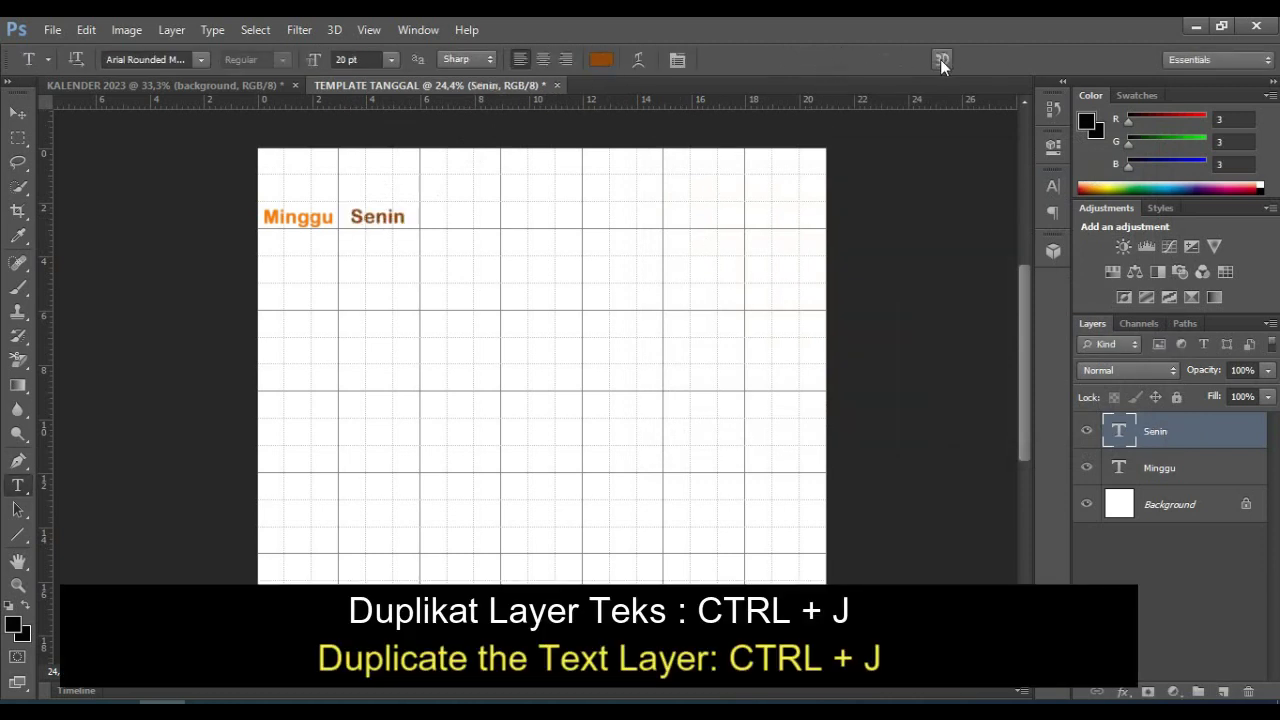
Duplicate Senin as 'Selasa' centred in the third column.
key(ctrl+j)
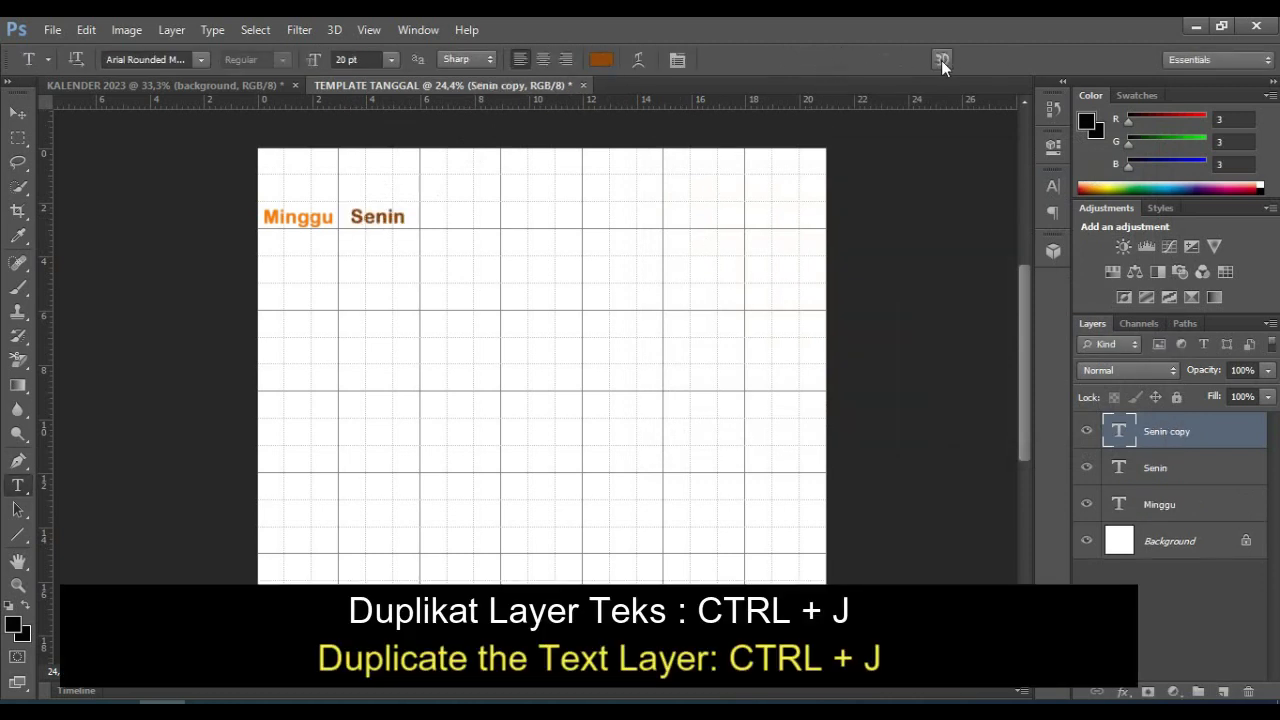
key(ctrl+shift+Right)
key(ctrl+shift+Right)
key(ctrl+shift+Right)
key(ctrl+shift+Right)
key(ctrl+shift+Right)
key(ctrl+shift+Right)
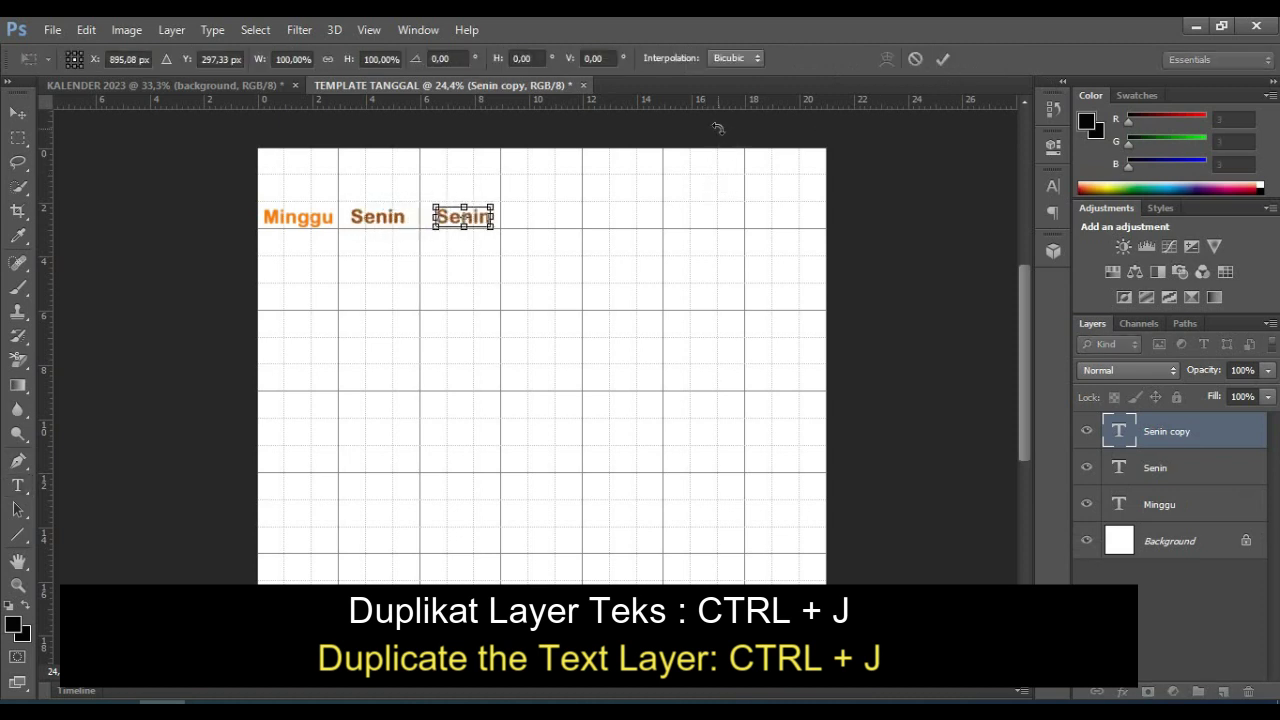
key(ctrl+shift+Right)
key(ctrl+shift+Right)
key(ctrl+shift+Right)
drag(436, 216, 492, 216)
text(Selasa)
key(ctrl+Return)
key(ctrl+shift+Left)
key(ctrl+shift+Left)
key(ctrl+shift+Left)
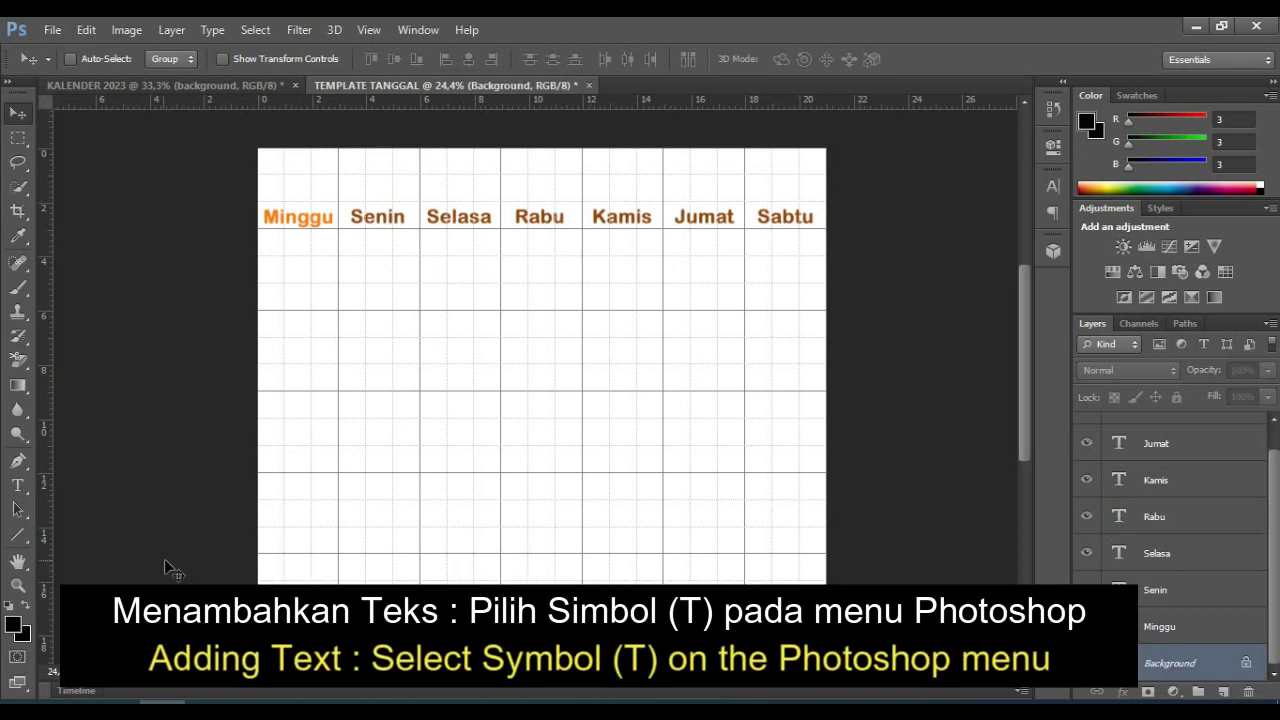
Add the date '1' below Minggu in 48 pt Times New Roman.
click(19, 487)
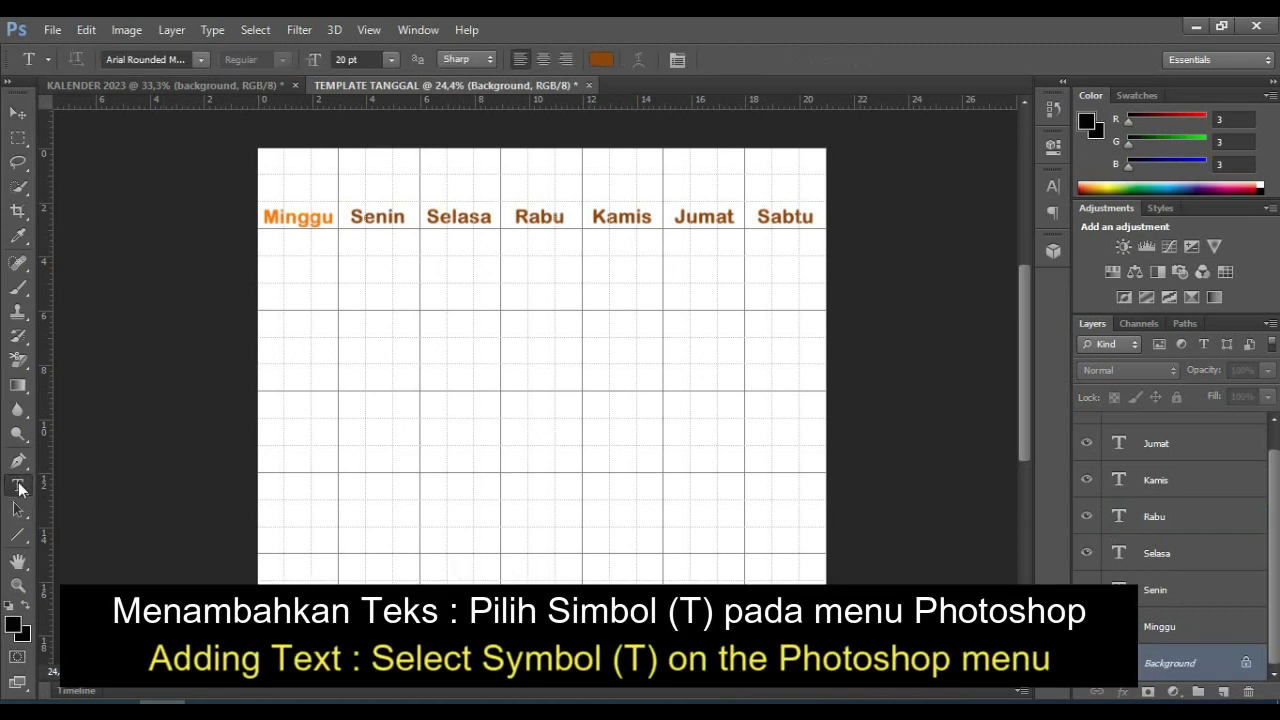
click(292, 262)
text(1)
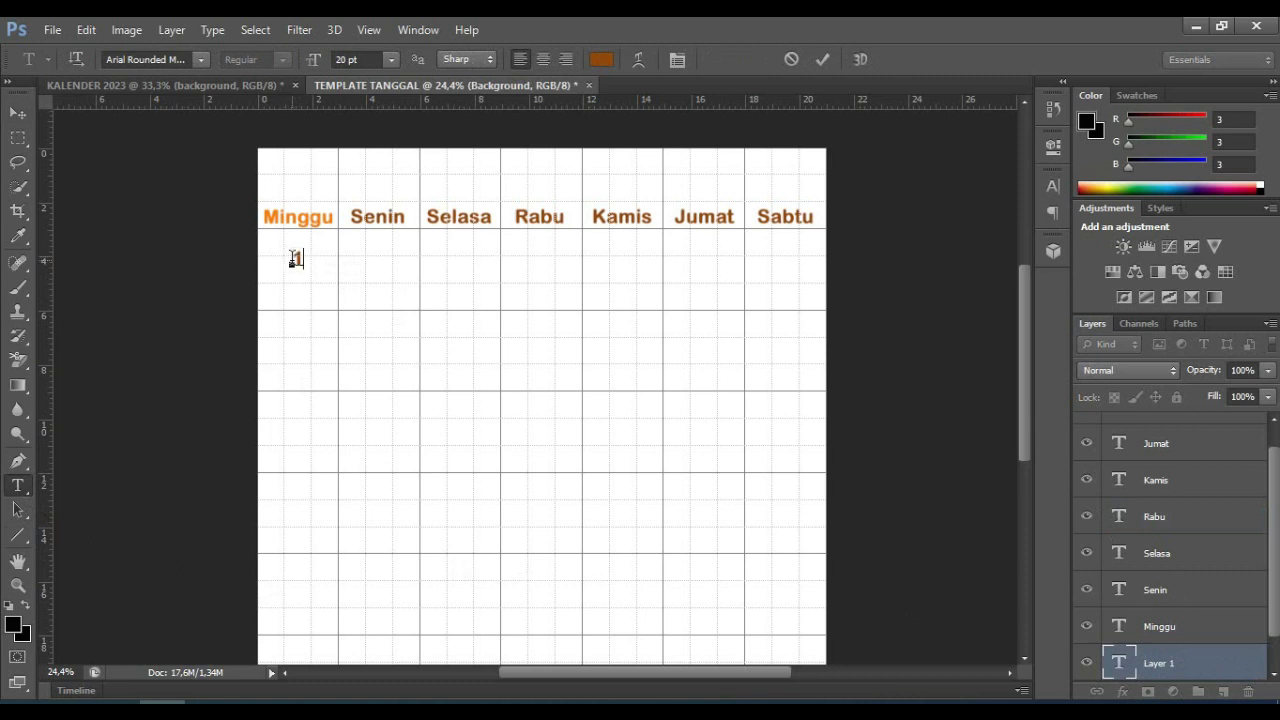
double_click(296, 260)
click(391, 60)
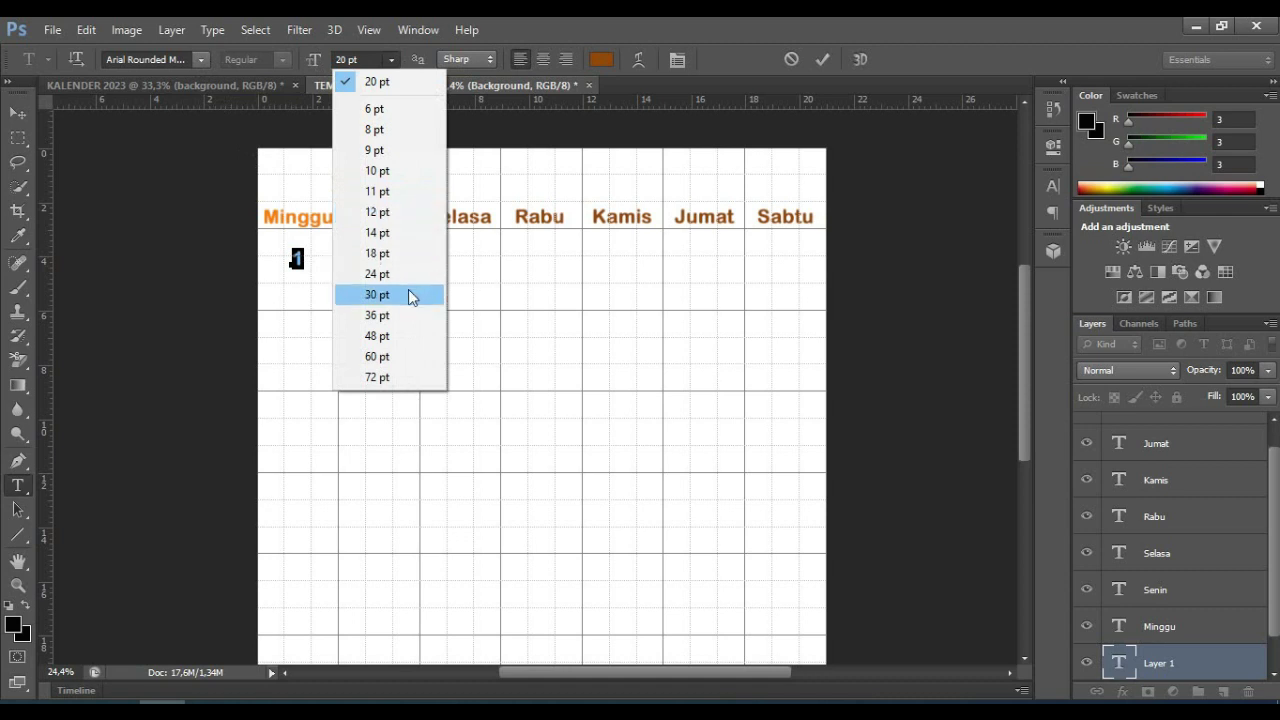
click(404, 340)
click(150, 59)
text(Times New Roman)
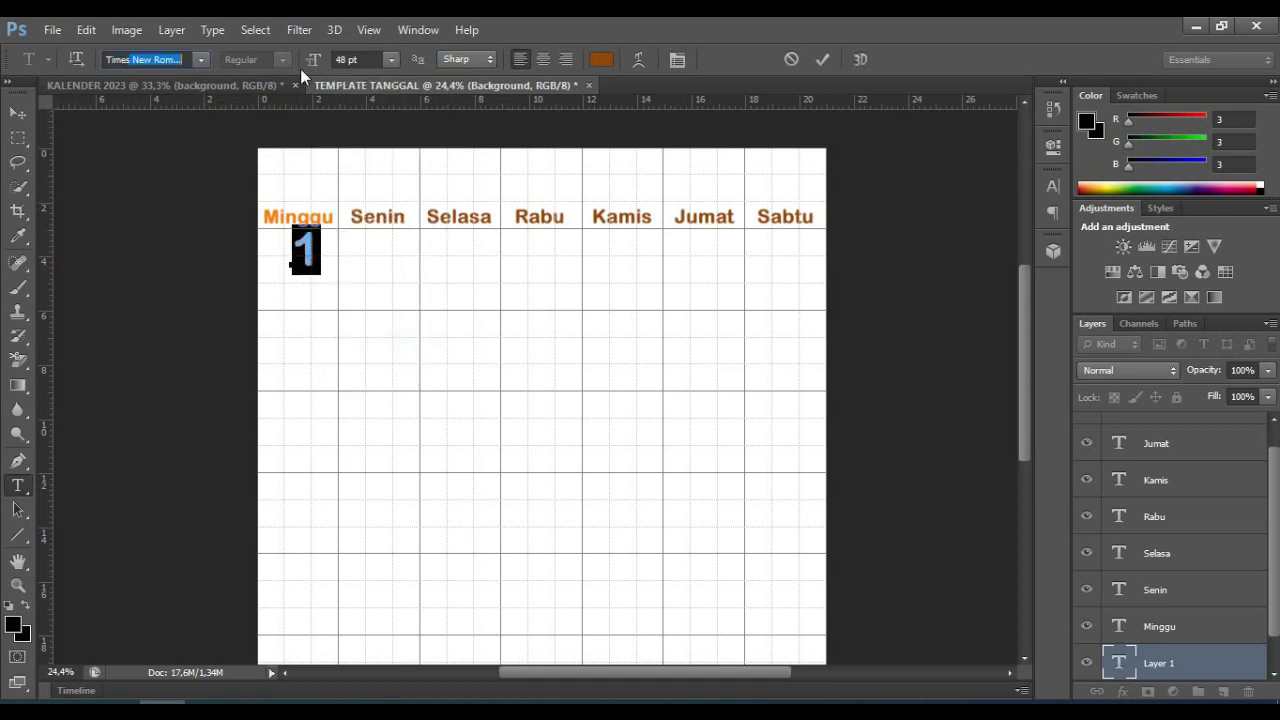
key(Return)
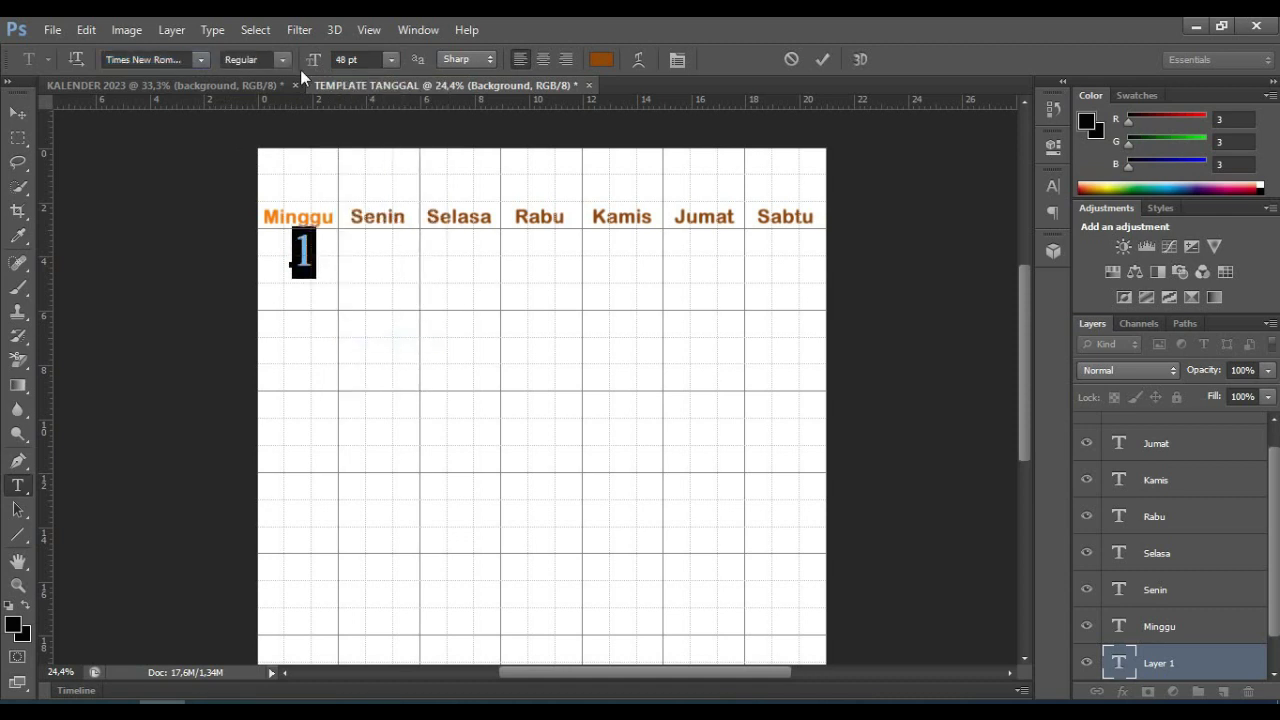
click(818, 62)
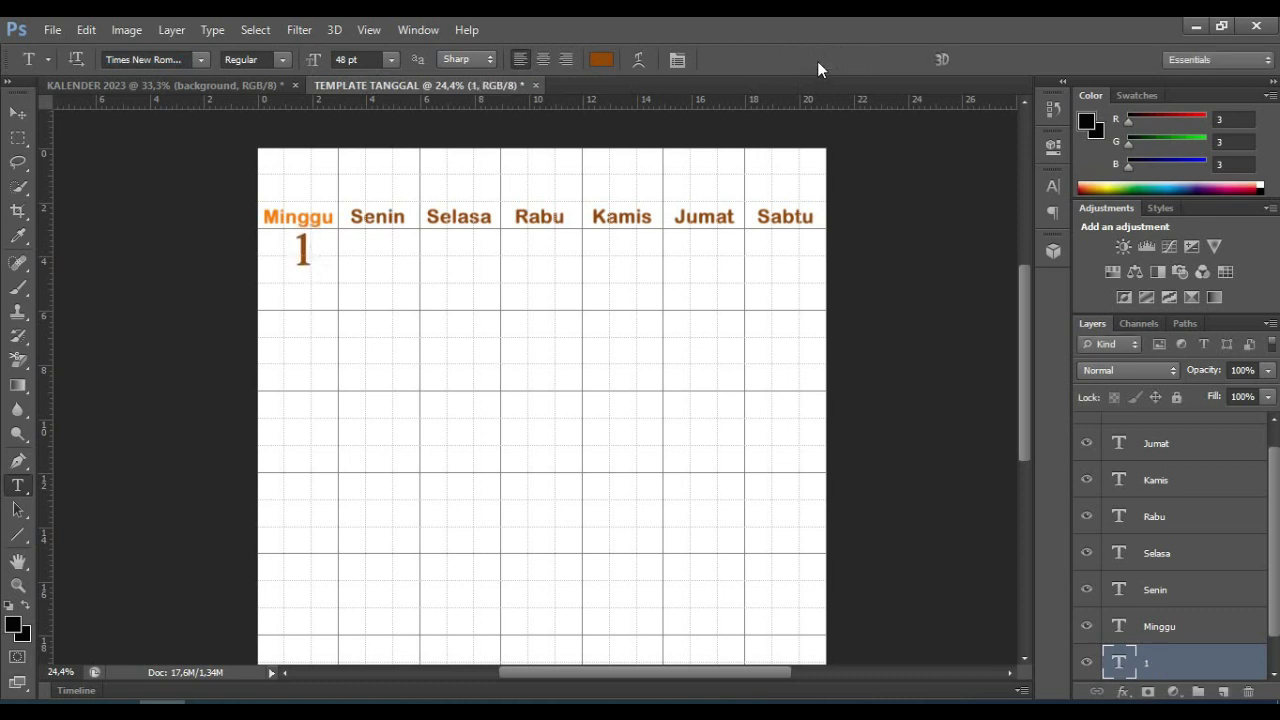
key(ctrl+t)
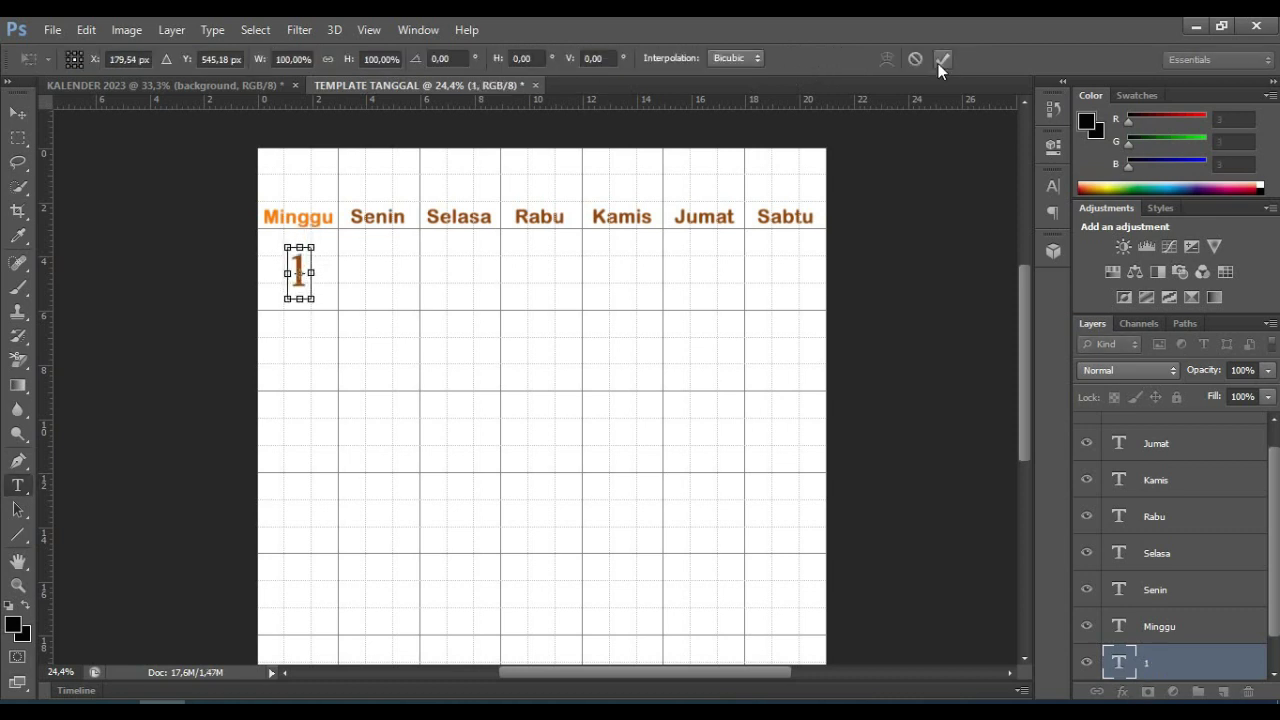
click(940, 60)
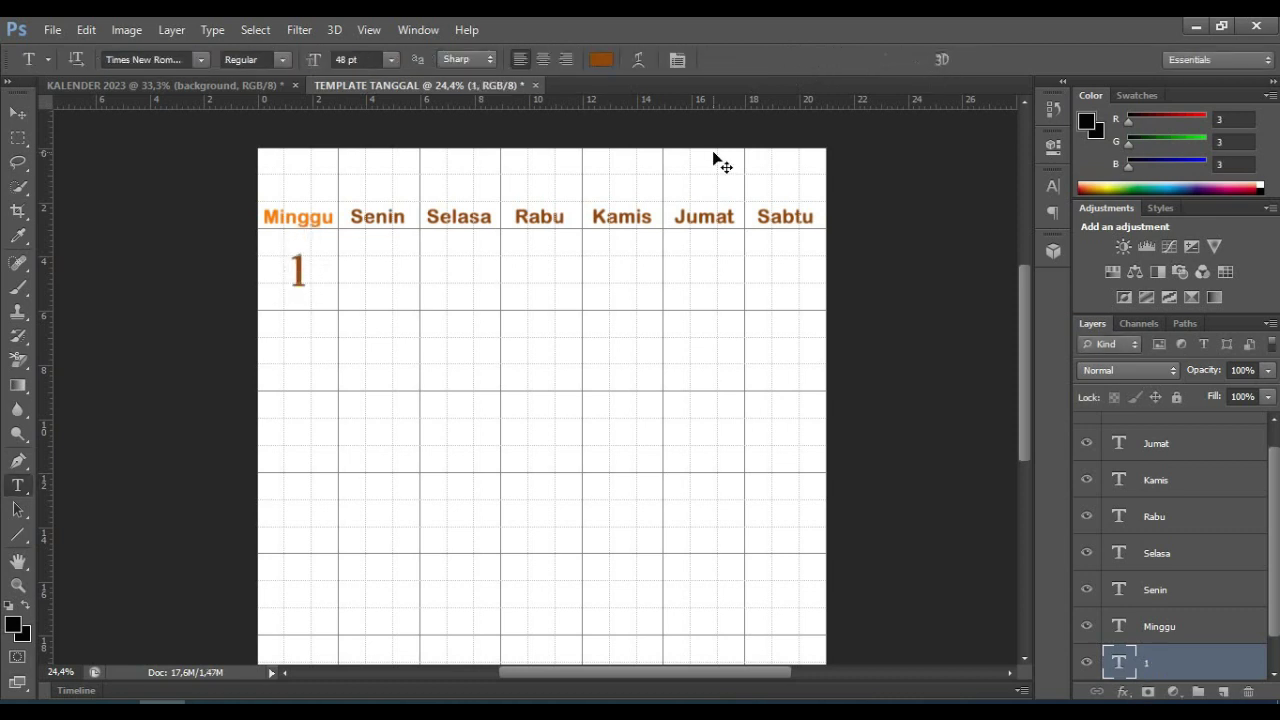
Duplicate the date as '2' under Senin and '3' under Selasa.
key(ctrl+j)
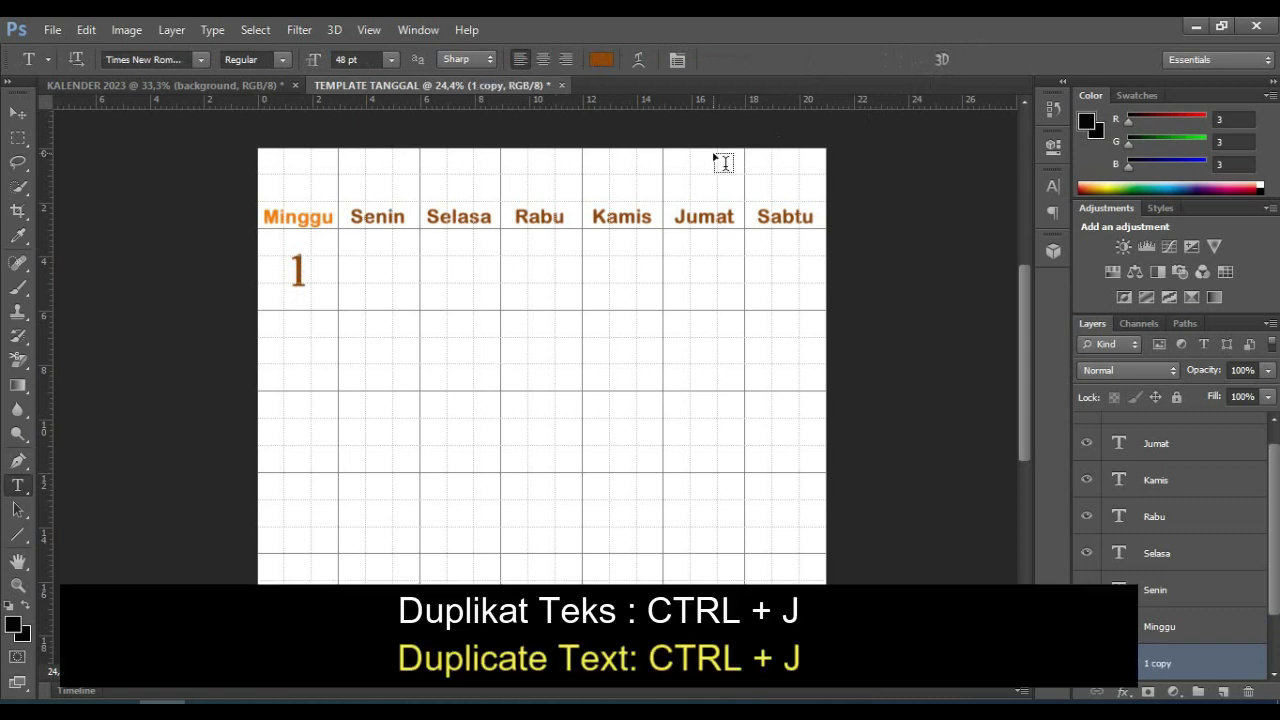
key(ctrl+t)
double_click(378, 270)
text(2)
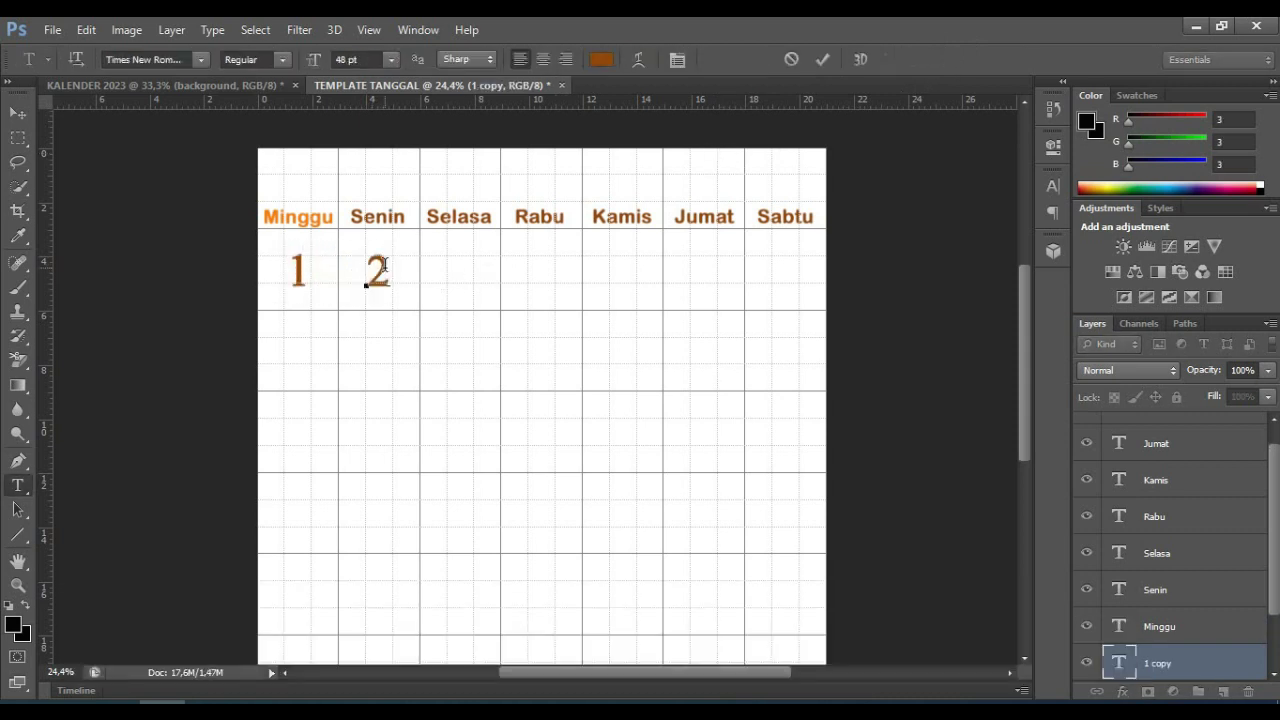
click(822, 59)
key(ctrl+j)
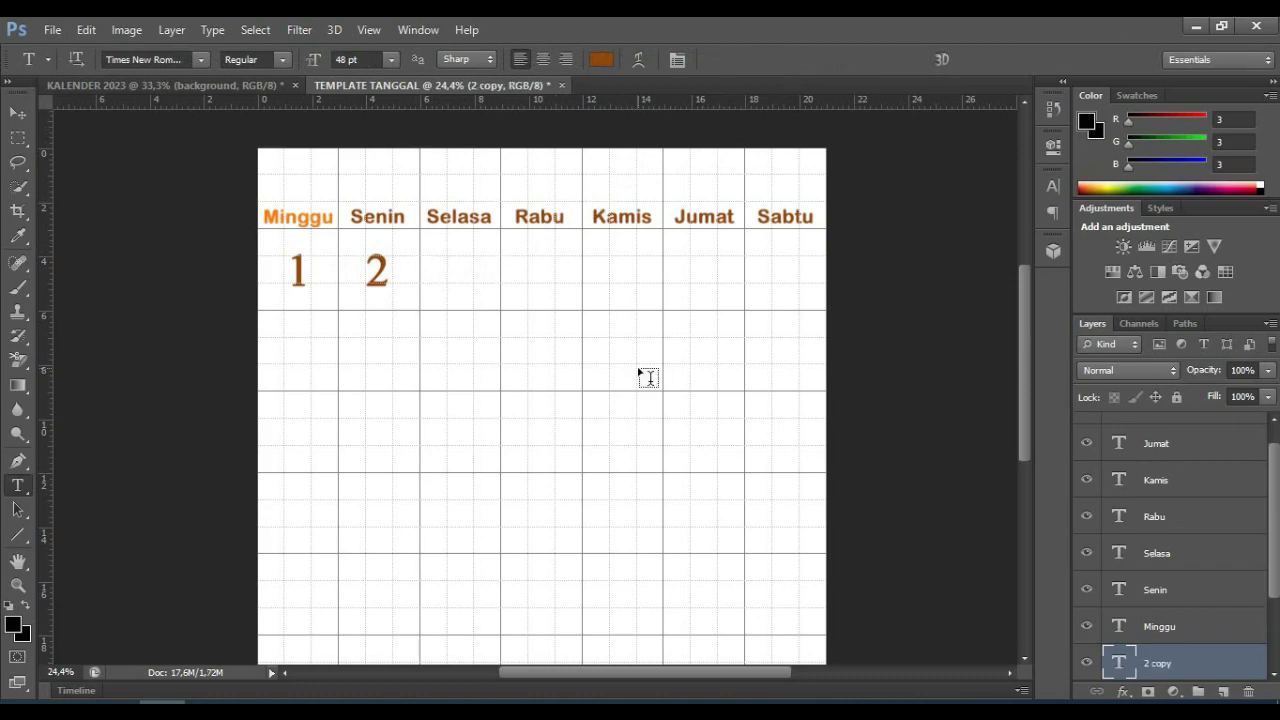
key(ctrl+t)
key(shift+Right)
key(shift+Right)
key(shift+Right)
key(shift+Right)
key(shift+Right)
key(shift+Right)
double_click(459, 270)
text(3)
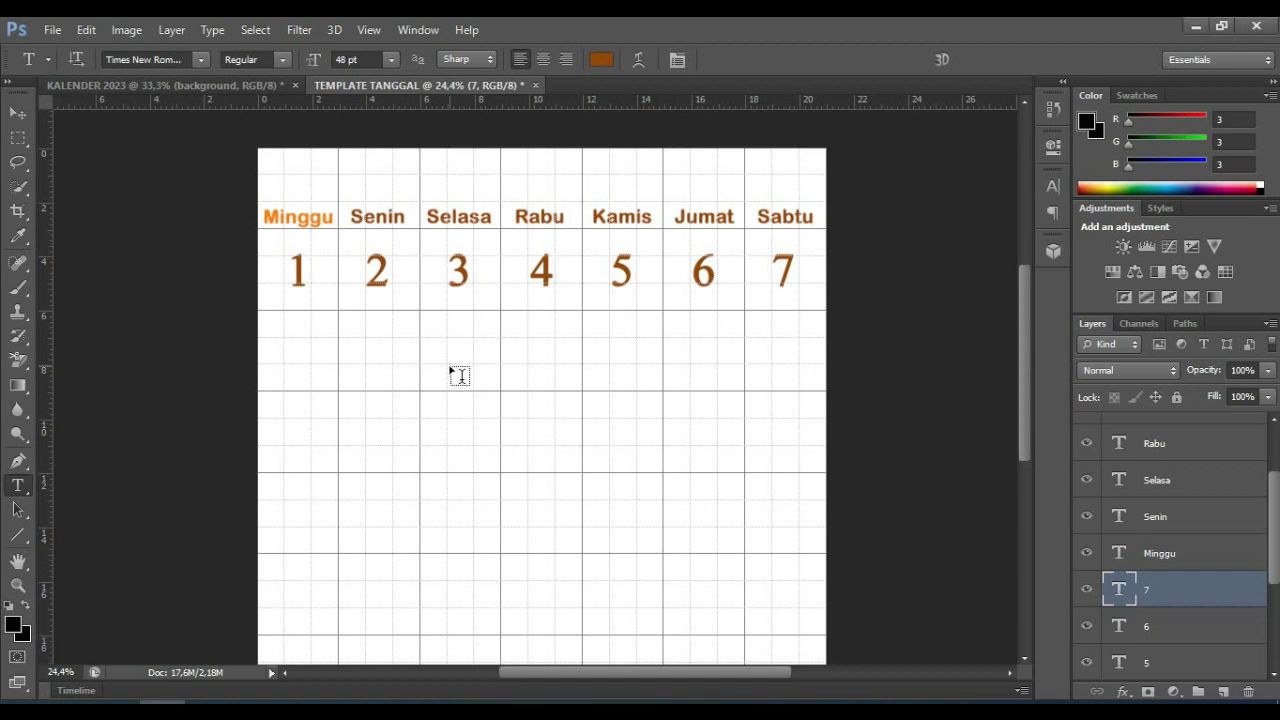
Recolour the date 1 to the Minggu heading's orange (fd7c04), sampled with the eyedropper.
double_click(300, 266)
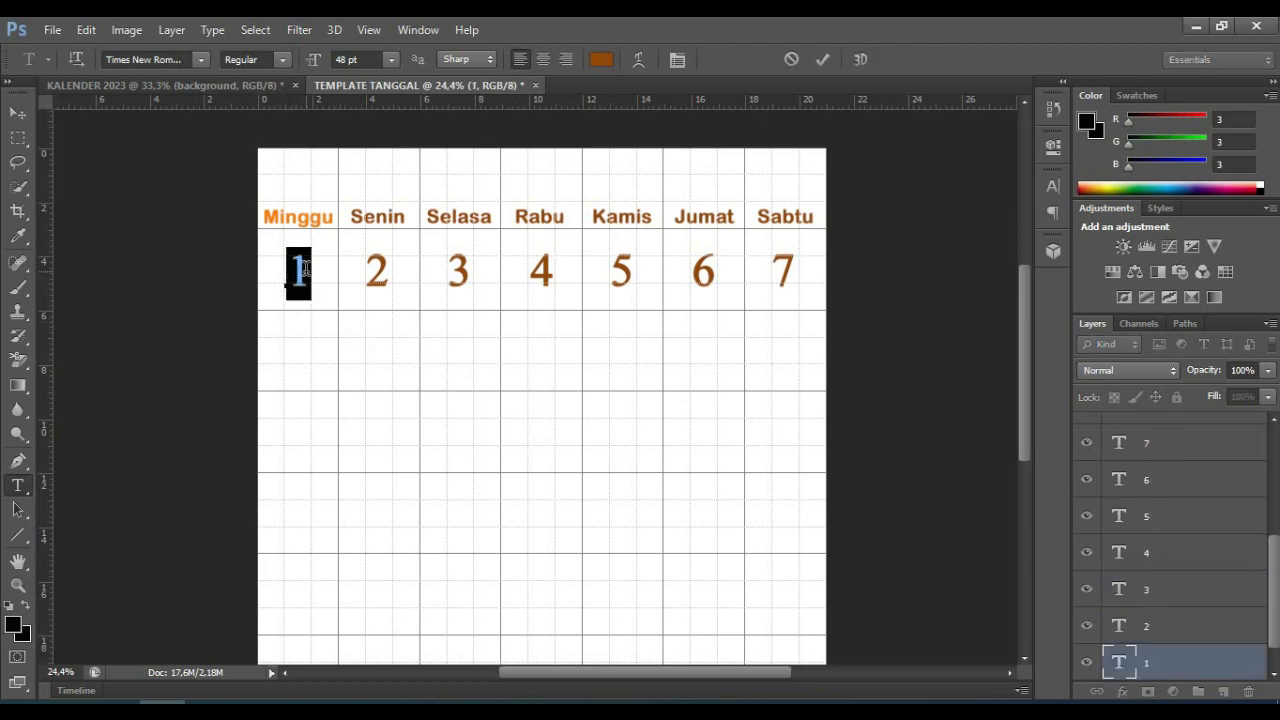
click(601, 60)
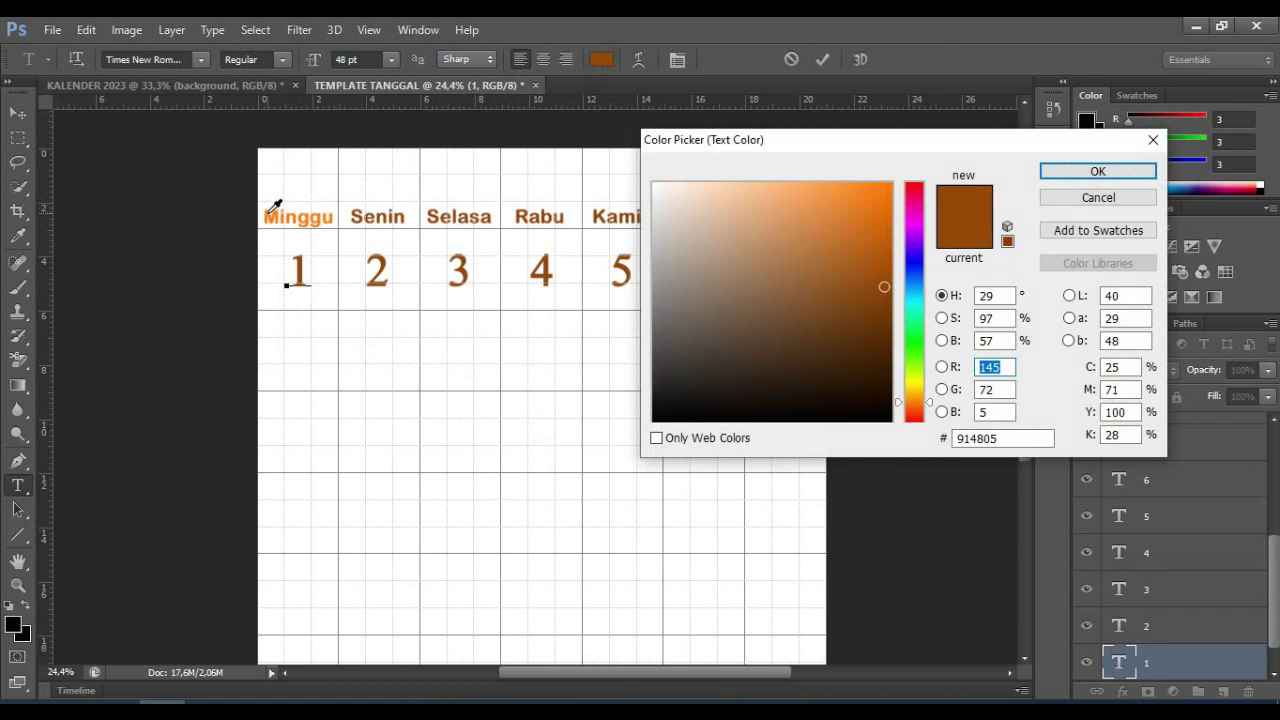
click(268, 211)
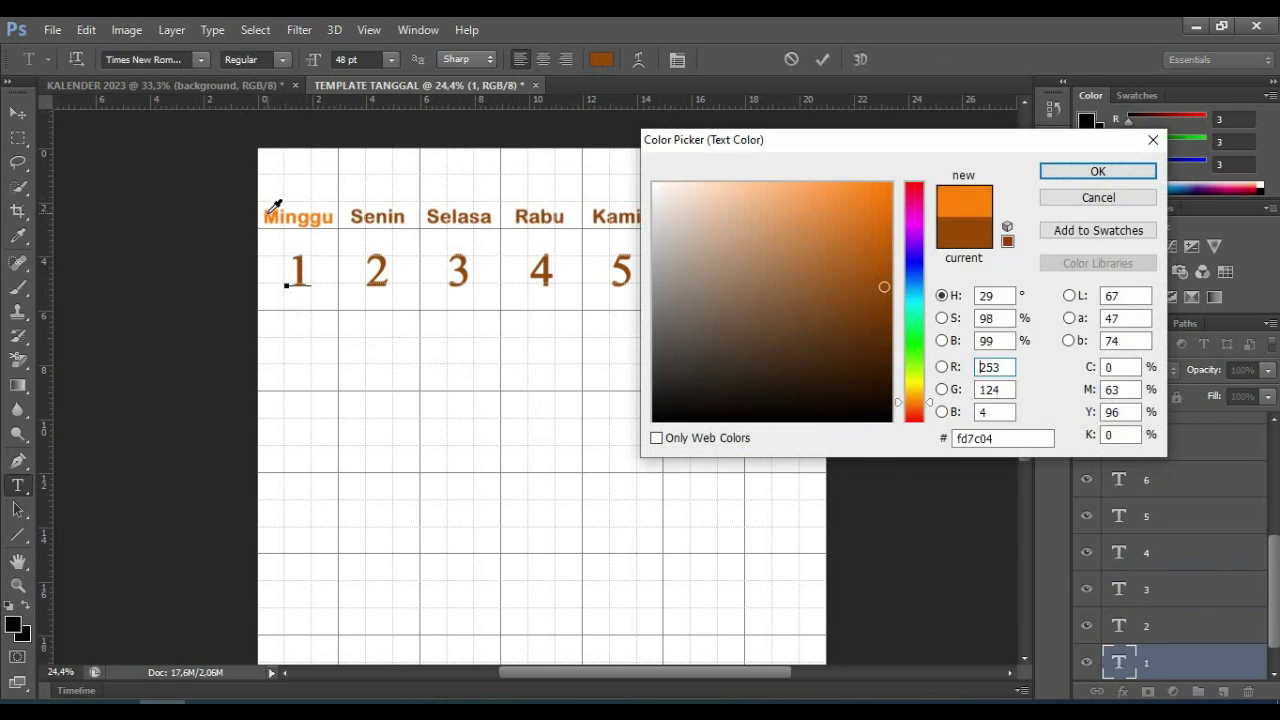
click(1139, 178)
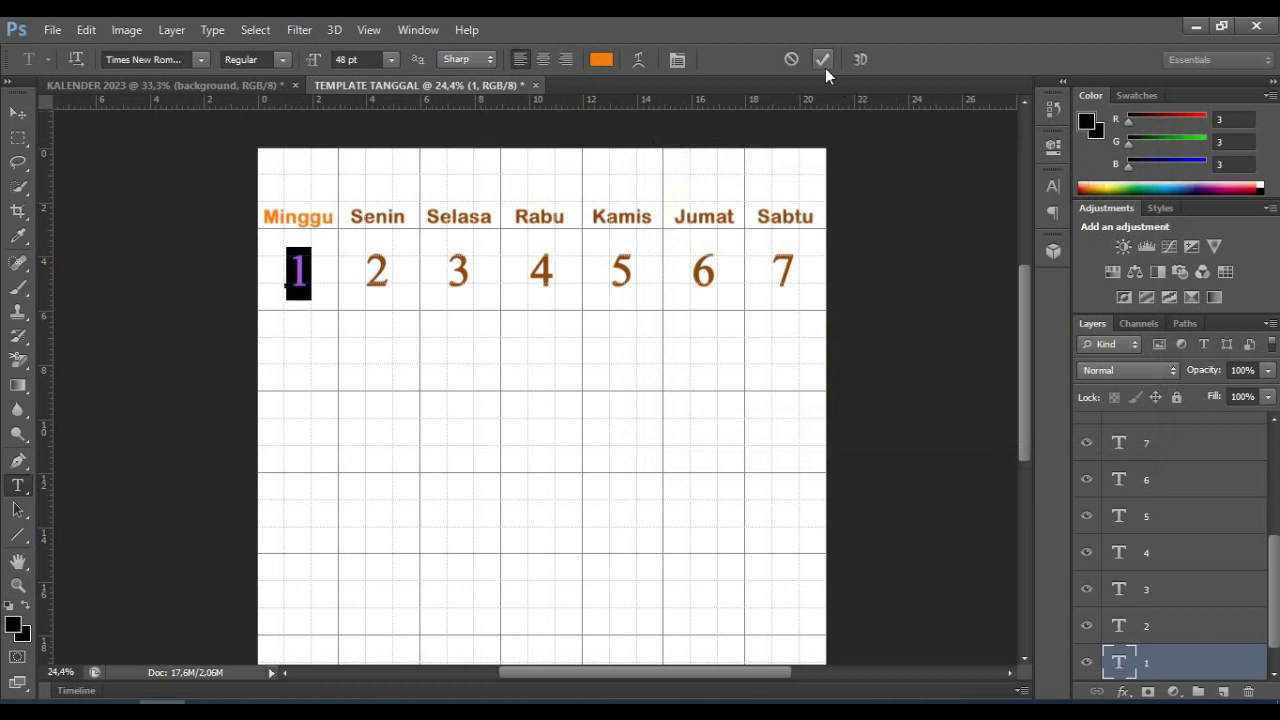
click(823, 64)
Duplicate the date layers 1–7 and move the copied row down into the second week row.
scroll(1180, 550, down, 2)
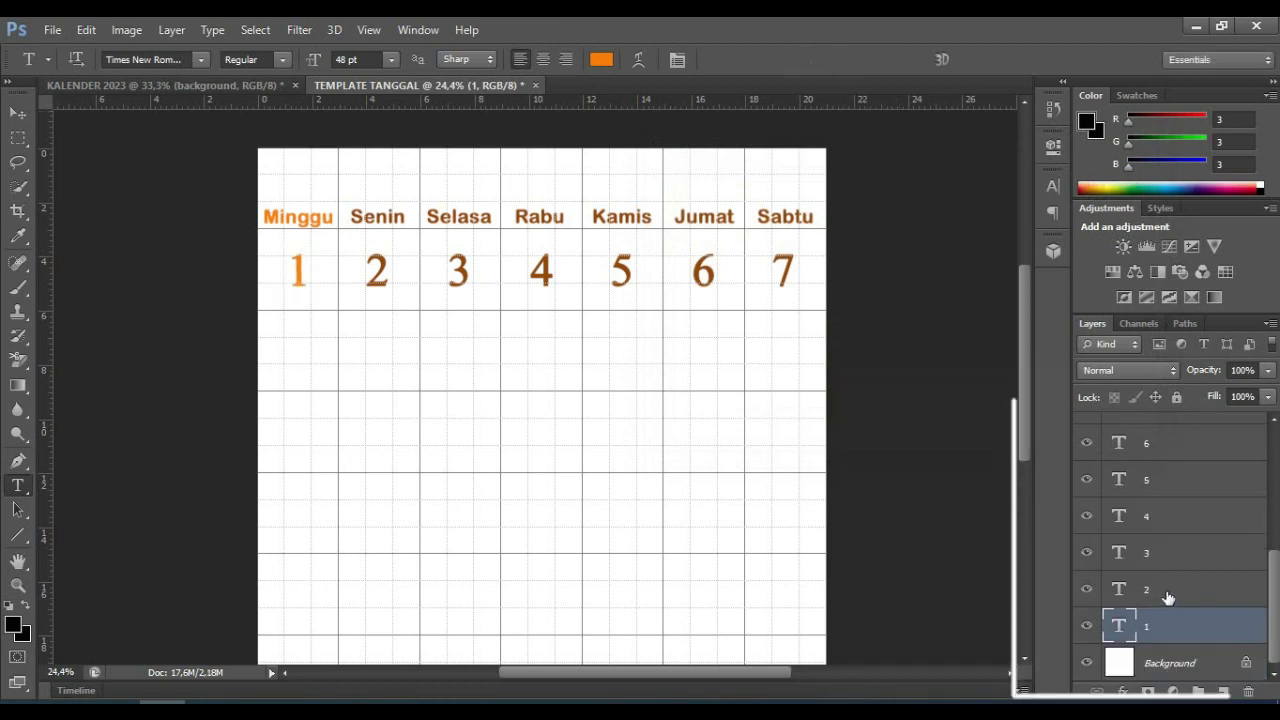
shift+click(1143, 486)
scroll(1163, 480, up, 2)
shift+click(1163, 480)
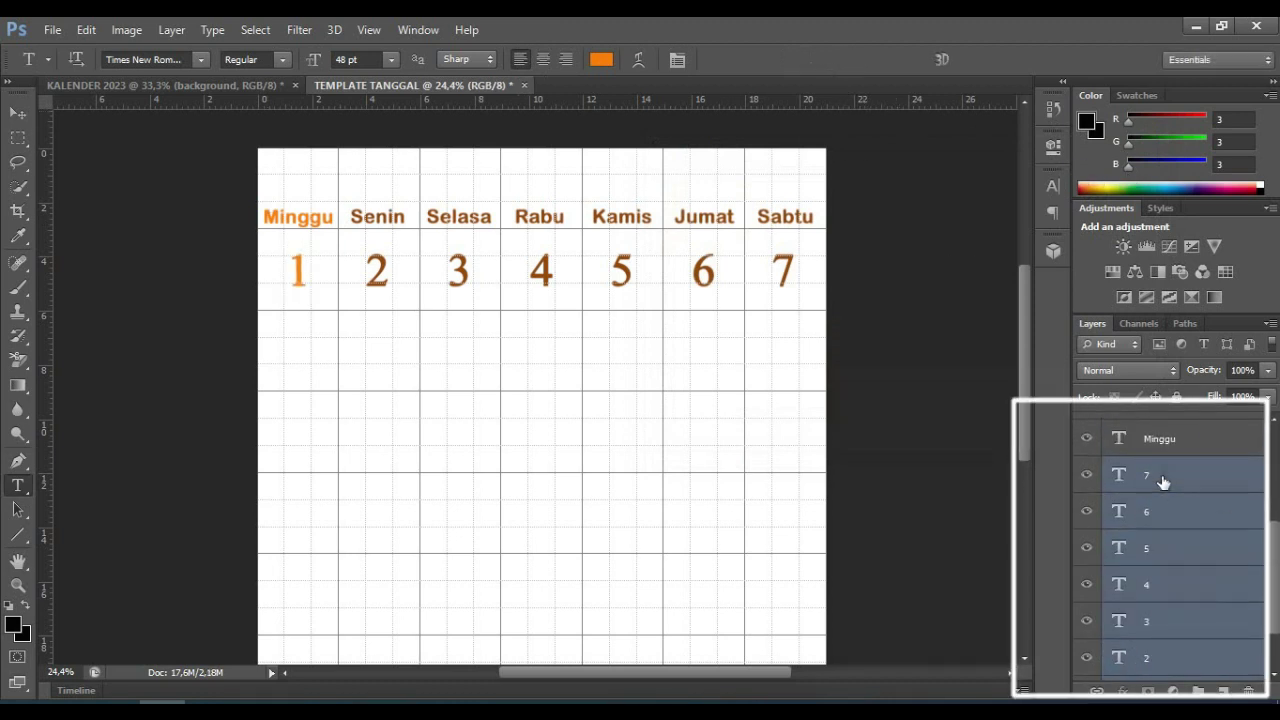
key(ctrl+j)
key(ctrl+t)
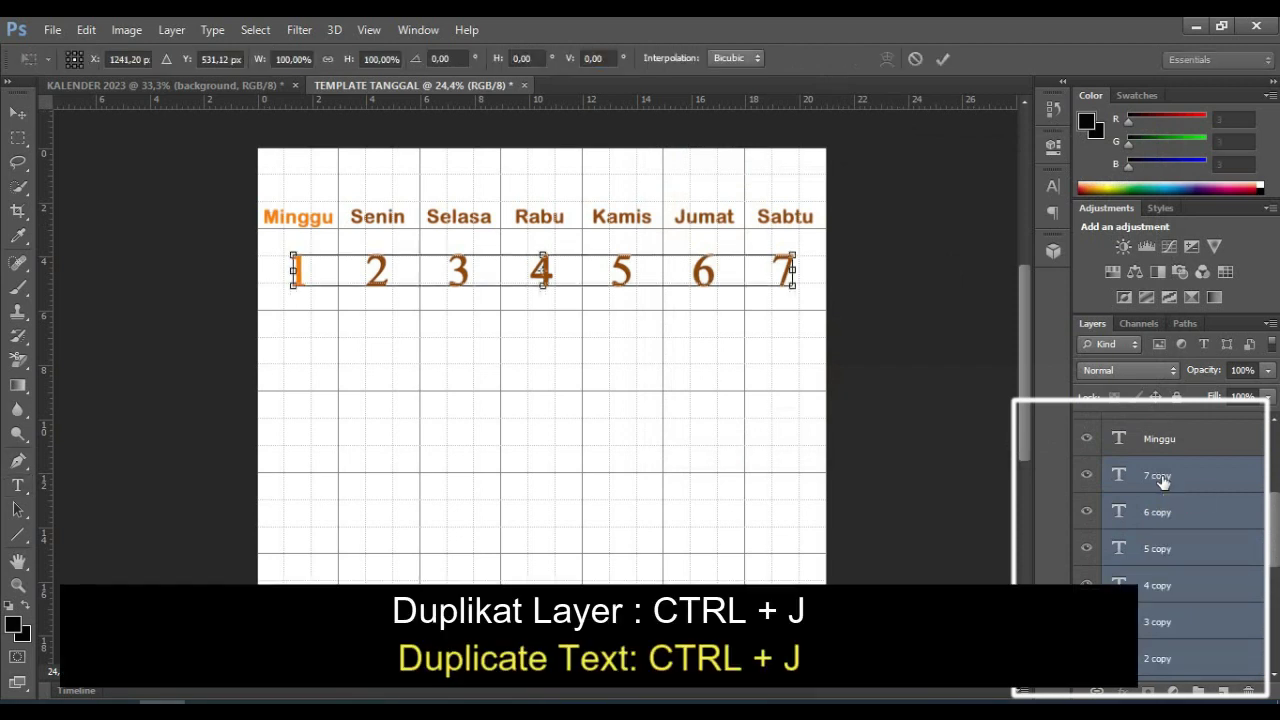
key(shift+Down)
key(shift+Down)
key(shift+Down)
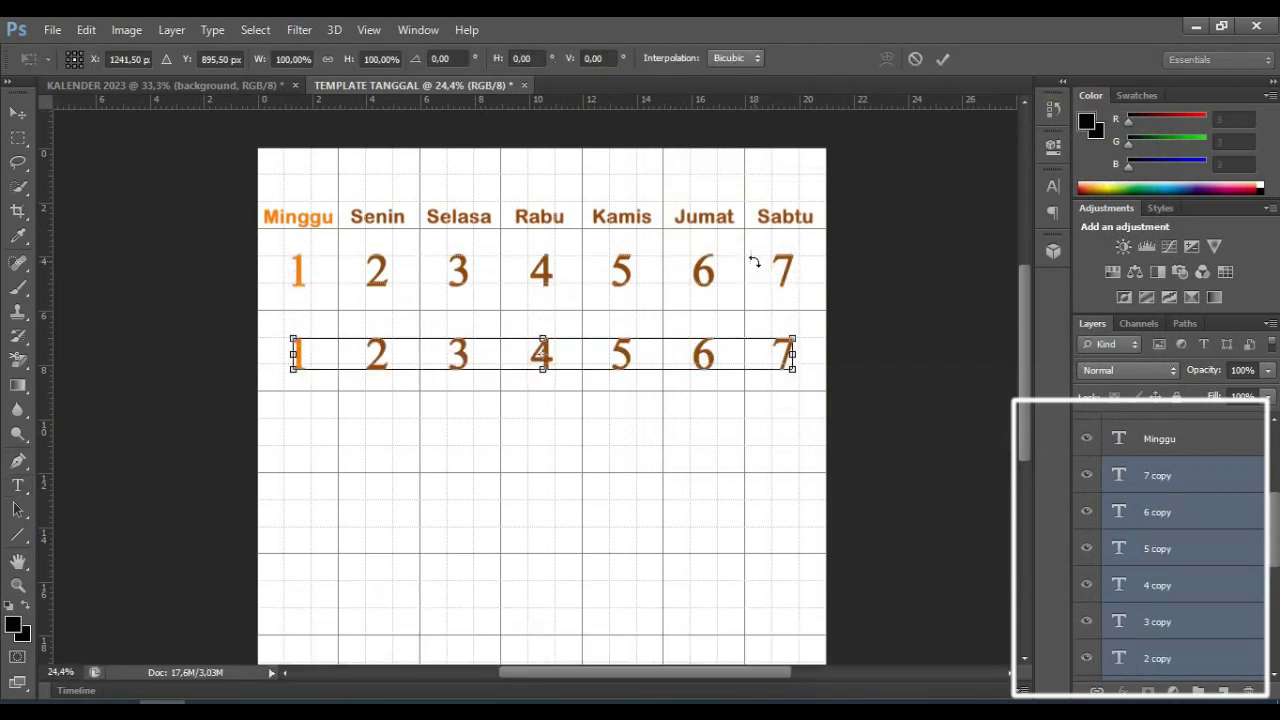
key(Up)
key(Up)
key(Up)
key(Up)
key(Up)
key(Up)
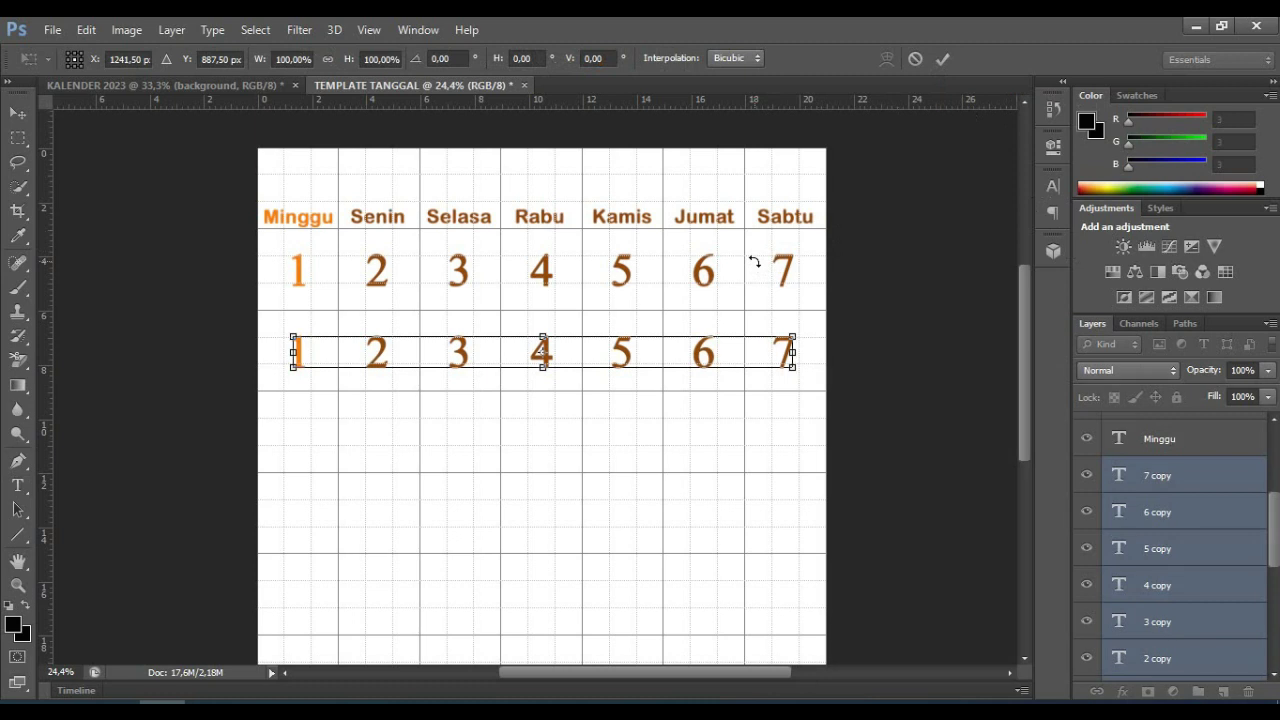
click(934, 64)
Change the first copied date in the second row to 8.
key(t)
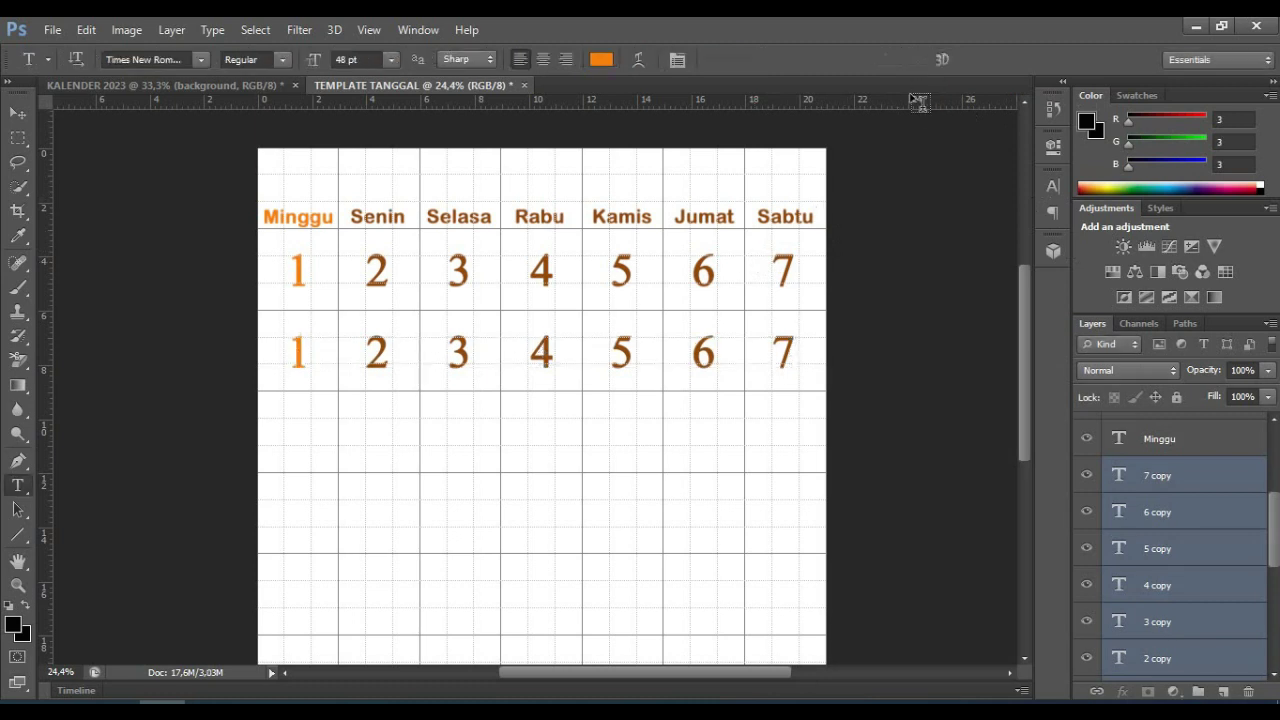
click(296, 350)
double_click(298, 348)
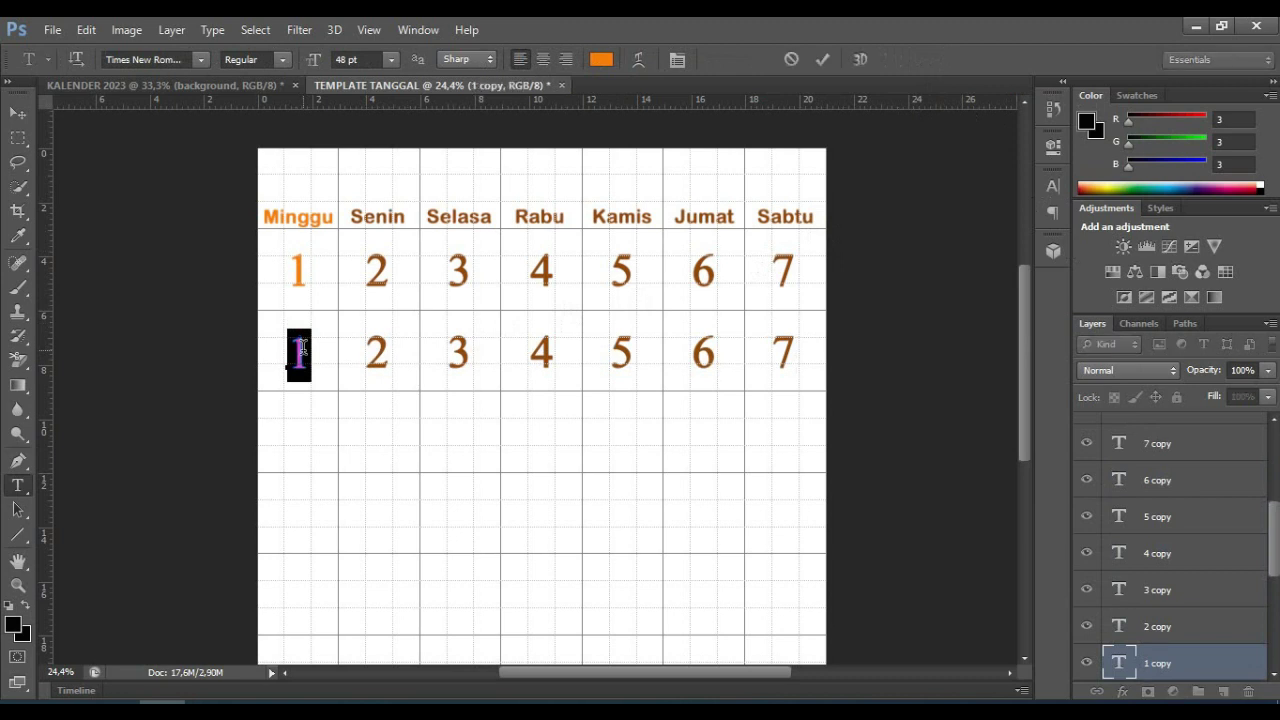
text(8)
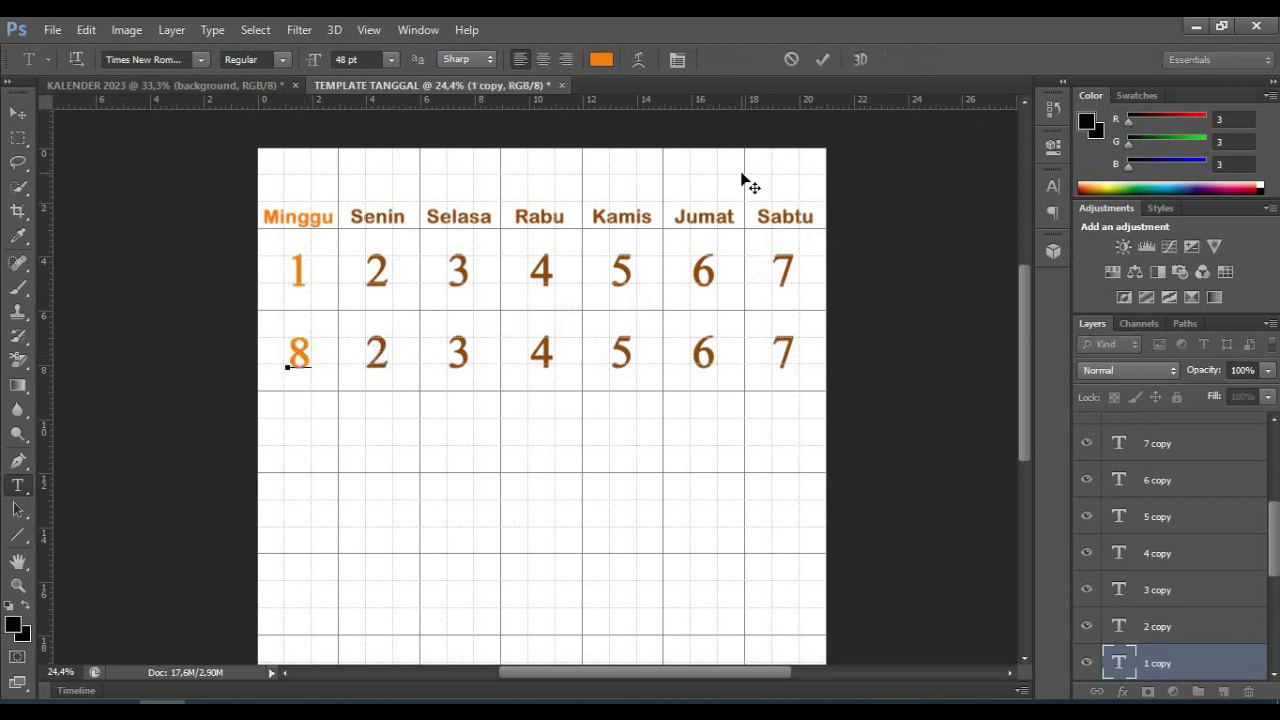
click(822, 59)
Renumber the rest of the second week row as dates 9 through 14.
double_click(378, 350)
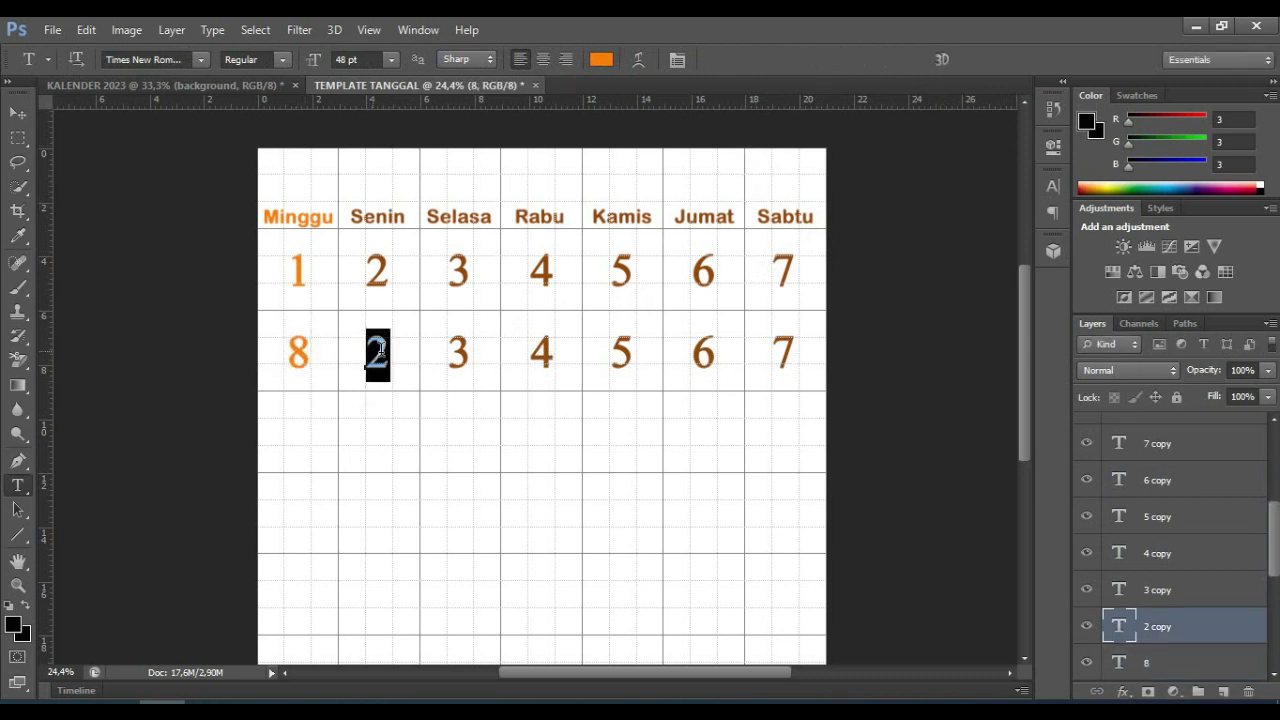
text(9)
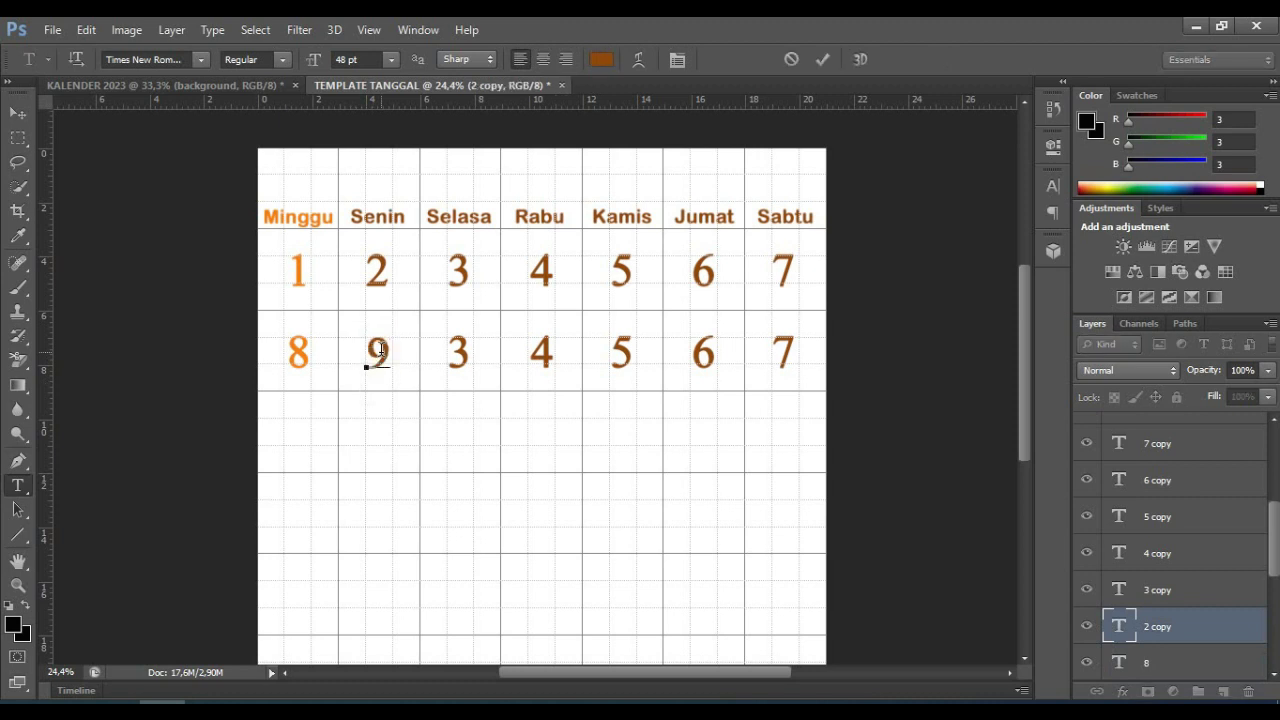
click(821, 60)
double_click(458, 352)
text(10)
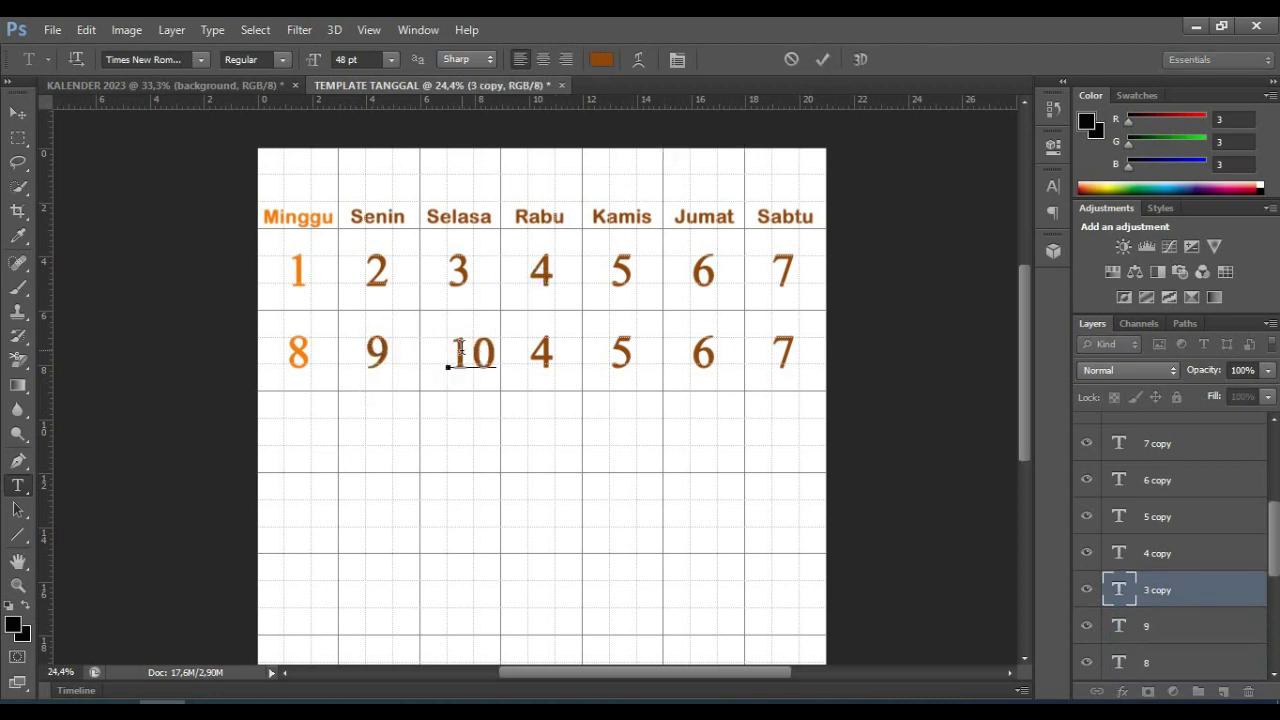
key(ctrl+Return)
double_click(541, 352)
text(11)
double_click(621, 352)
text(12)
double_click(703, 352)
text(13)
click(821, 60)
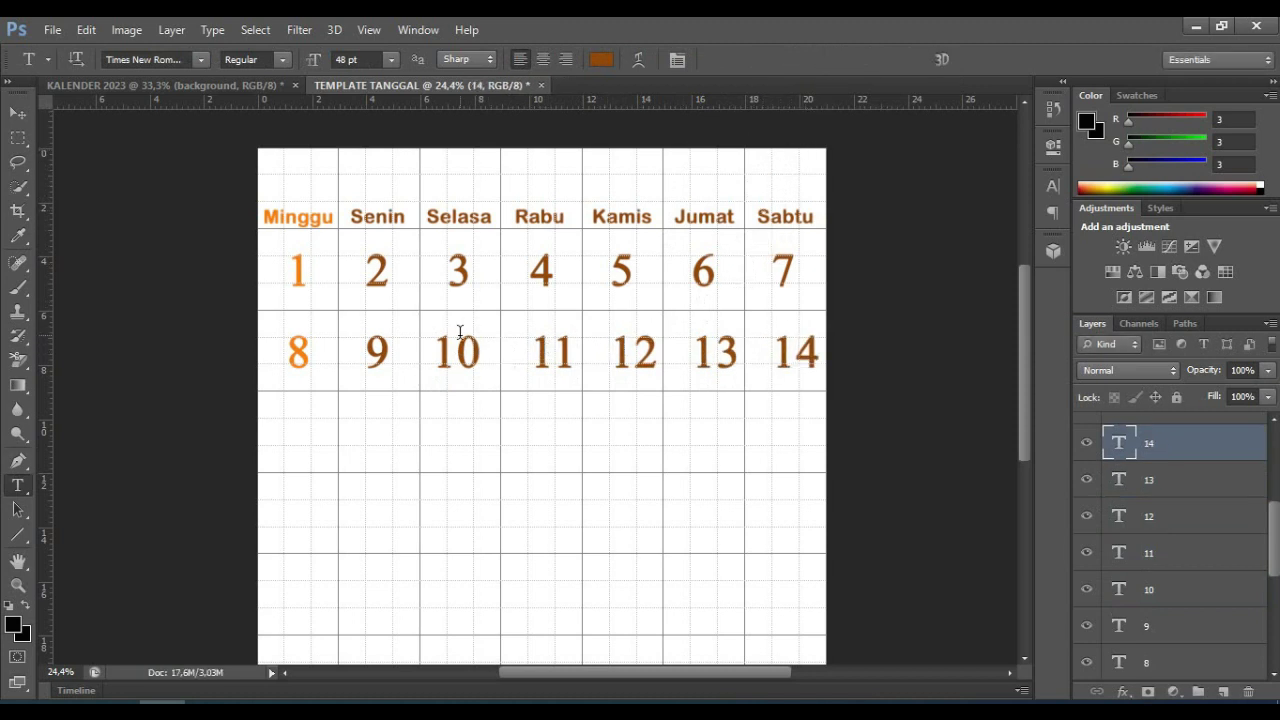
Shift the dates 11, 12, 13 and 14 left to centre them in their cells.
click(18, 113)
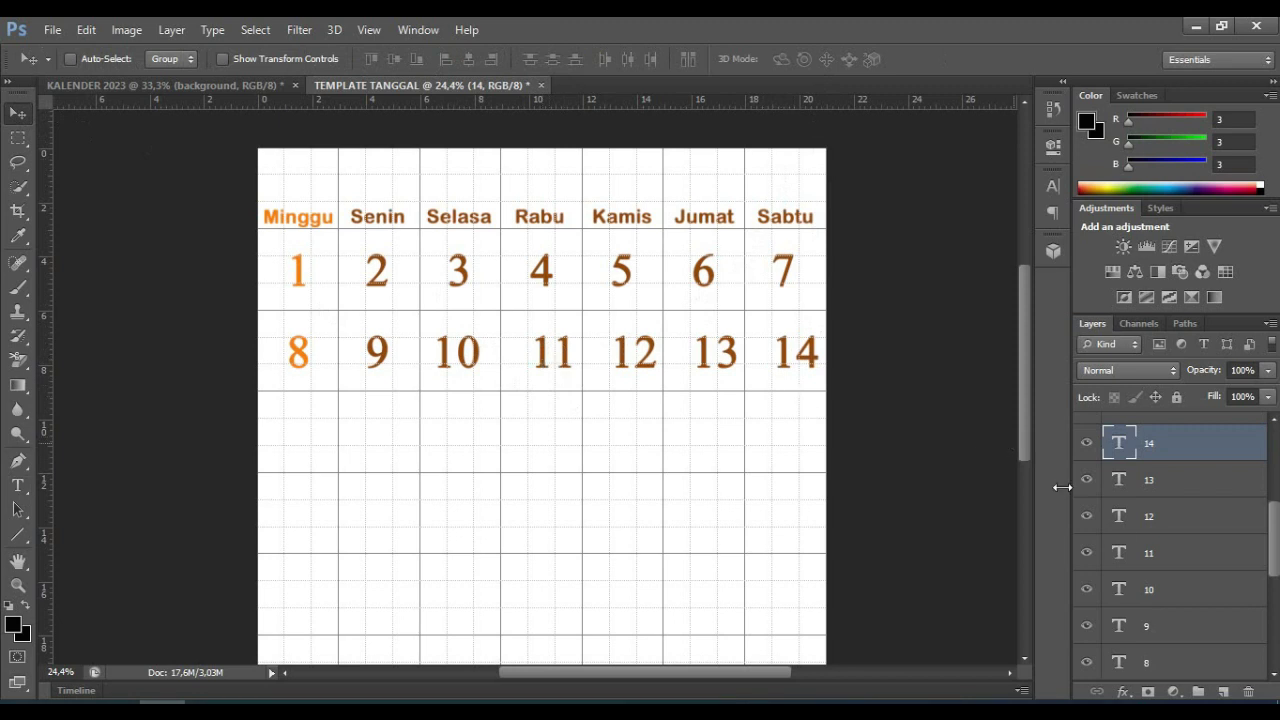
click(1186, 558)
key(shift+Left)
key(shift+Left)
key(shift+Left)
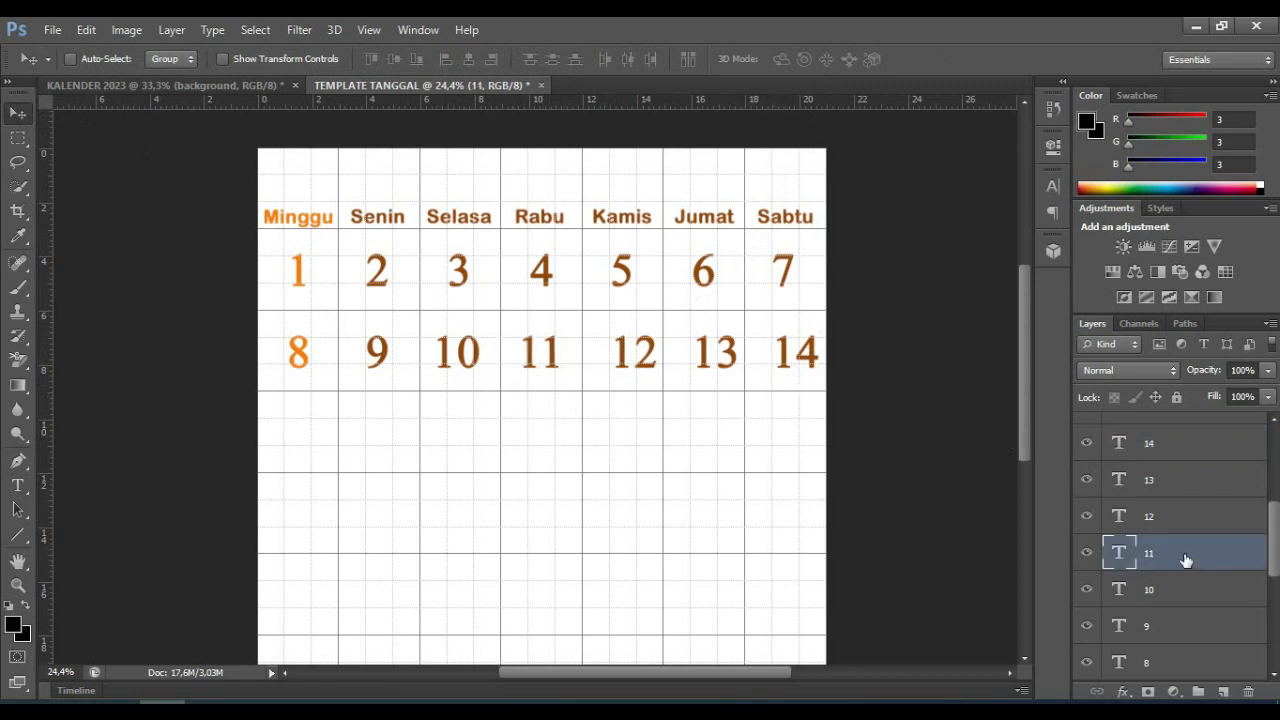
click(1145, 516)
key(shift+Left)
key(shift+Left)
key(shift+Left)
click(1155, 481)
key(shift+Left)
key(shift+Left)
key(shift+Left)
key(shift+Left)
click(1179, 441)
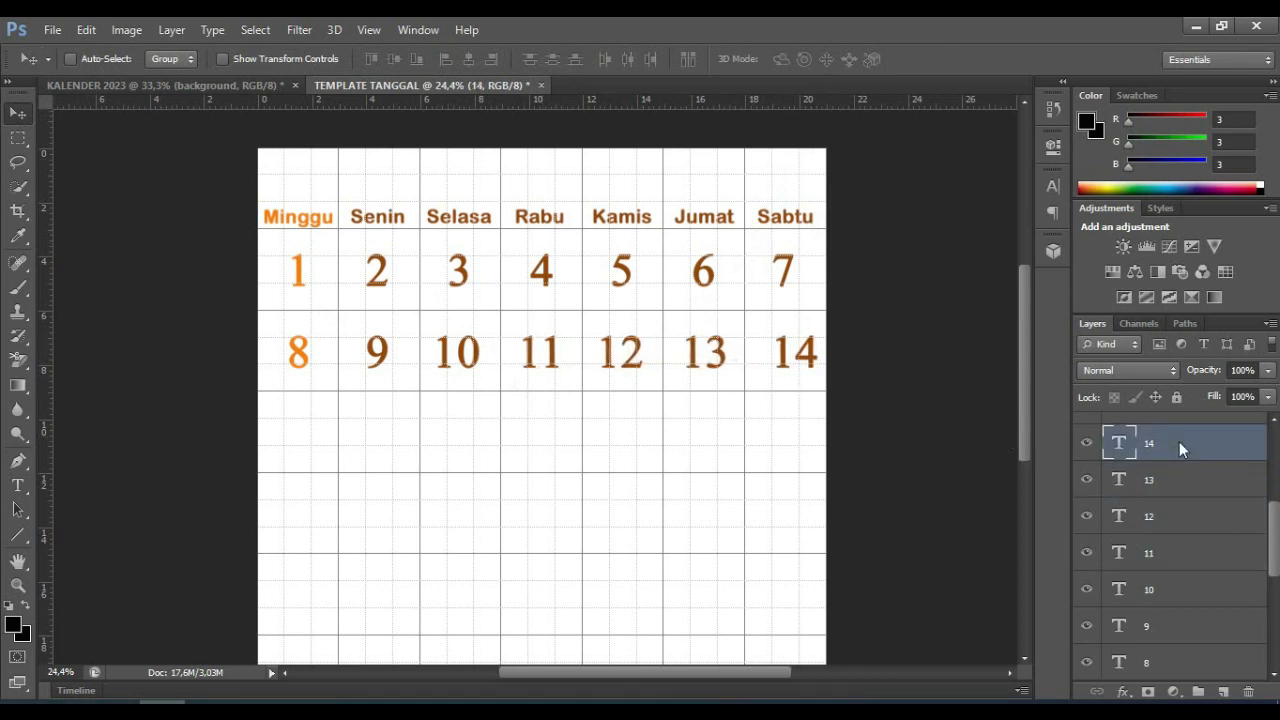
key(shift+Left)
key(shift+Left)
key(shift+Left)
Duplicate the week-two date layers 8–14 and begin moving the copy down a row.
scroll(1180, 447, down, 1)
shift+click(1165, 484)
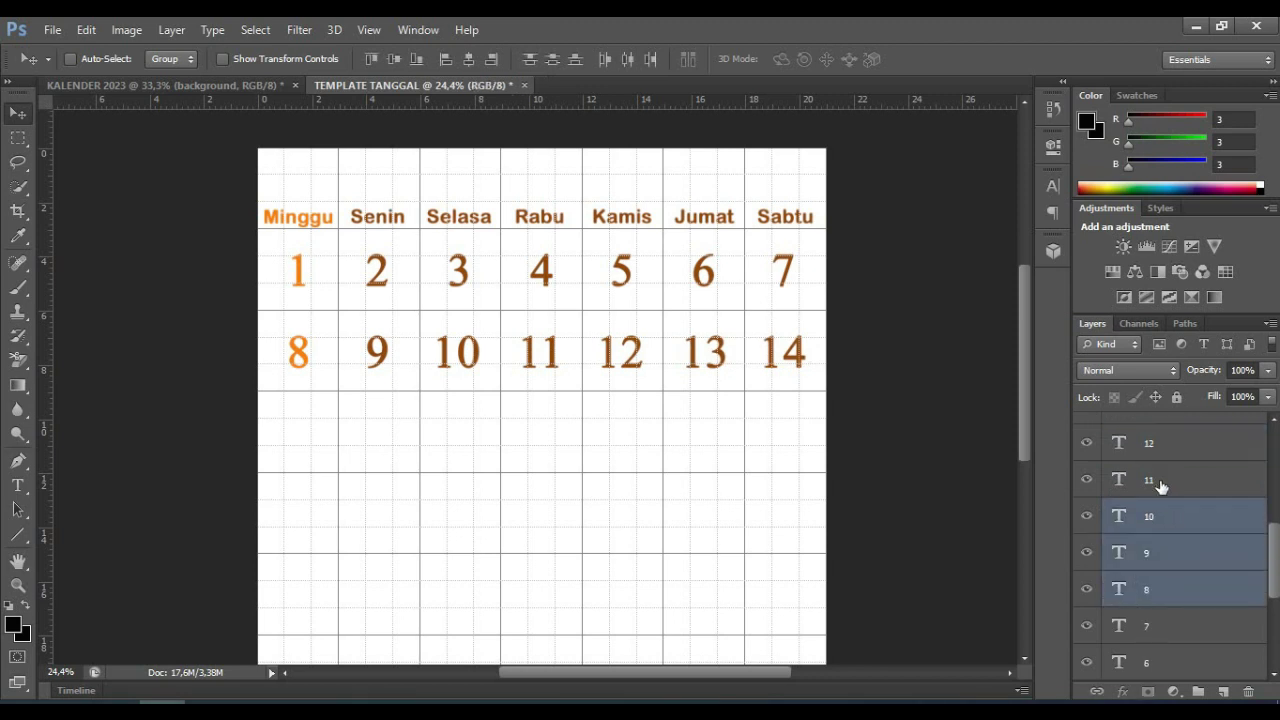
scroll(1180, 457, up, 1)
key(ctrl+j)
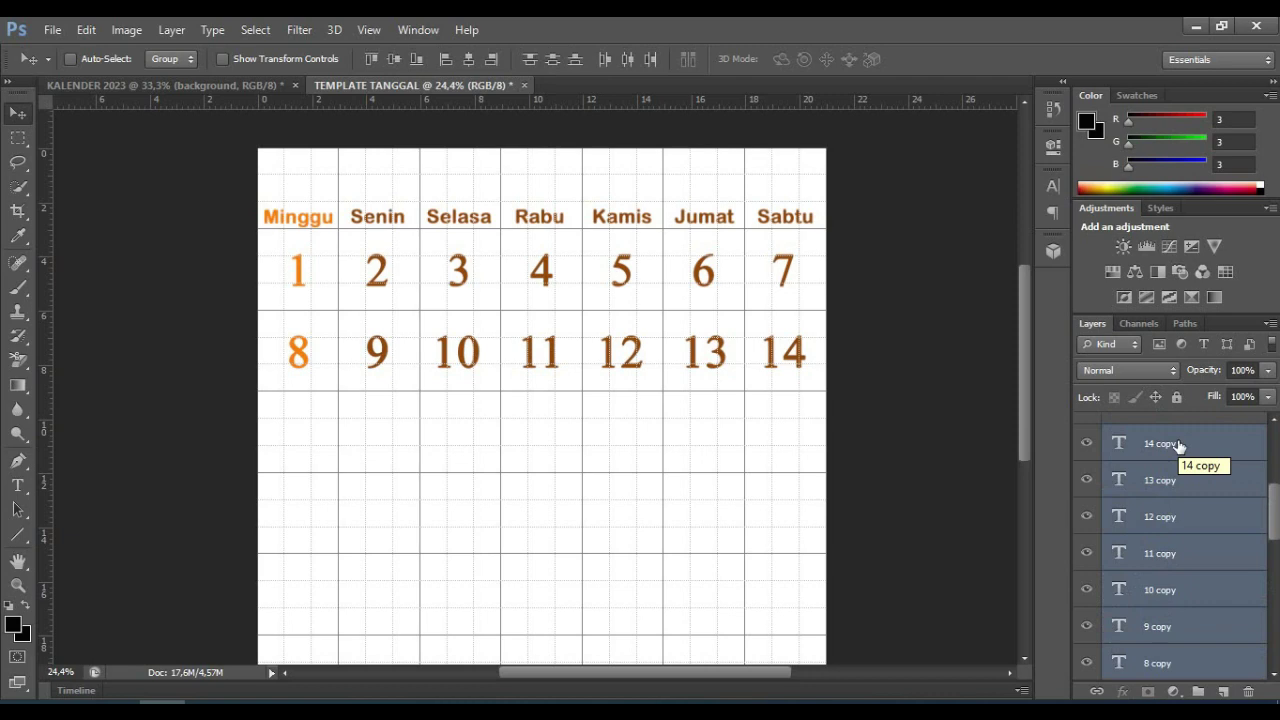
key(ctrl+t)
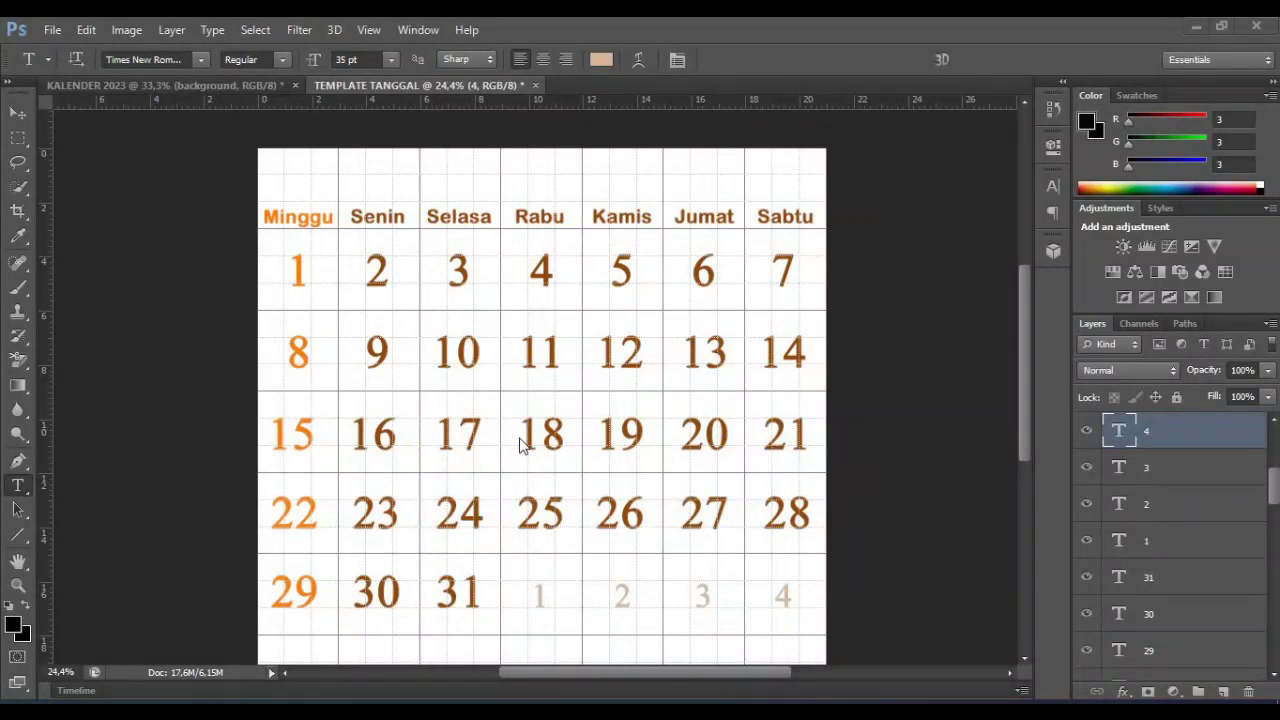
Select the Background layer so the new label is created just above it.
click(18, 112)
scroll(1158, 487, down, 7)
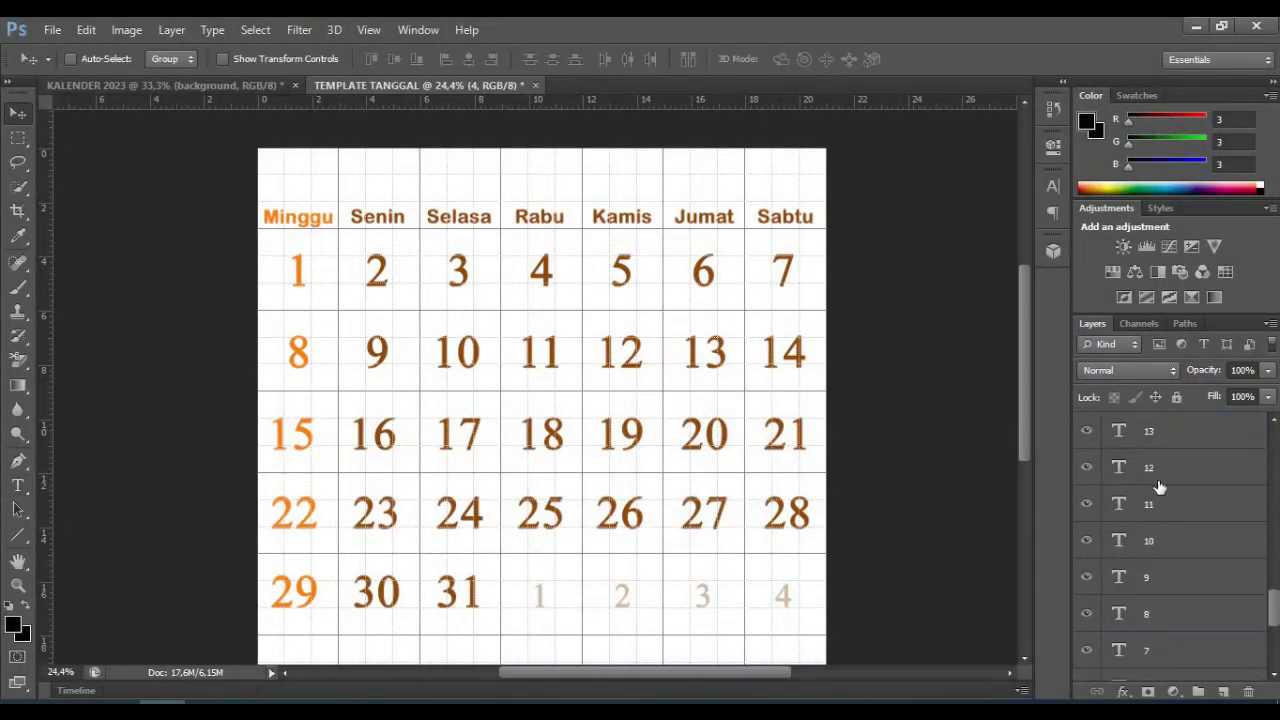
scroll(1158, 487, down, 3)
click(1186, 666)
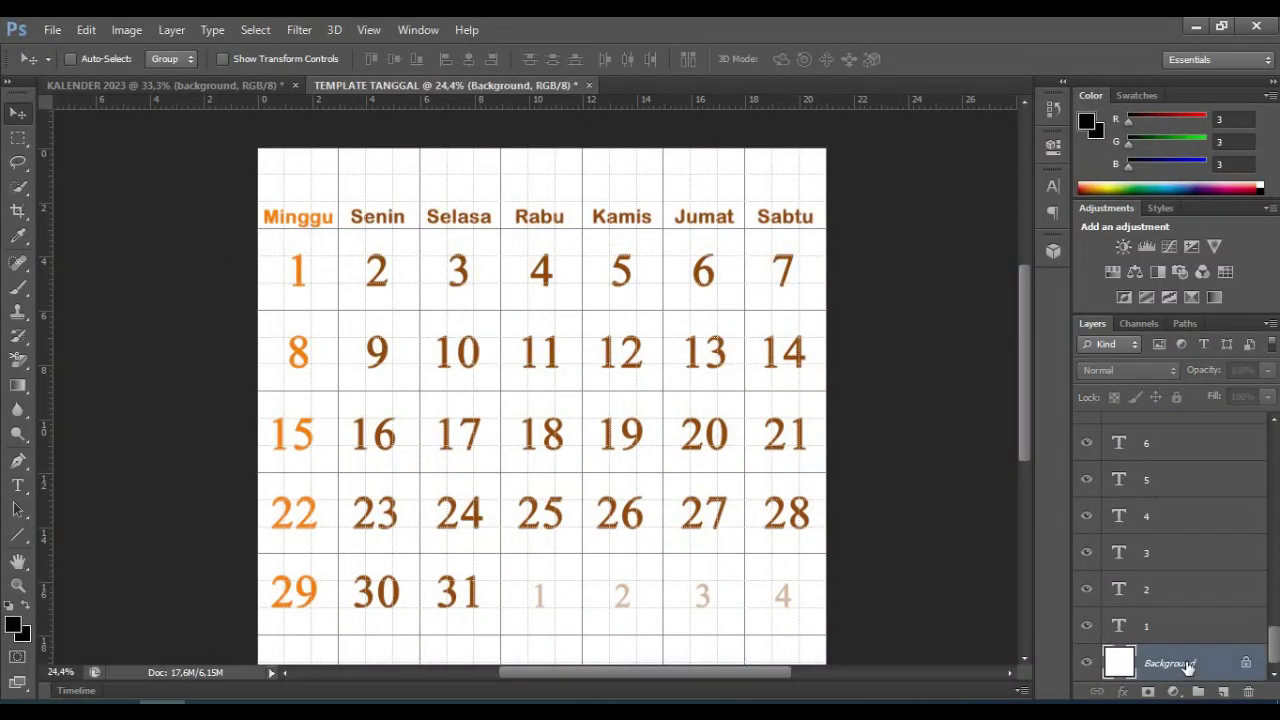
scroll(548, 565, down, 2)
Add an '8 Pahing' text label beside date 1, coloured with Minggu's sampled orange.
click(18, 487)
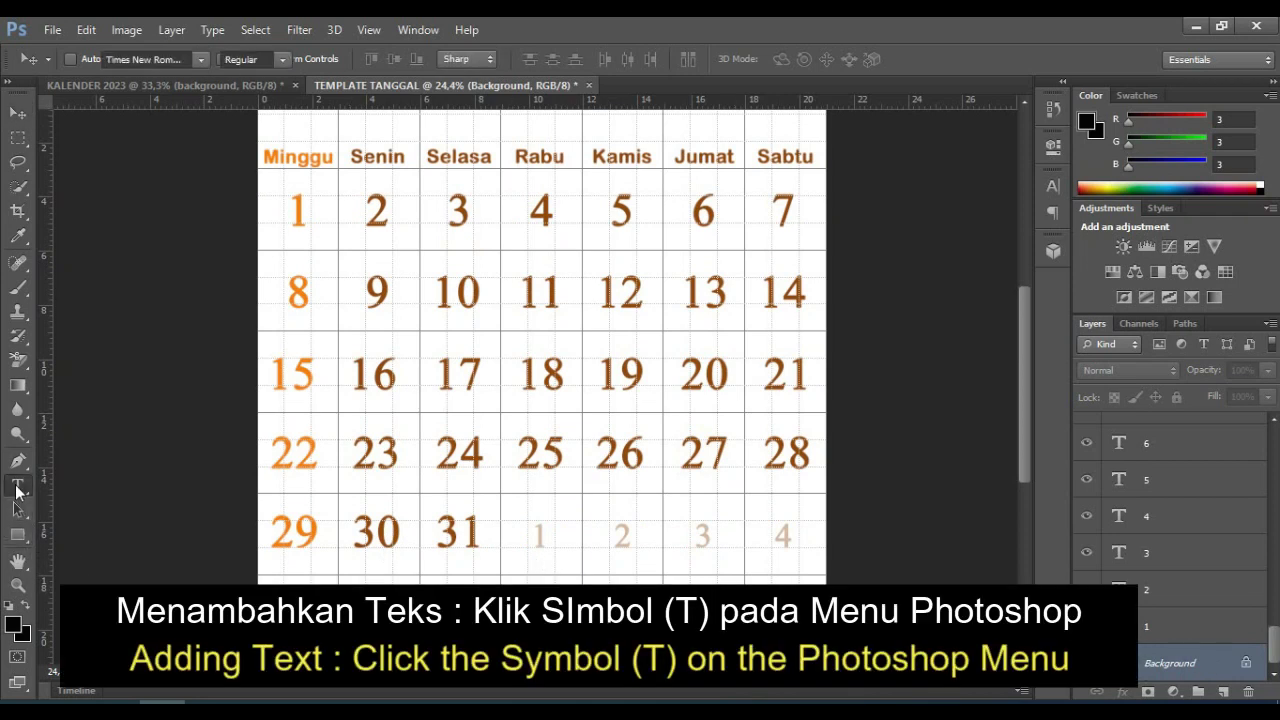
click(264, 236)
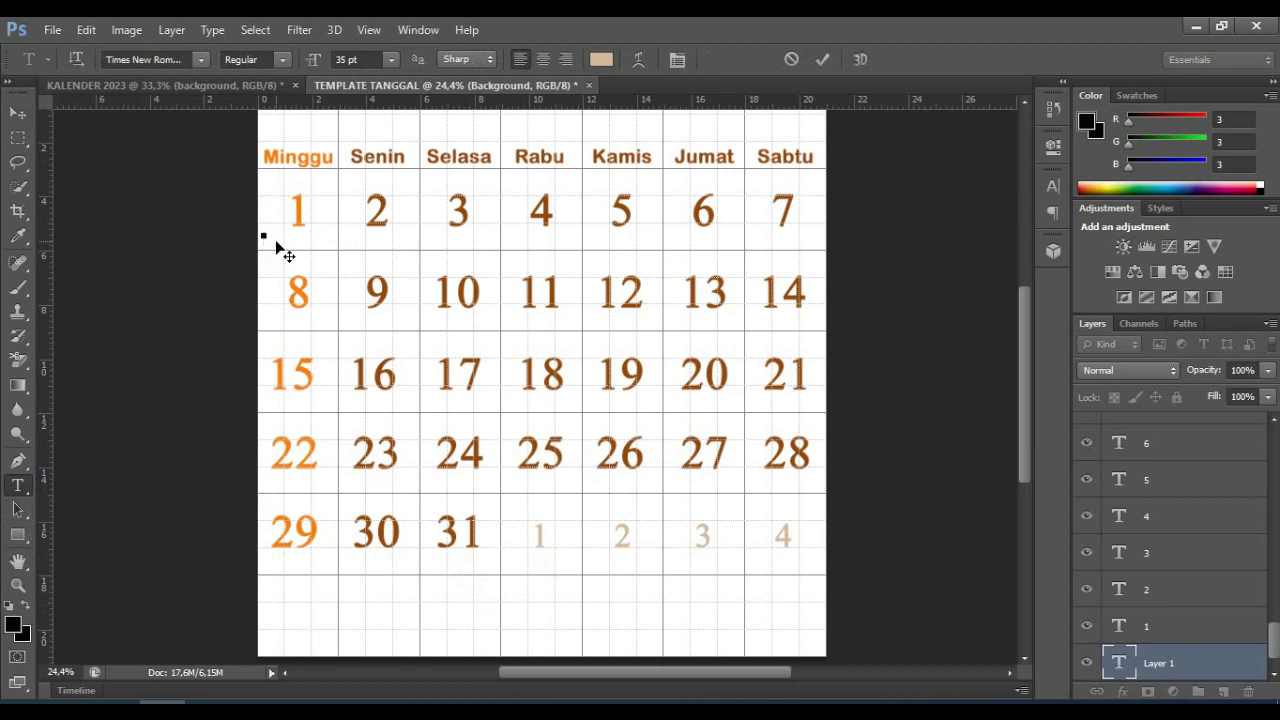
text(8 Pa)
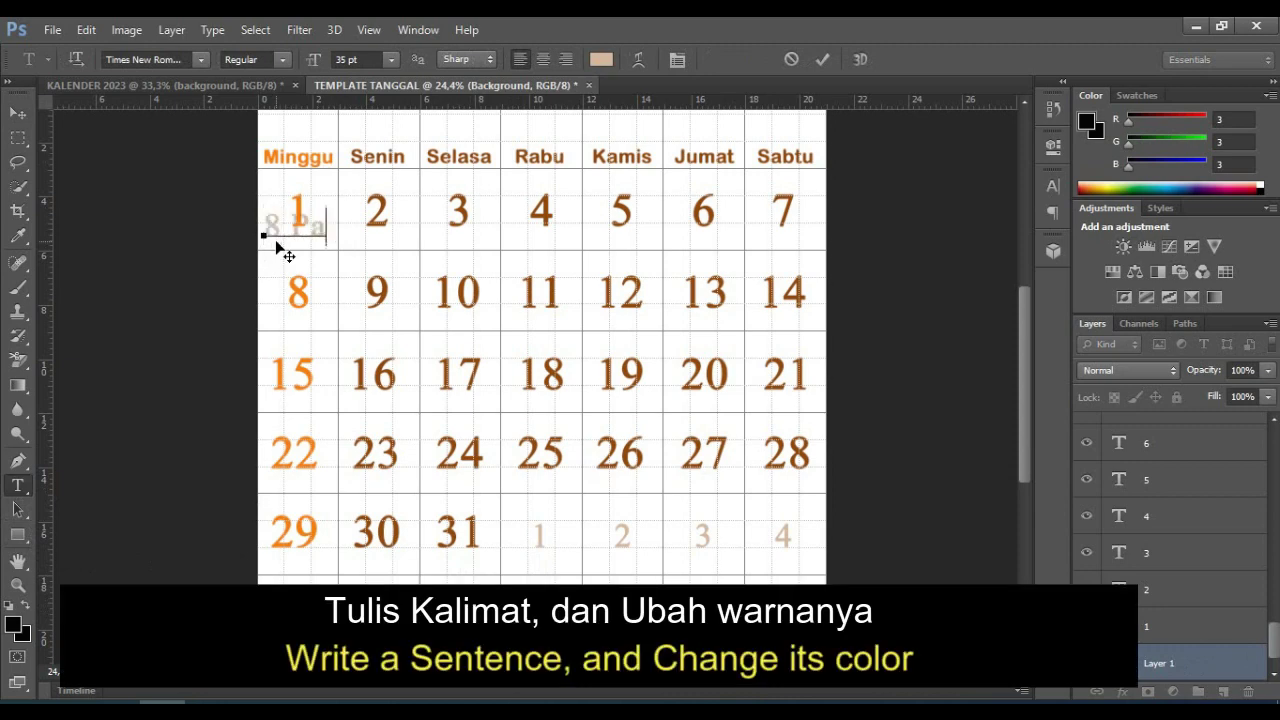
text(hing)
click(601, 59)
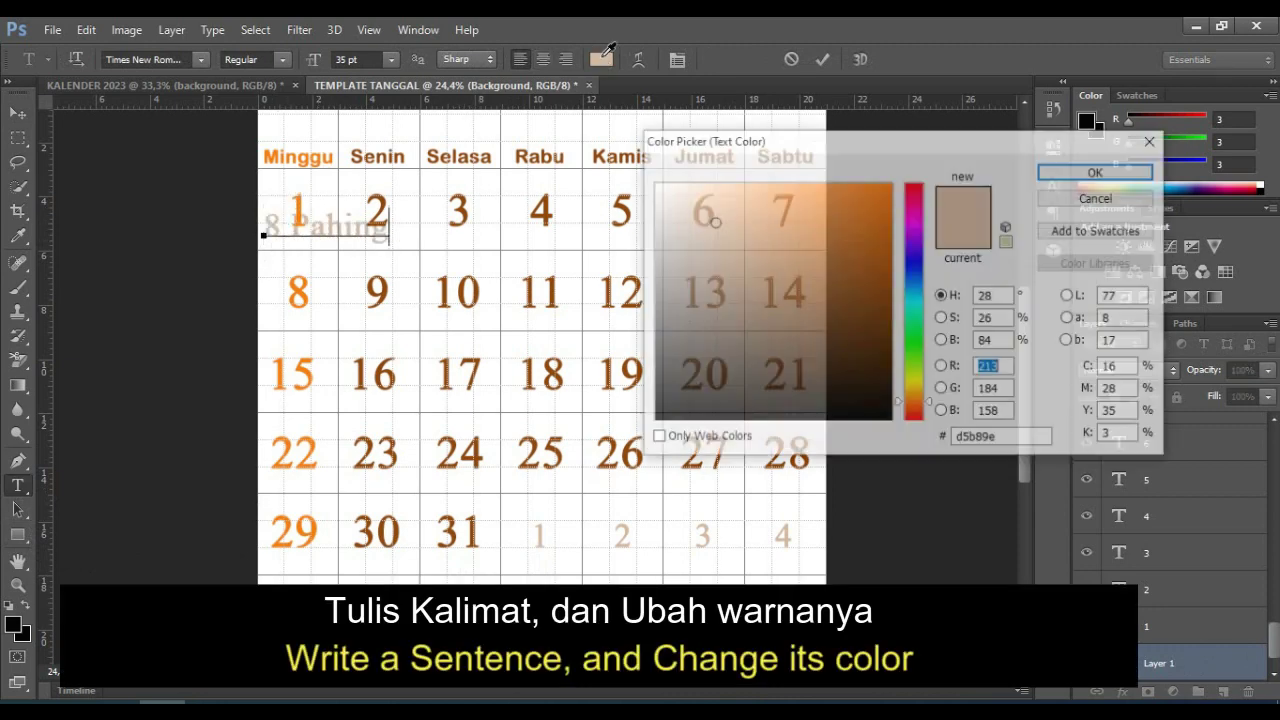
click(280, 150)
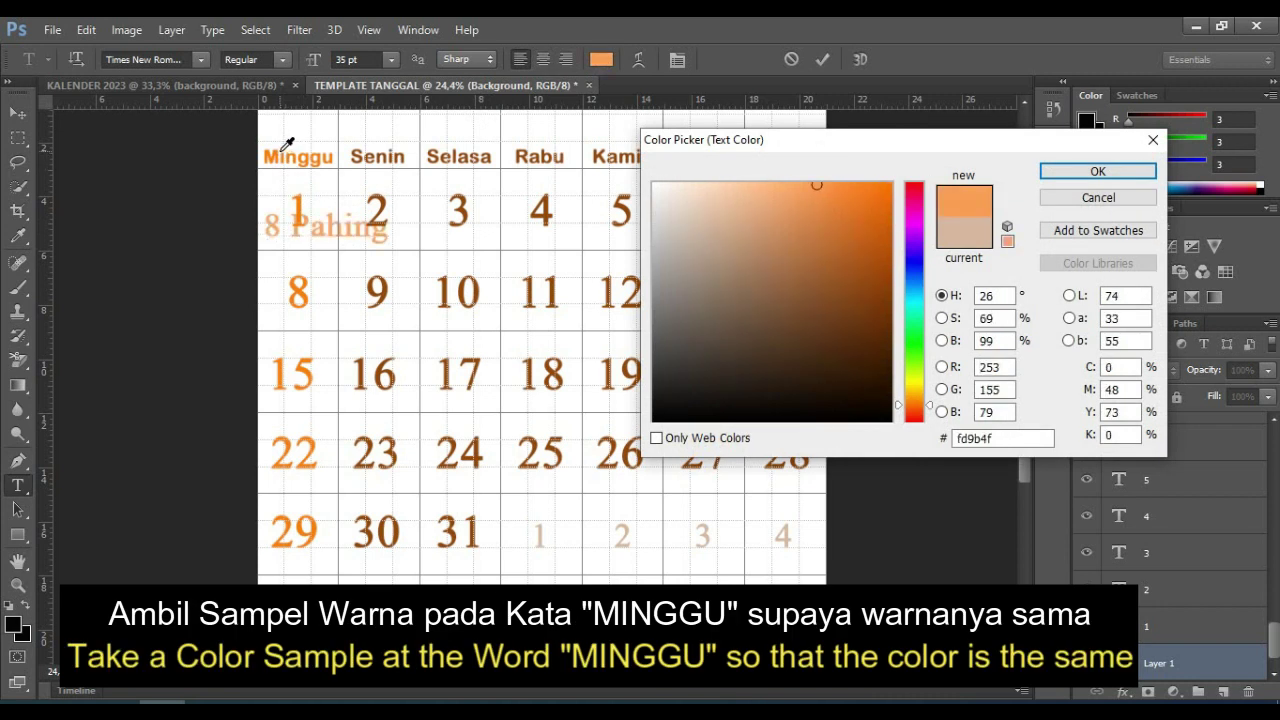
click(284, 148)
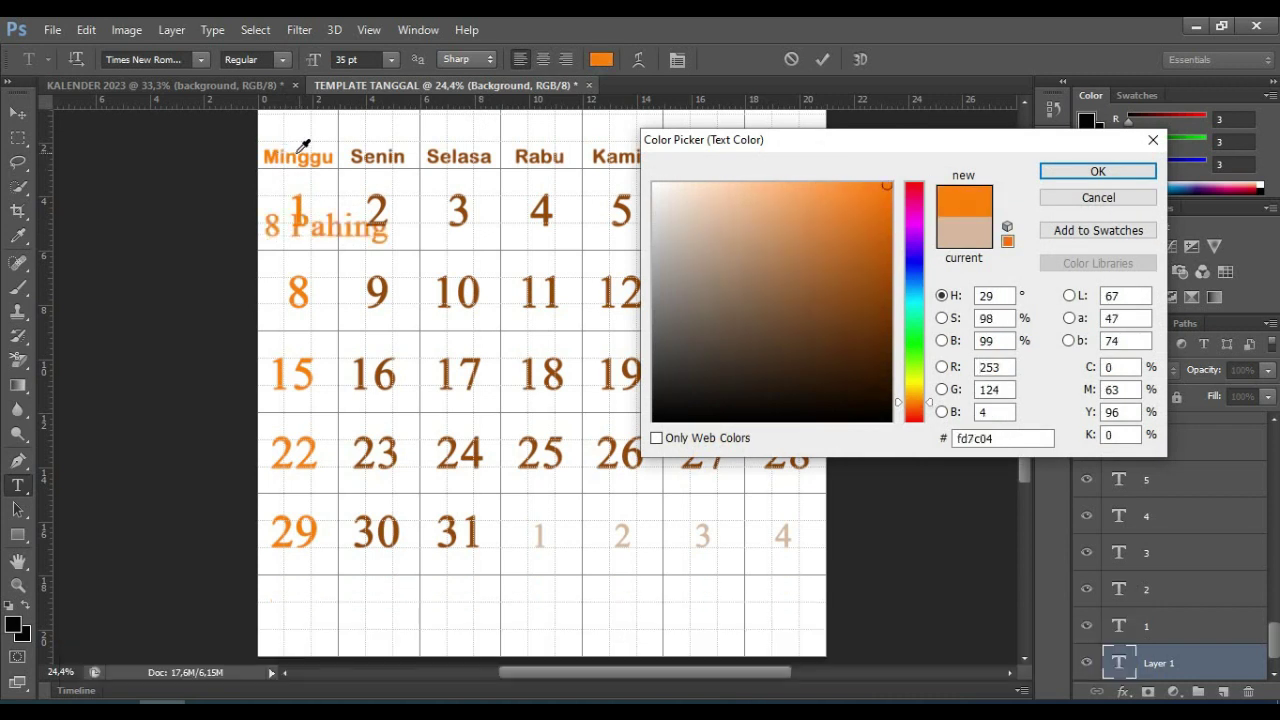
click(1089, 172)
text(16)
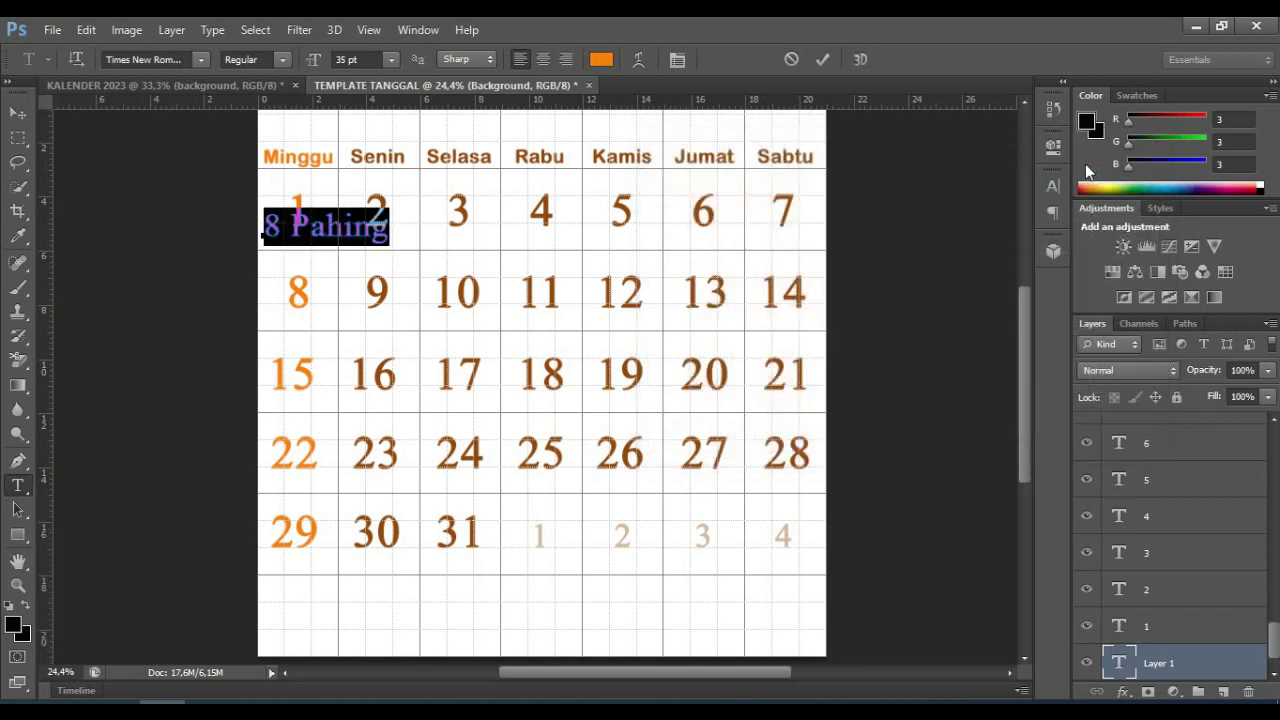
Commit the 16 pt '8 Pahing' label and place a duplicate under date 2.
click(822, 59)
key(ctrl+t)
key(Return)
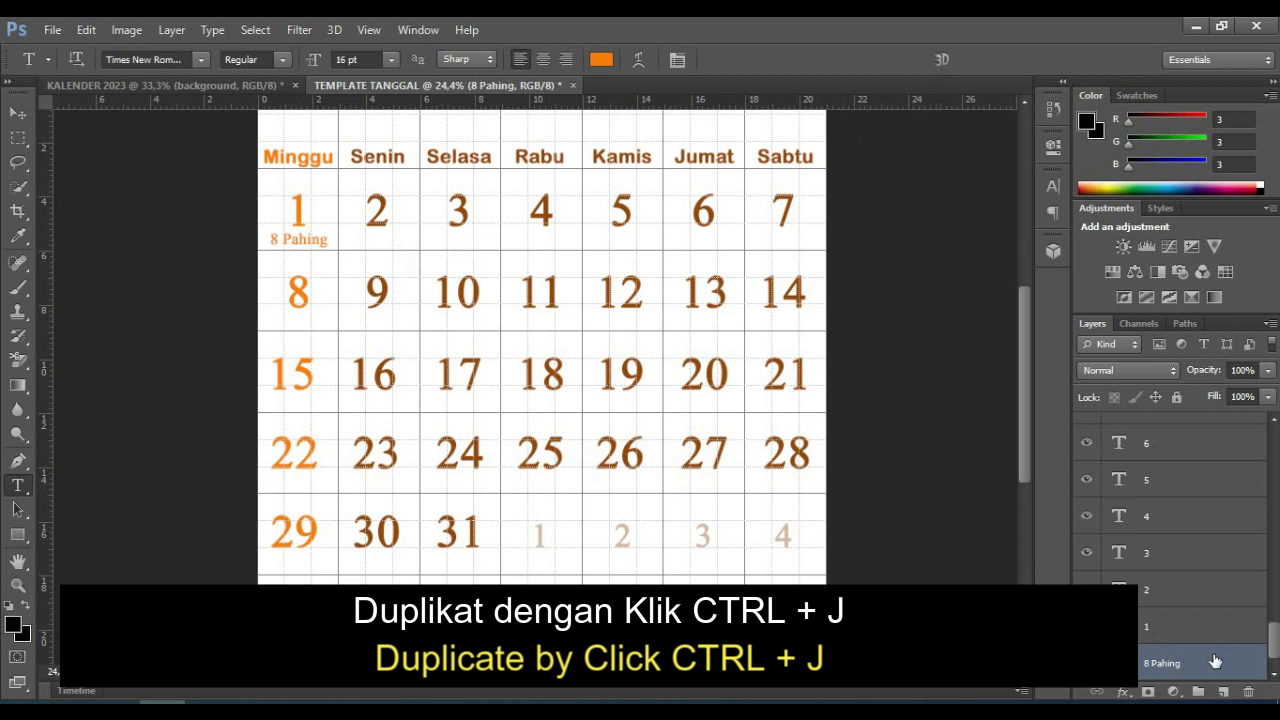
key(ctrl+j)
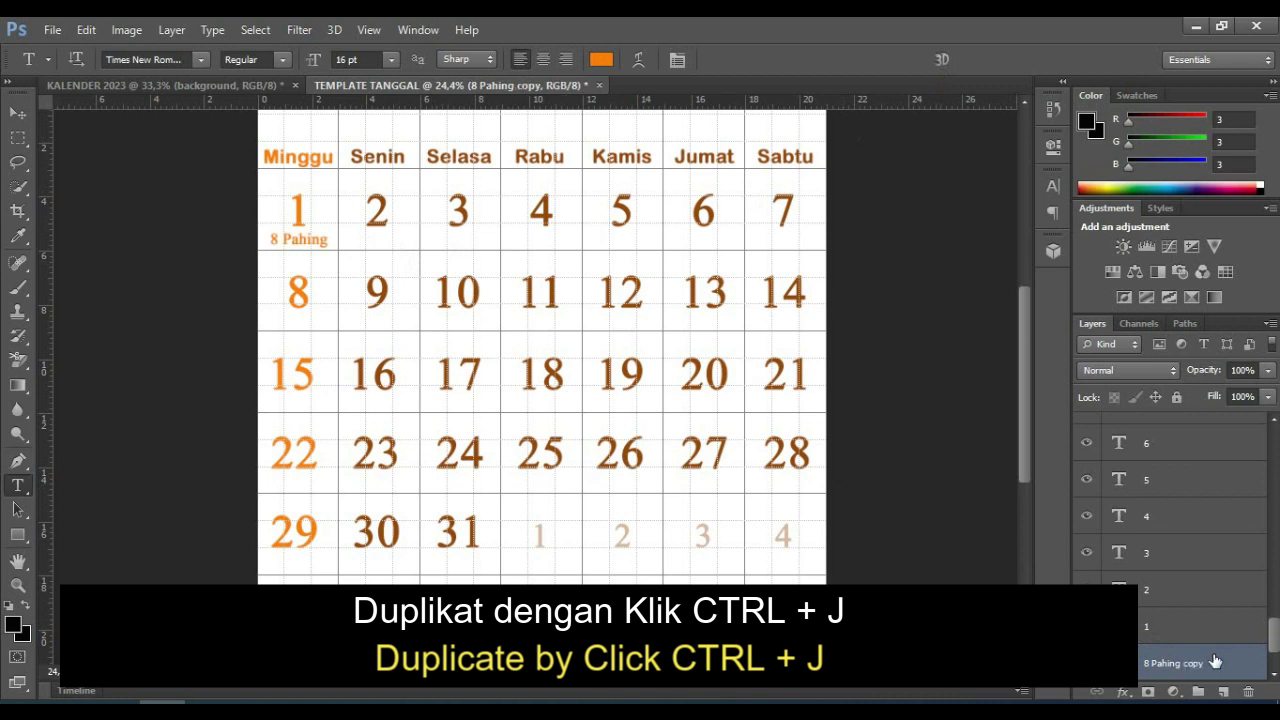
key(ctrl+t)
drag(290, 240, 418, 245)
key(Return)
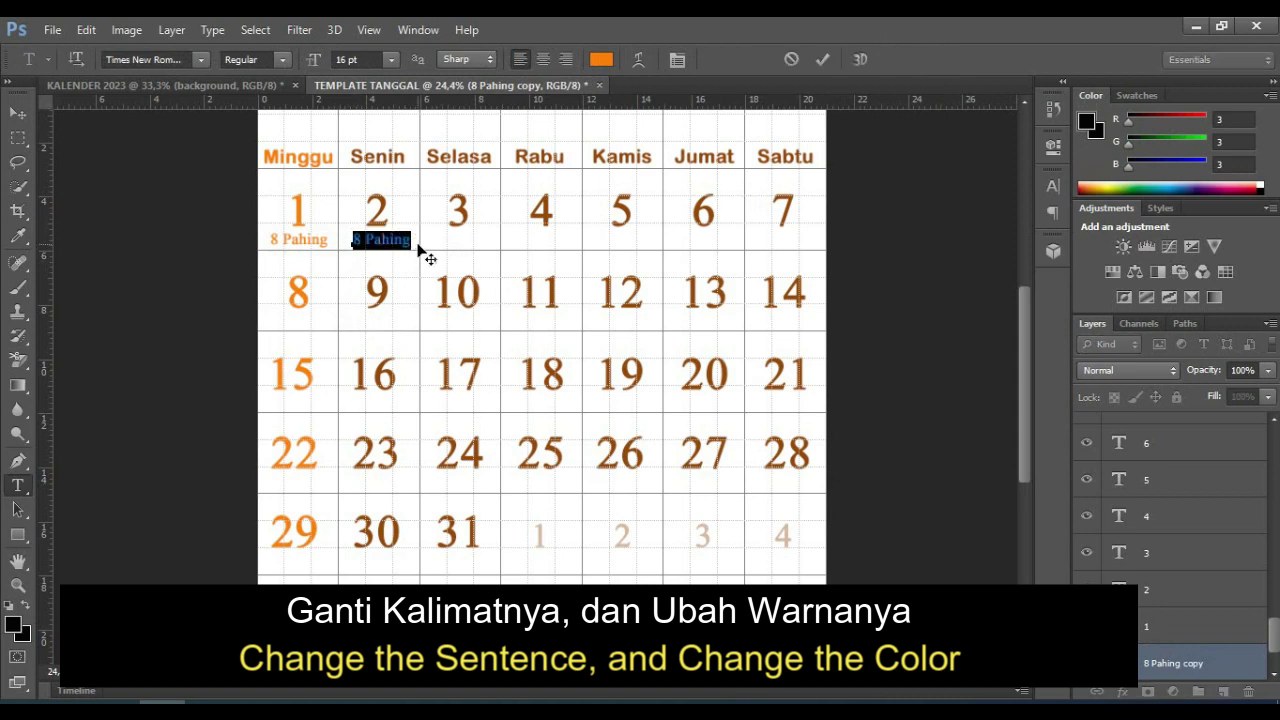
Change the copy to a brown '9 Pon', sampled from date 4, and nudge it right.
text(9 Pon)
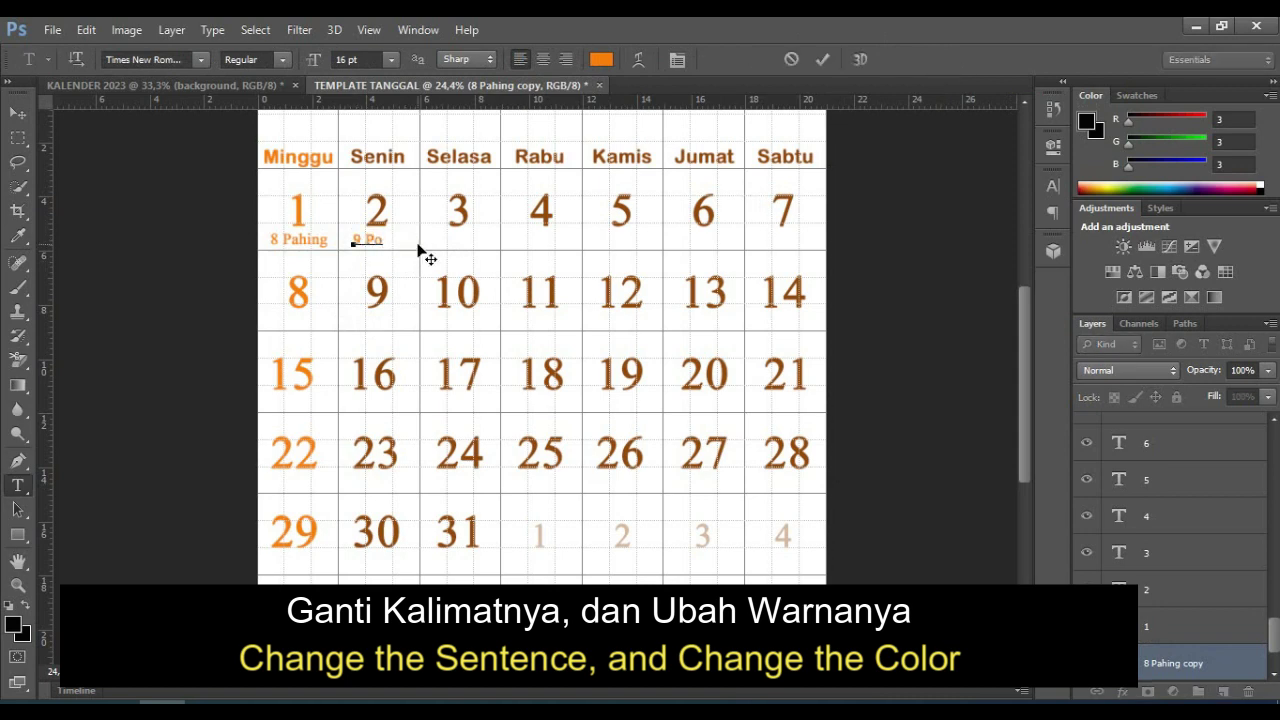
click(601, 59)
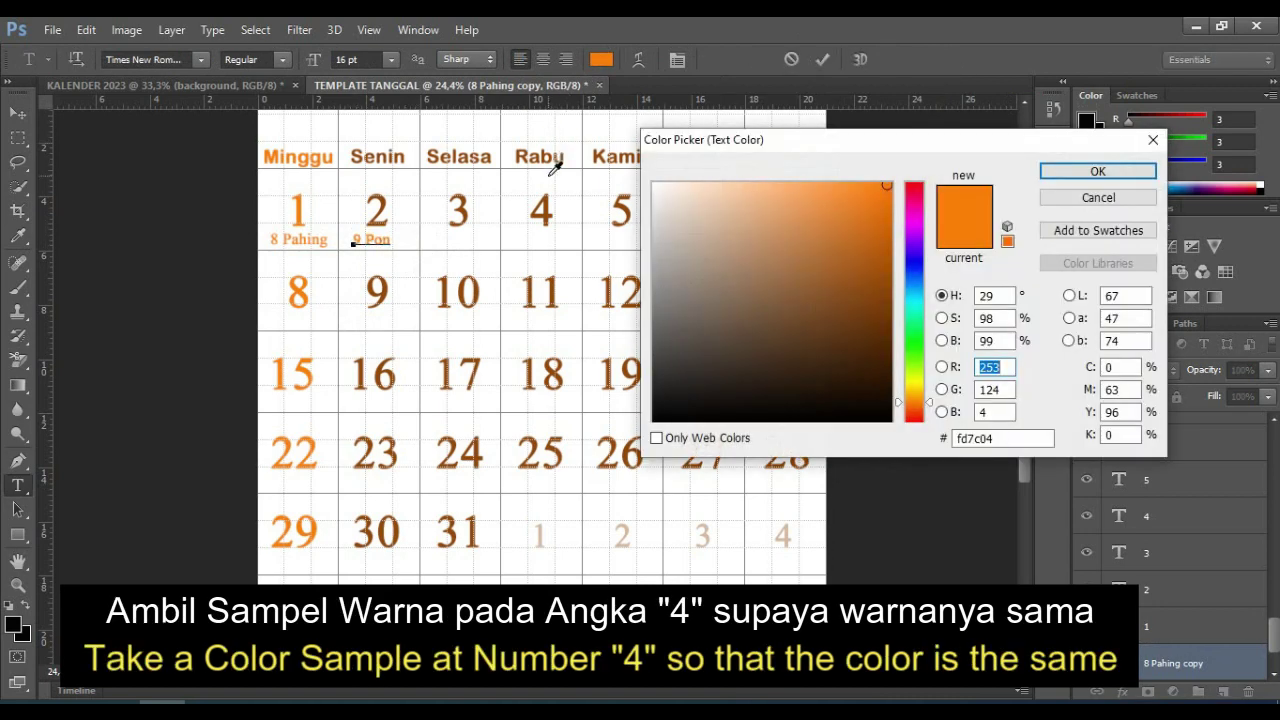
click(547, 198)
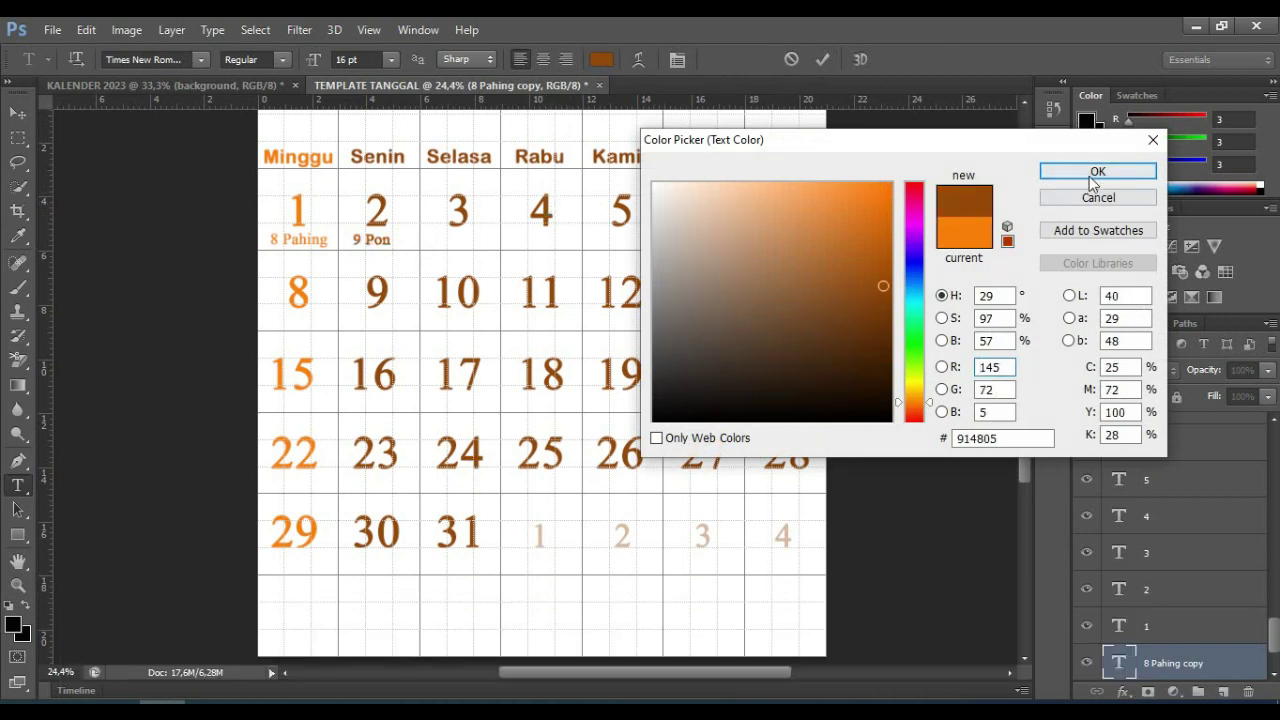
click(1097, 171)
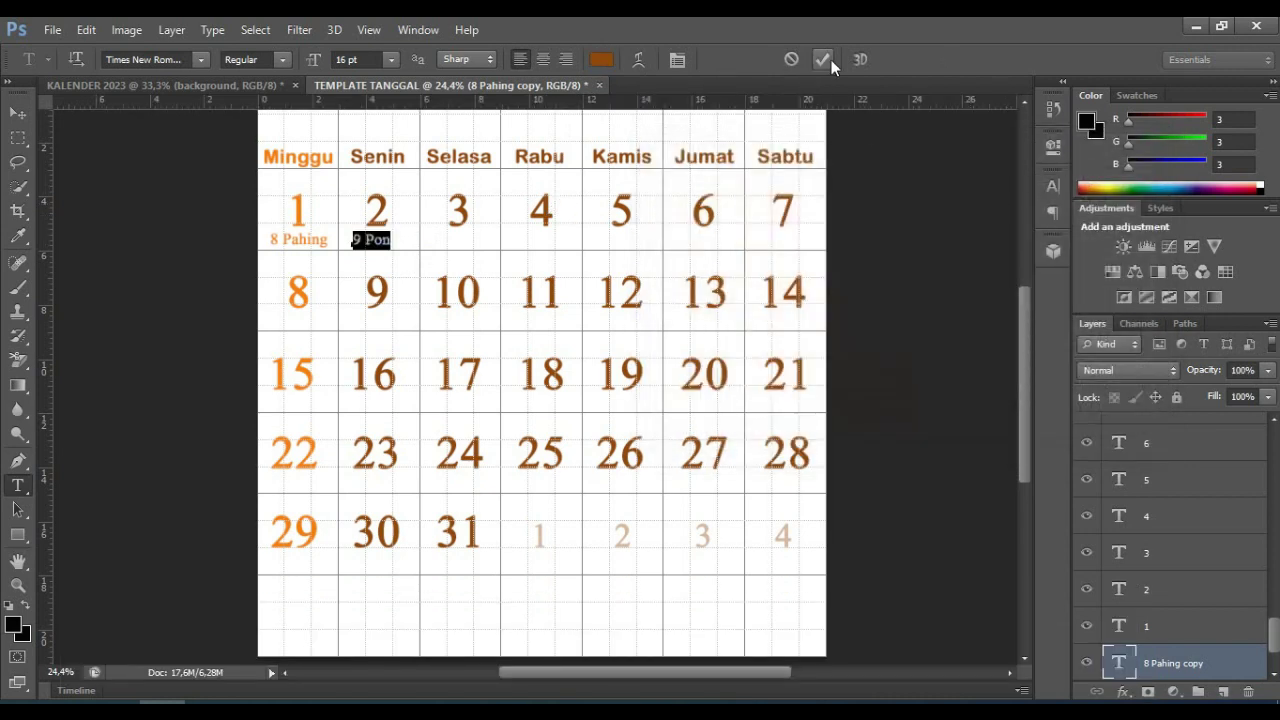
click(831, 60)
key(ctrl+t)
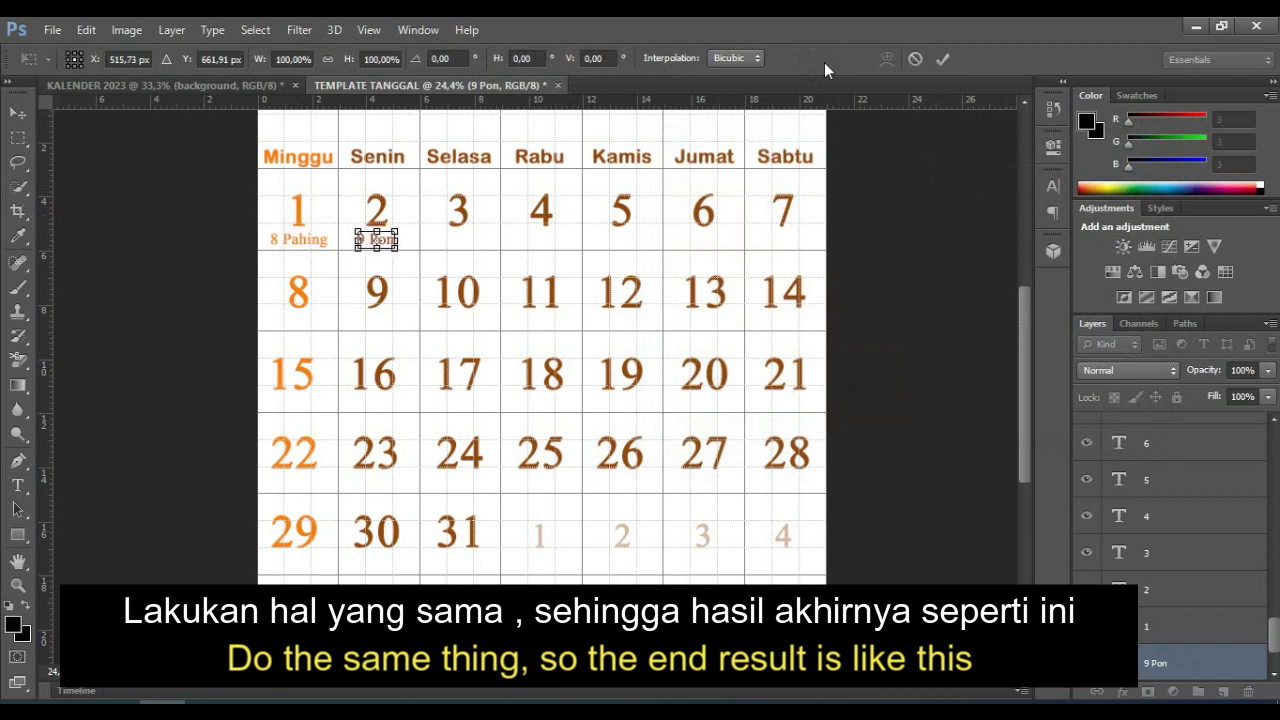
key(Right)
key(Right)
click(938, 60)
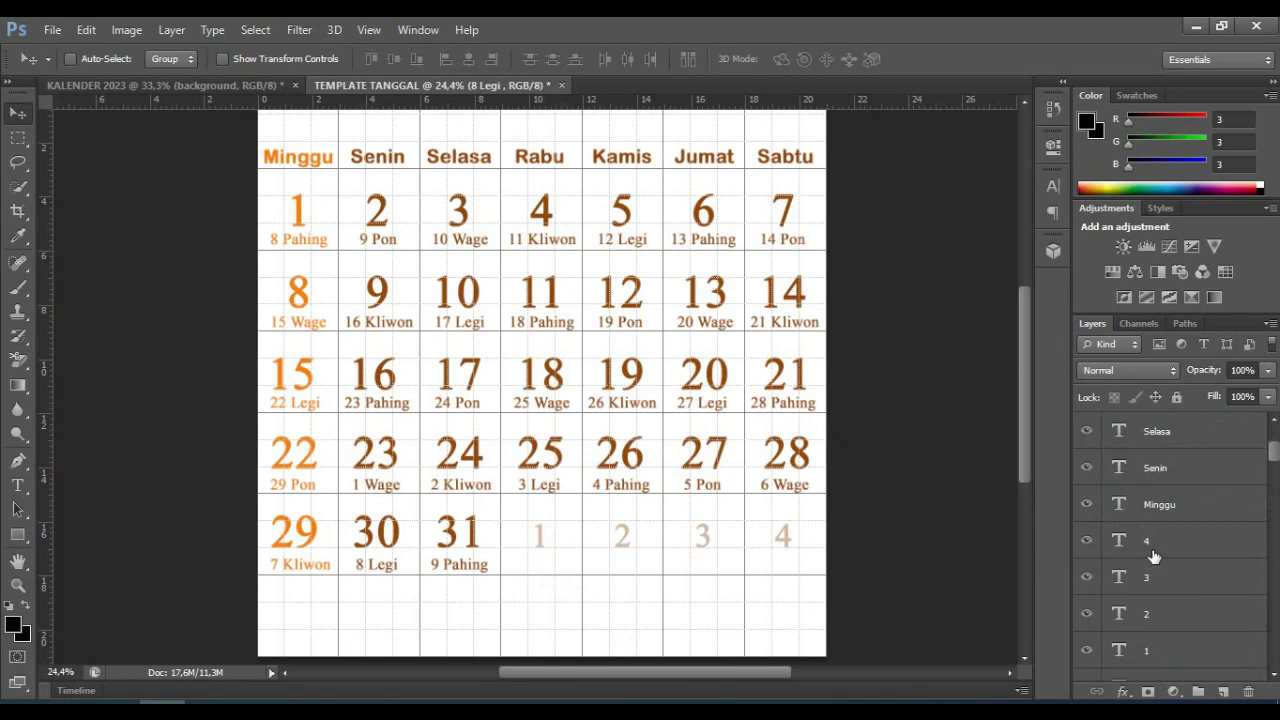
Group the selected weekday text layers and name the group 'tanggal'.
scroll(1153, 556, up, 2)
click(1187, 422)
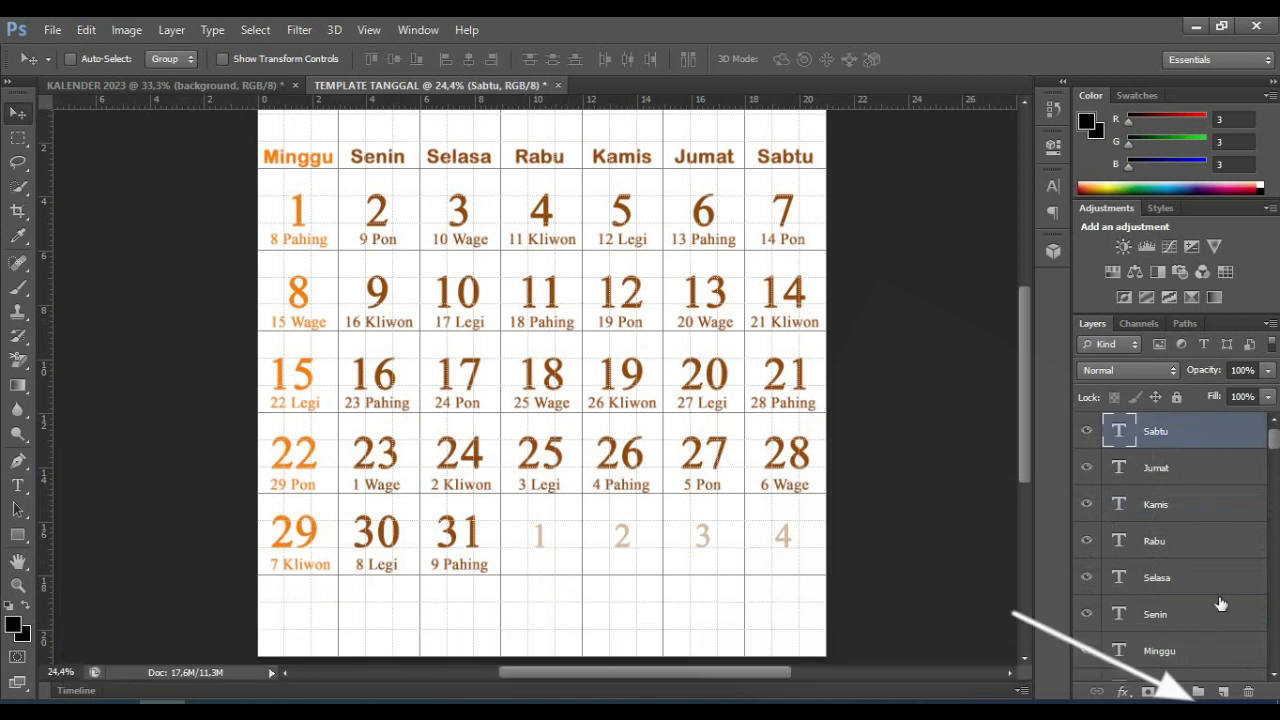
click(1201, 692)
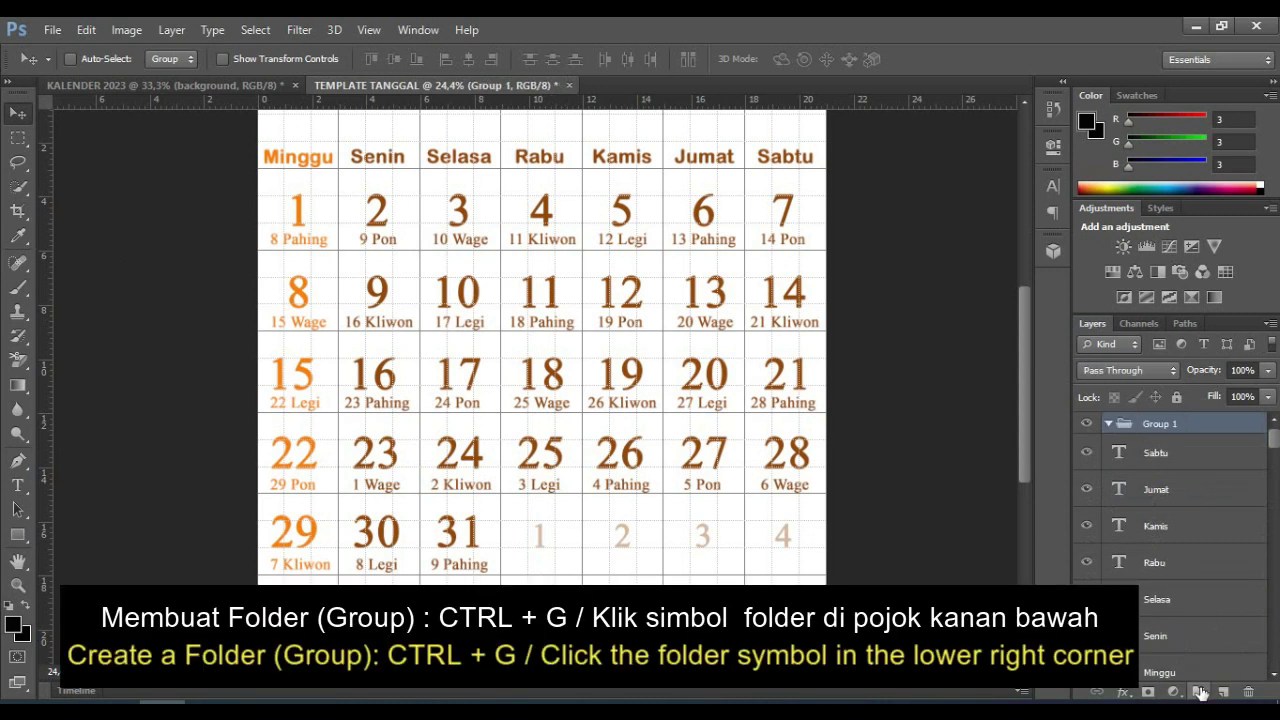
double_click(1178, 424)
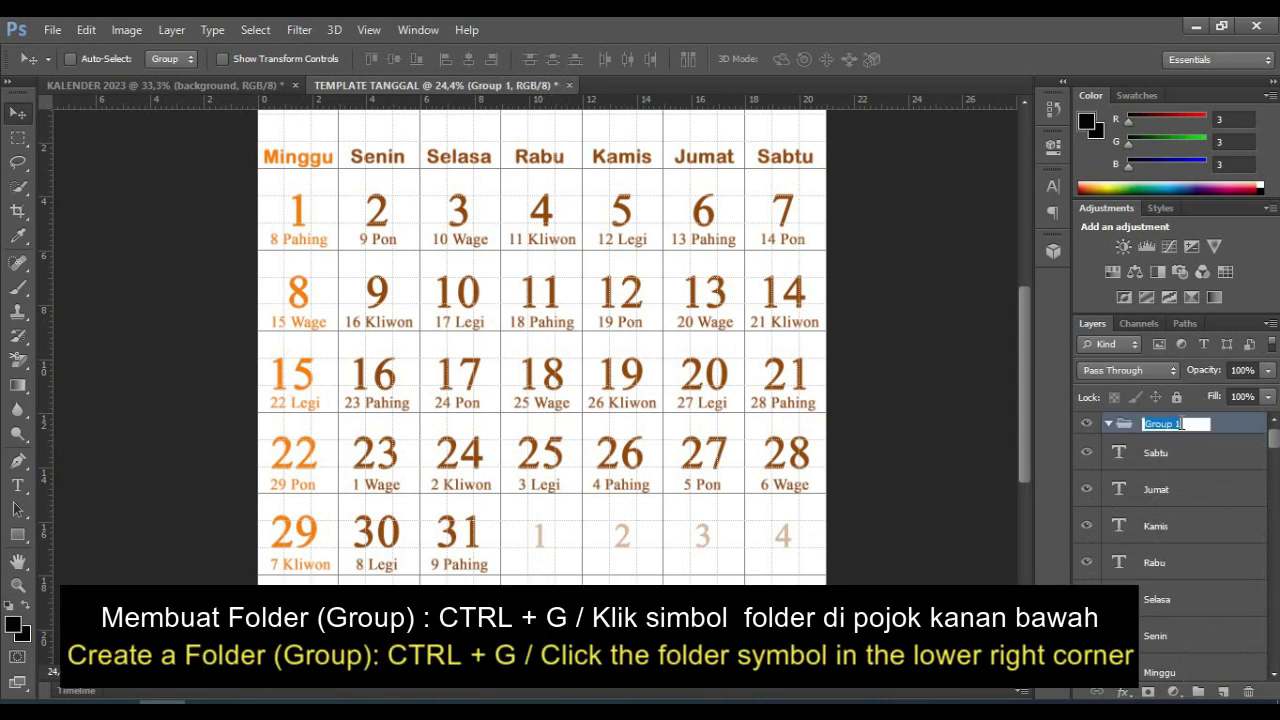
text(tanggal)
key(Return)
Select the remaining pasaran, date and weekday layers and drag them into the tanggal group.
scroll(1165, 491, down, 3)
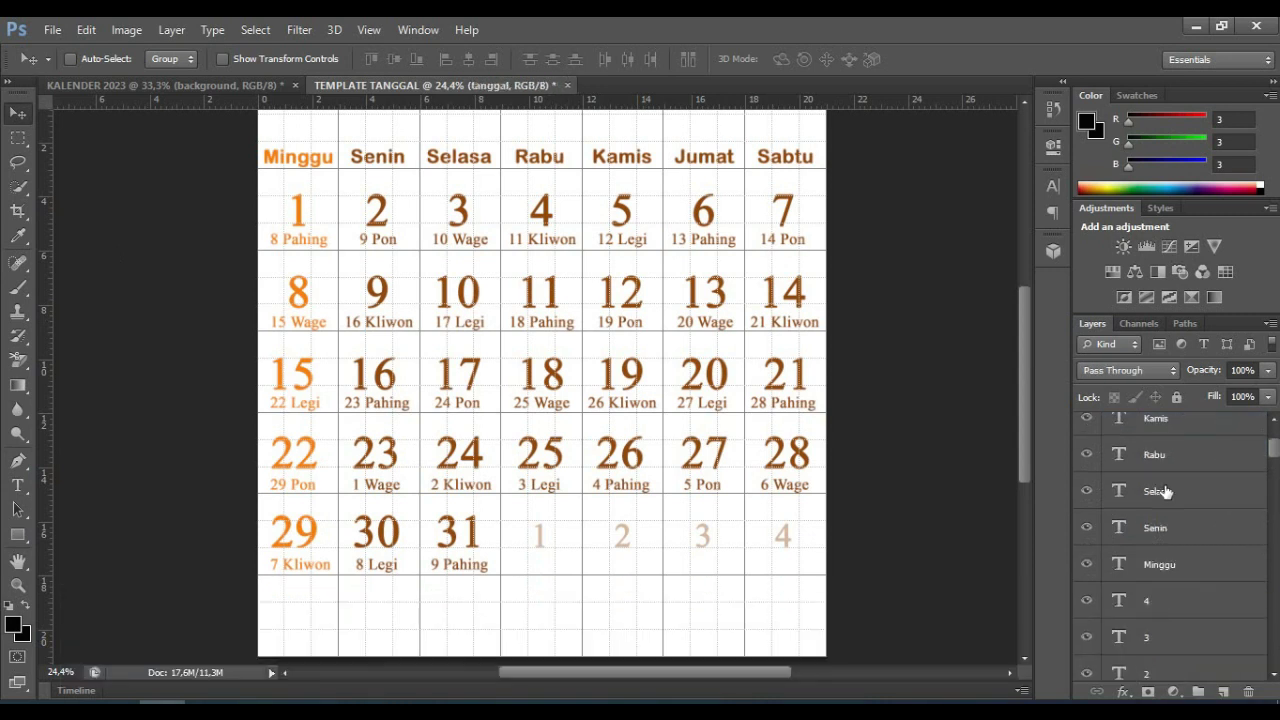
scroll(1165, 491, down, 2)
scroll(1165, 491, down, 2)
scroll(1165, 491, down, 2)
scroll(1166, 493, down, 2)
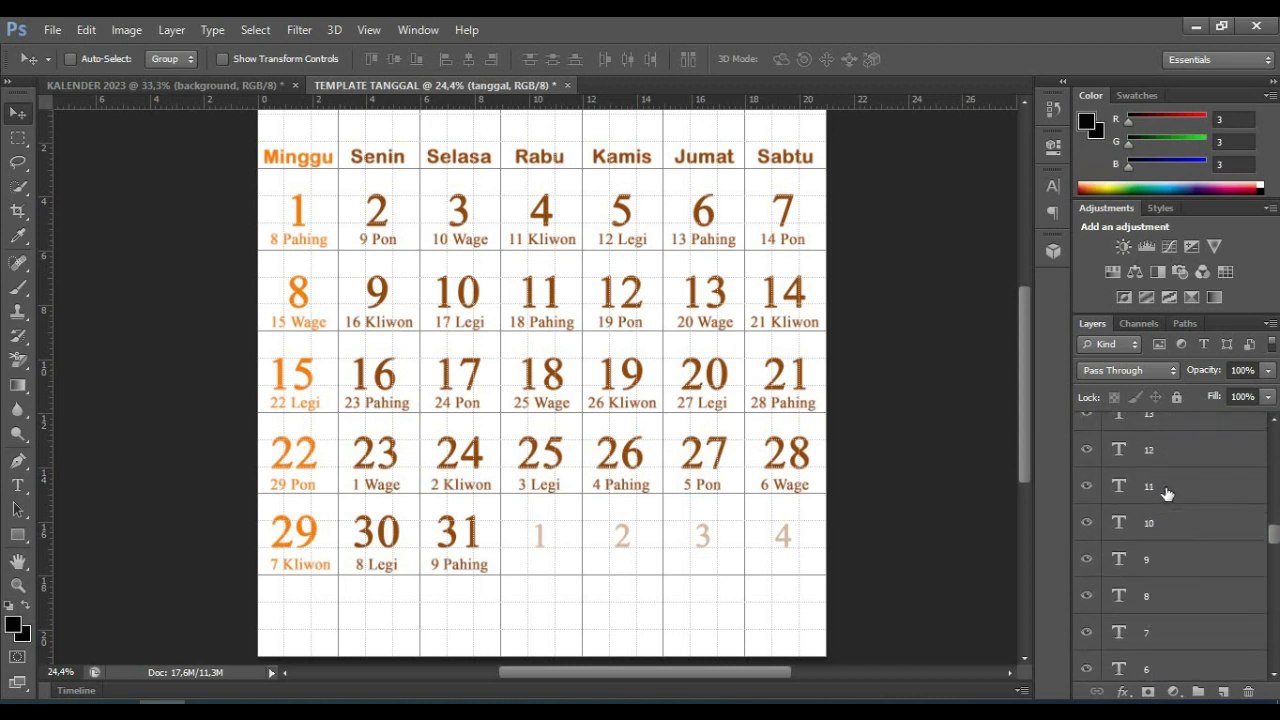
scroll(1166, 493, down, 2)
scroll(1166, 495, down, 2)
scroll(1166, 498, down, 2)
scroll(1166, 503, down, 2)
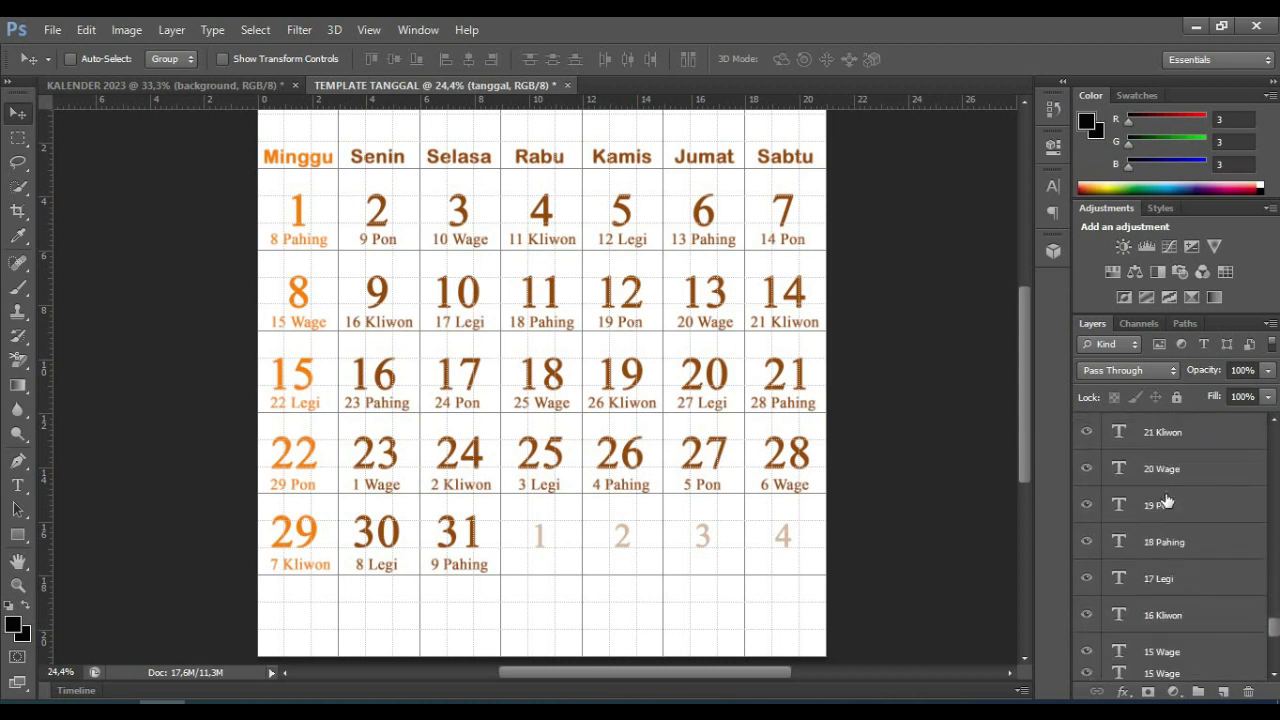
scroll(1166, 503, down, 4)
scroll(1166, 503, down, 2)
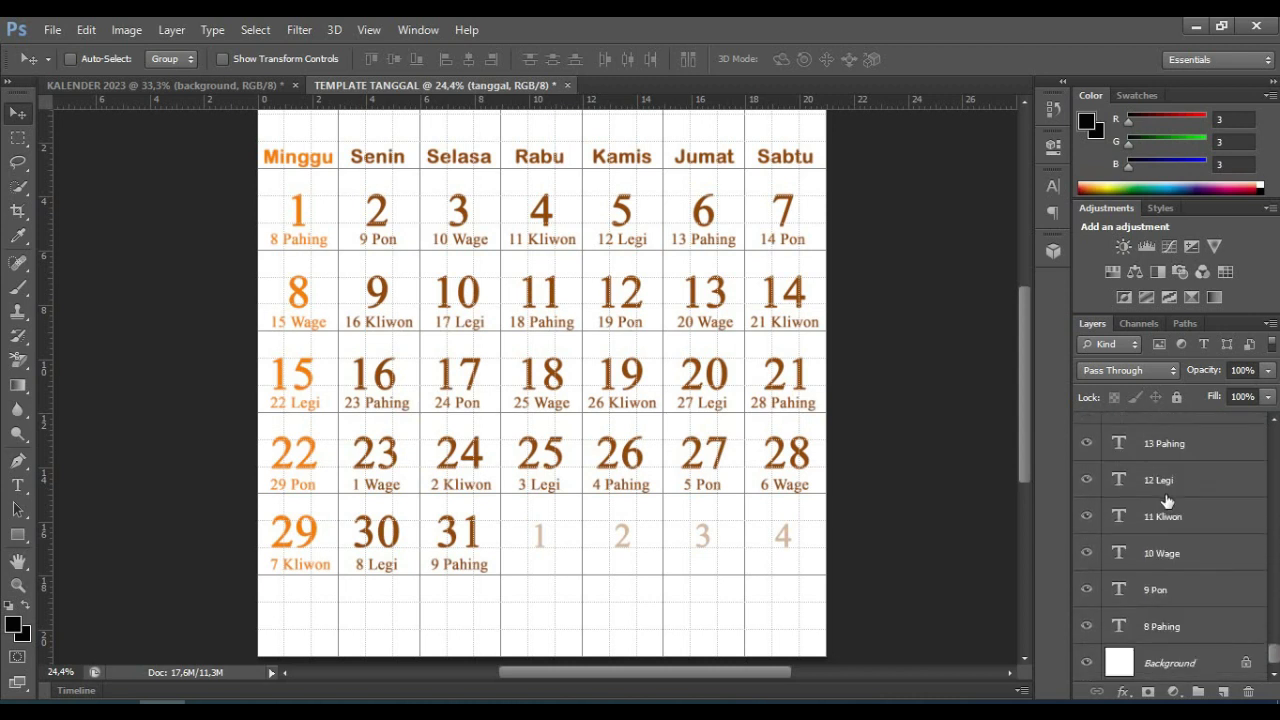
click(1173, 626)
scroll(1171, 600, up, 3)
ctrl+click(1183, 588)
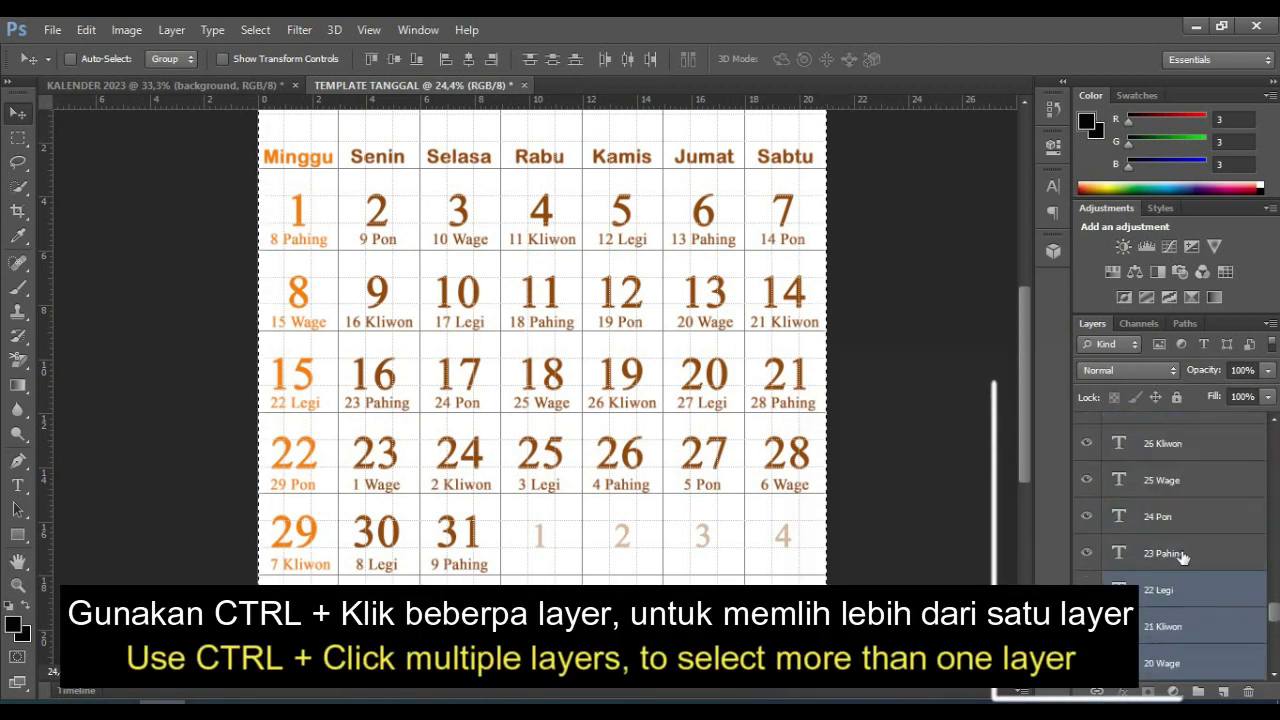
ctrl+click(1183, 553)
scroll(1171, 554, up, 10)
ctrl+click(1171, 554)
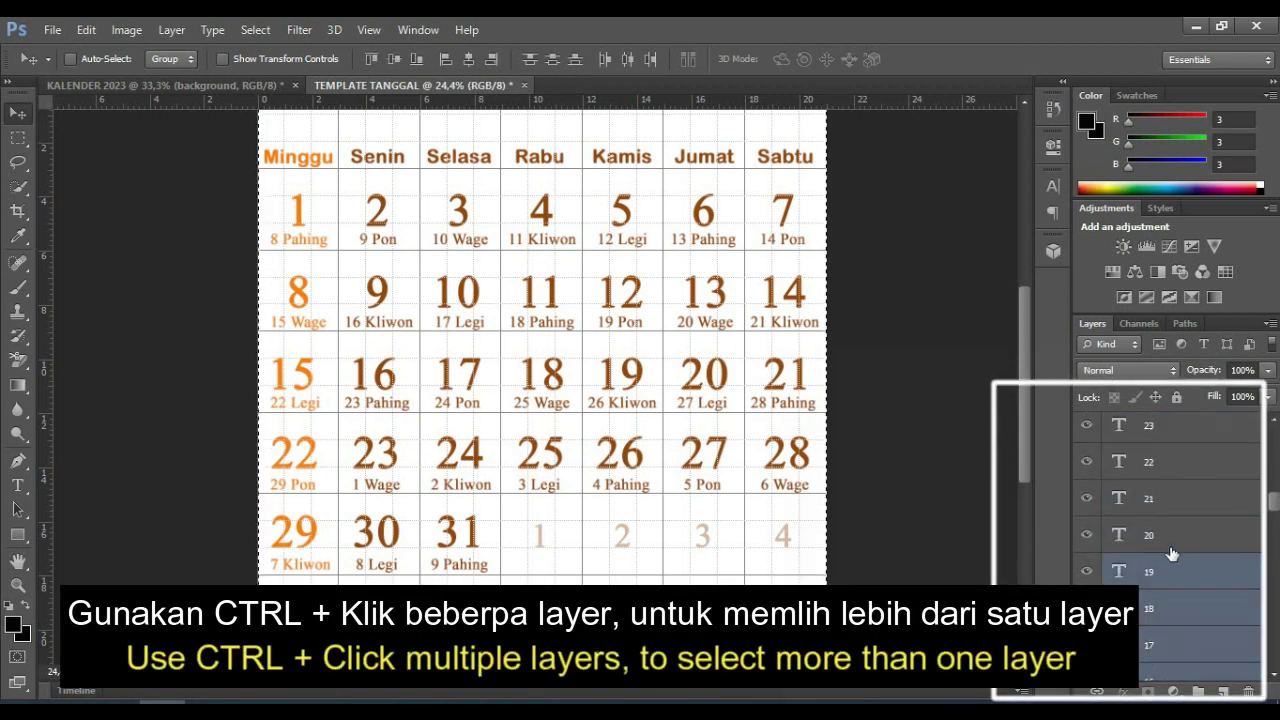
ctrl+click(1171, 554)
scroll(1171, 554, up, 5)
ctrl+click(1171, 454)
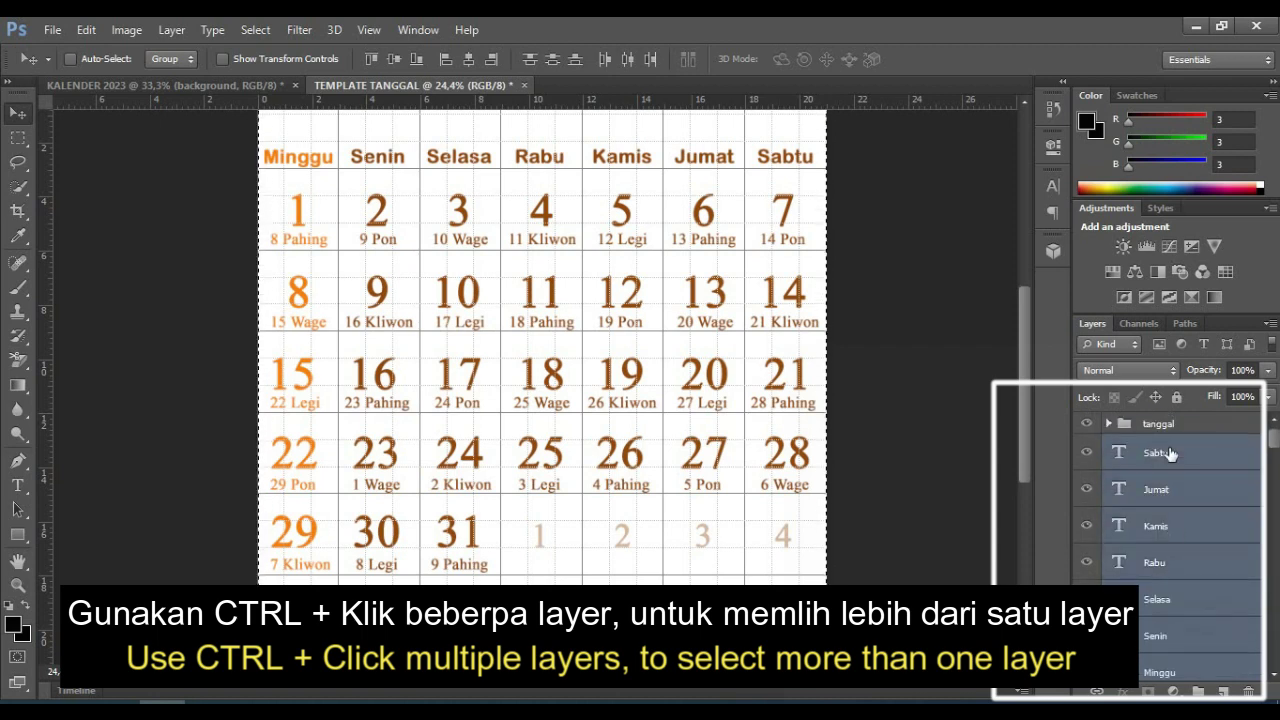
drag(1171, 454, 1158, 425)
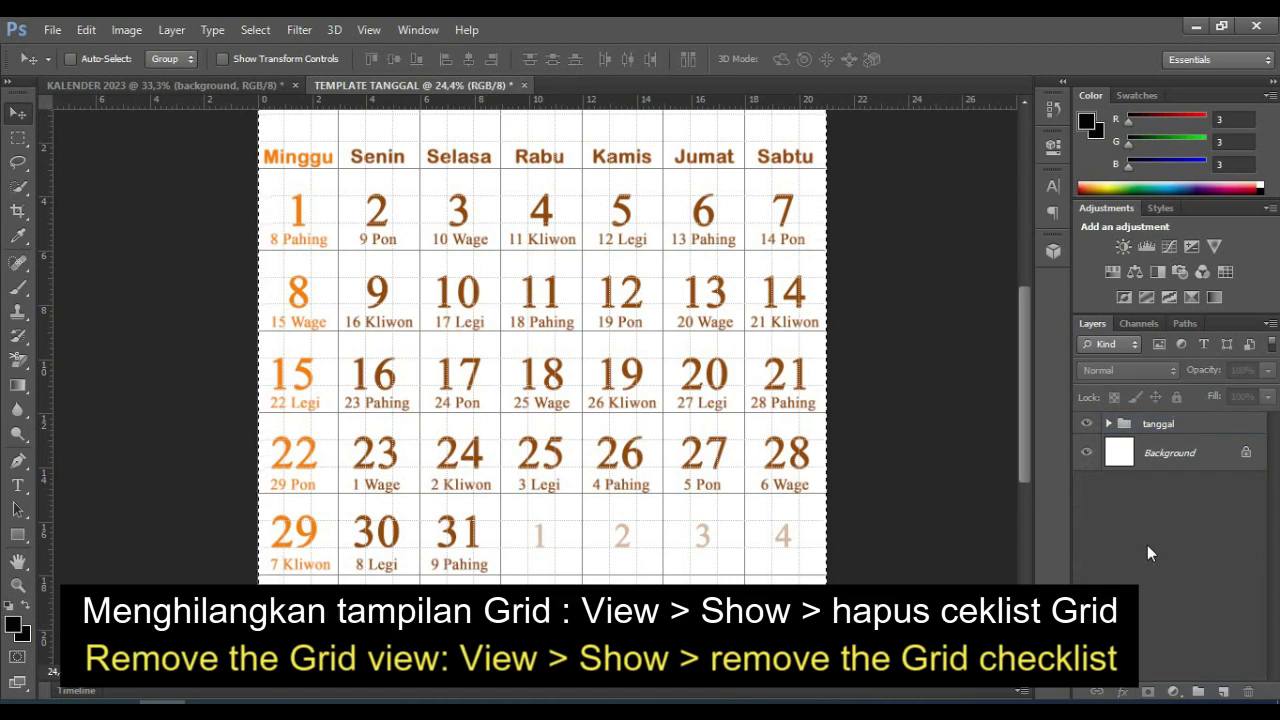
Turn off the grid via View > Show > Grid.
click(369, 31)
mouse_move(383, 308)
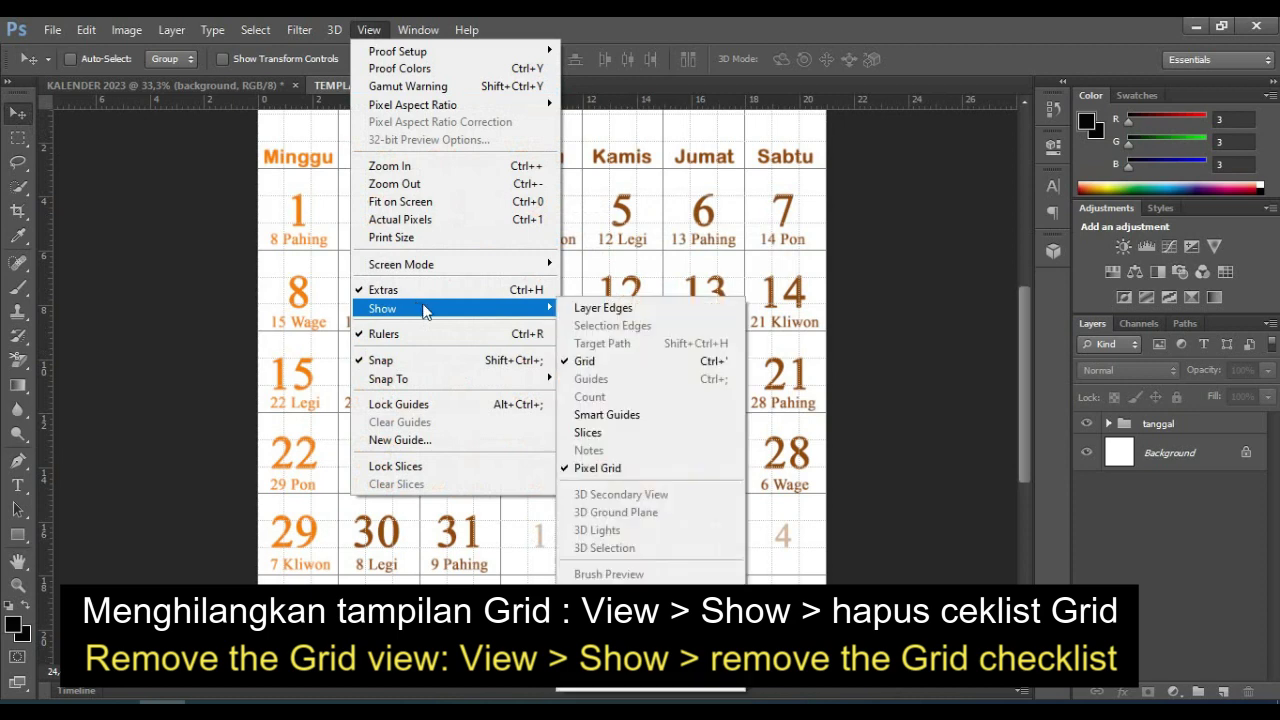
click(623, 360)
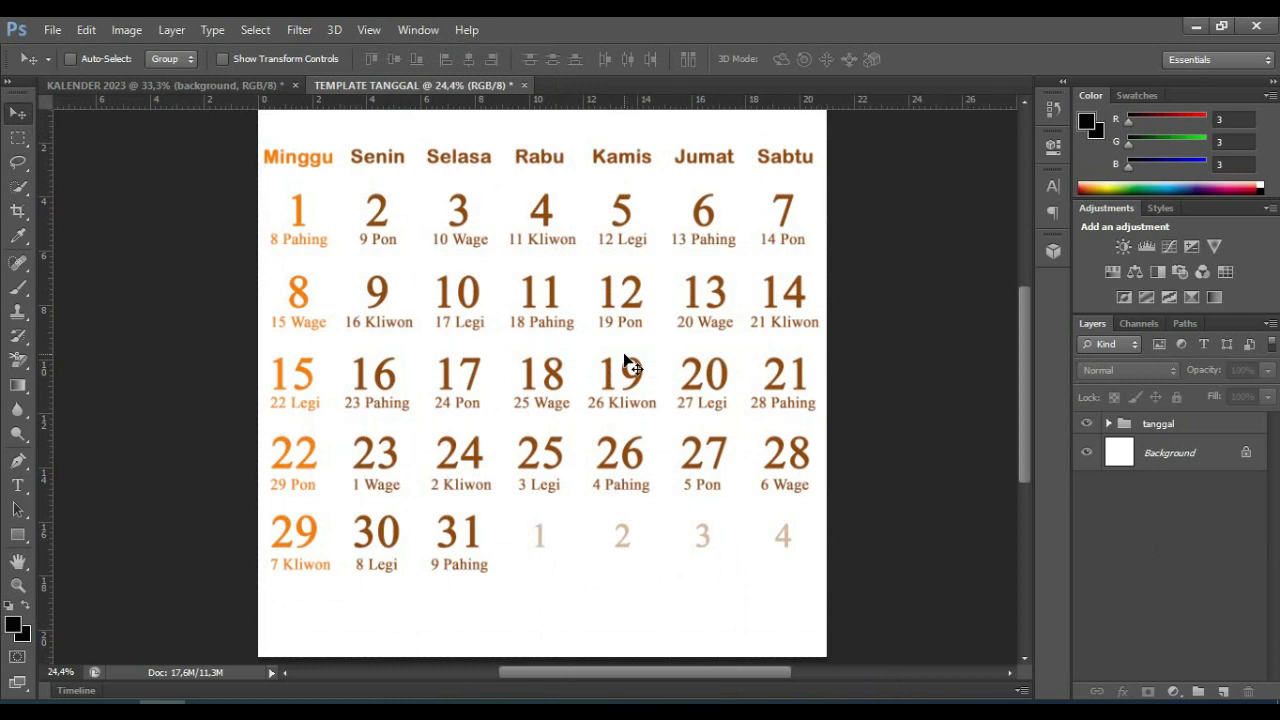
Hide the white Background layer and merge the tanggal date group into one layer.
click(1087, 453)
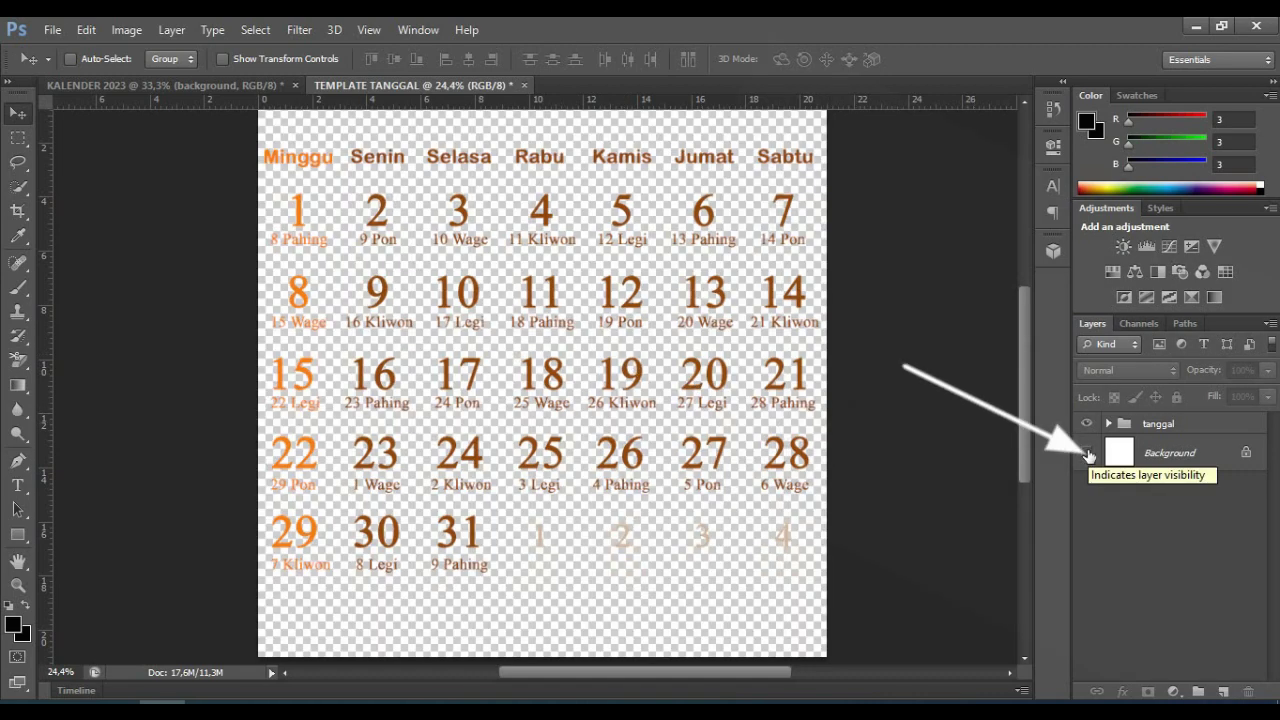
click(1163, 426)
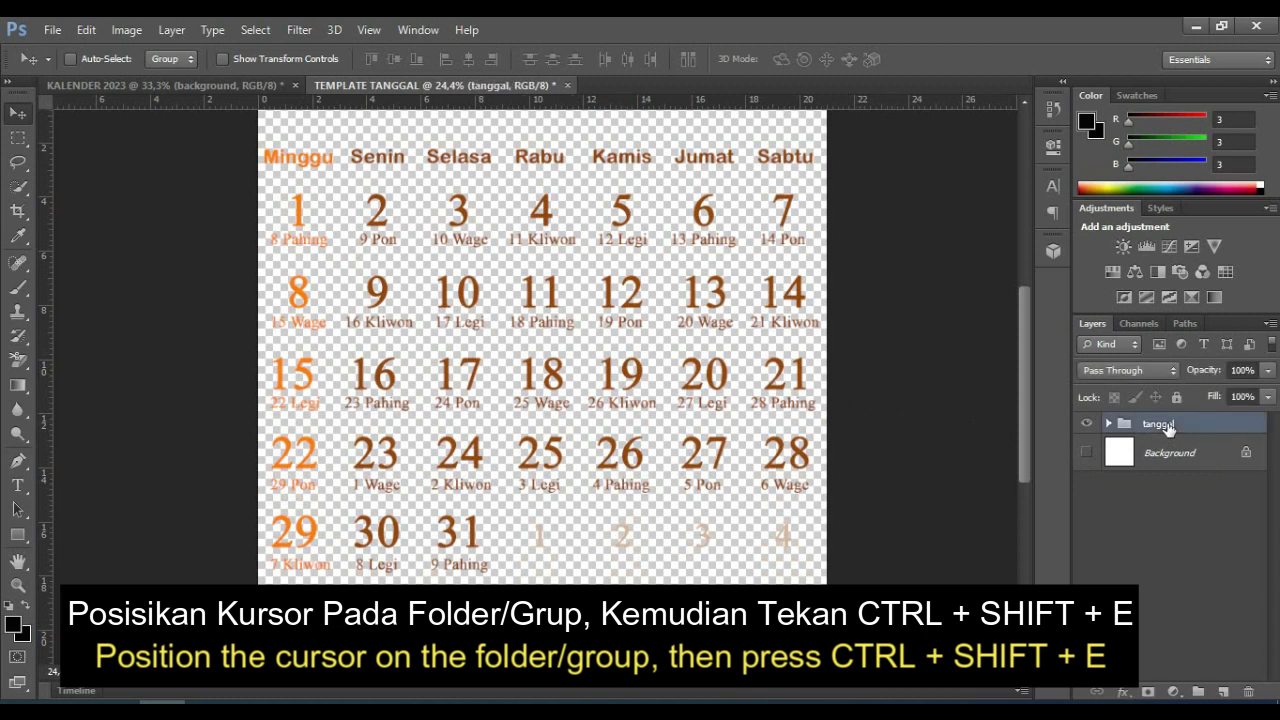
key(ctrl+shift+e)
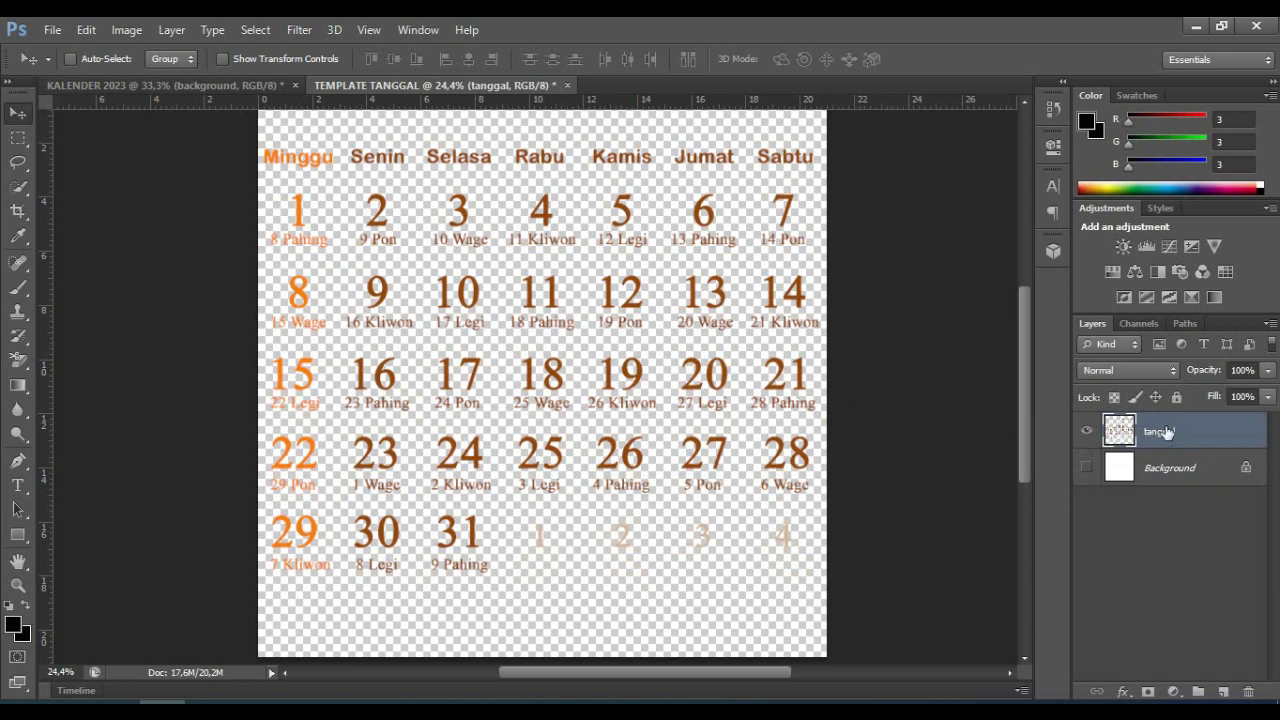
Drag the merged tanggal dates into KALENDER 2023 and scale them to about 43.6% beside the tiger.
drag(700, 318, 137, 60)
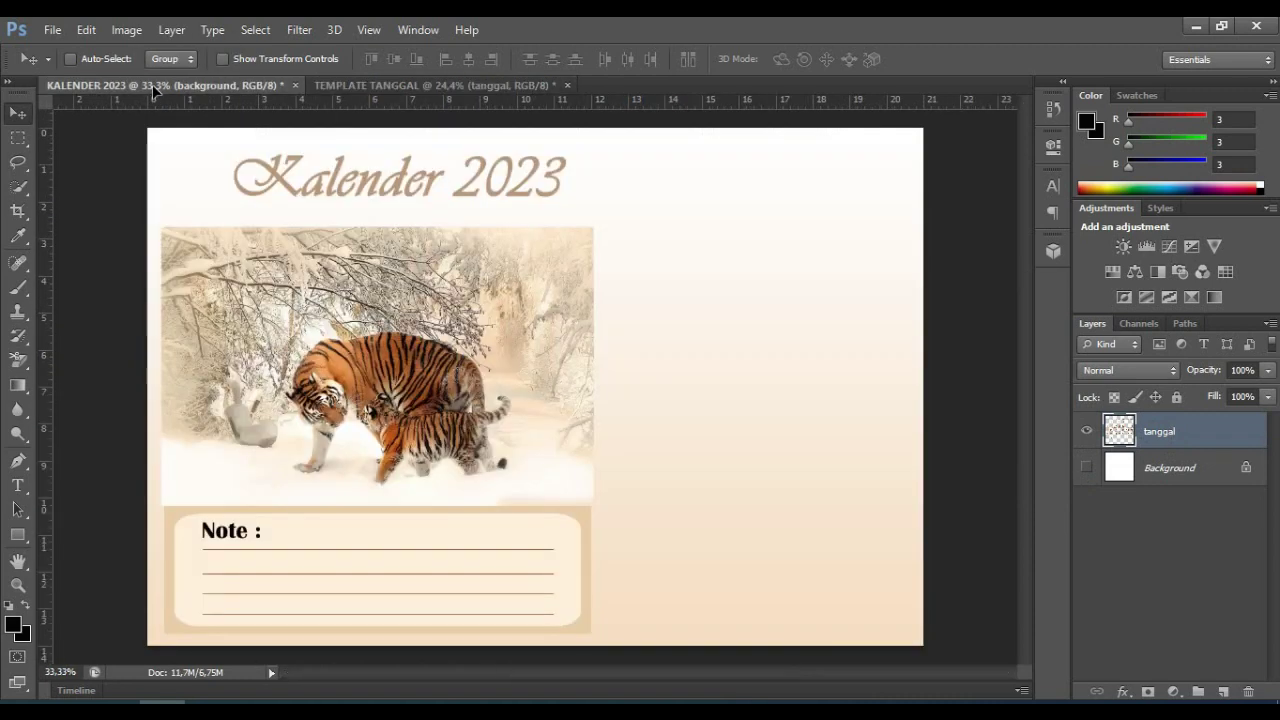
mouse_move(137, 60)
mouse_down()
mouse_move(642, 298)
mouse_move(721, 305)
mouse_up()
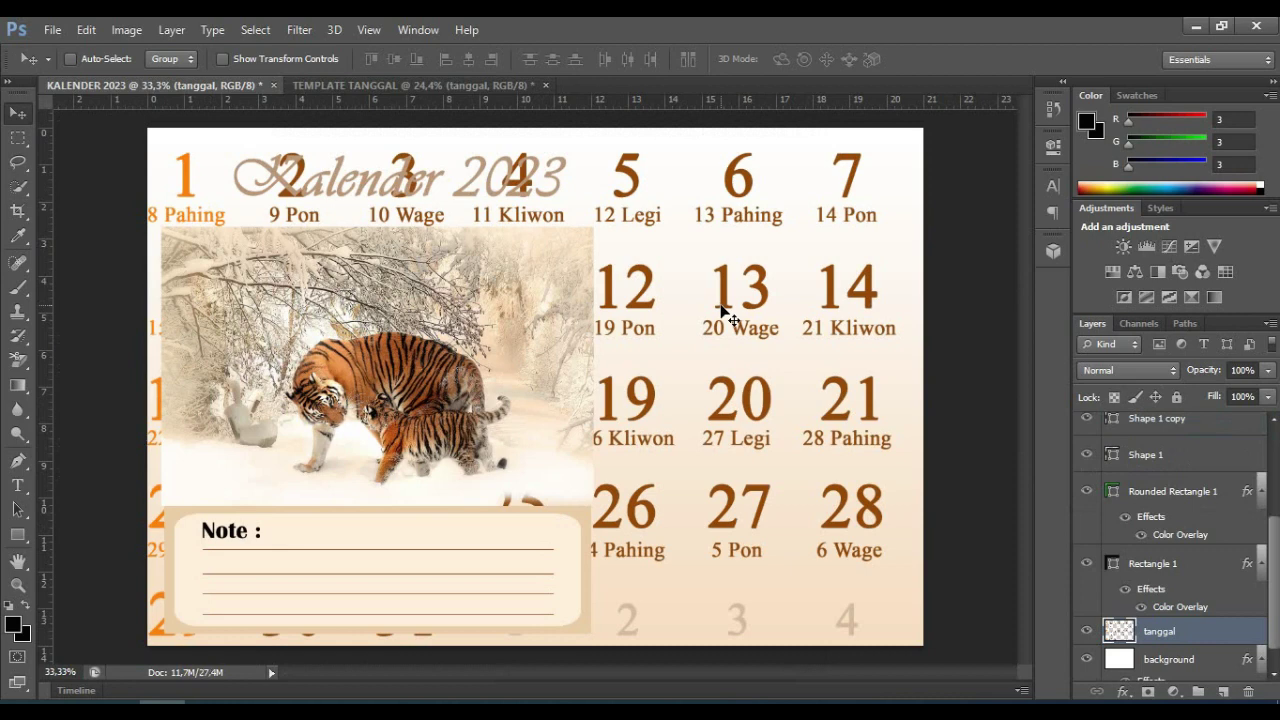
key(ctrl+t)
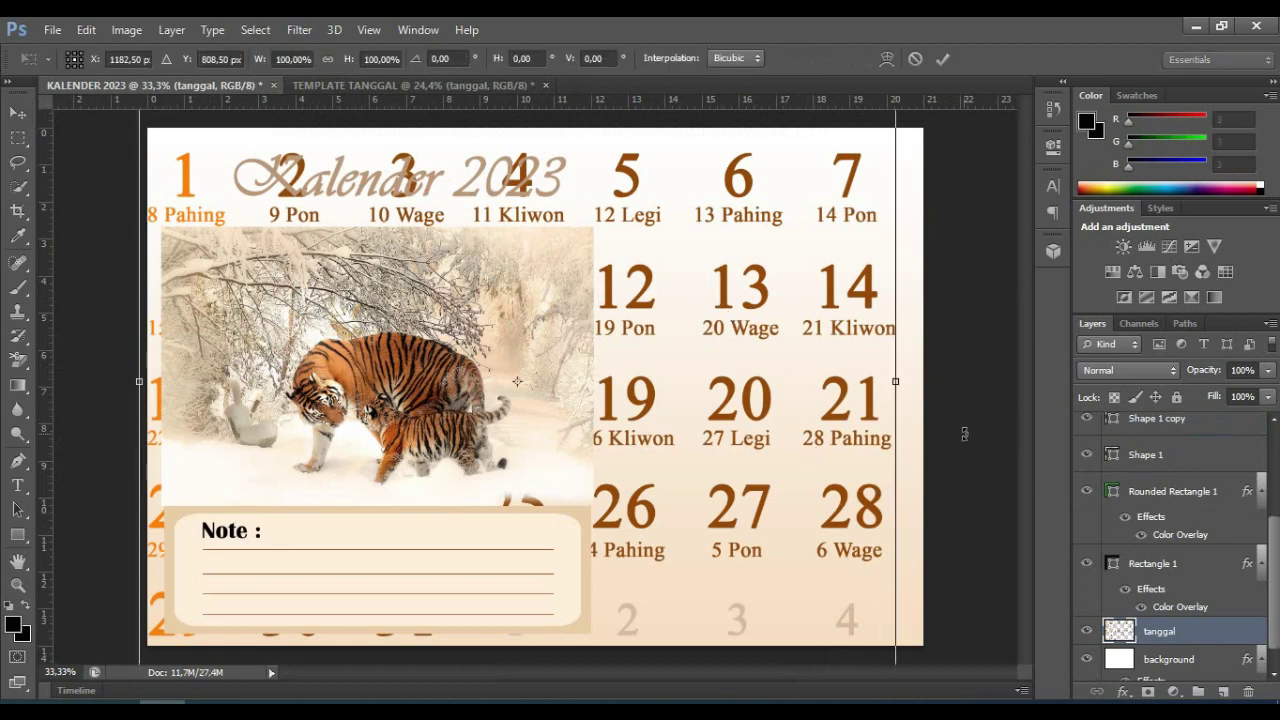
mouse_move(961, 435)
mouse_down()
mouse_move(738, 362)
mouse_move(738, 392)
mouse_up()
click(942, 58)
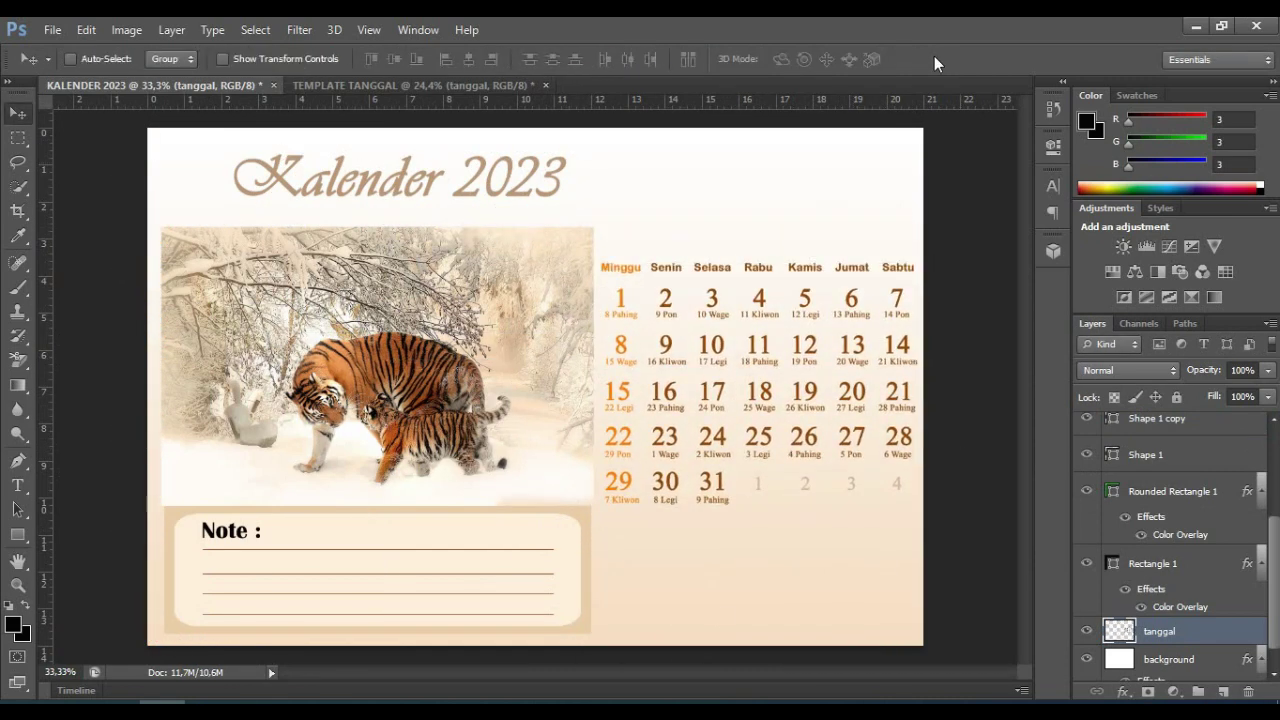
Duplicate the orange bar, narrow the copy to its left part, and warp its right end to a point.
key(ctrl+v)
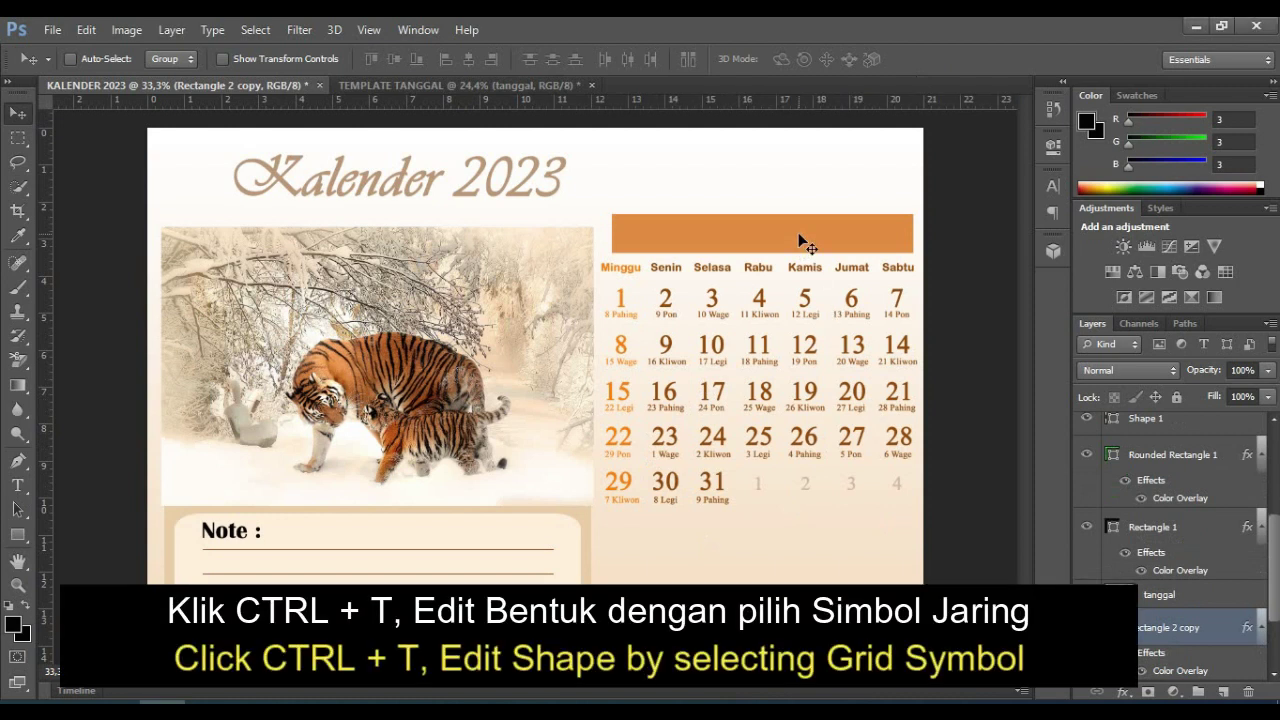
key(ctrl+t)
drag(912, 233, 735, 233)
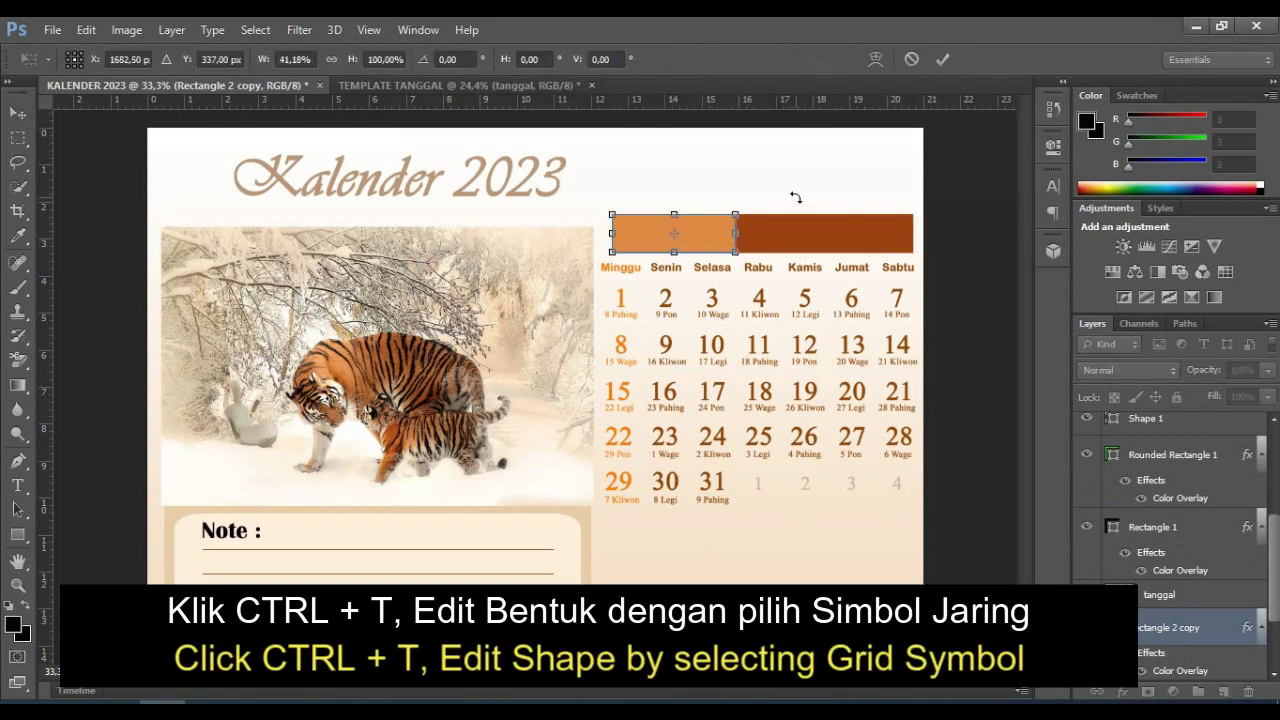
click(875, 57)
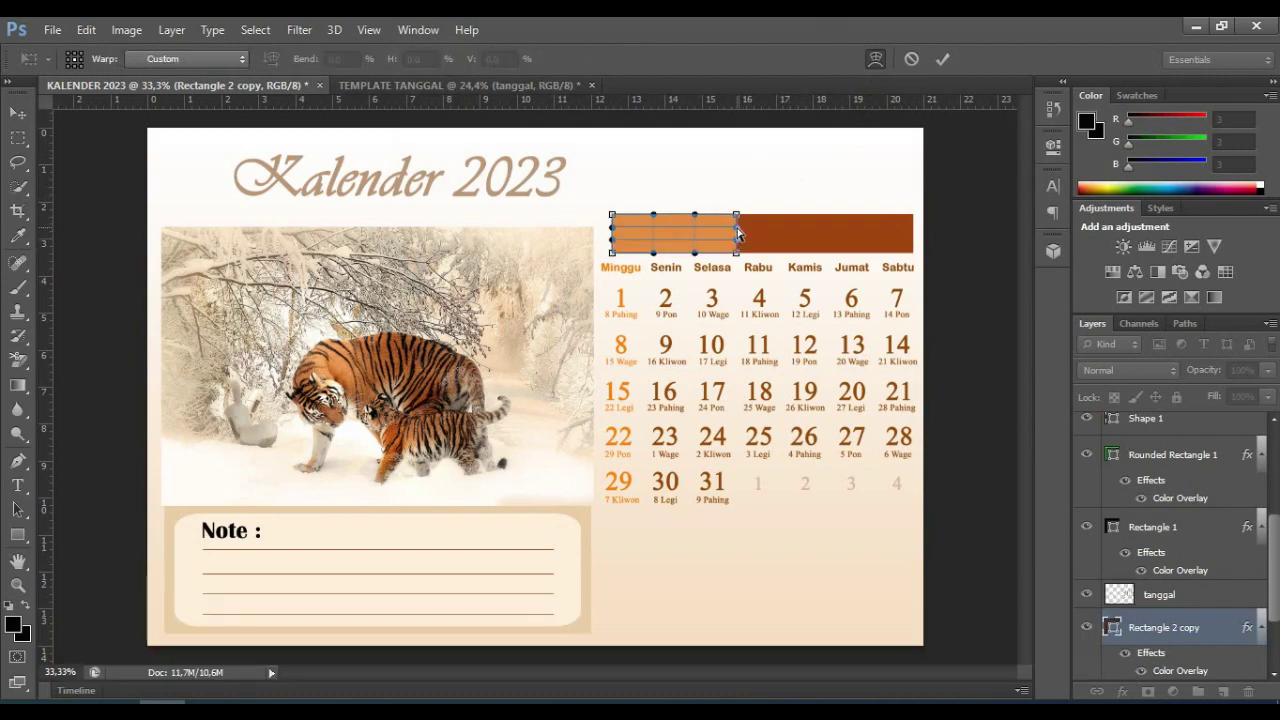
scroll(737, 233, up, 1)
scroll(737, 233, up, 2)
scroll(737, 233, up, 1)
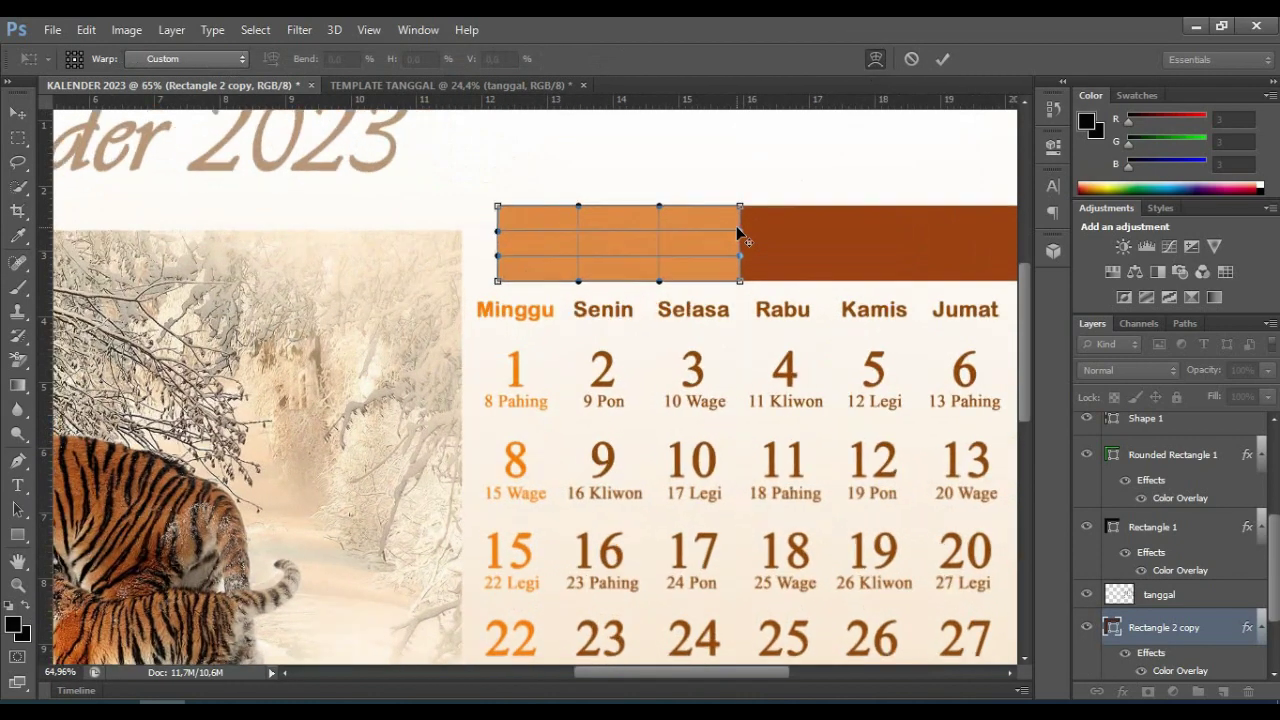
scroll(745, 245, up, 1)
drag(743, 245, 858, 247)
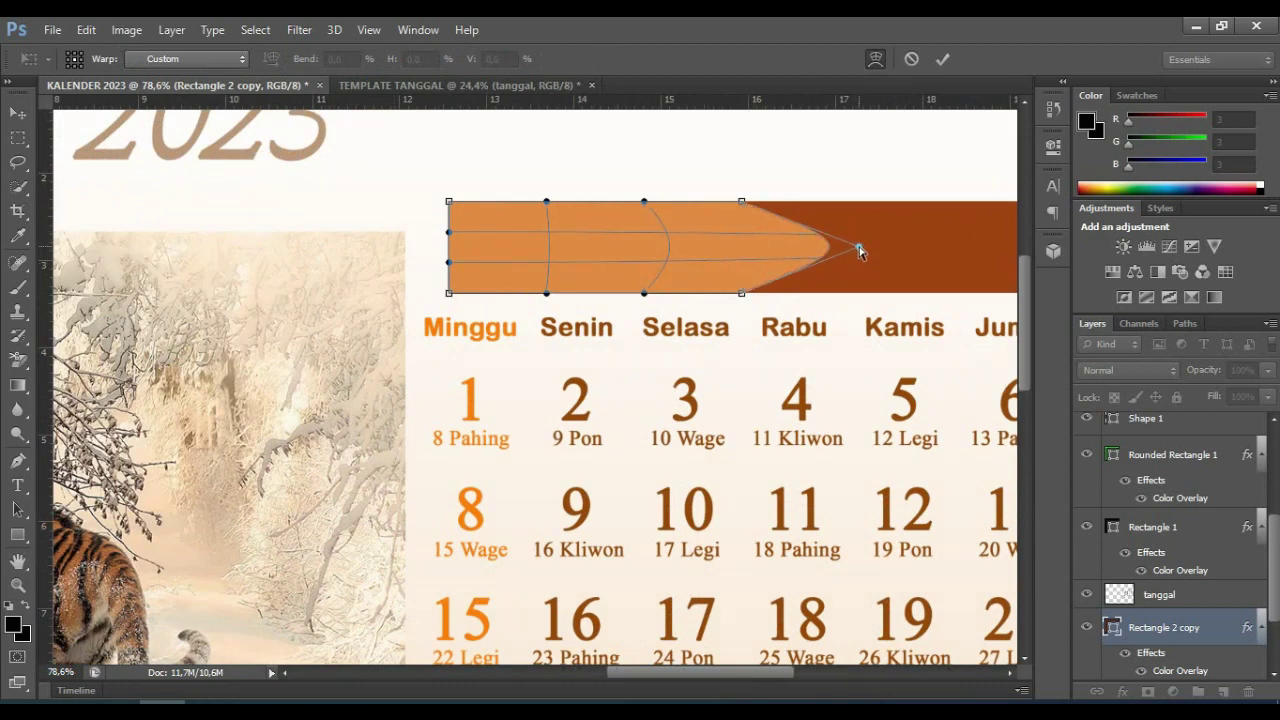
click(942, 58)
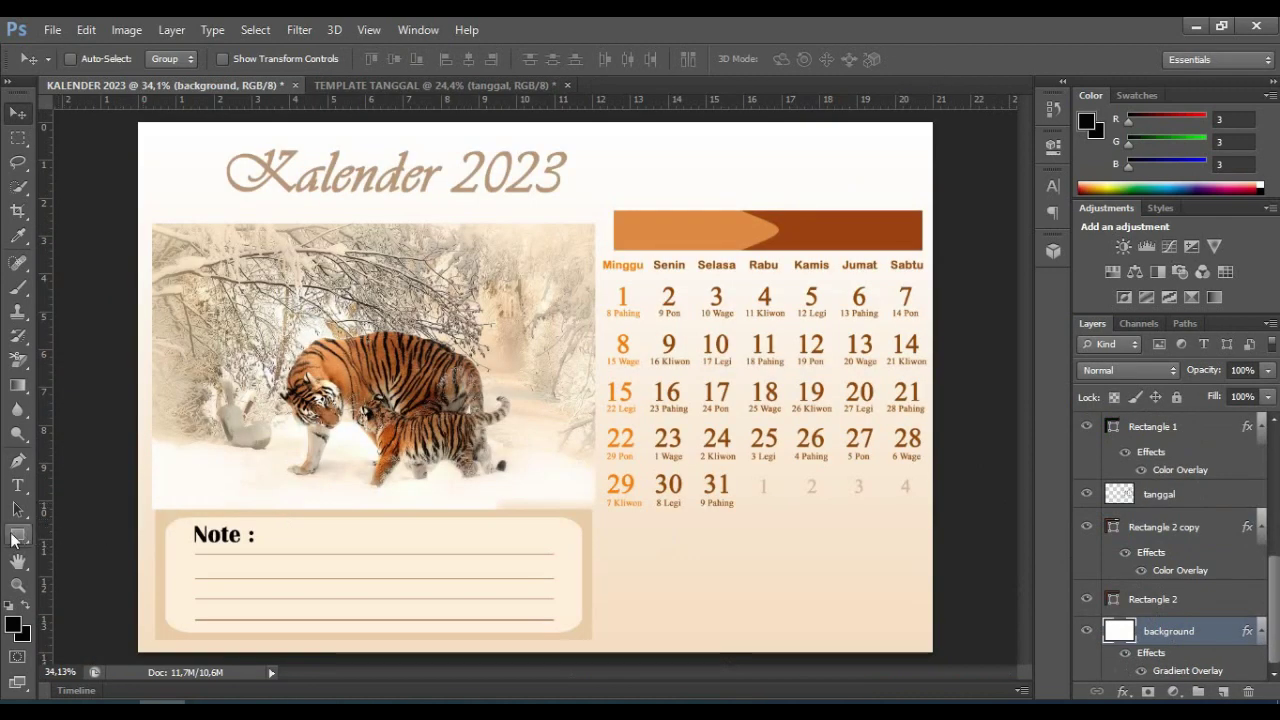
Draw a brown circle, stack Ellipse 1 above Rectangle 2 copy, and place it on the banner's left end.
click(16, 538)
right_click(16, 538)
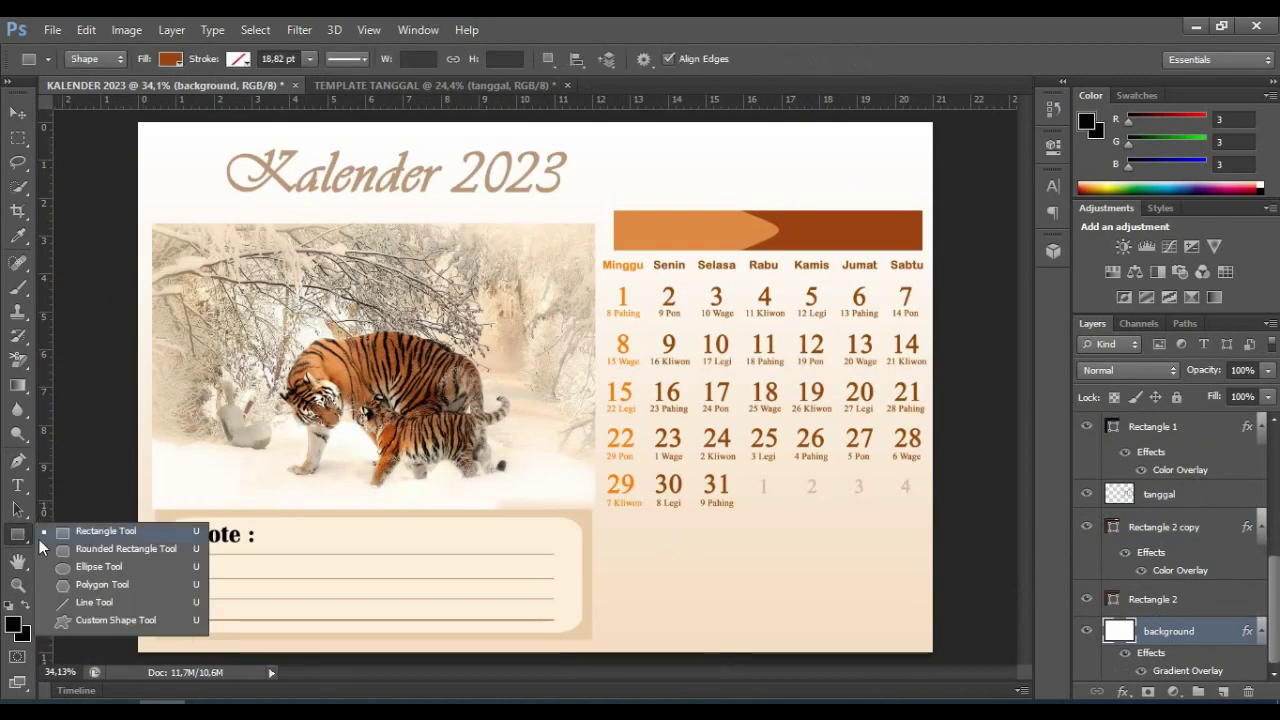
click(101, 568)
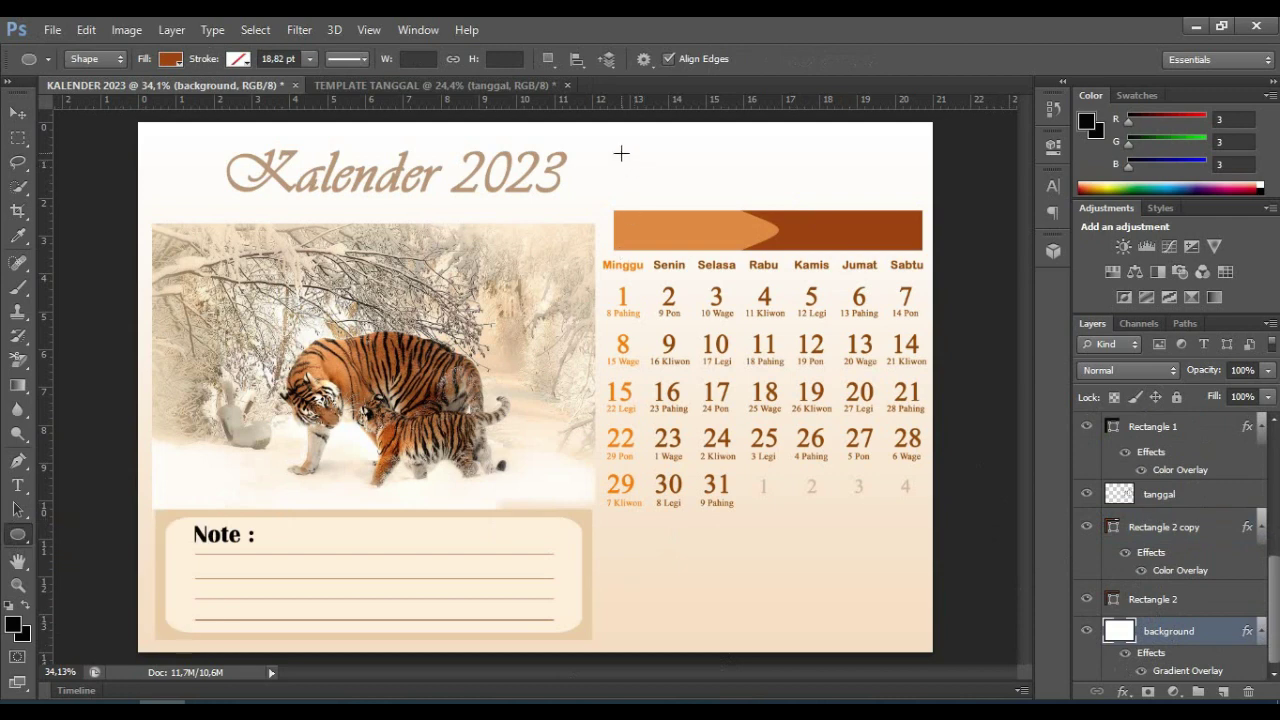
drag(621, 153, 690, 212)
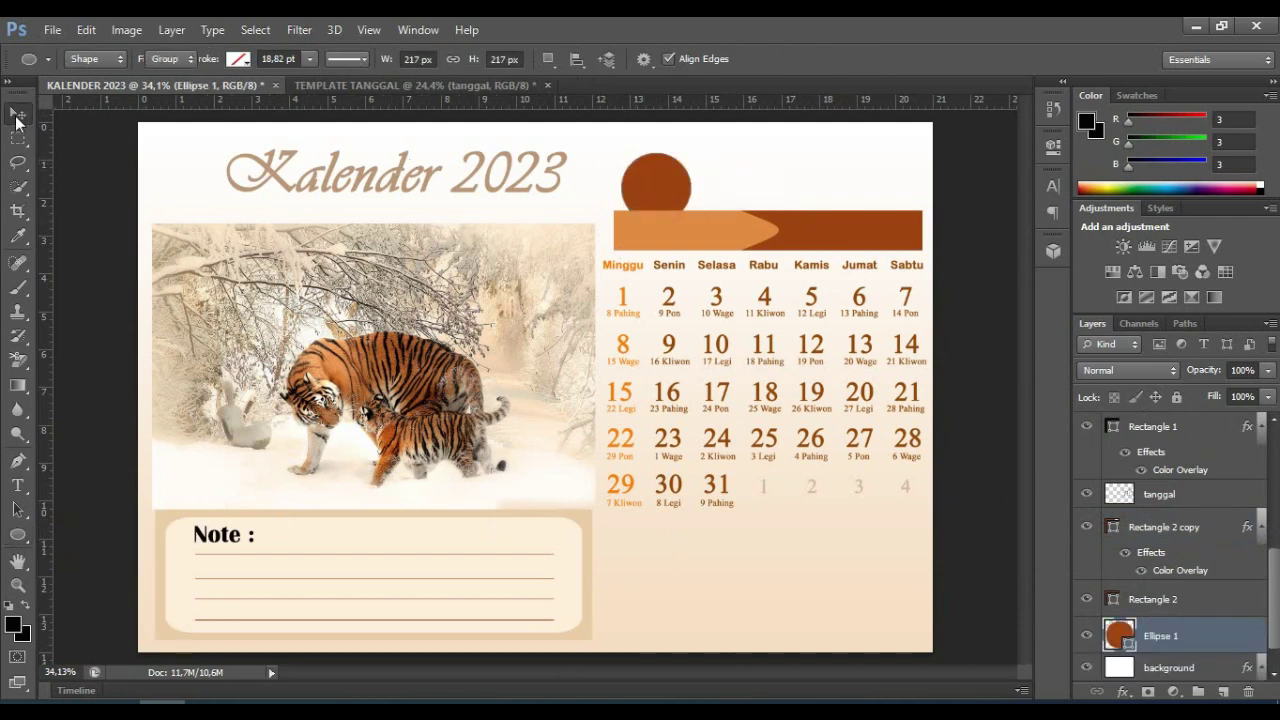
click(18, 112)
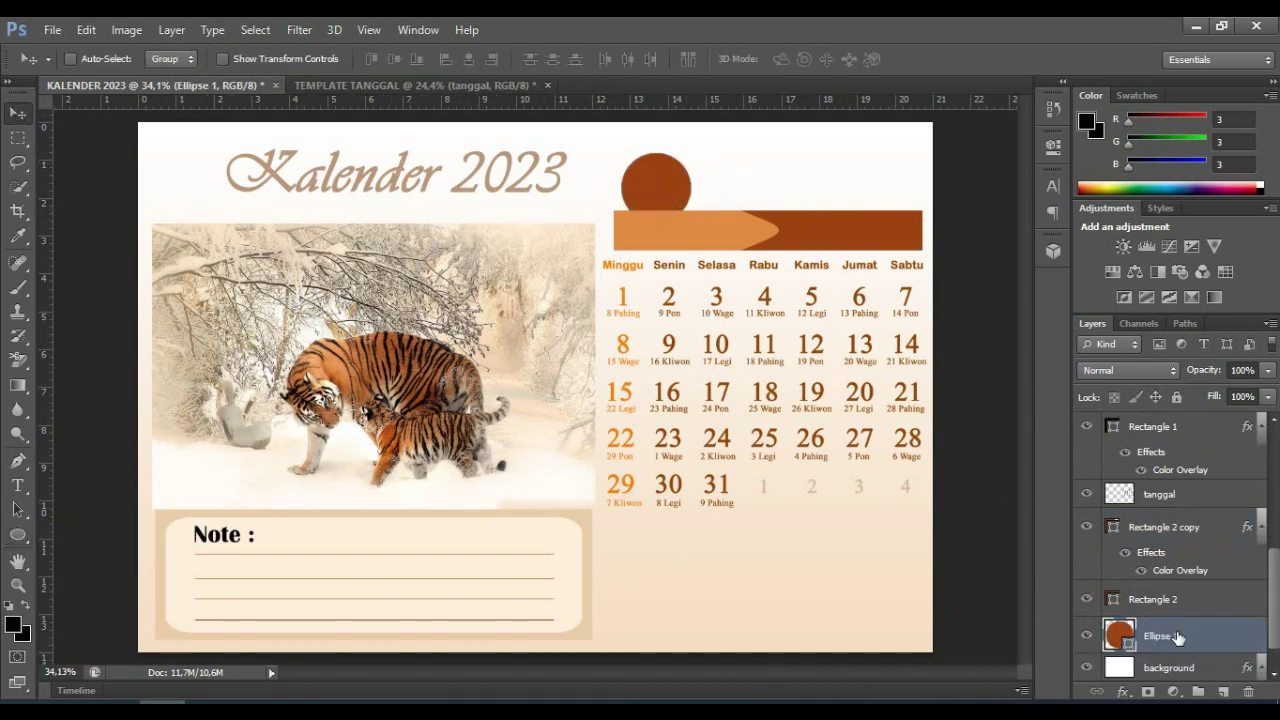
drag(1175, 636, 1160, 512)
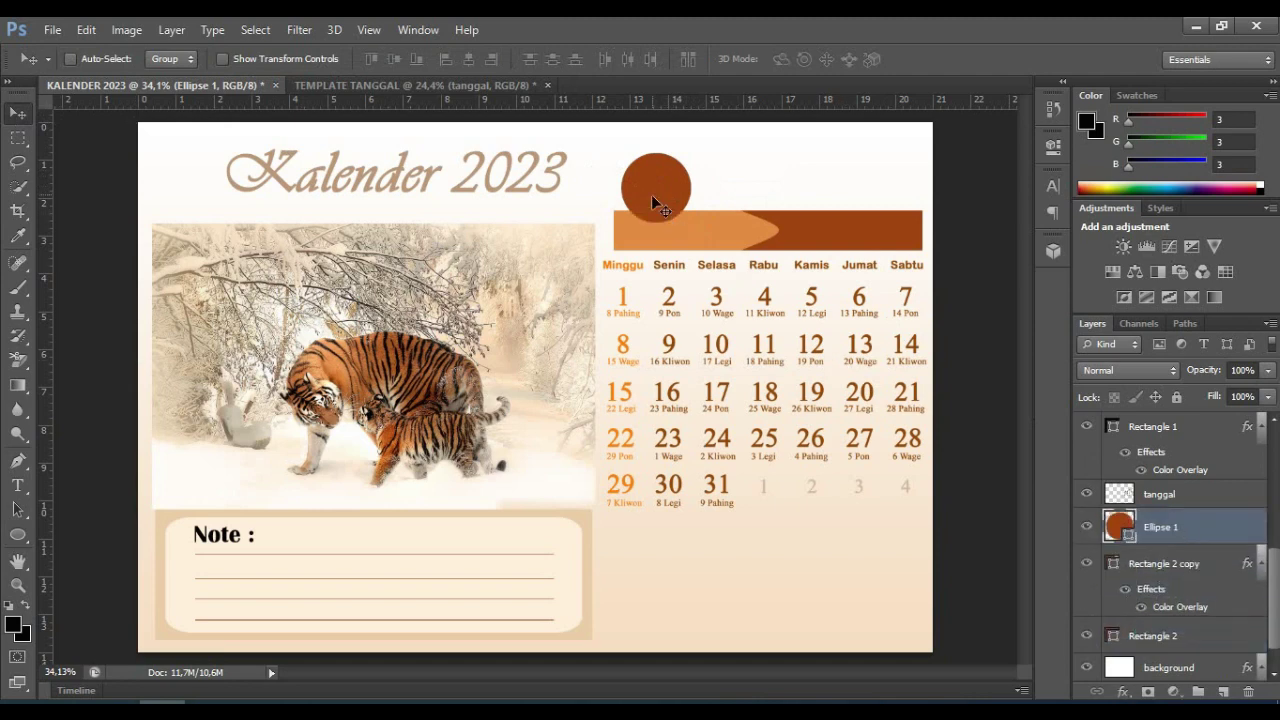
mouse_move(649, 195)
mouse_down()
mouse_move(630, 232)
mouse_move(651, 252)
mouse_up()
key(ctrl+t)
key(Return)
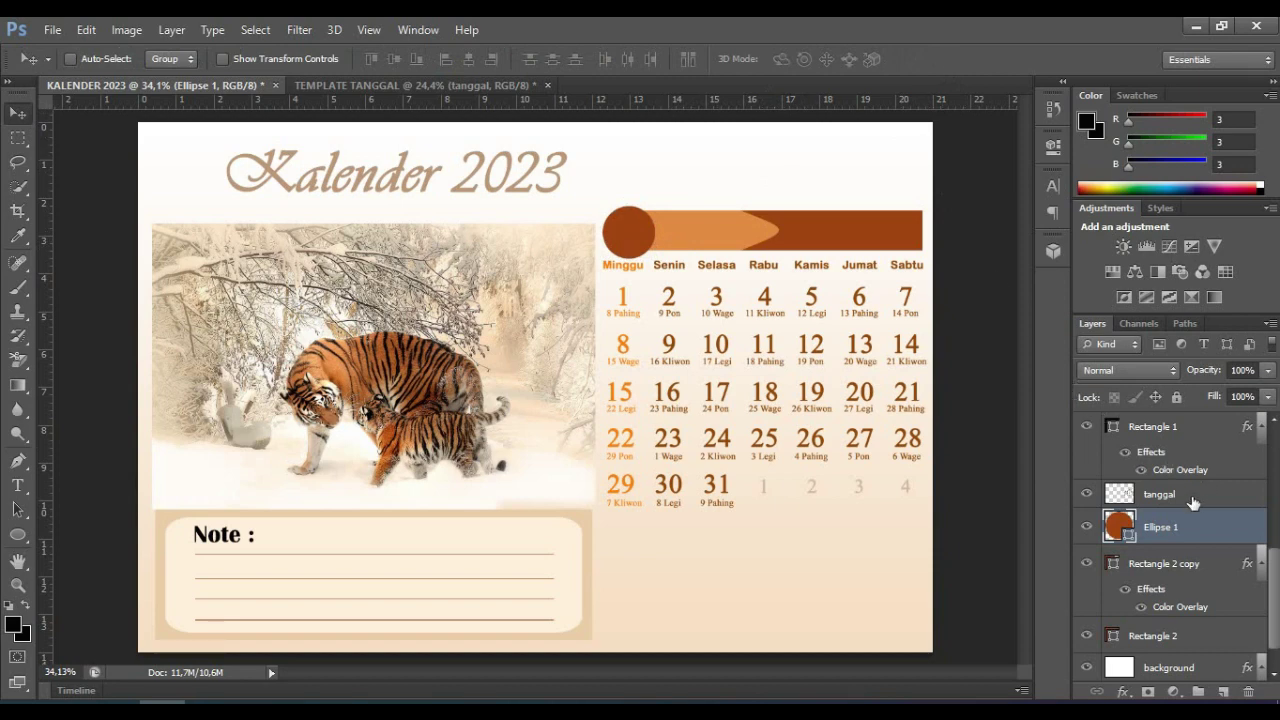
Raise the banner and circle layers together slightly above the weekday row.
scroll(1185, 580, down, 1)
shift+click(1182, 600)
key(ctrl+t)
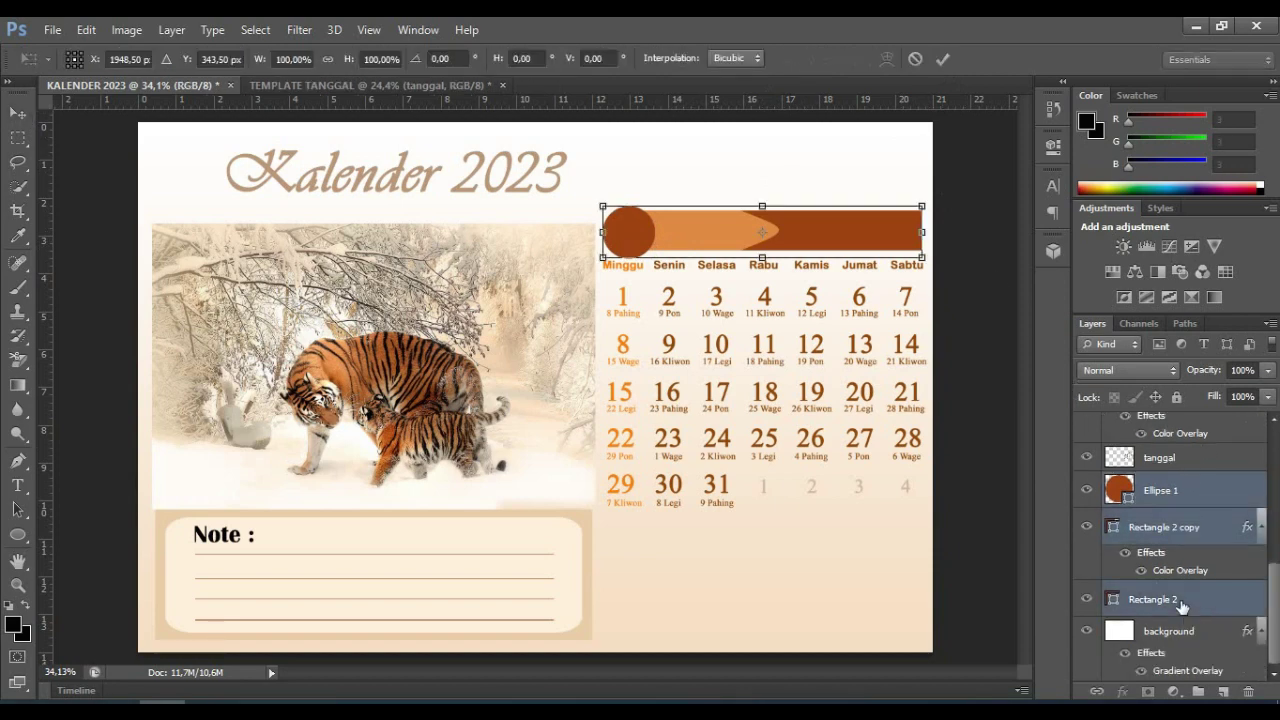
key(shift+Up)
key(shift+Up)
key(shift+Up)
key(shift+Up)
key(shift+Up)
click(942, 58)
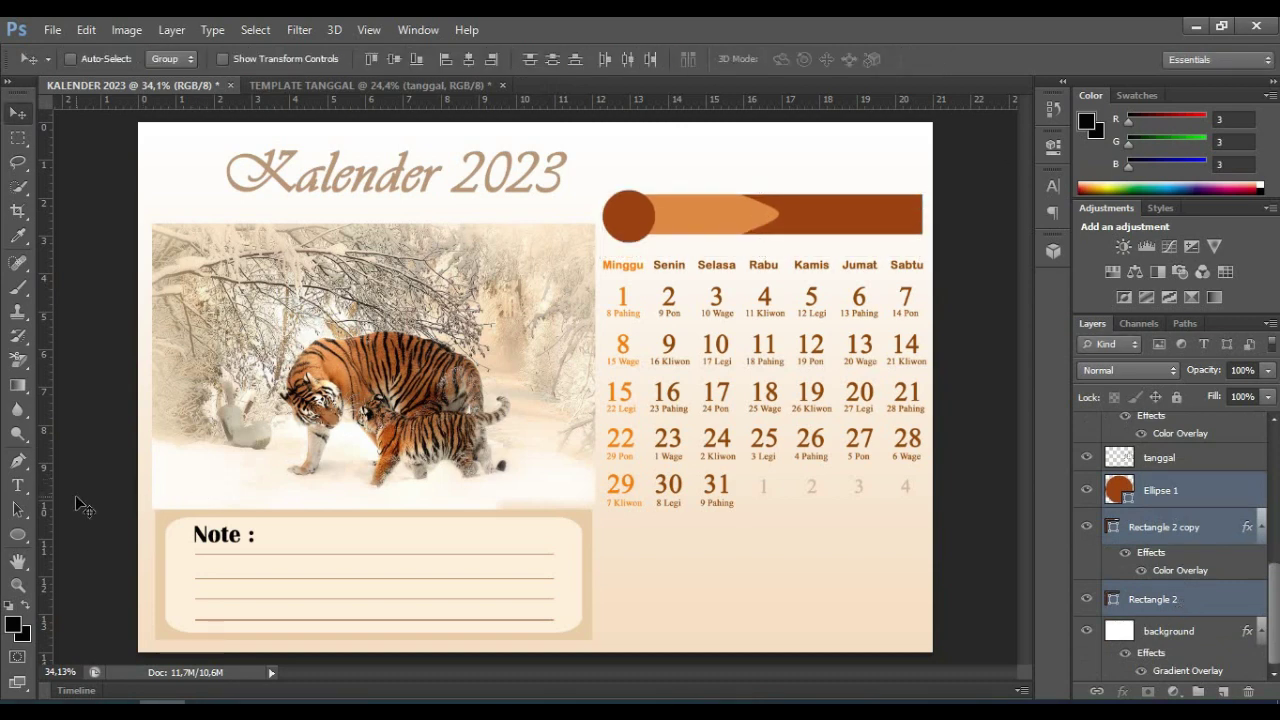
Add a near-white '01' text centred on the brown circle.
click(18, 485)
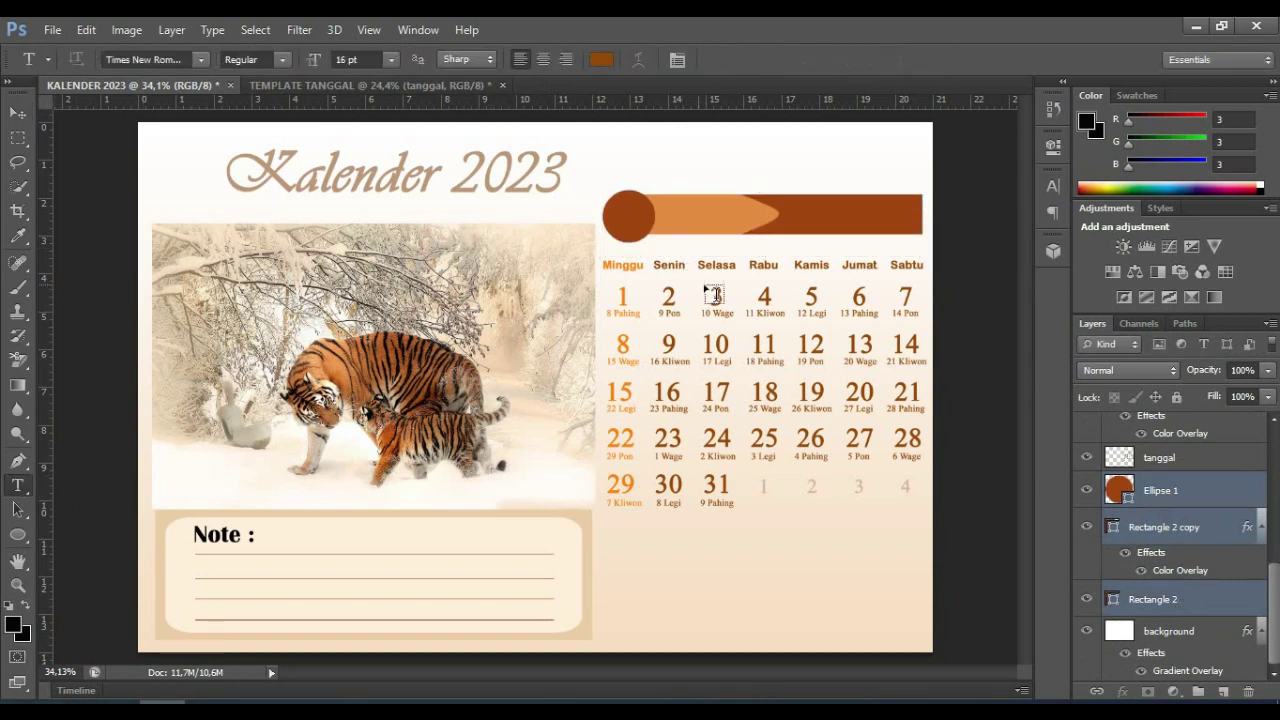
click(704, 166)
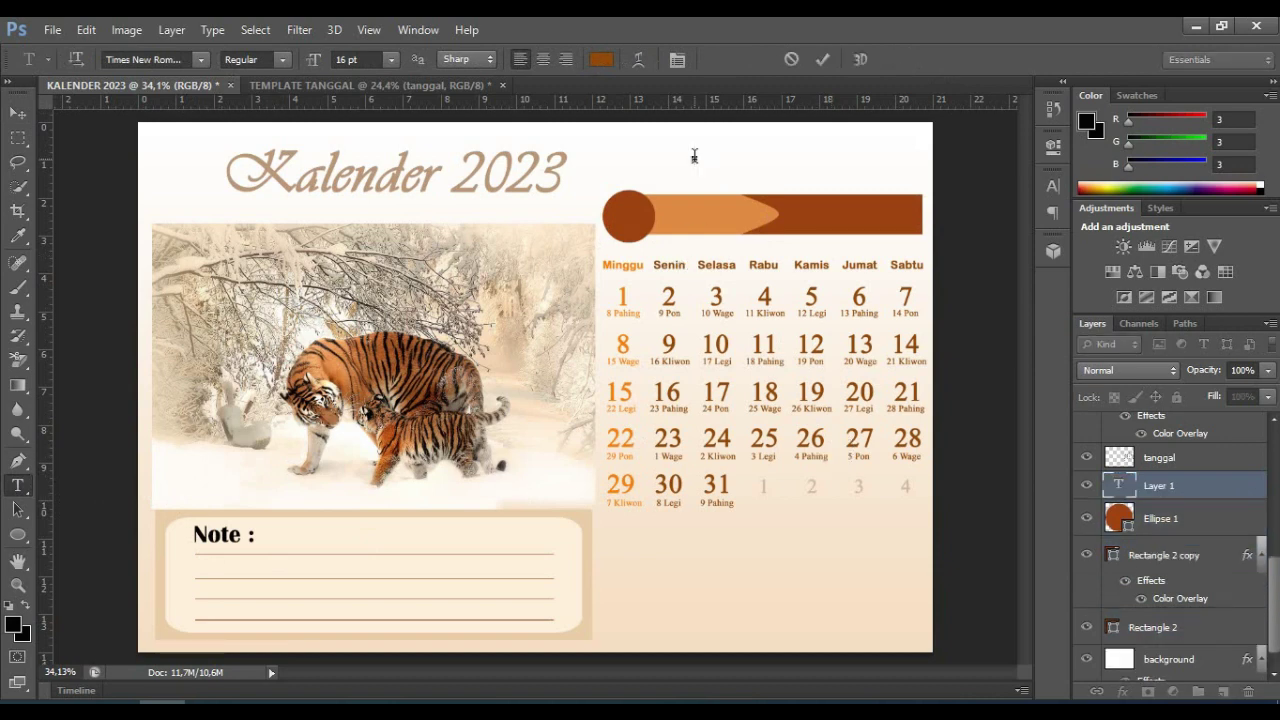
text(01)
key(ctrl+a)
click(601, 61)
click(656, 186)
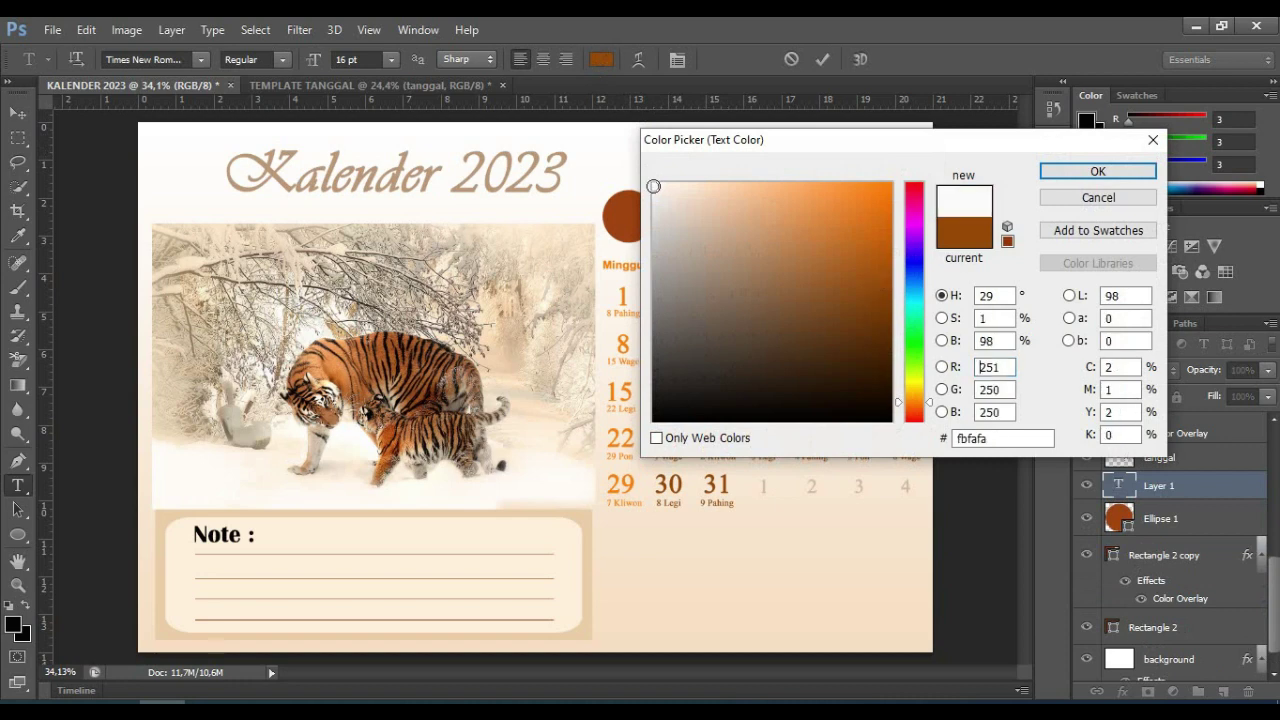
click(1097, 172)
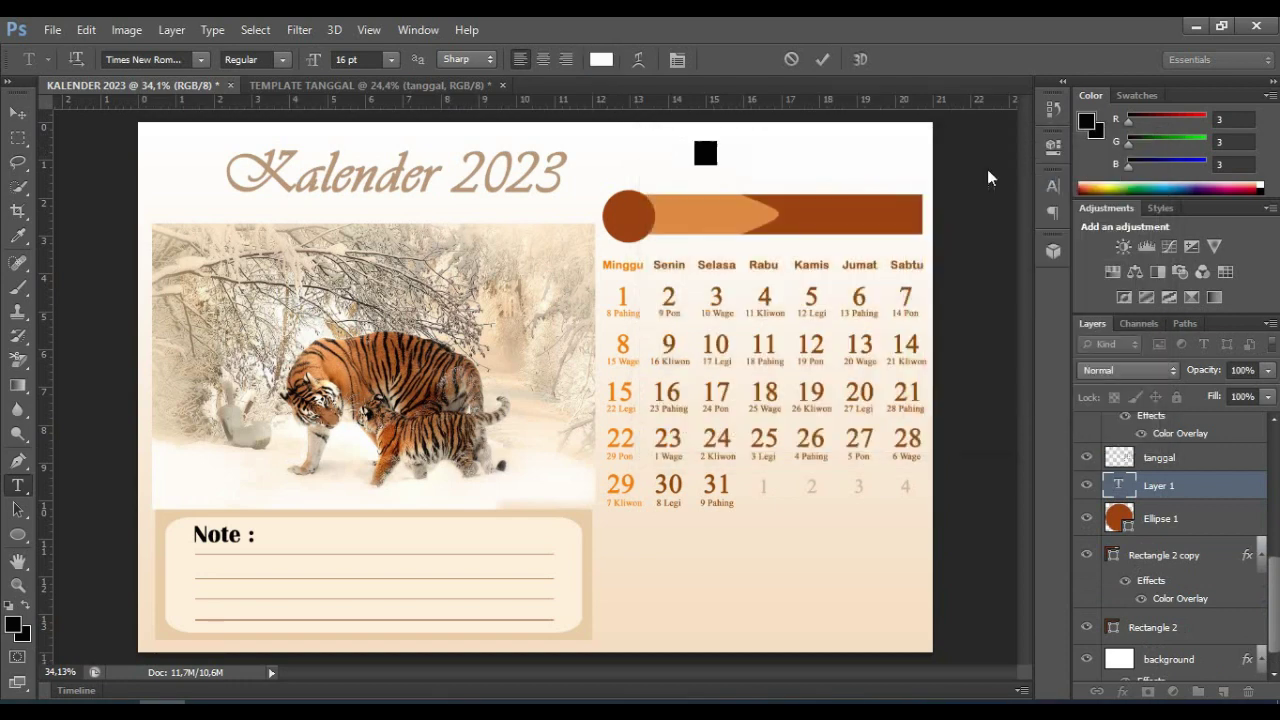
drag(828, 63, 756, 122)
text(01)
click(822, 59)
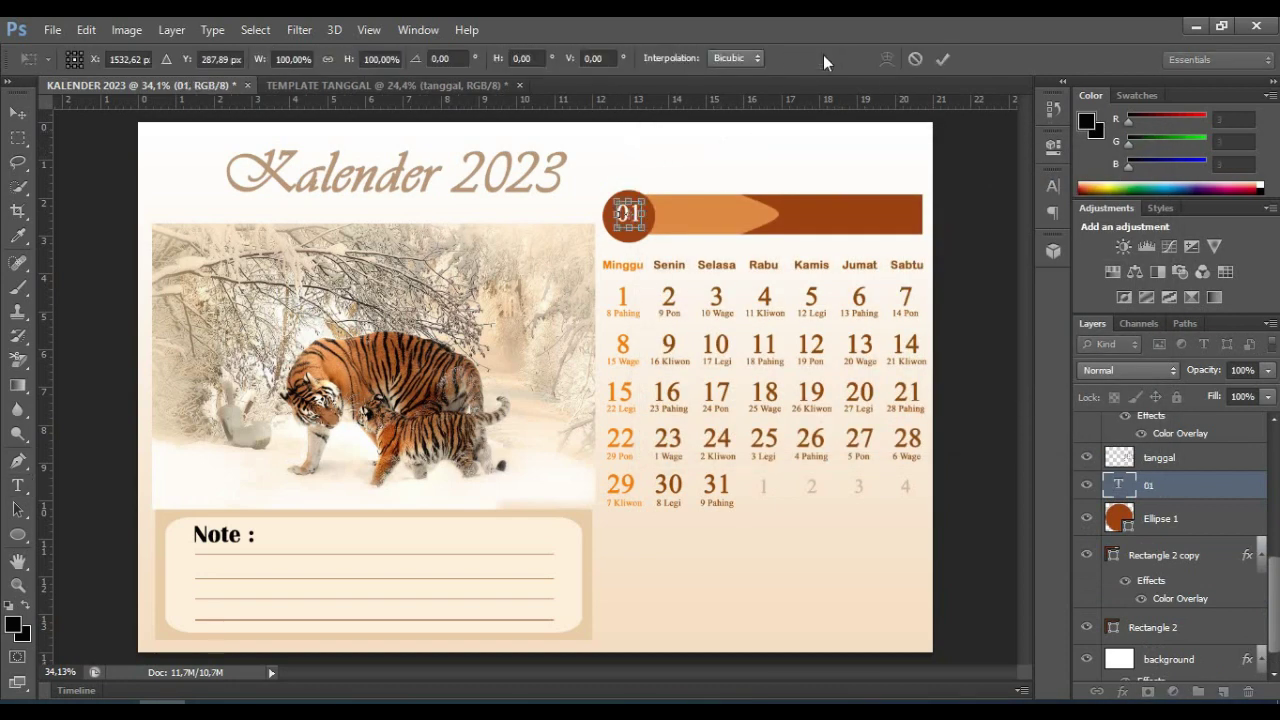
Duplicate the 01 text into a black 'JANUARI' label set in Impact.
key(ctrl+j)
click(601, 59)
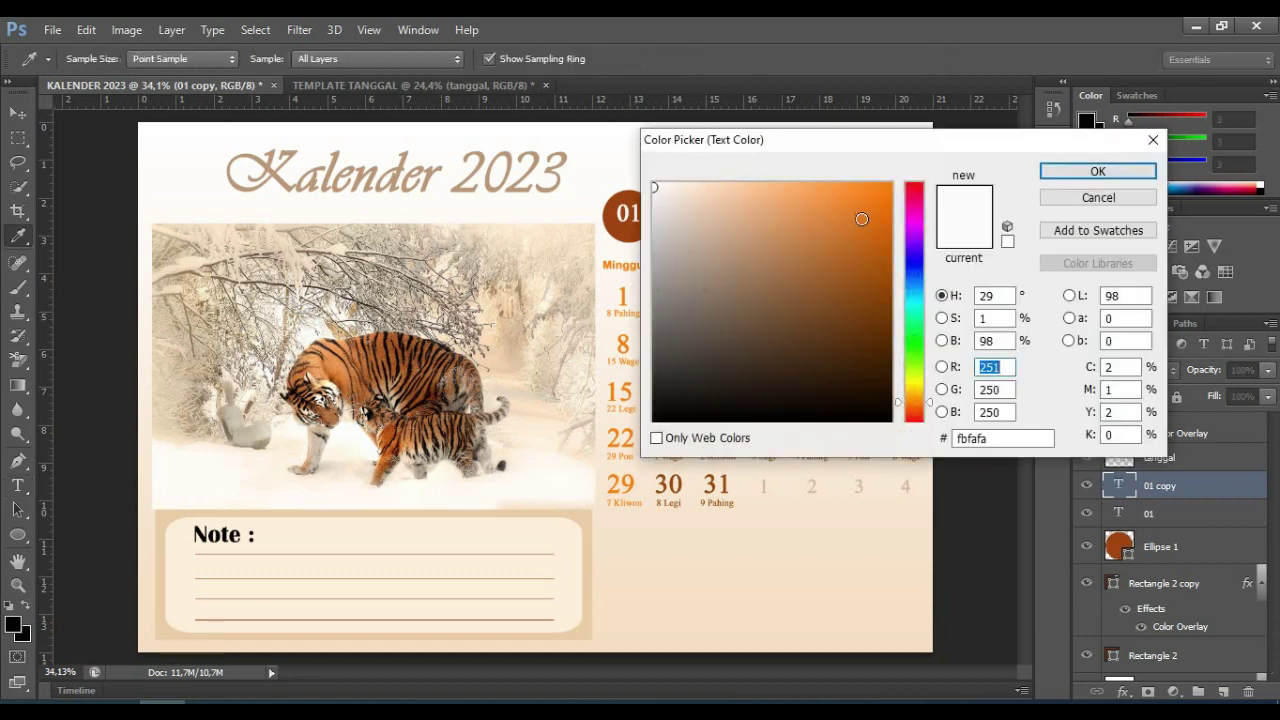
click(663, 418)
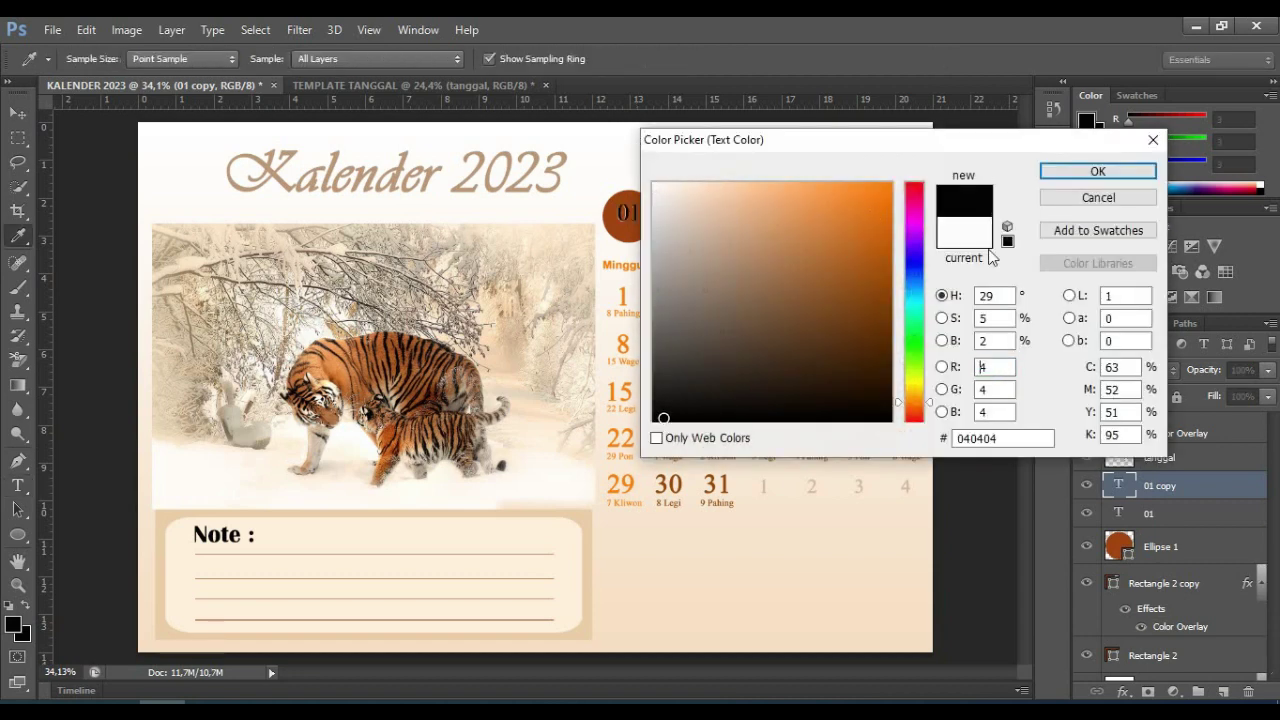
click(1071, 174)
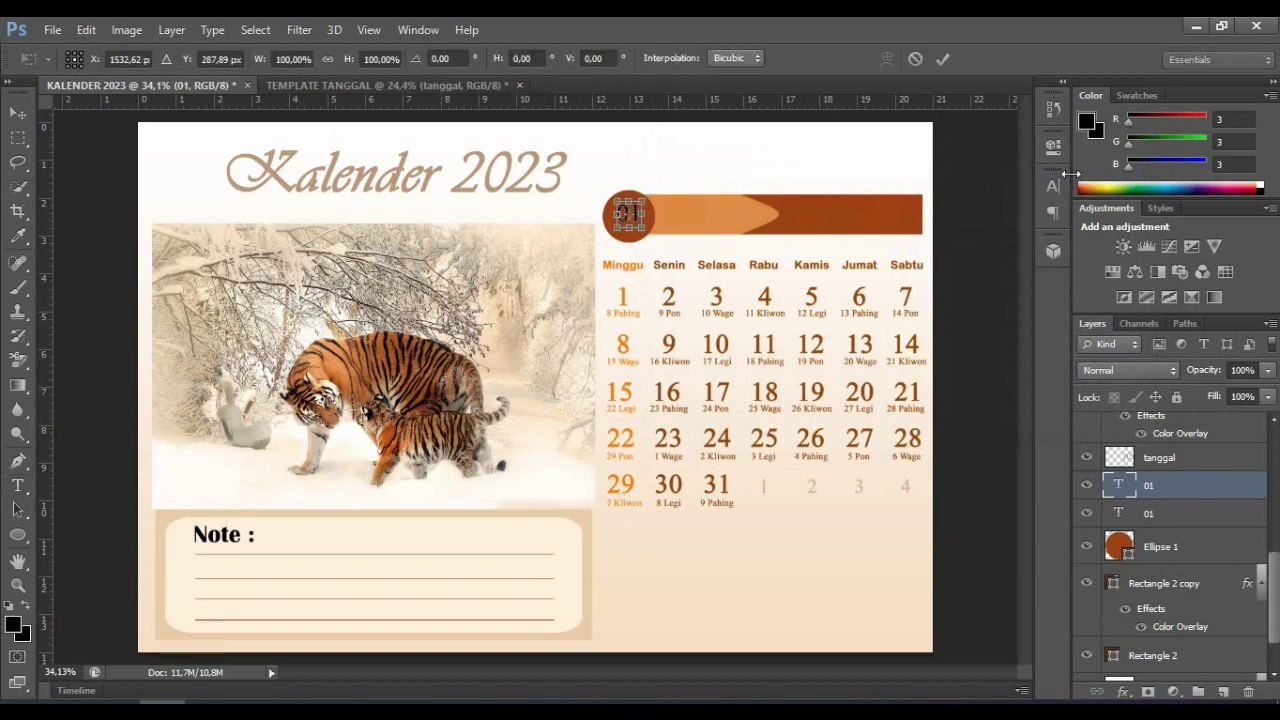
click(669, 212)
text(JANUARI)
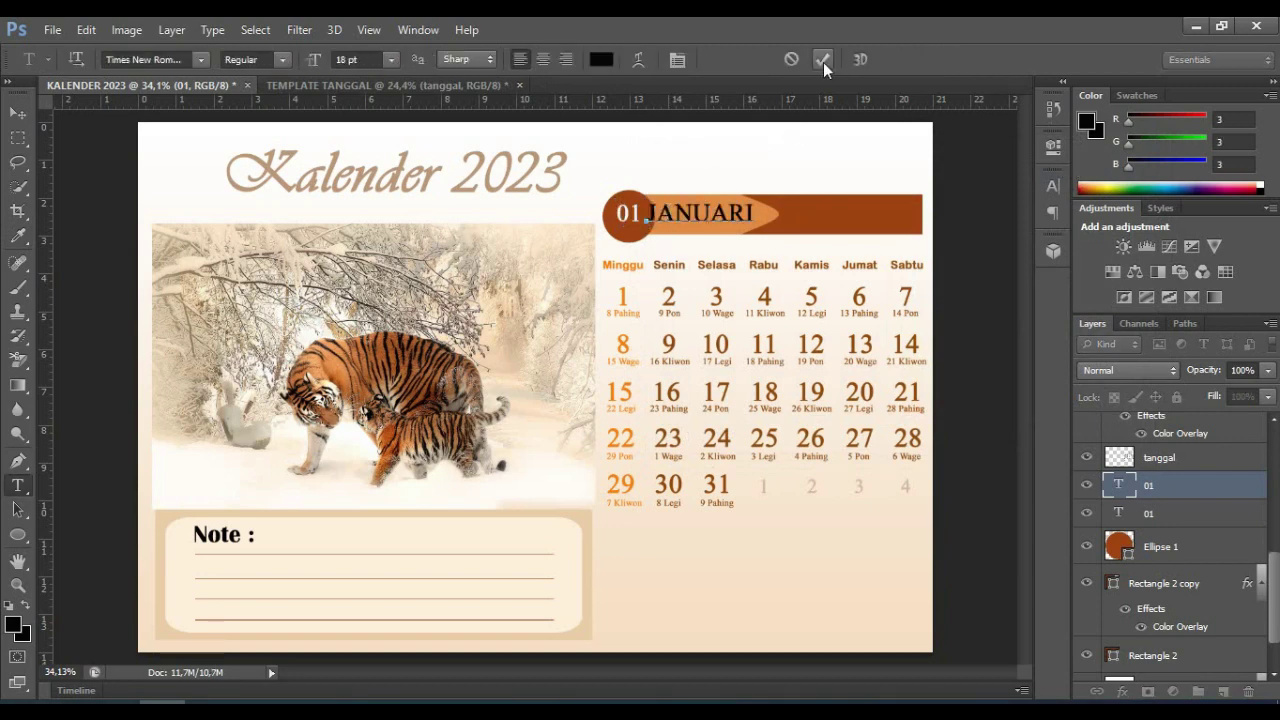
click(823, 62)
click(201, 59)
scroll(266, 334, up, 13)
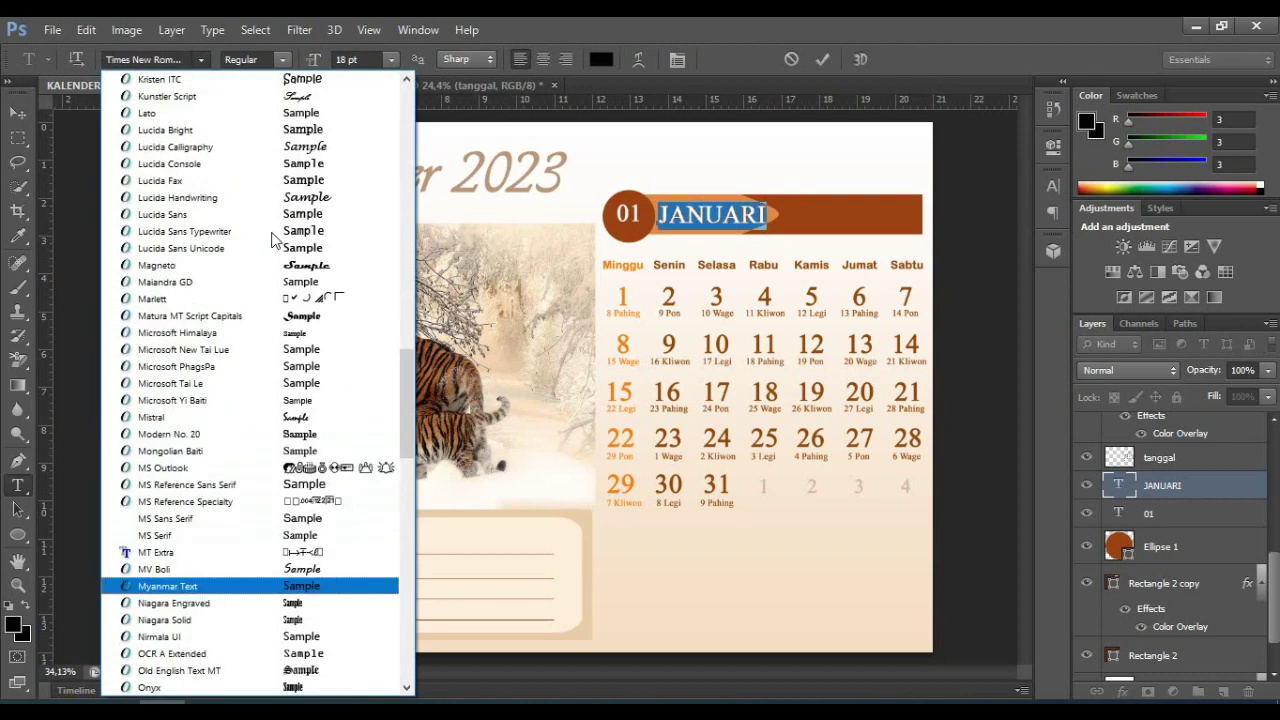
scroll(272, 240, up, 5)
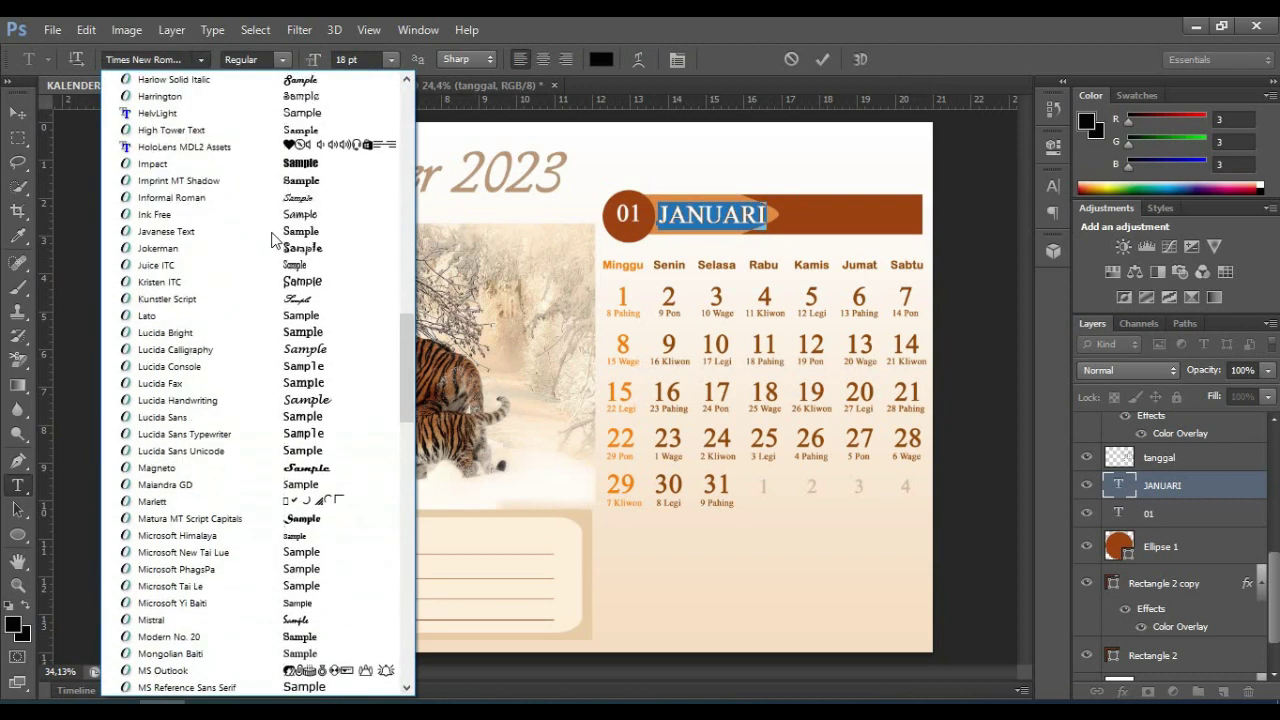
click(252, 164)
click(720, 163)
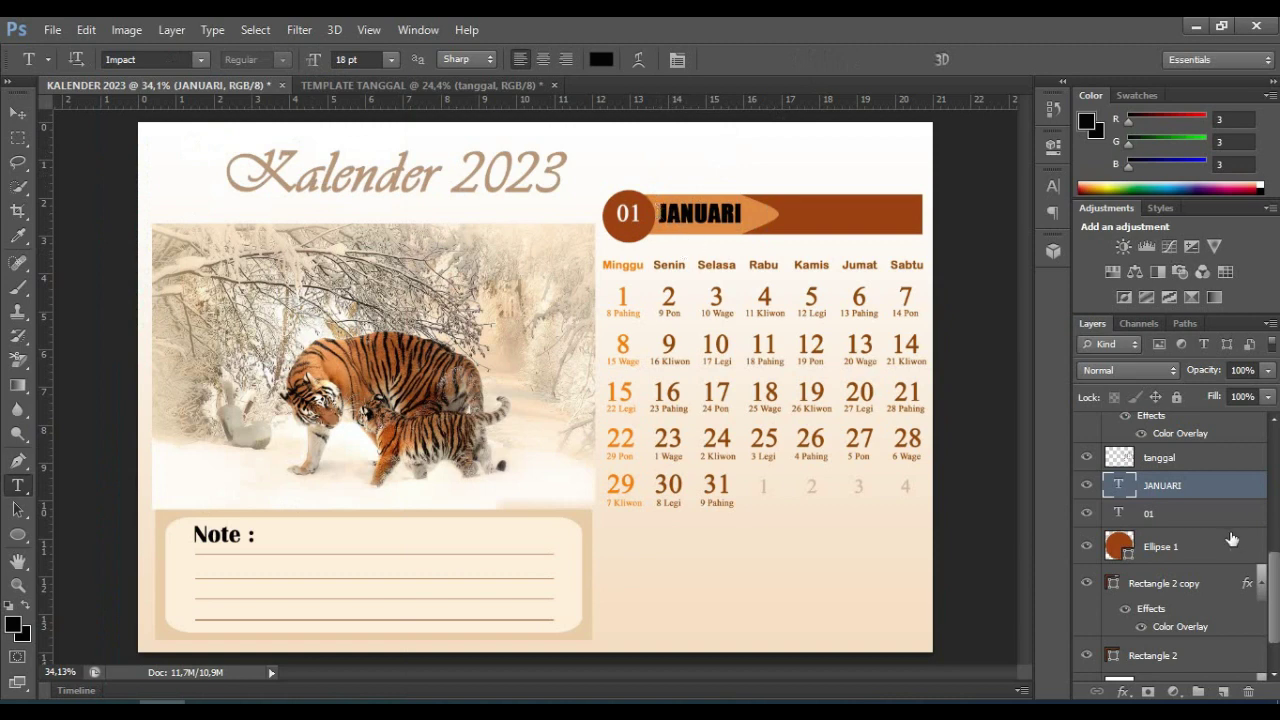
Nudge the Rectangle 2 copy arrow shape behind JANUARI slightly right.
click(1178, 588)
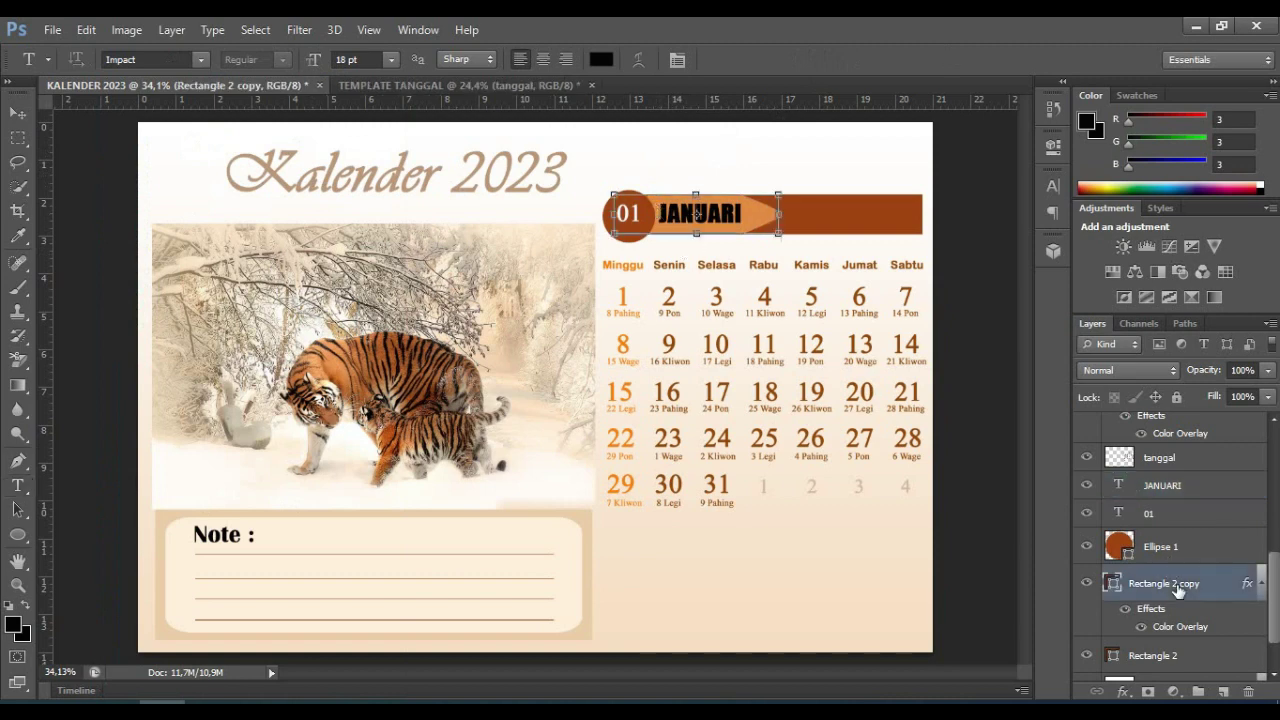
key(v)
drag(770, 213, 783, 213)
Apply a near-white (fbf9f9) Color Overlay layer style to the JANUARI text.
click(1178, 484)
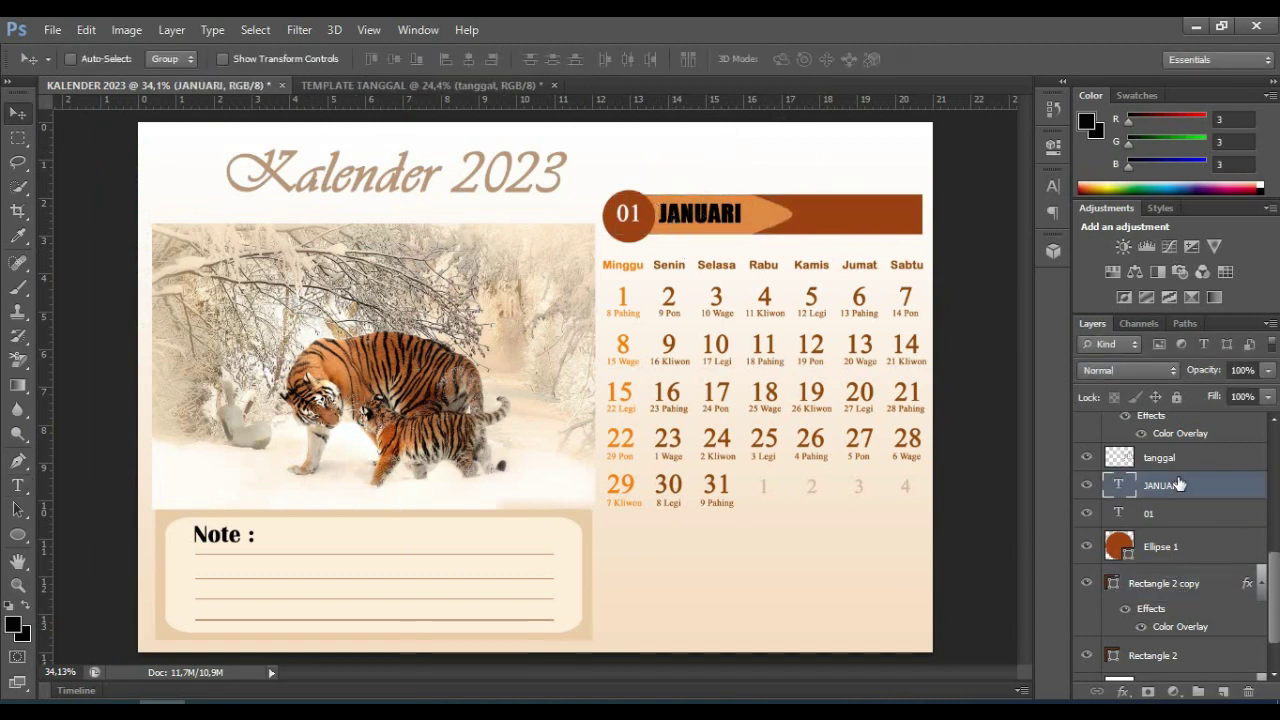
right_click(1194, 489)
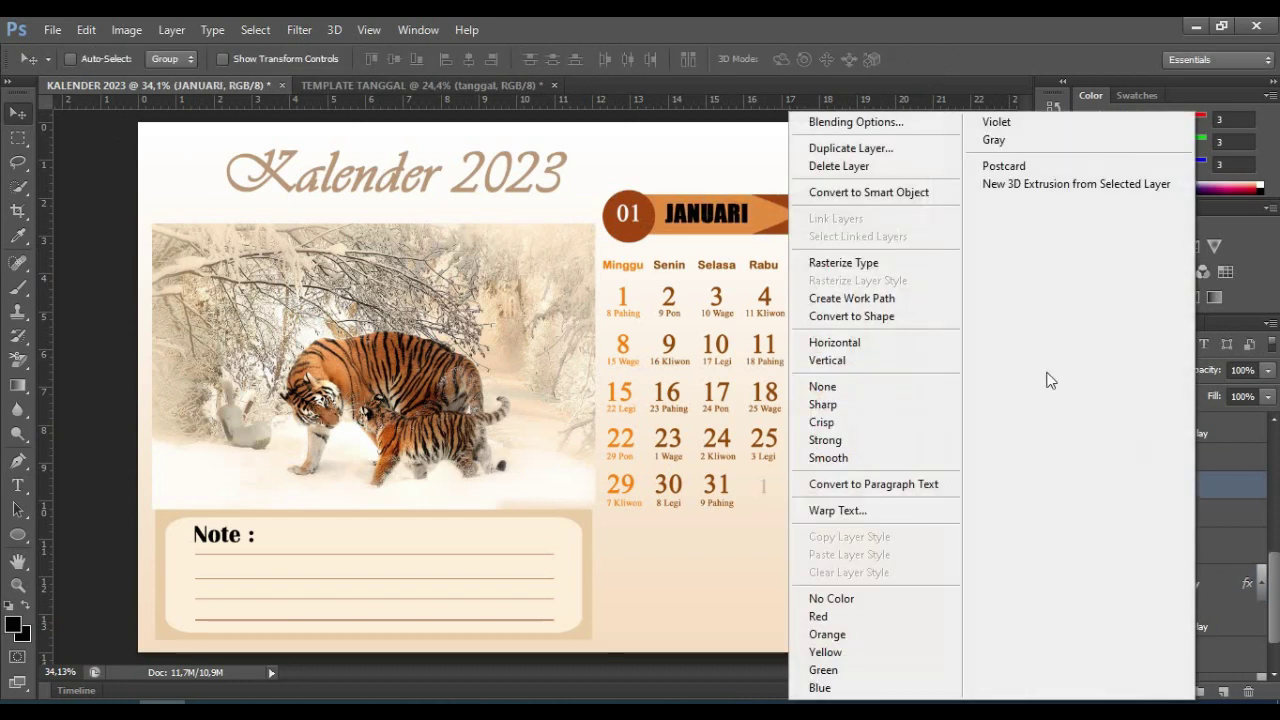
click(899, 123)
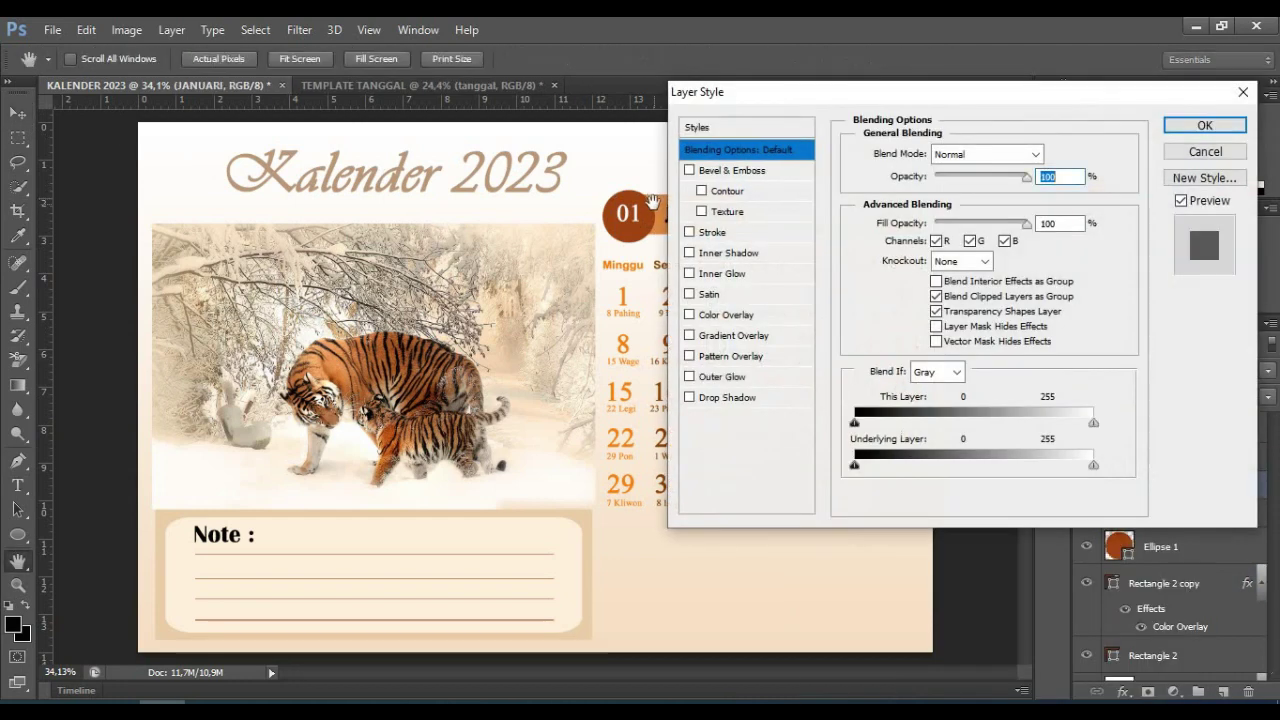
click(726, 315)
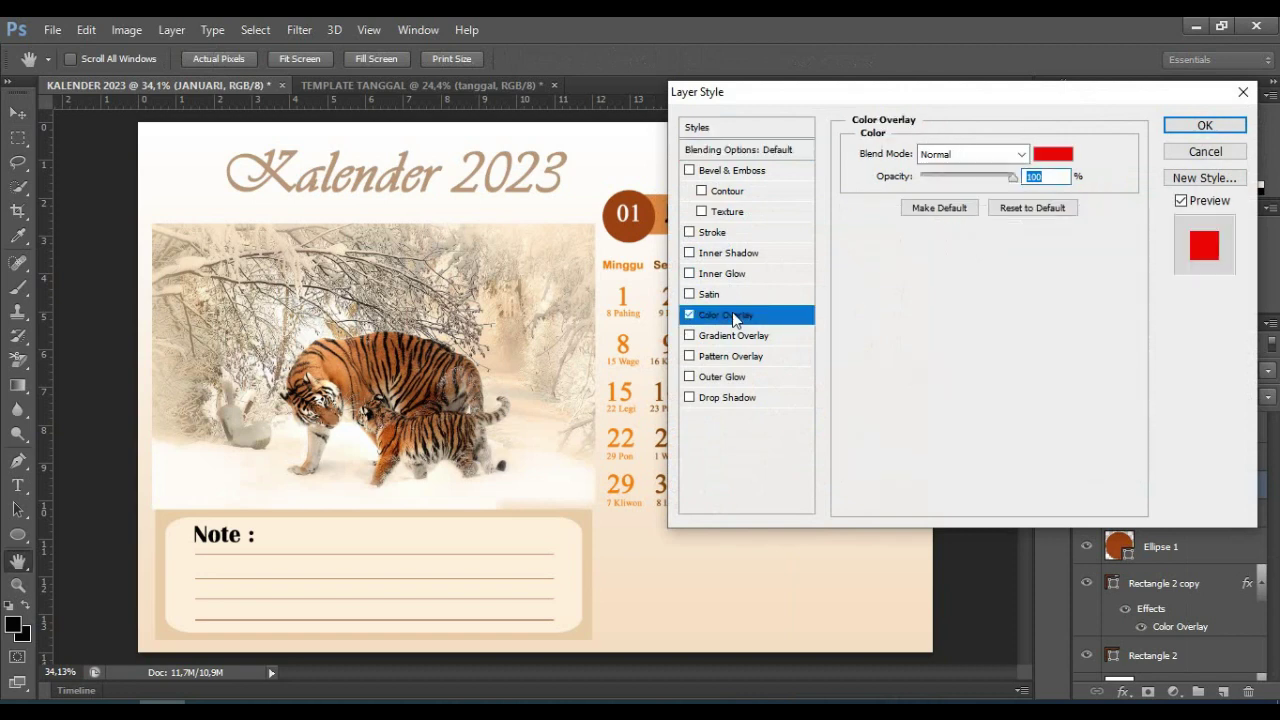
click(1050, 157)
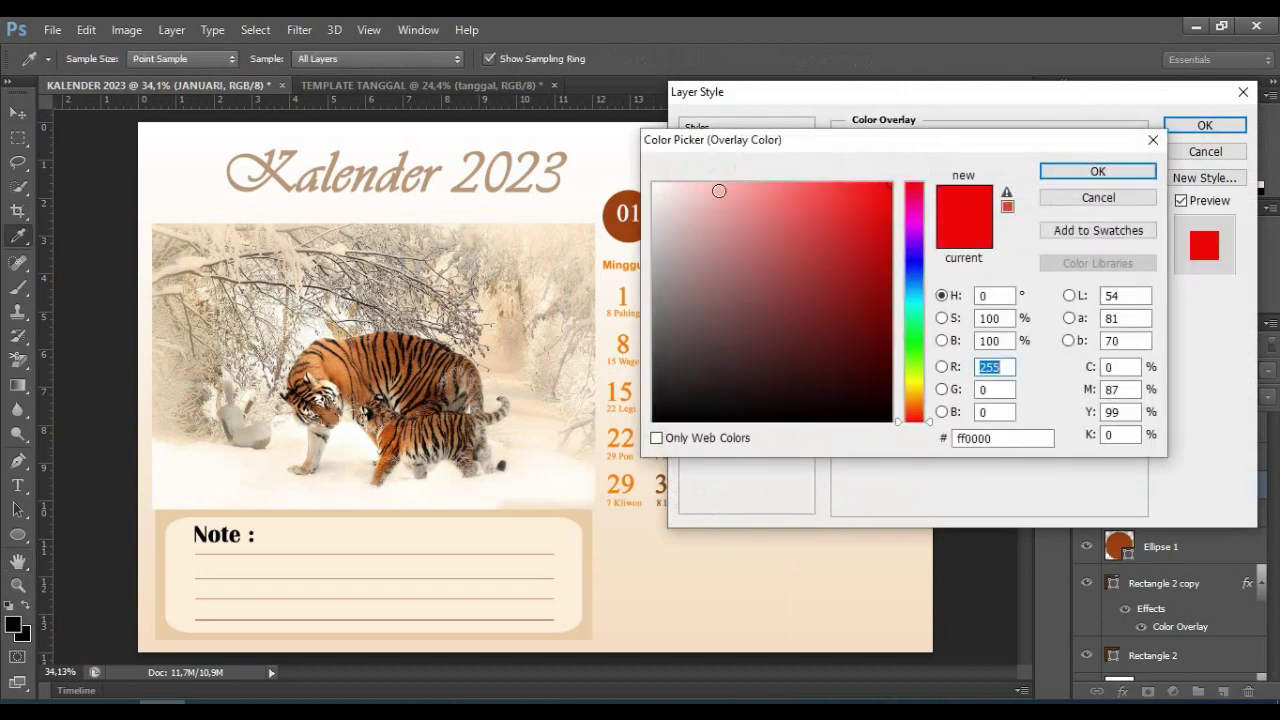
click(654, 186)
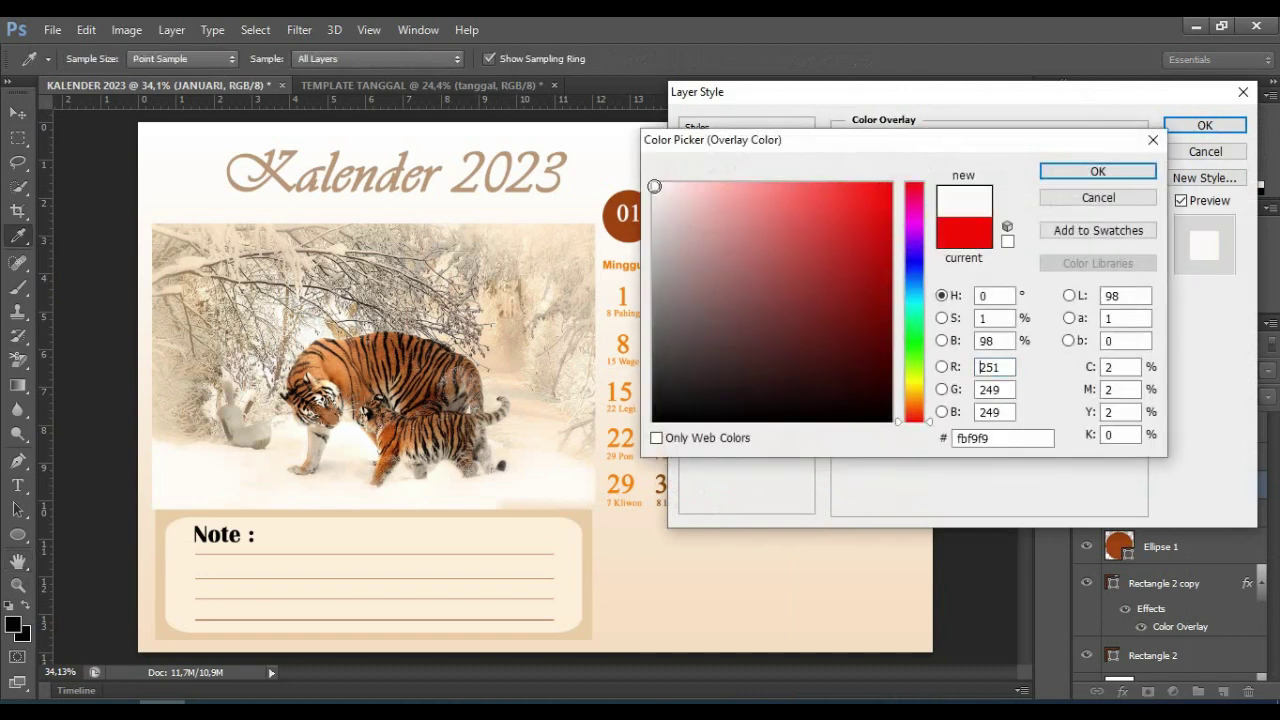
click(1057, 169)
click(1167, 129)
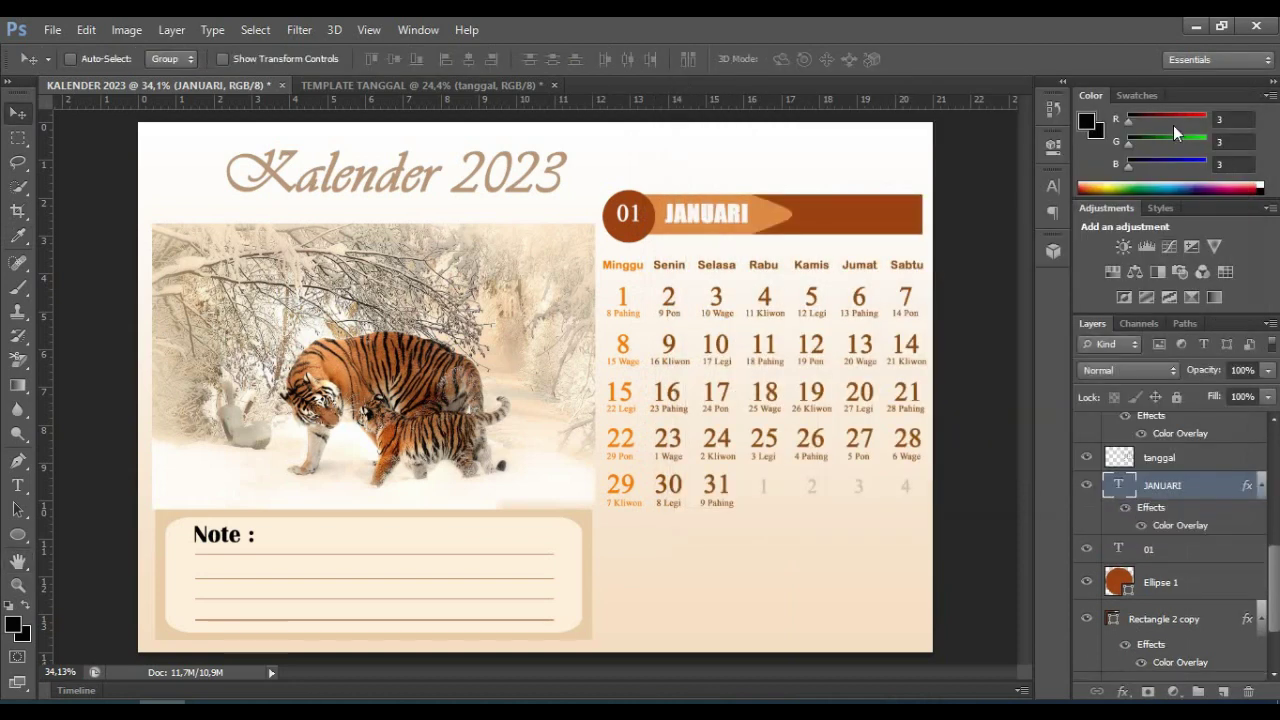
Duplicate the 01 text, move the copy to the banner's right end, and clear it.
click(1153, 550)
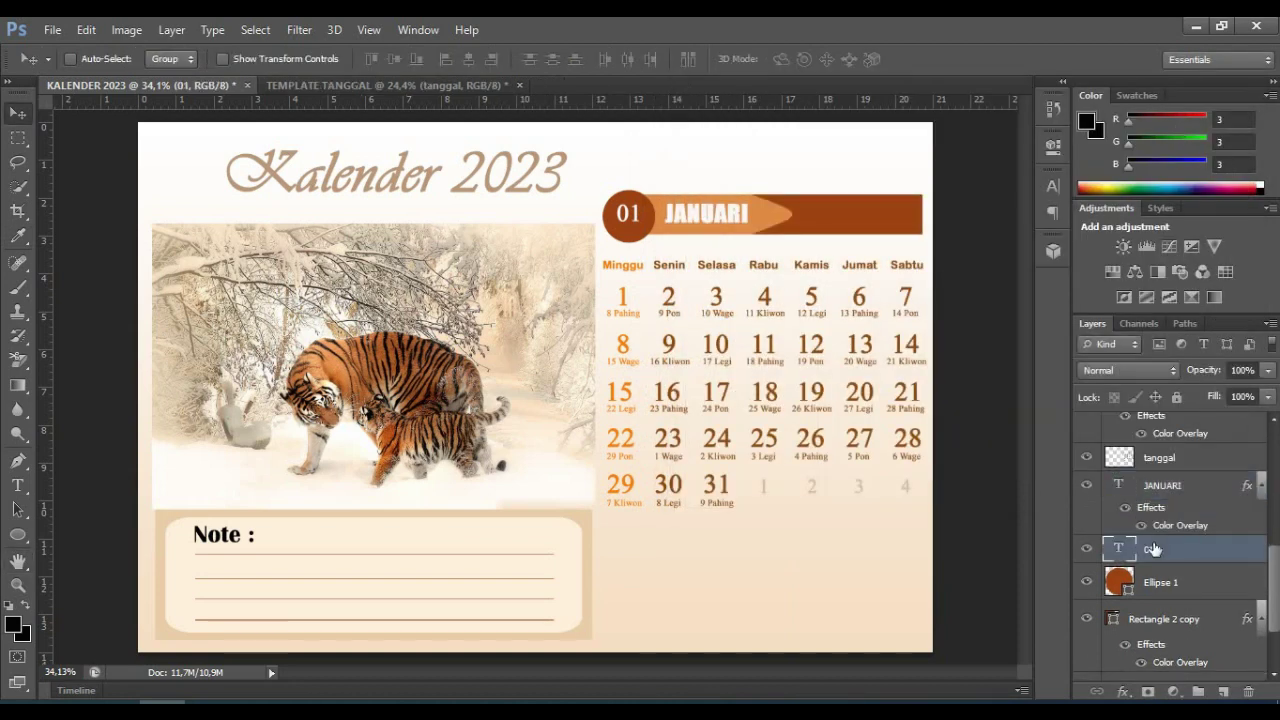
key(ctrl+j)
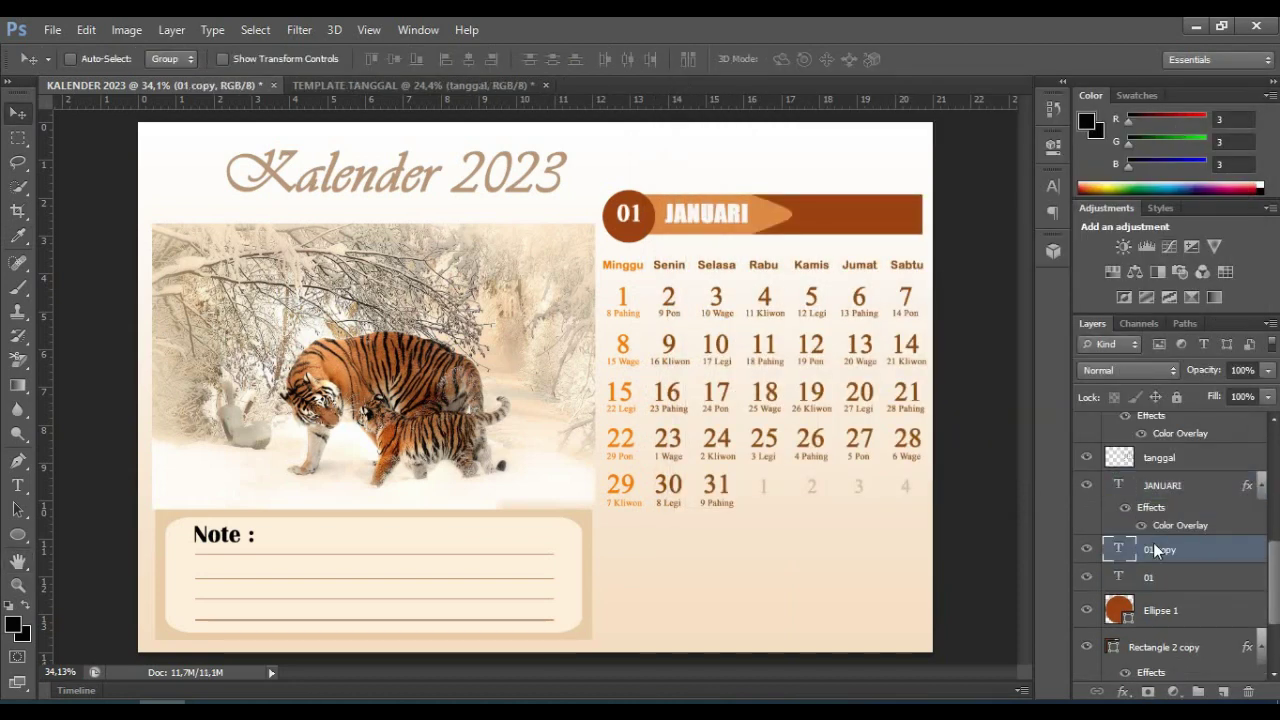
drag(628, 213, 818, 213)
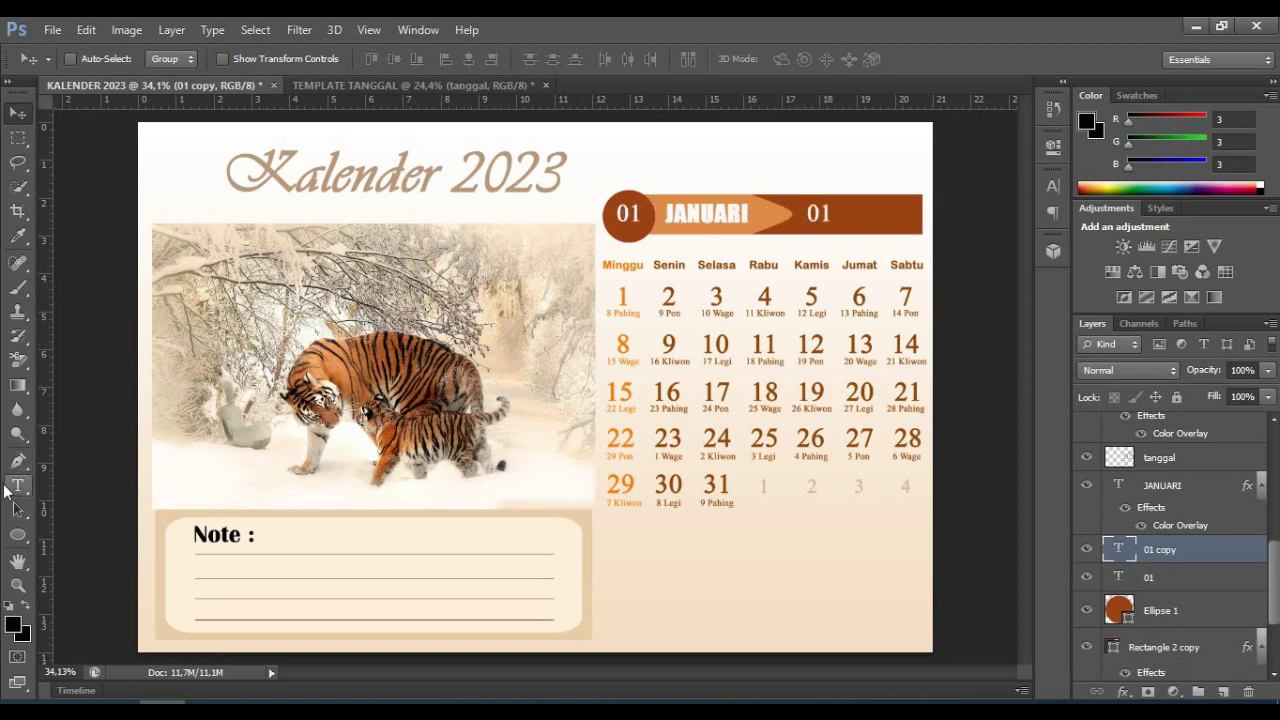
click(17, 486)
drag(805, 213, 881, 210)
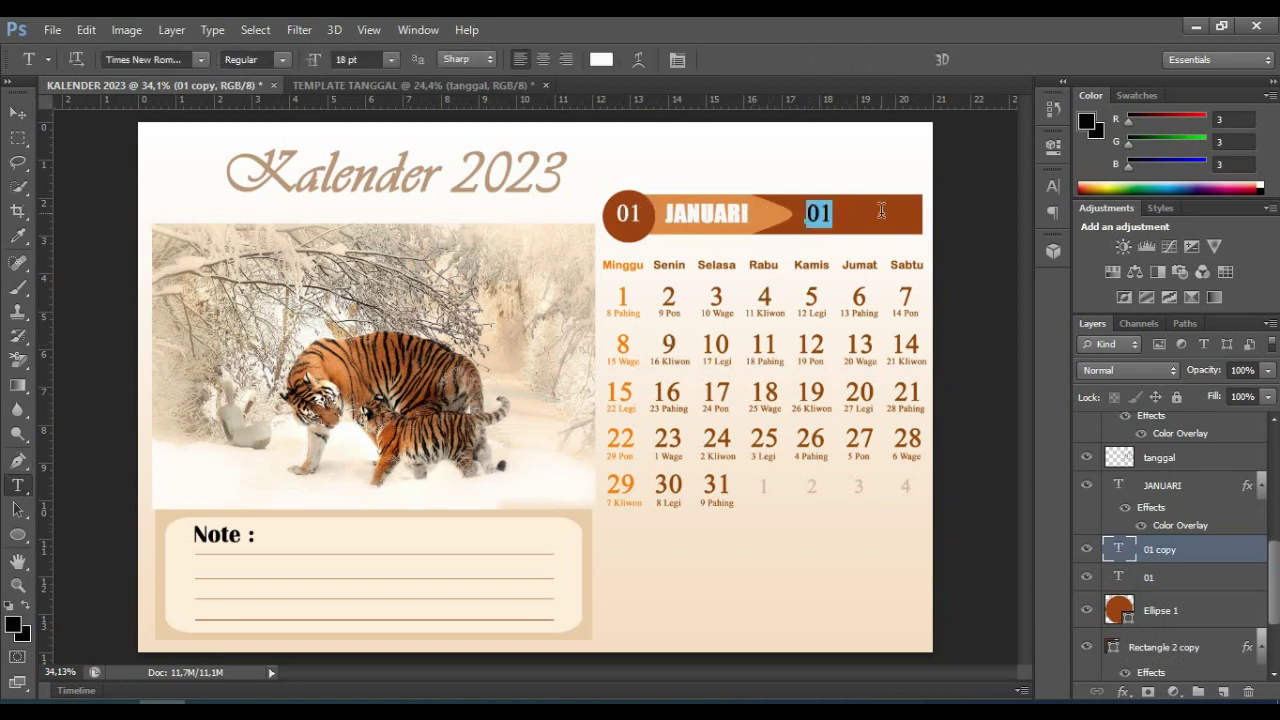
key(BackSpace)
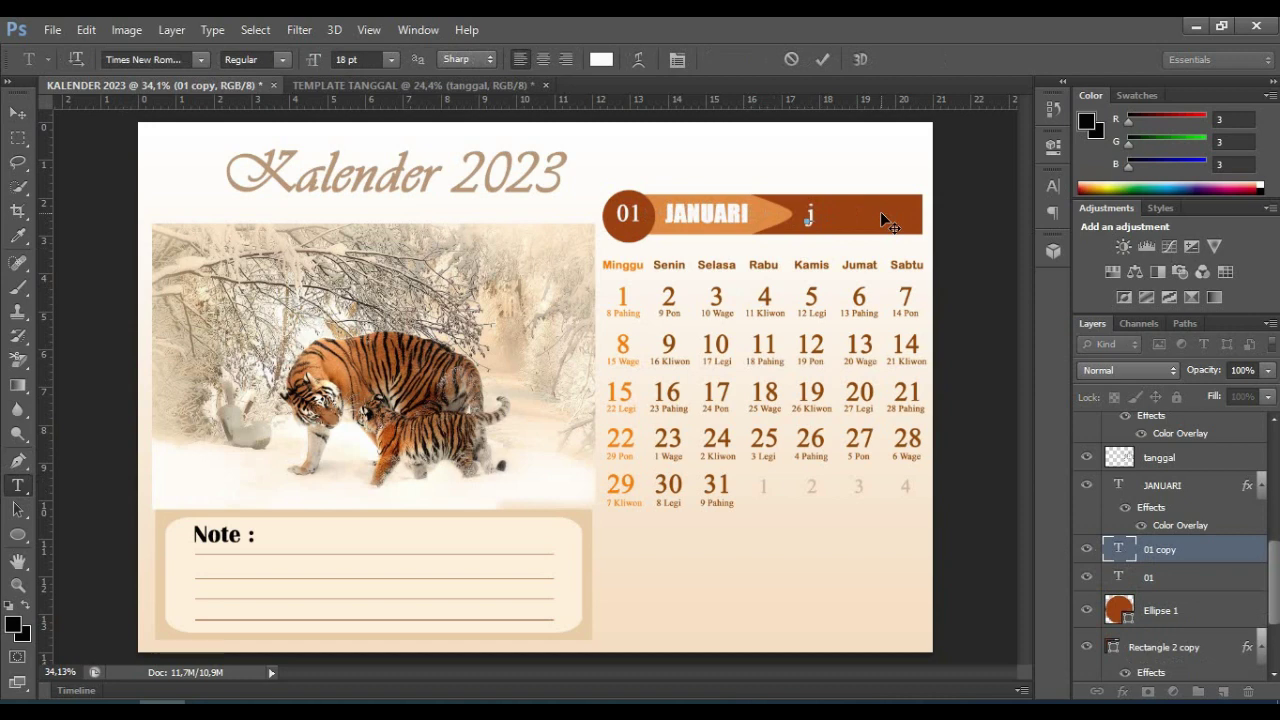
Set the copy to 9 pt and type 'Jumadil Akhir - Rejeb 1956'.
click(338, 59)
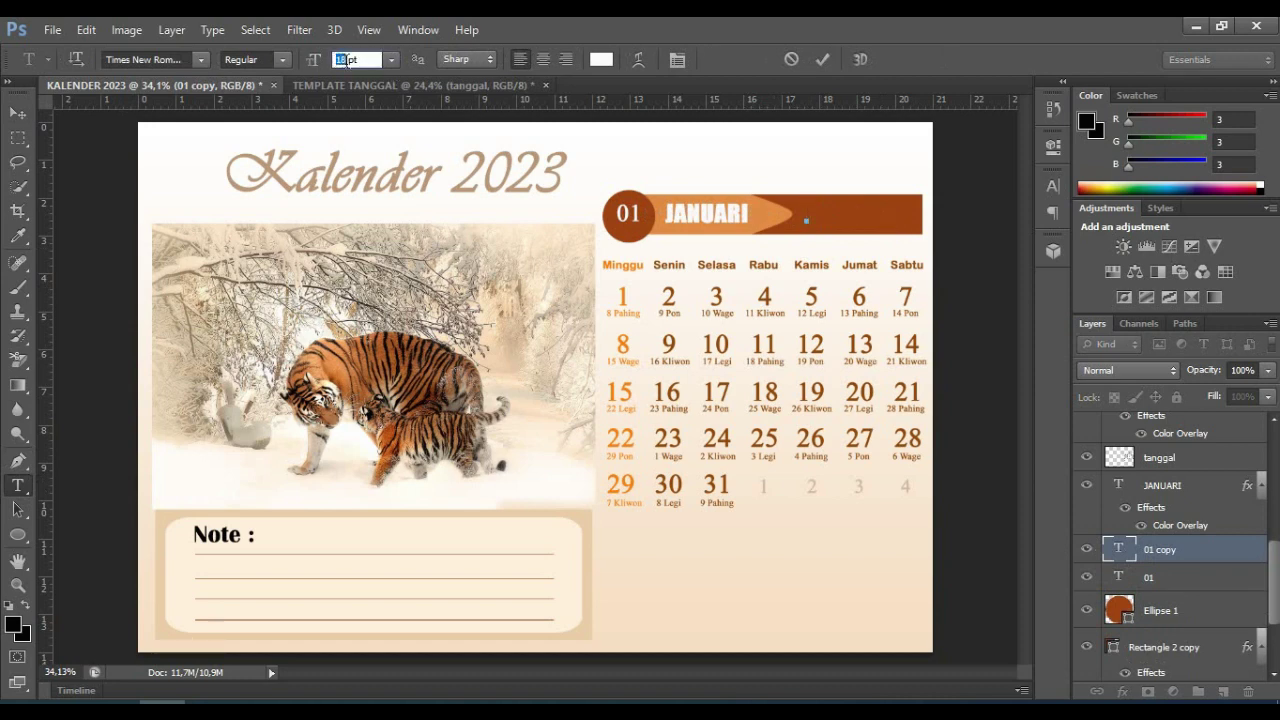
text(9)
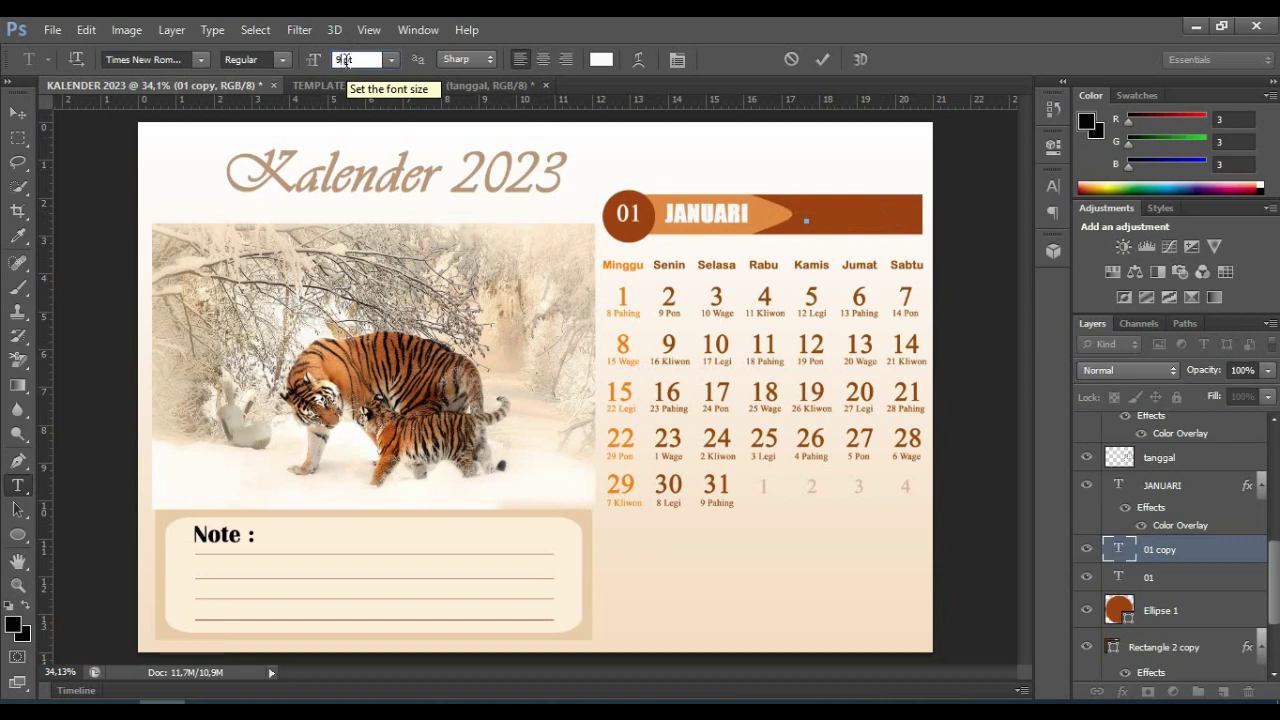
click(822, 59)
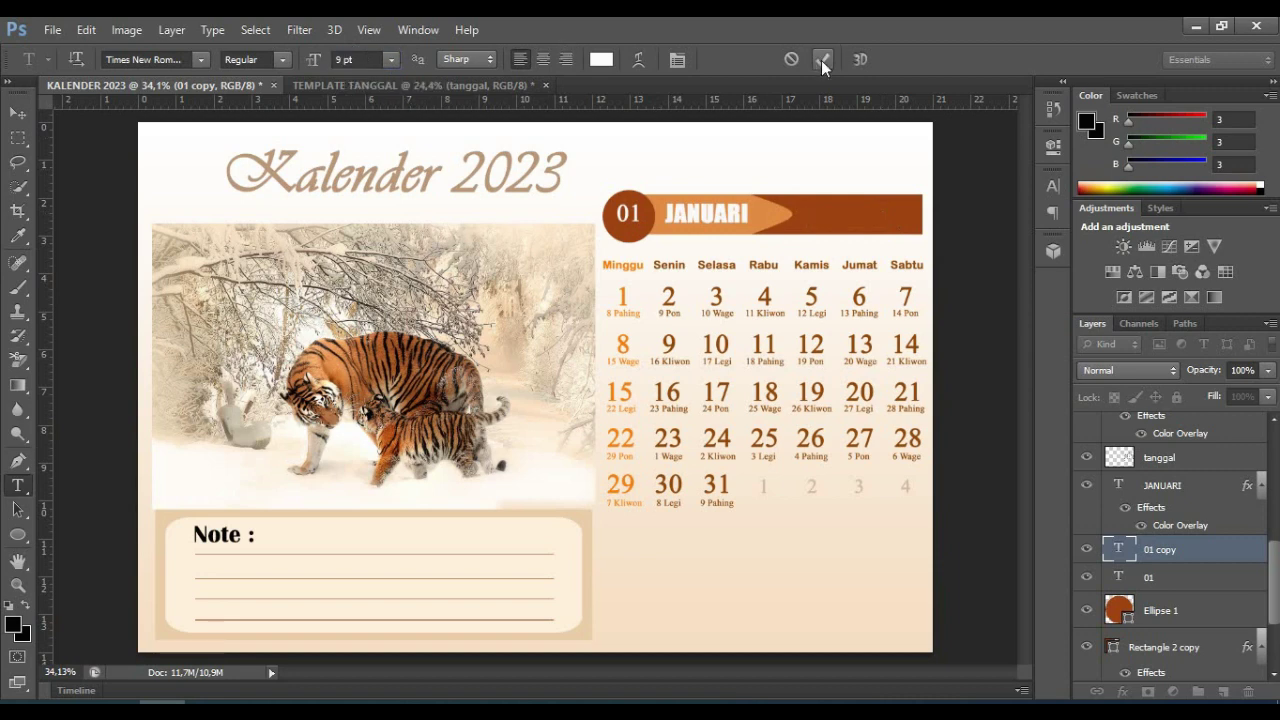
click(810, 210)
text(Akhir - Rejeb 1956)
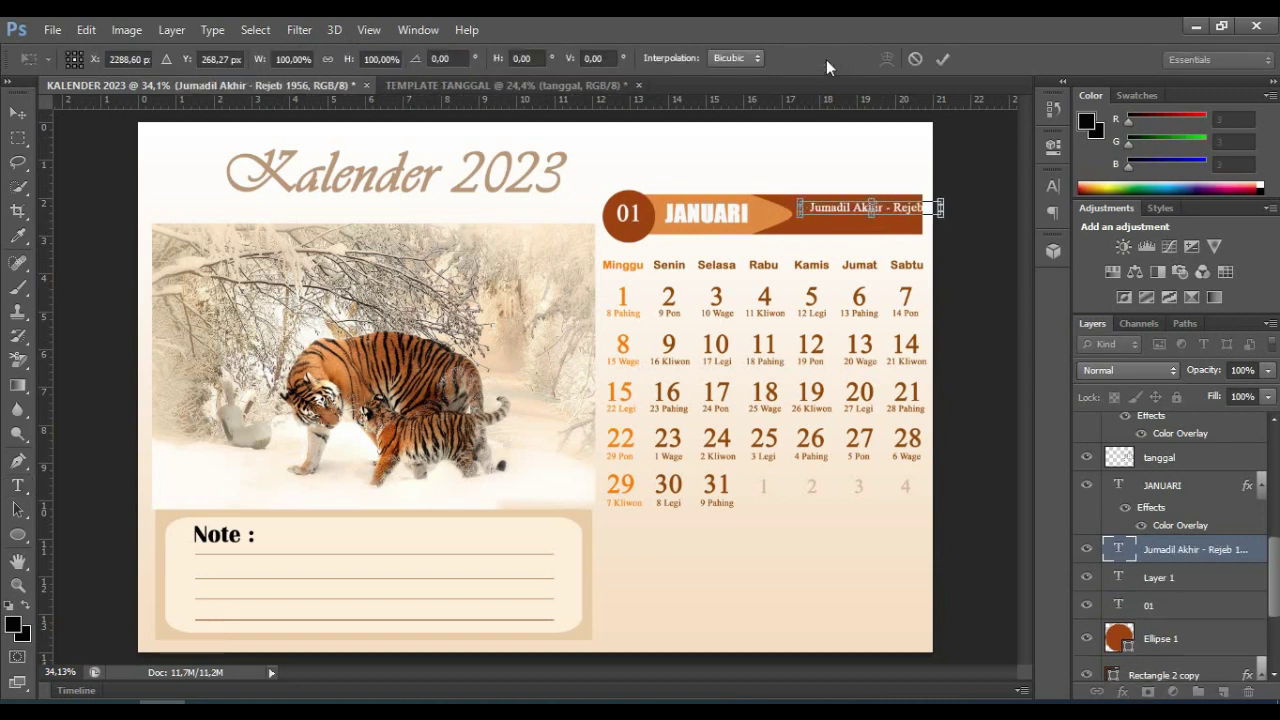
click(822, 59)
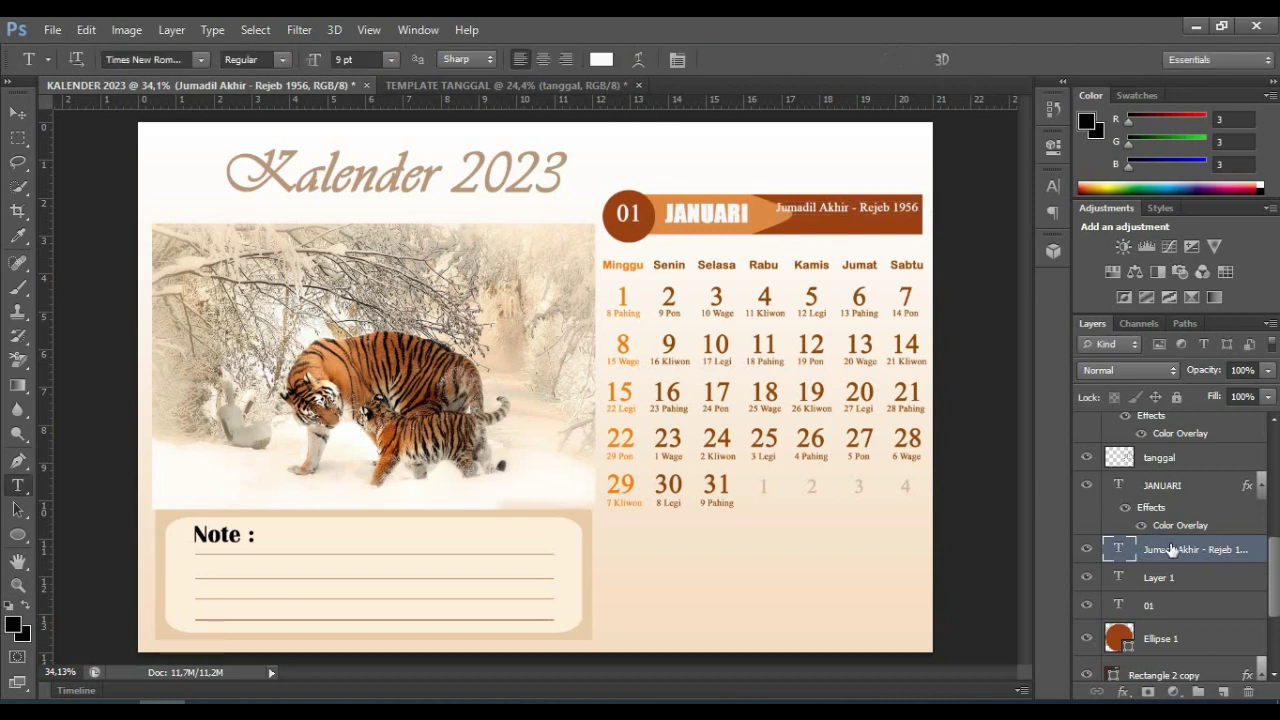
Duplicate the Jumadil Akhir line and shift the copy just below the original.
key(ctrl+j)
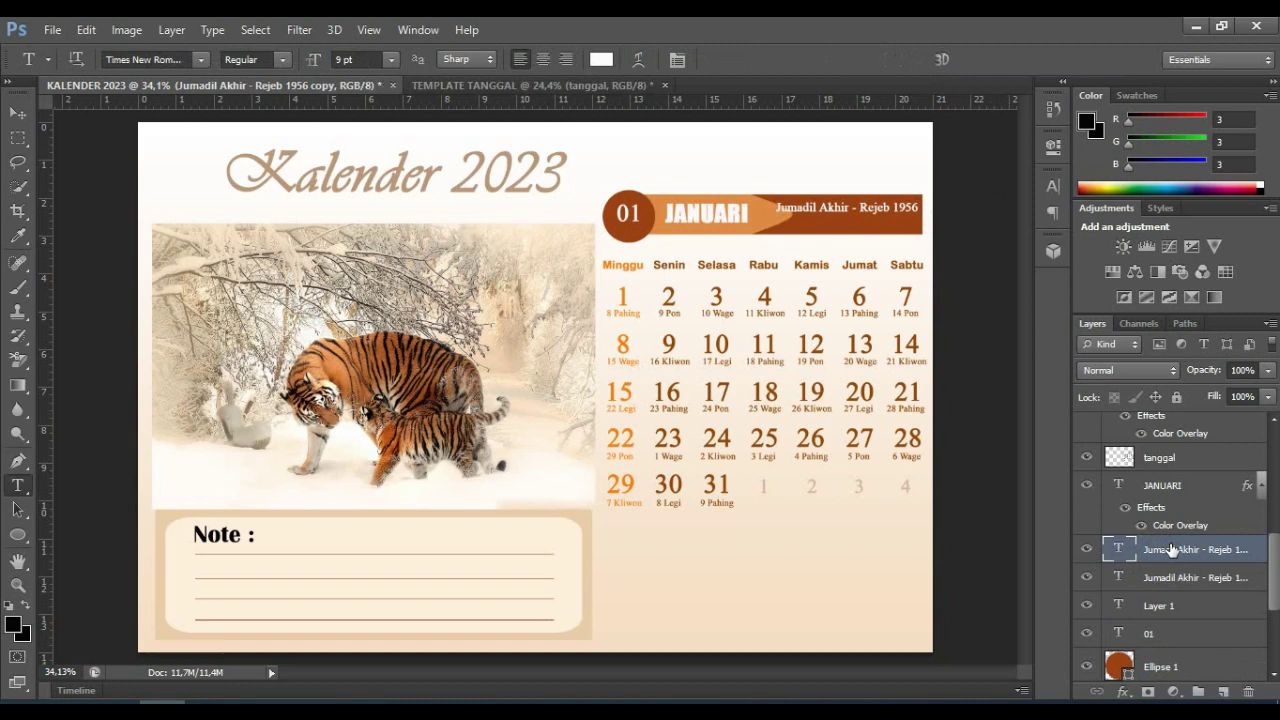
key(ctrl+t)
key(shift+Down)
key(shift+Down)
key(shift+Down)
key(shift+Down)
key(shift+Down)
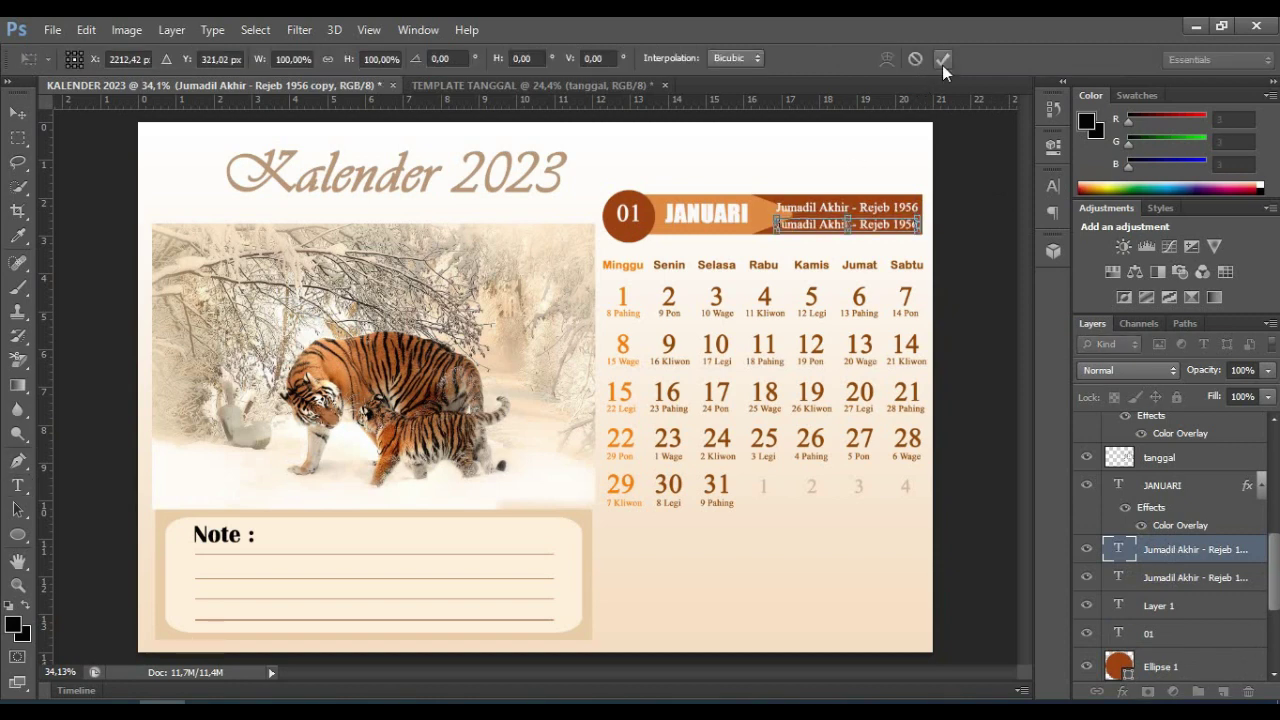
click(942, 60)
scroll(1170, 550, down, 3)
Draw a white horizontal line with the Line tool below the calendar grid.
click(1170, 632)
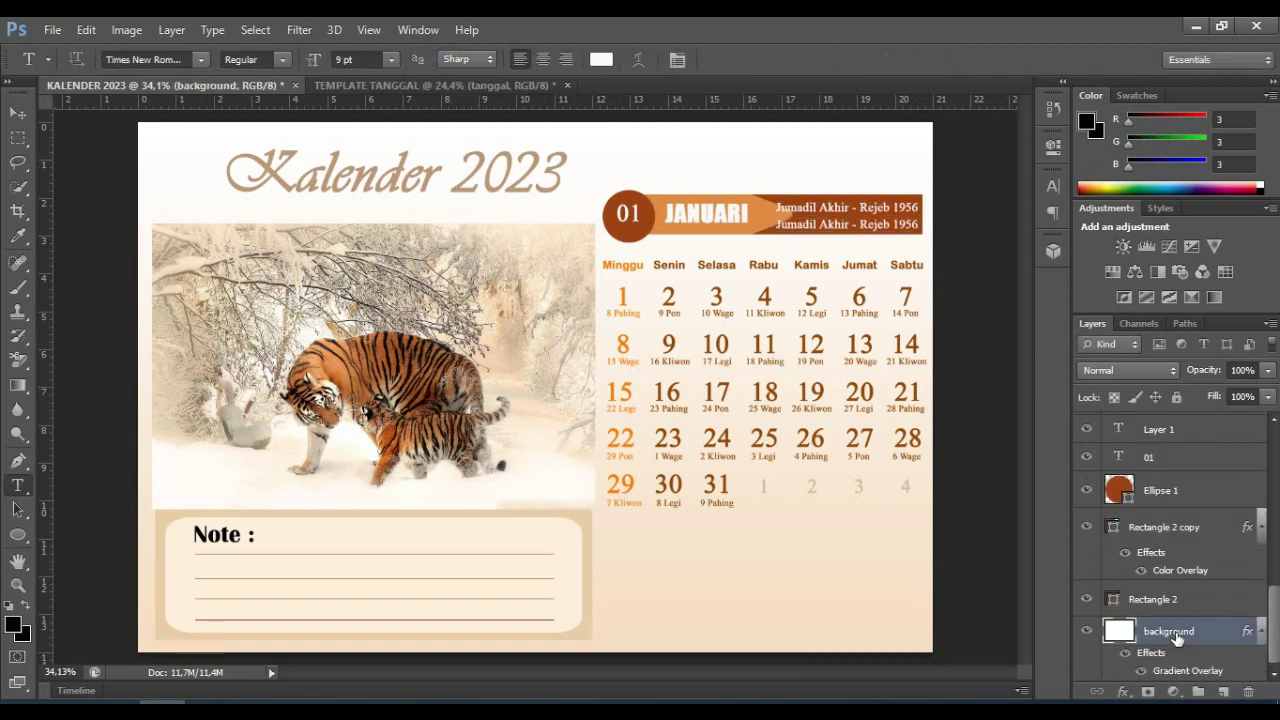
click(18, 535)
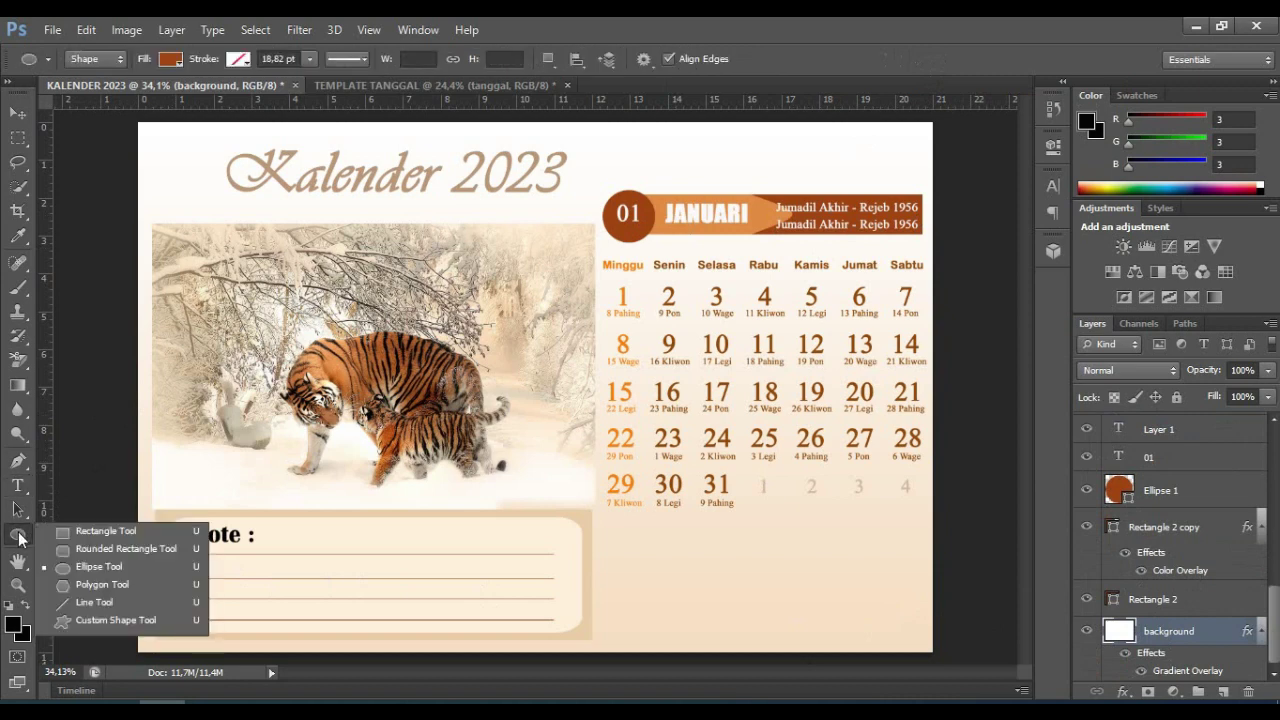
click(96, 603)
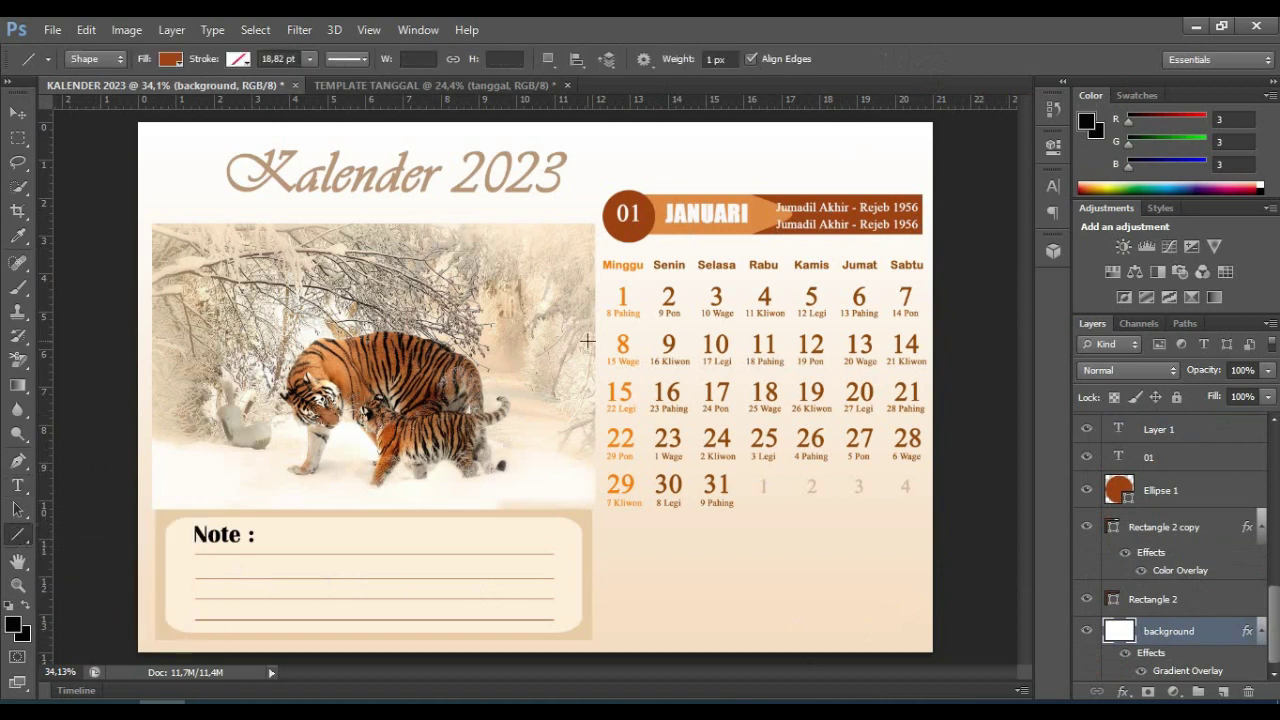
drag(640, 553, 895, 553)
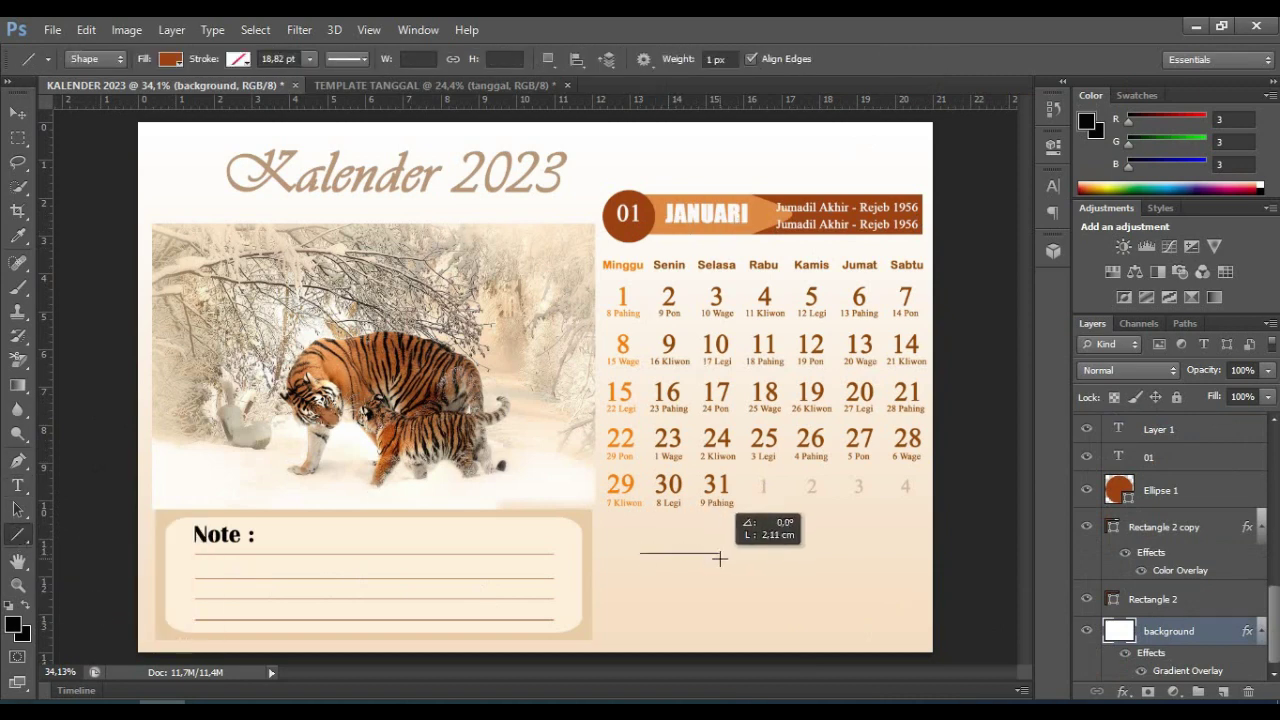
click(167, 58)
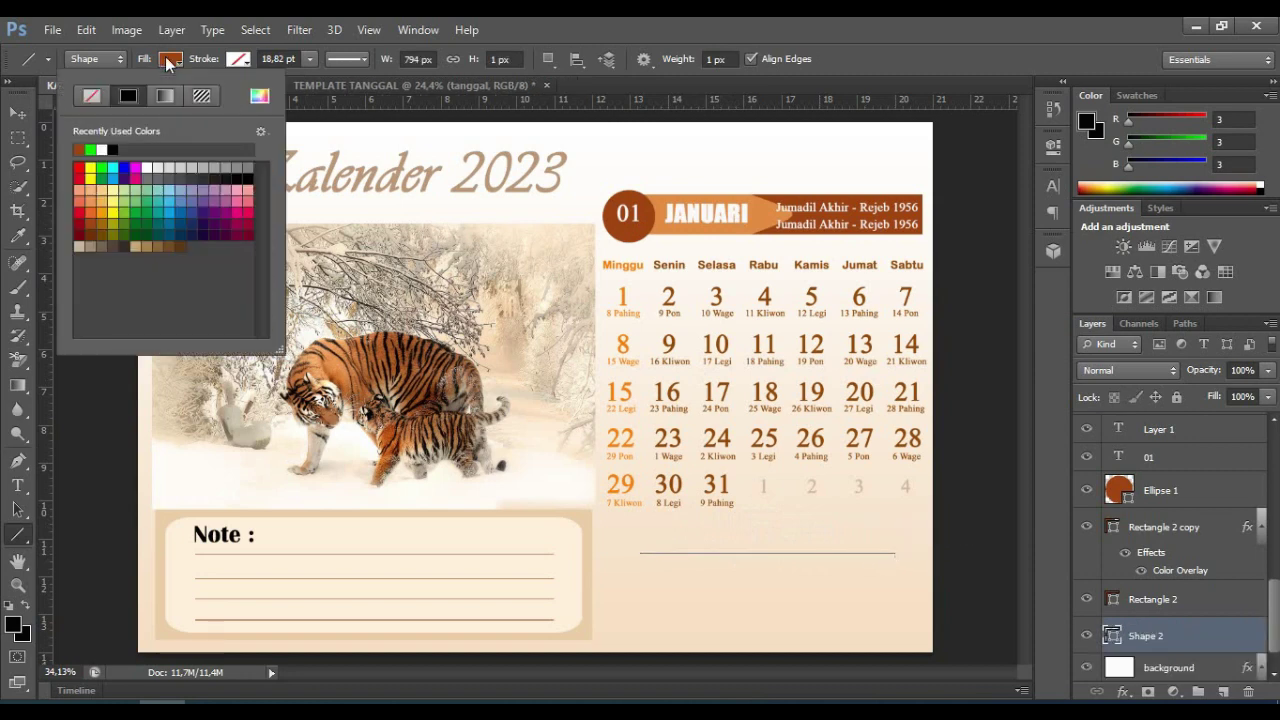
click(101, 149)
click(18, 113)
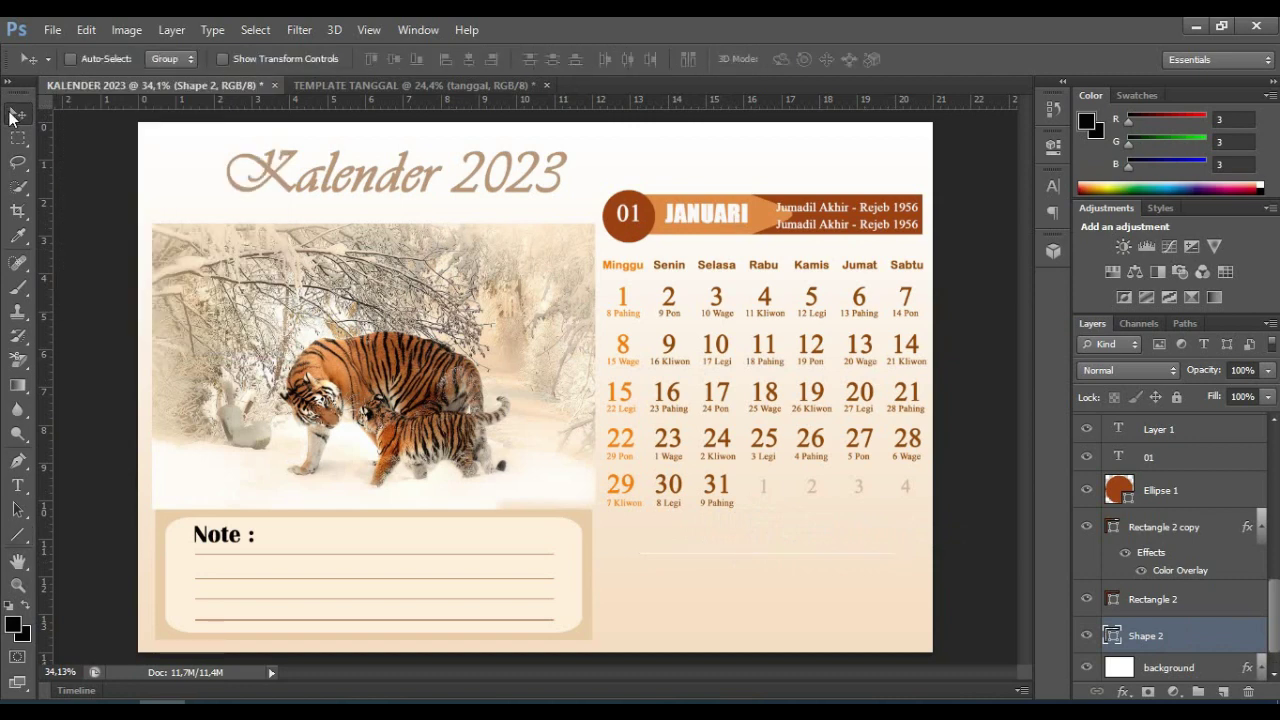
Move and shorten the line between the Jumadil lines, stacking Shape 2 above Ellipse 1.
key(ctrl+t)
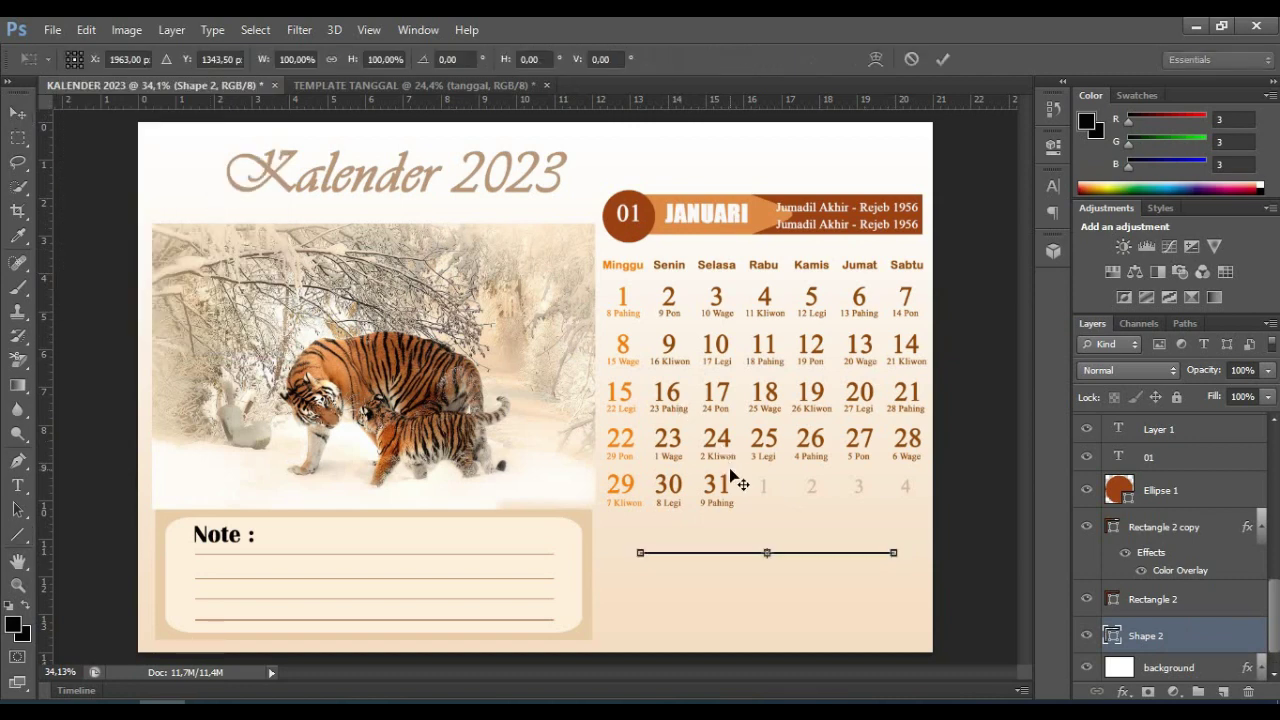
key(shift+Up)
key(shift+Up)
key(shift+Up)
key(shift+Up)
key(shift+Up)
key(shift+Up)
key(shift+Up)
key(shift+Up)
key(shift+Up)
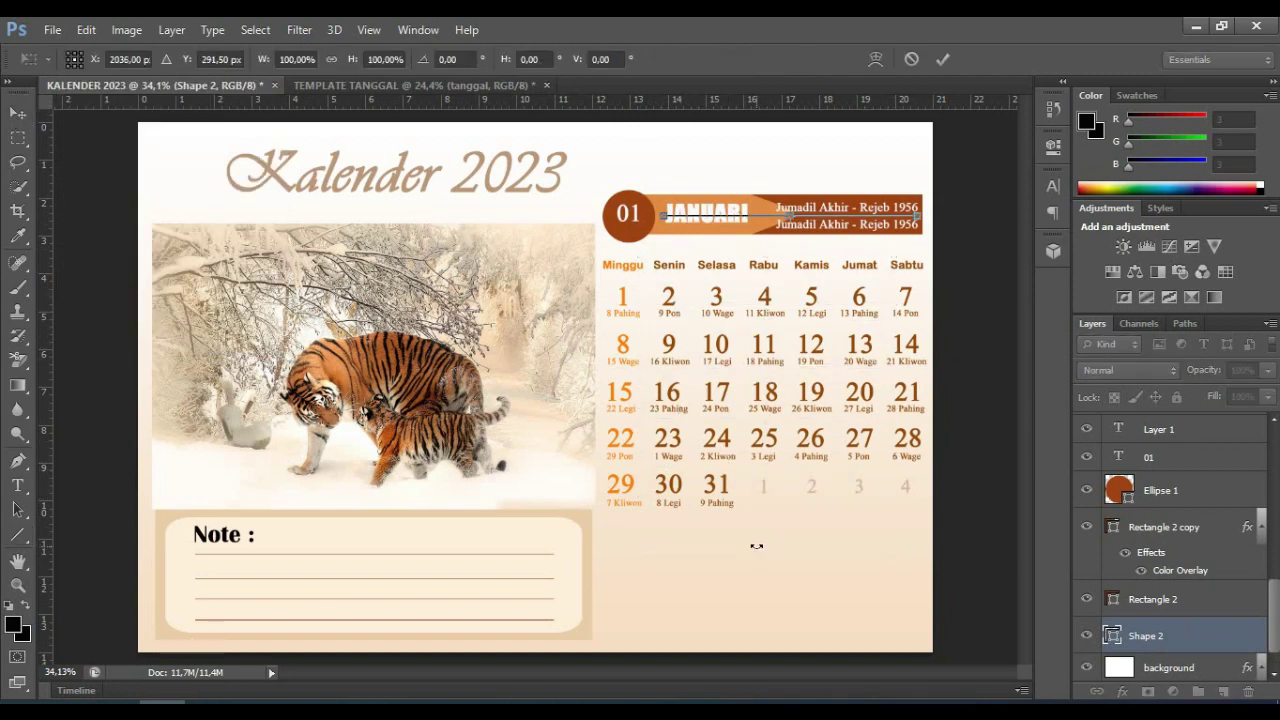
drag(640, 215, 771, 215)
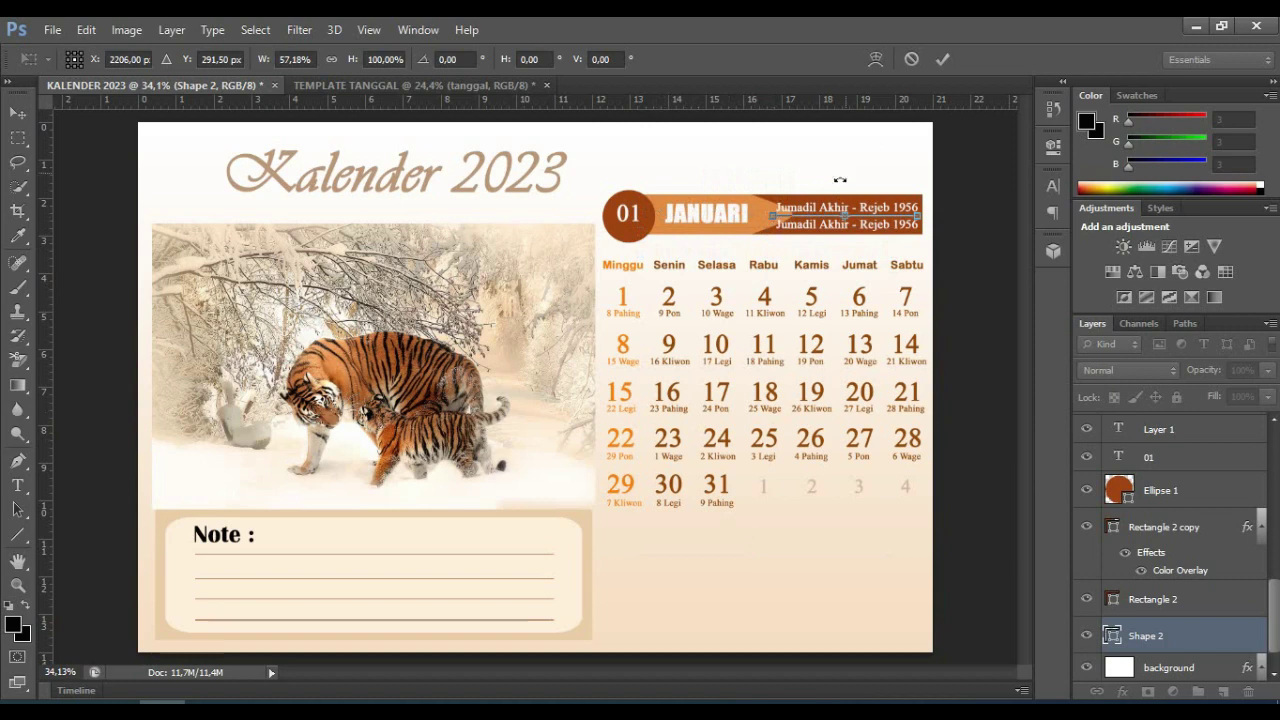
click(942, 60)
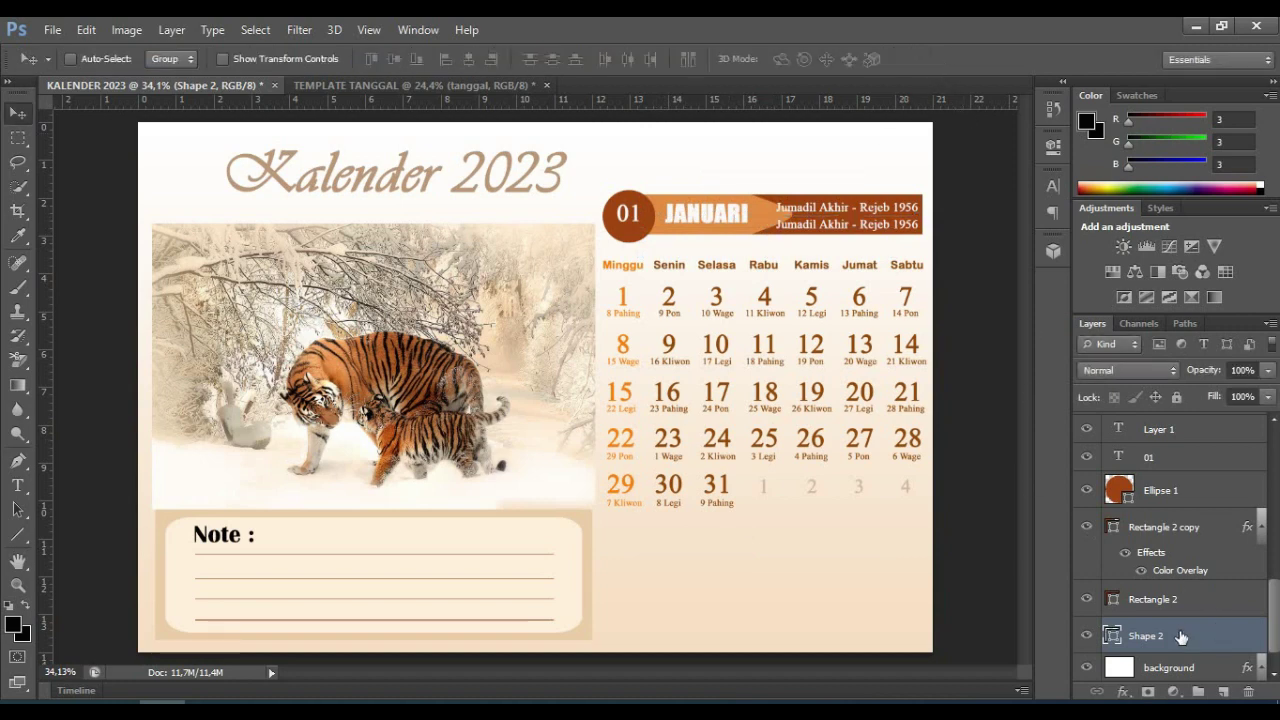
drag(1181, 637, 1201, 488)
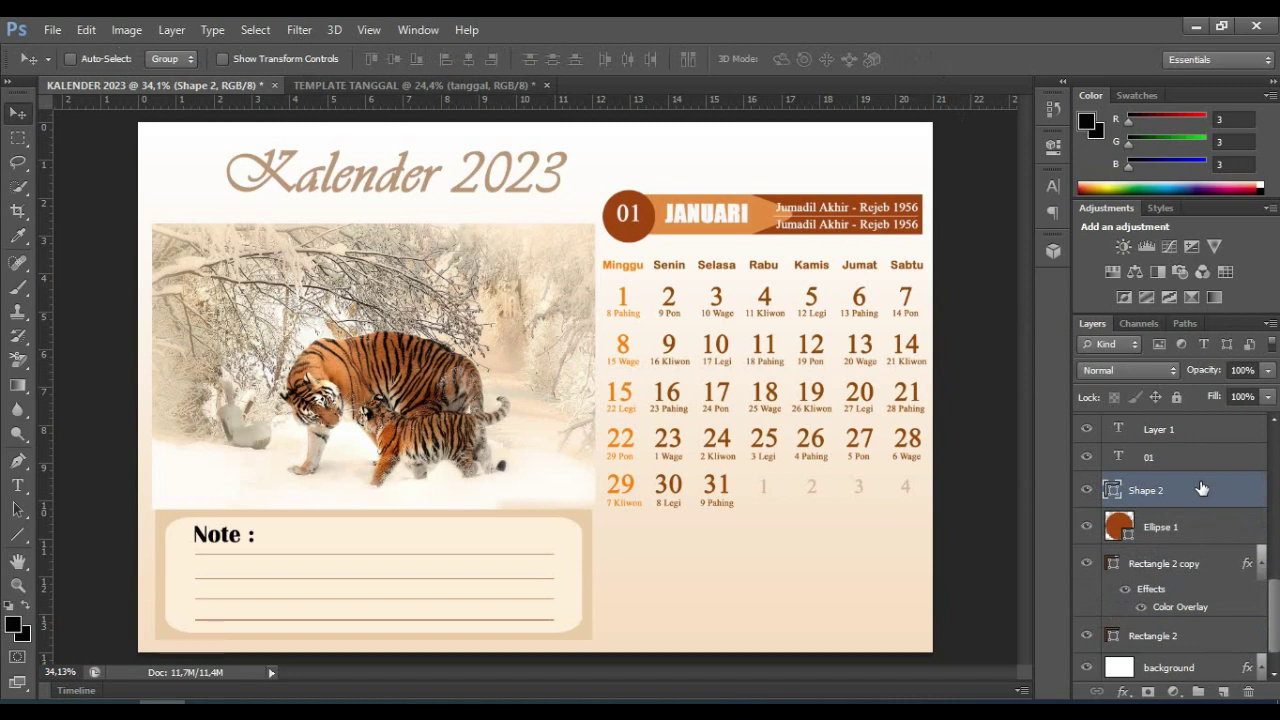
Give Shape 2 a white 3 px Stroke layer style.
right_click(1201, 488)
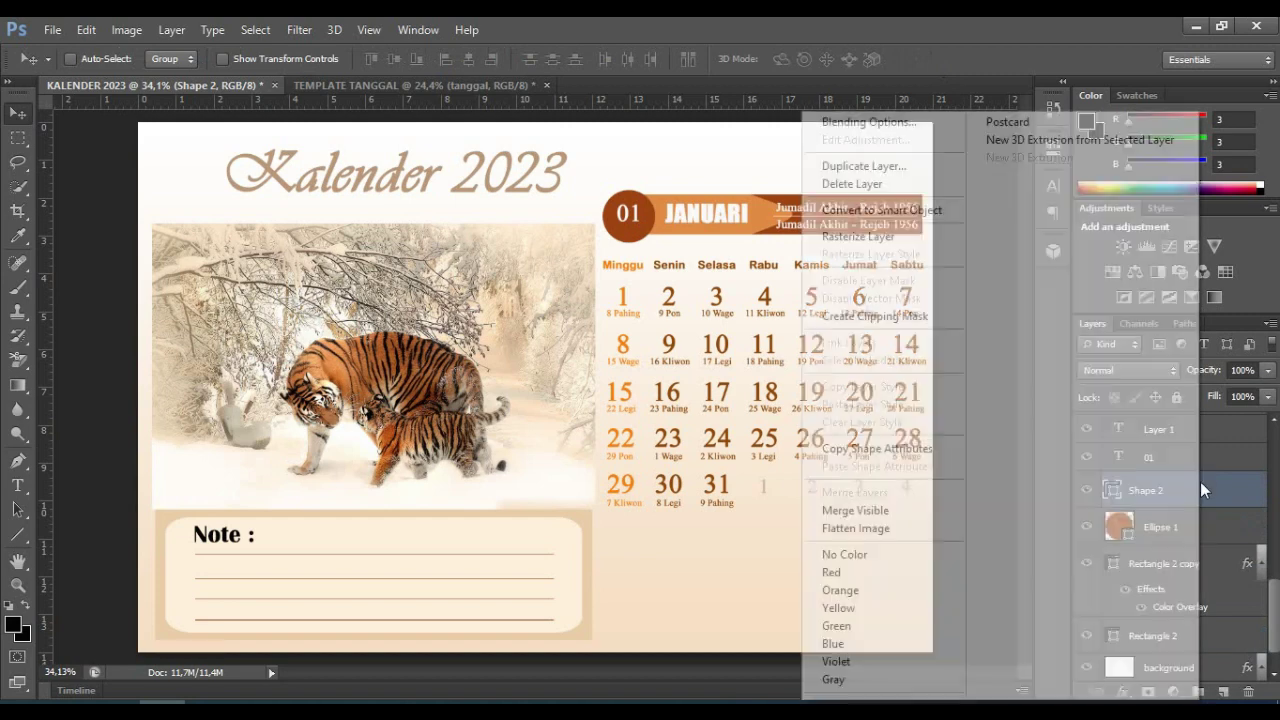
click(900, 123)
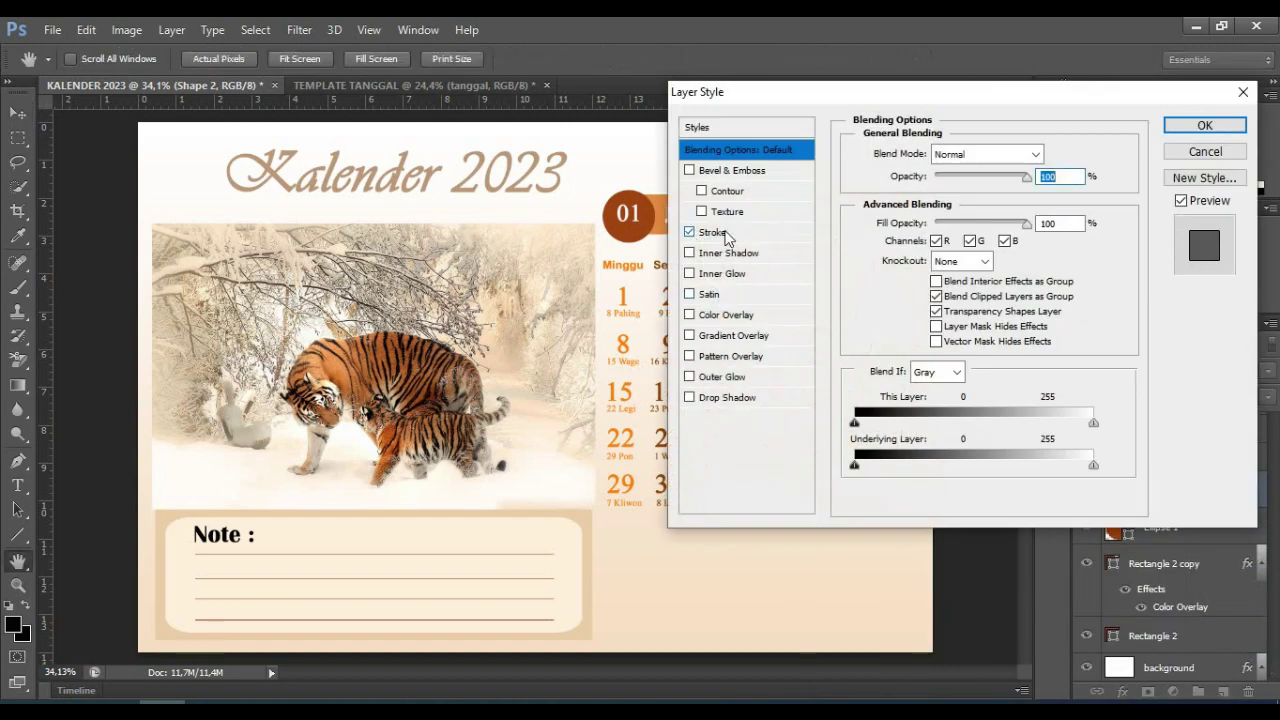
click(785, 234)
click(902, 282)
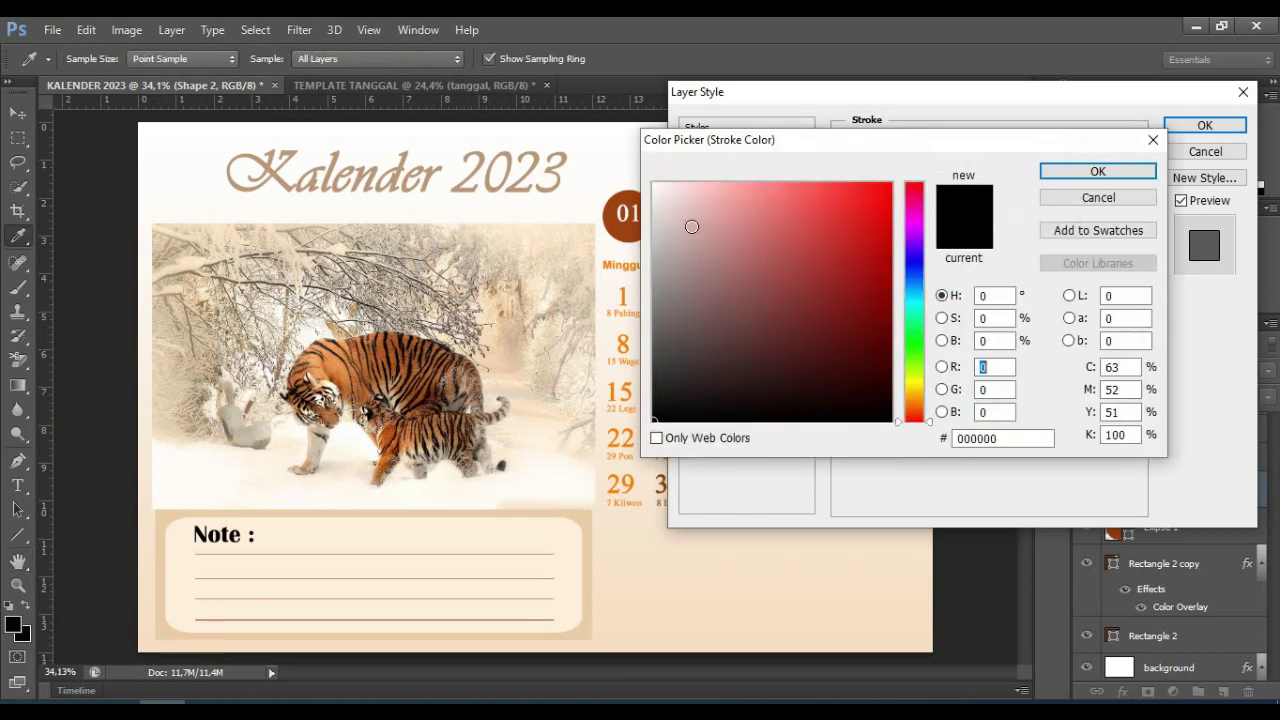
click(654, 185)
click(1097, 171)
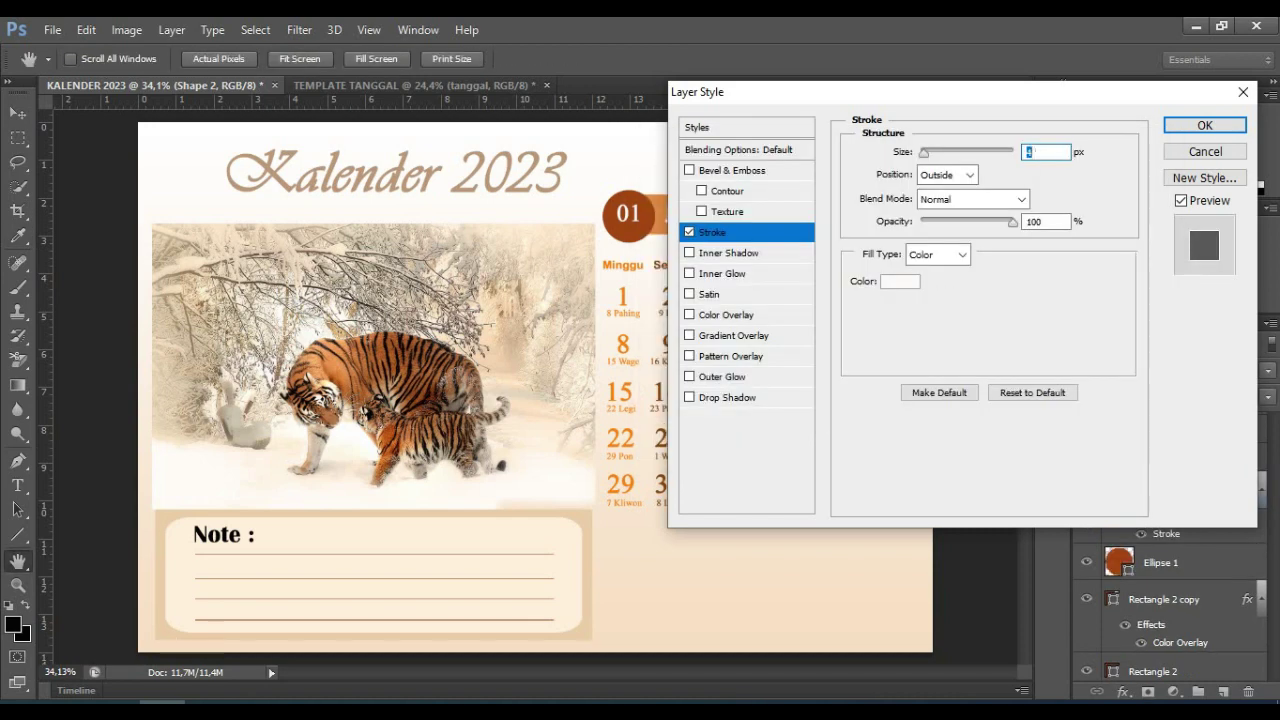
text(3)
click(1200, 126)
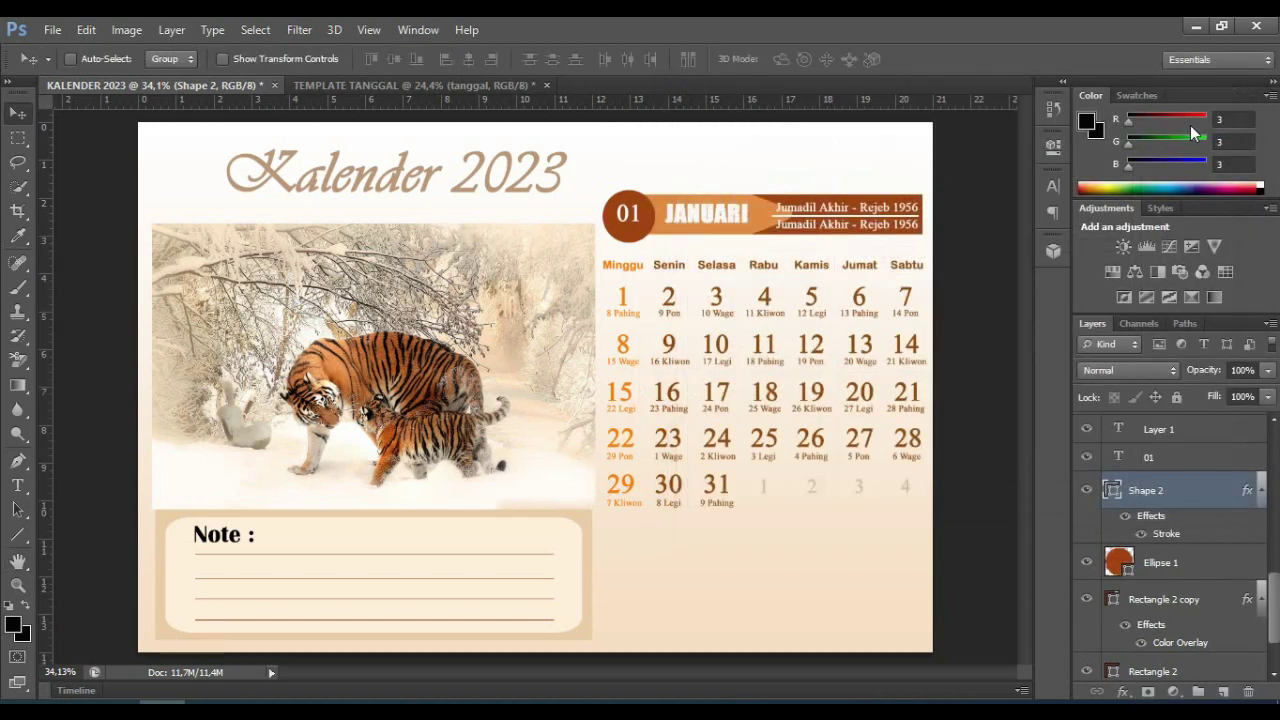
Slightly narrow the Rectangle 2 copy banner behind JANUARI.
click(1163, 599)
key(ctrl+t)
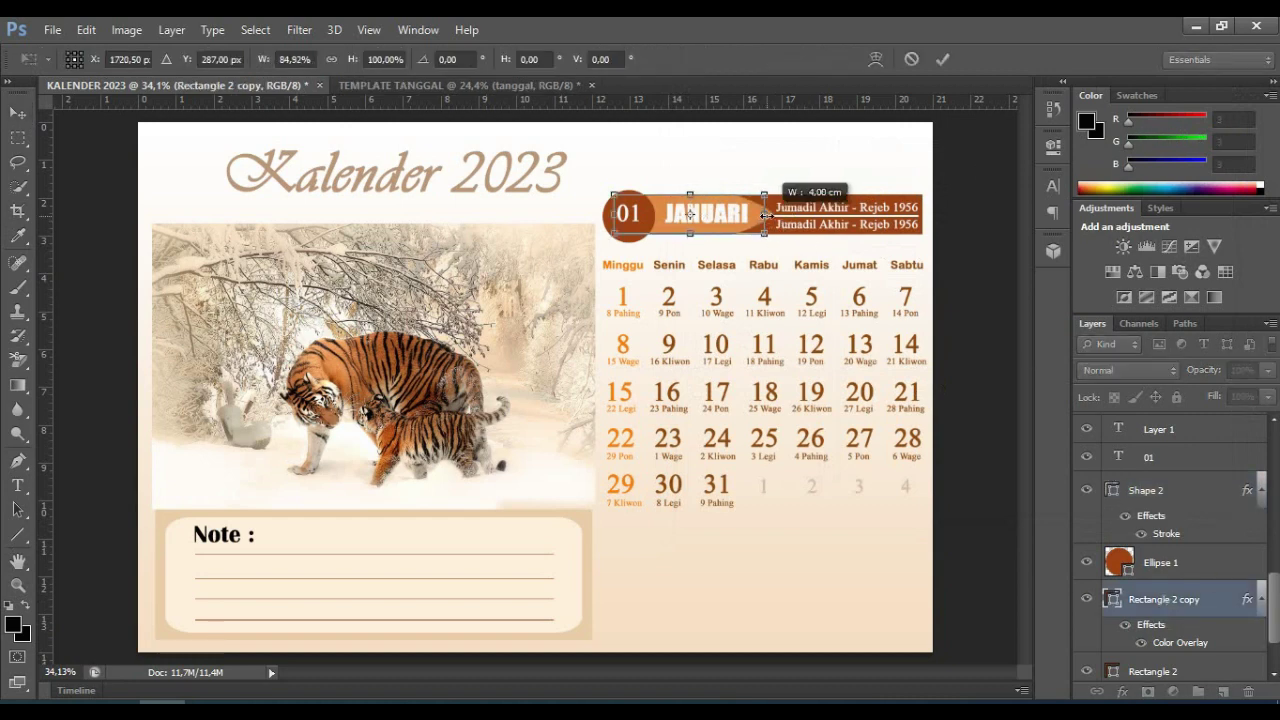
click(942, 59)
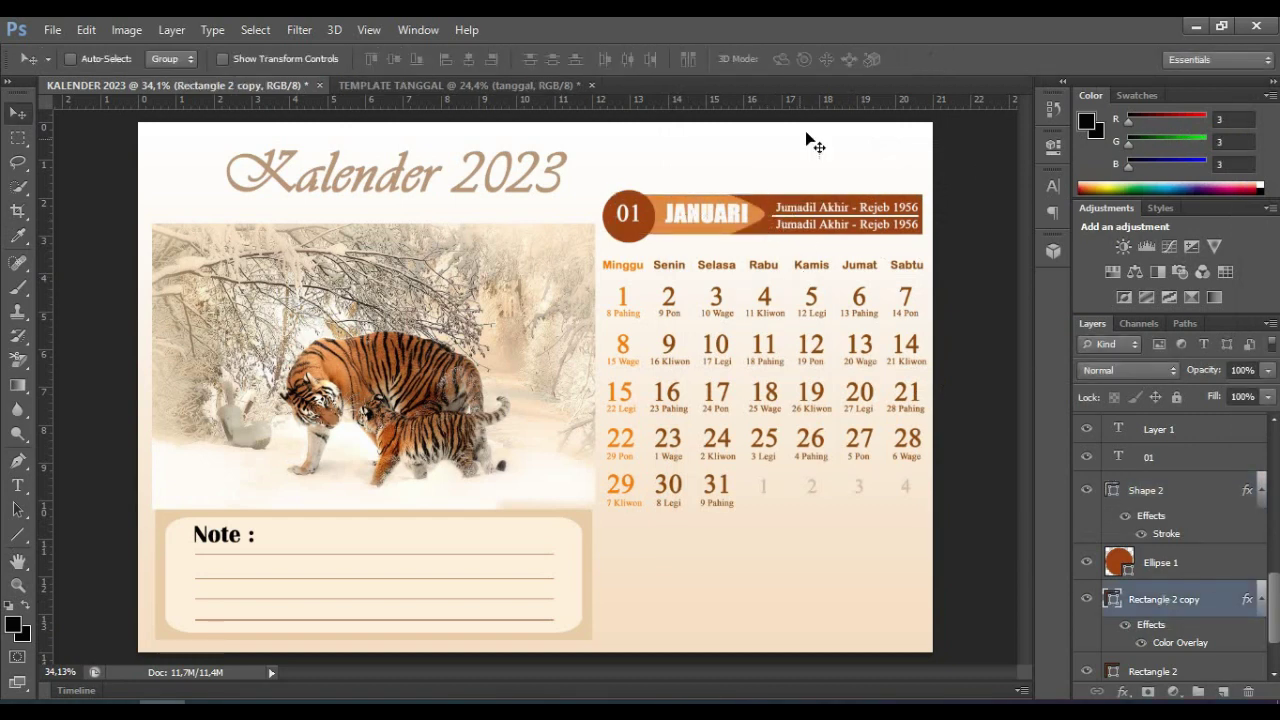
Rewrite a copied Rejeb line as '1 Januari : Tahun Baru Masehi 2023' and '22 Januari : Tahun Baru Imlek'.
ctrl+click(752, 224)
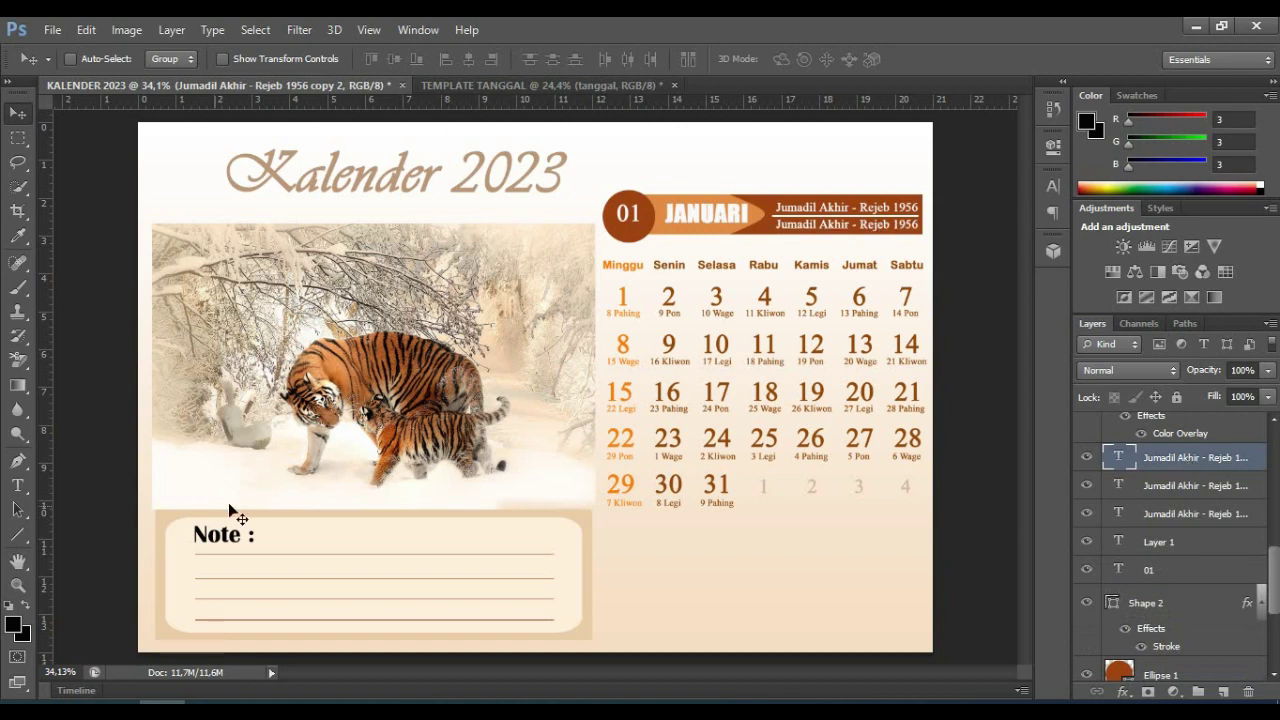
click(17, 485)
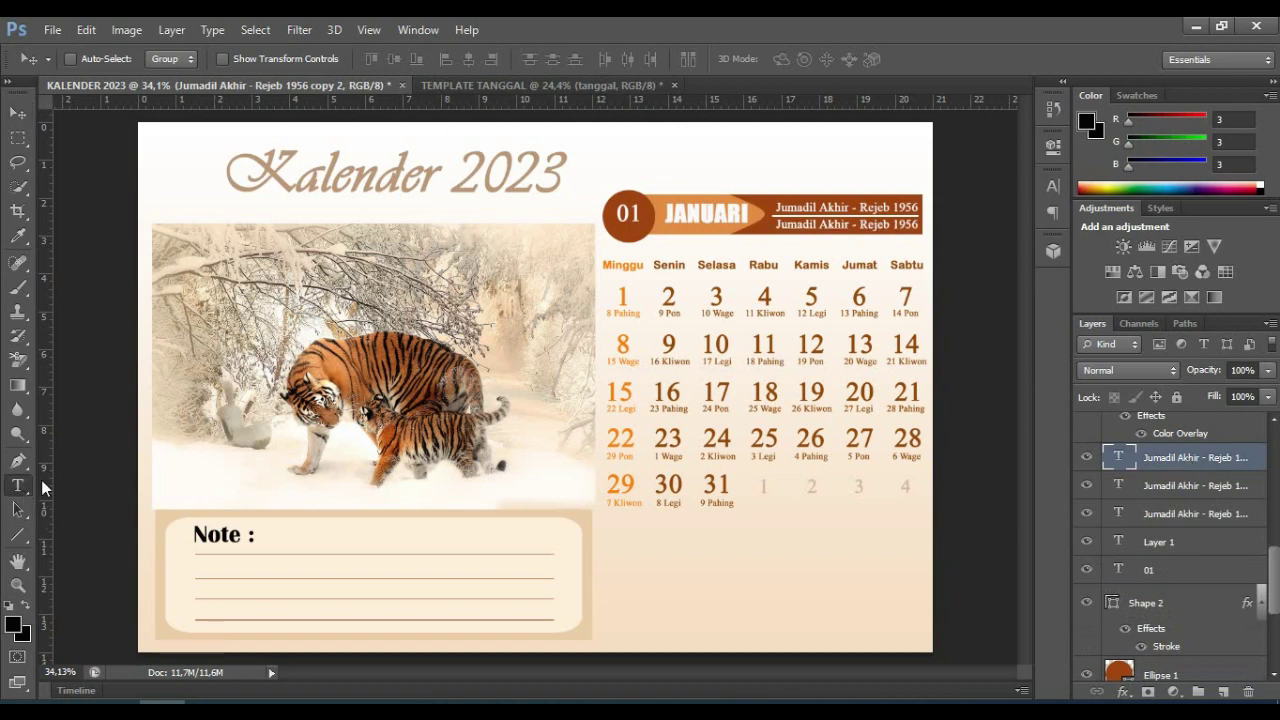
click(776, 243)
key(ctrl+v)
click(601, 60)
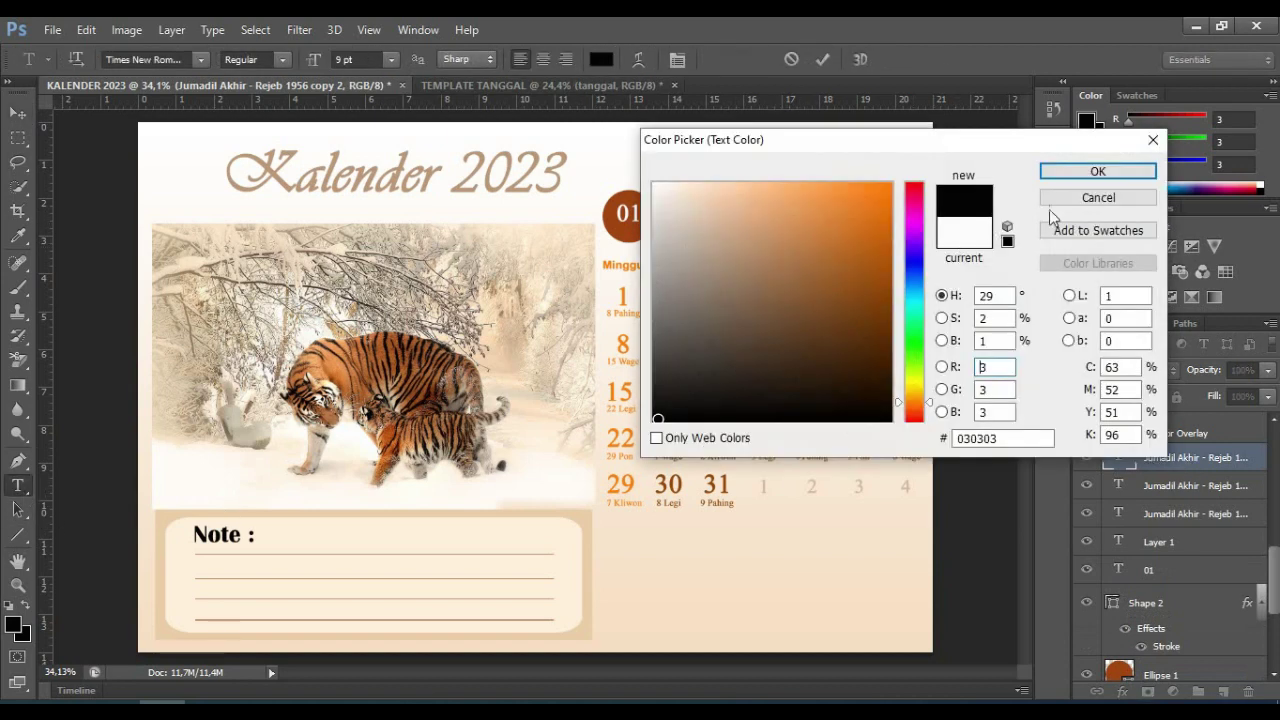
click(1079, 170)
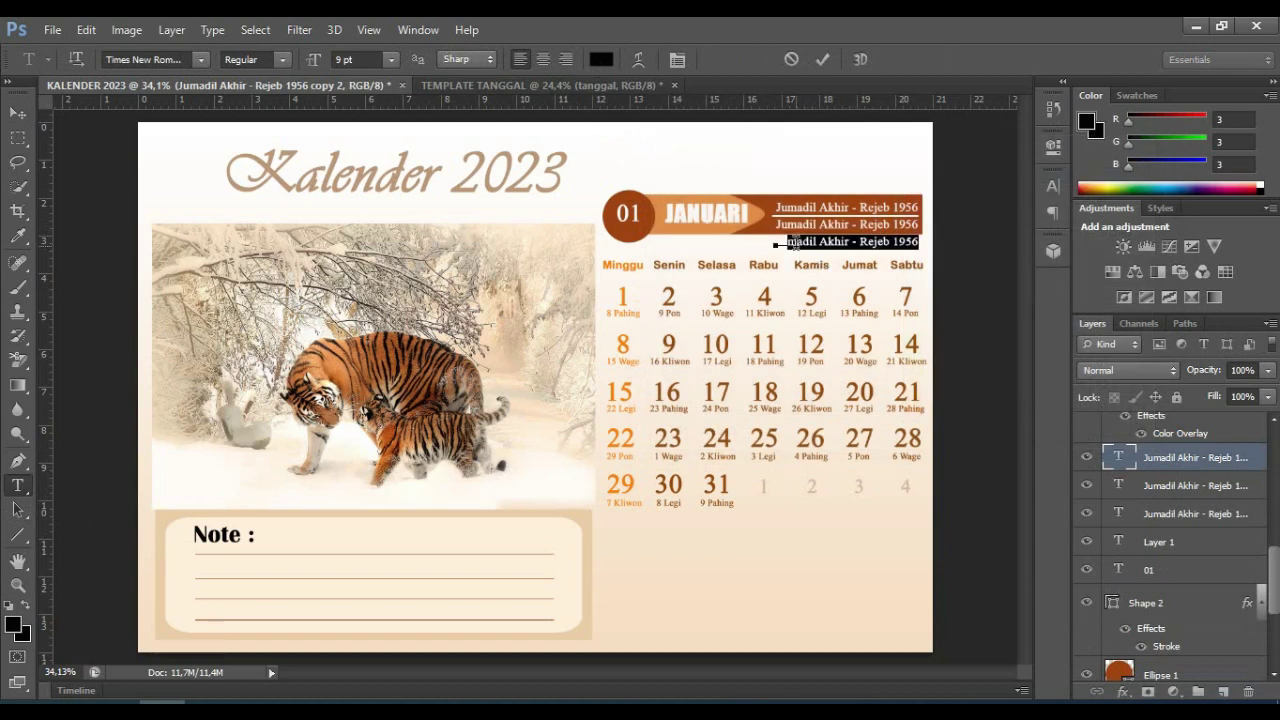
key(End)
key(BackSpace)
key(BackSpace)
key(BackSpace)
key(BackSpace)
key(BackSpace)
text(: Tahun Baru Masehi)
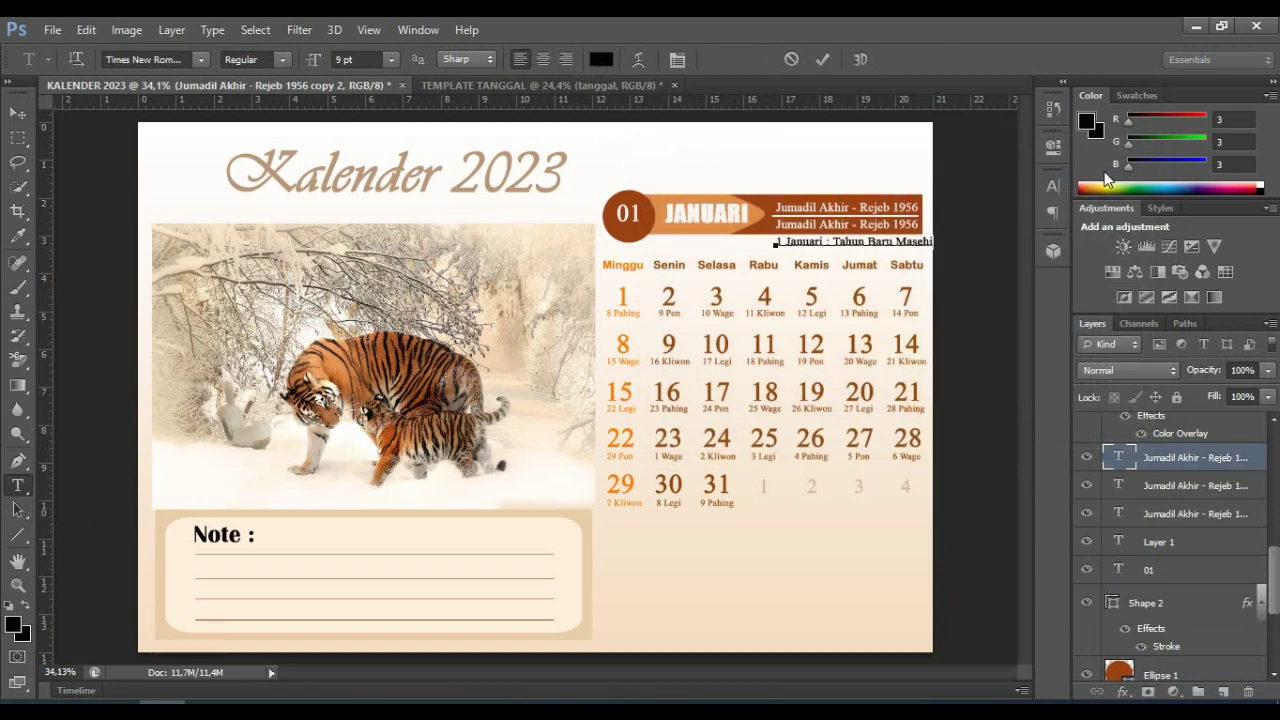
text( 2023 22 Januari : Tahun Baru Imlek)
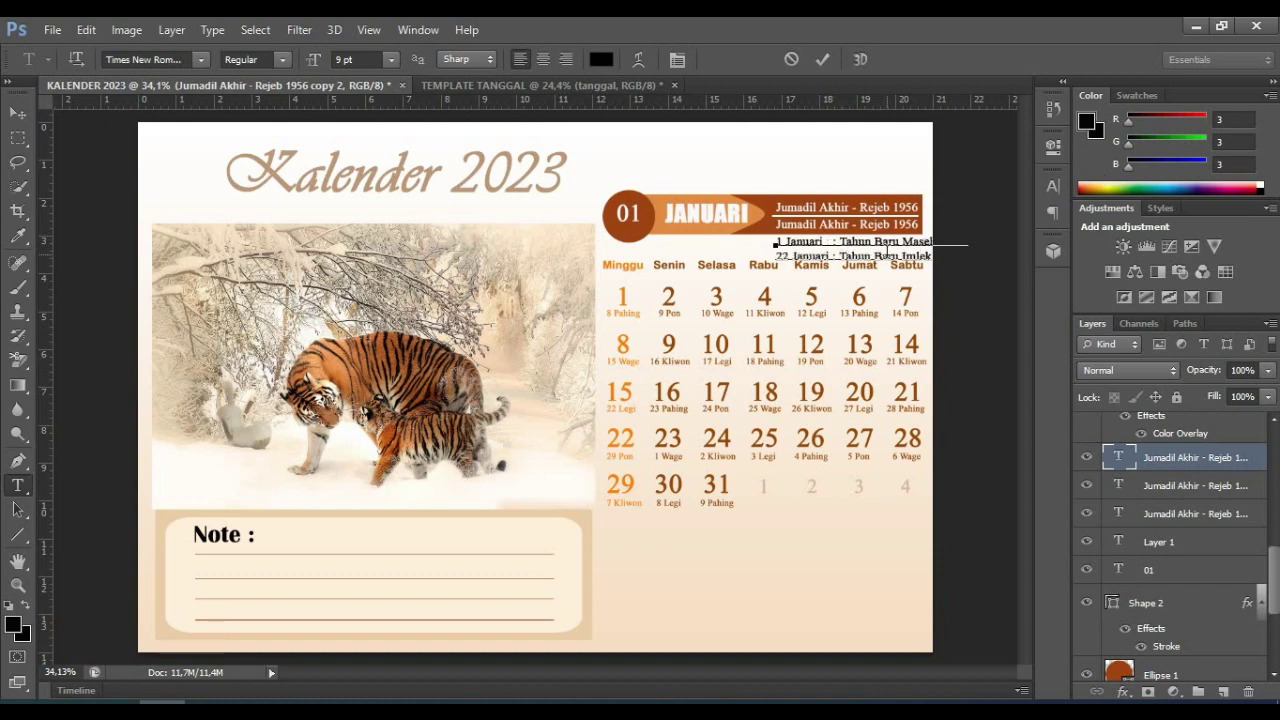
Move the holiday notes below the calendar date grid.
key(ctrl+t)
drag(893, 245, 727, 523)
click(944, 59)
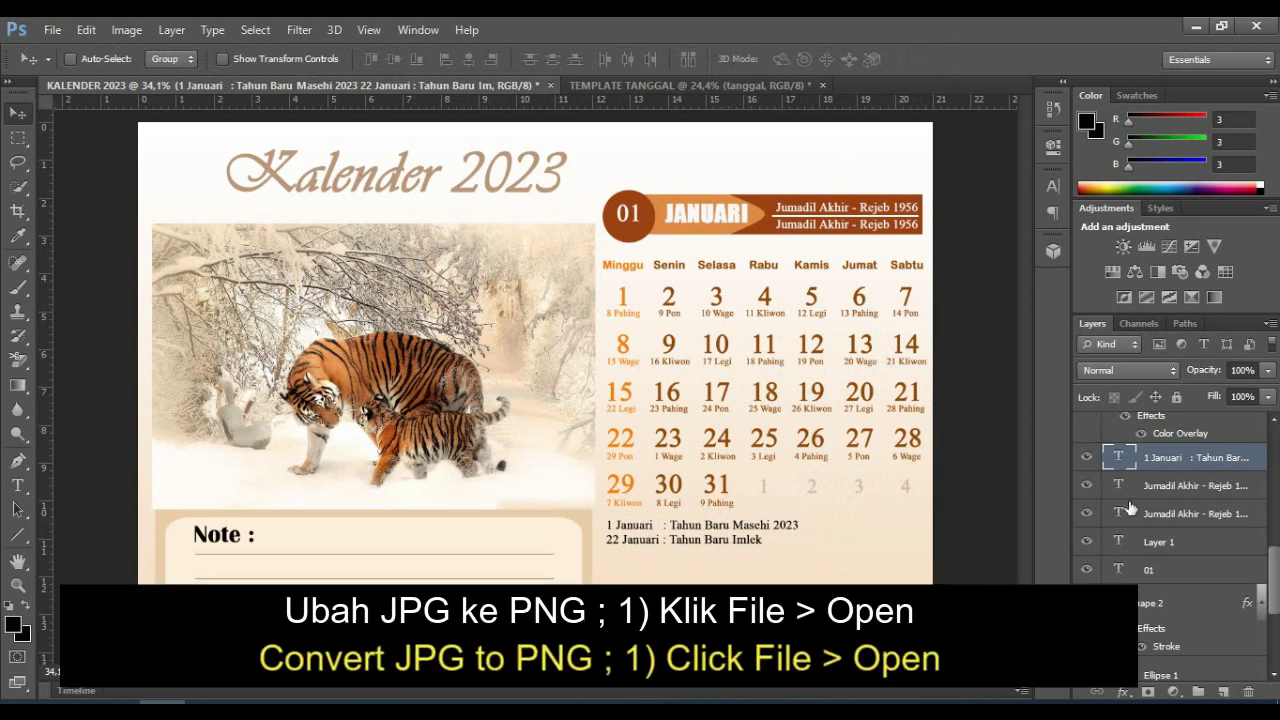
Open p9.png from the bahan kalender folder and start a Color Range selection on it.
click(52, 30)
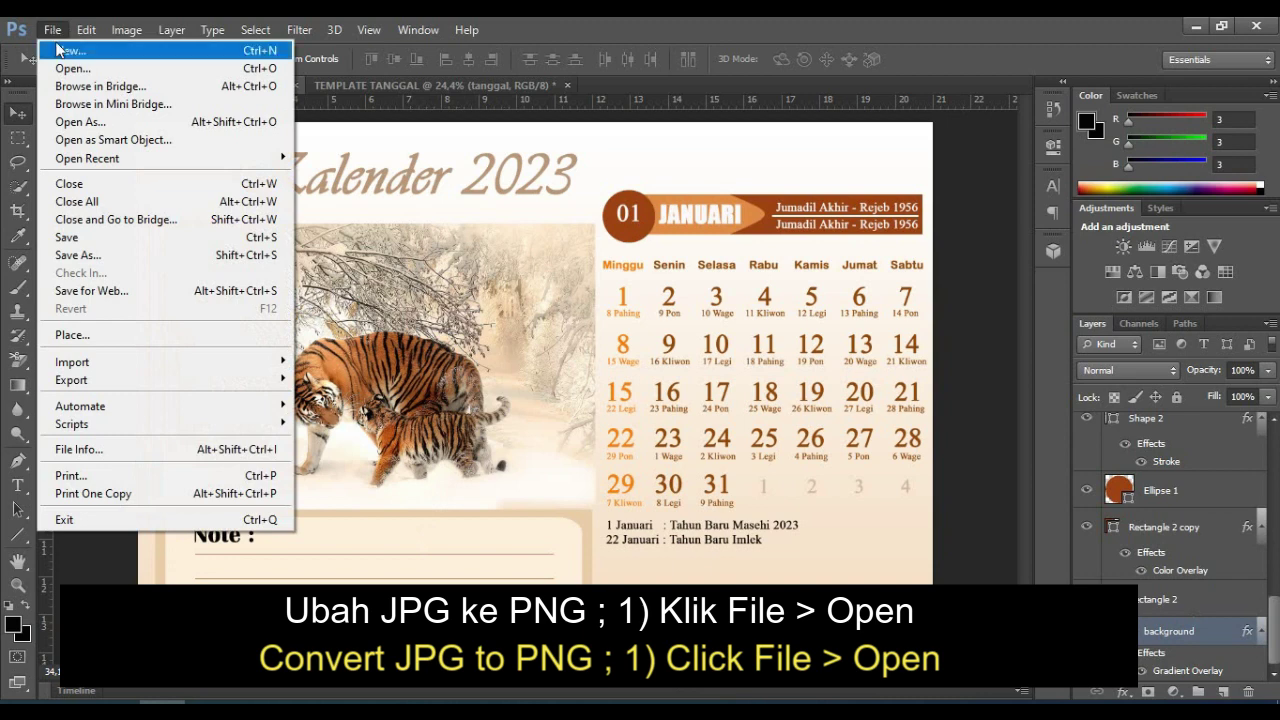
click(70, 70)
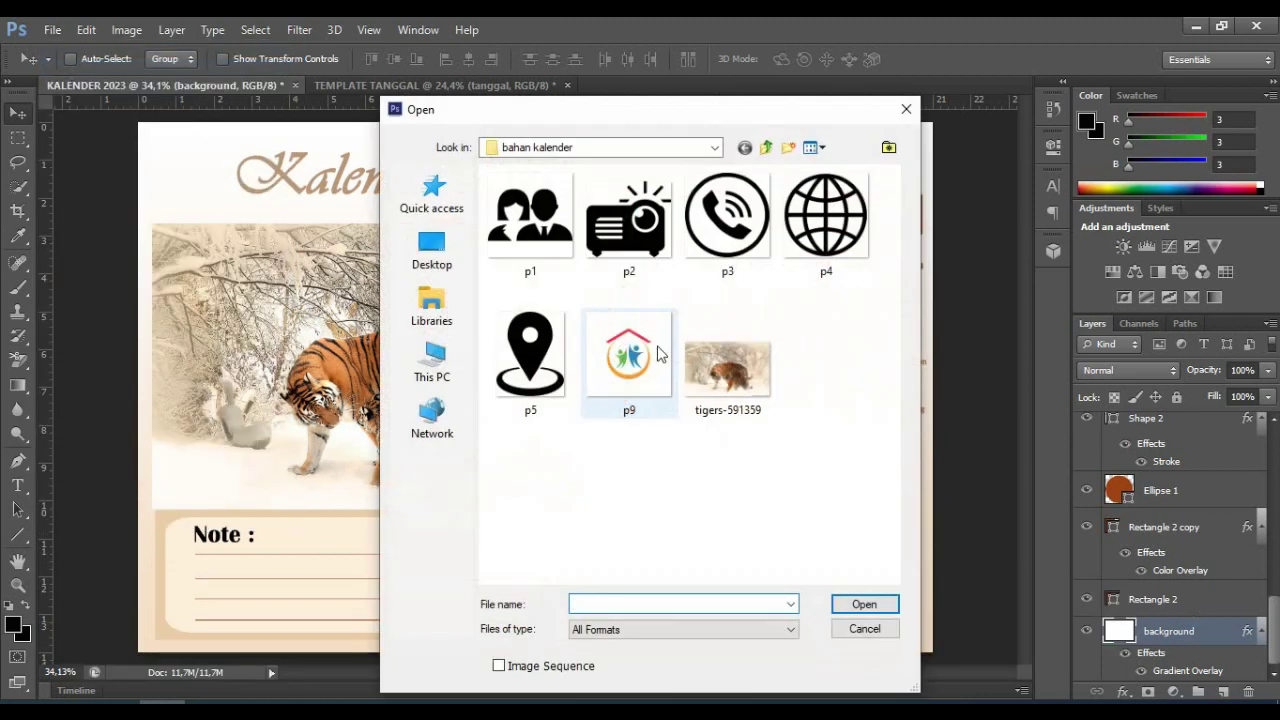
double_click(640, 355)
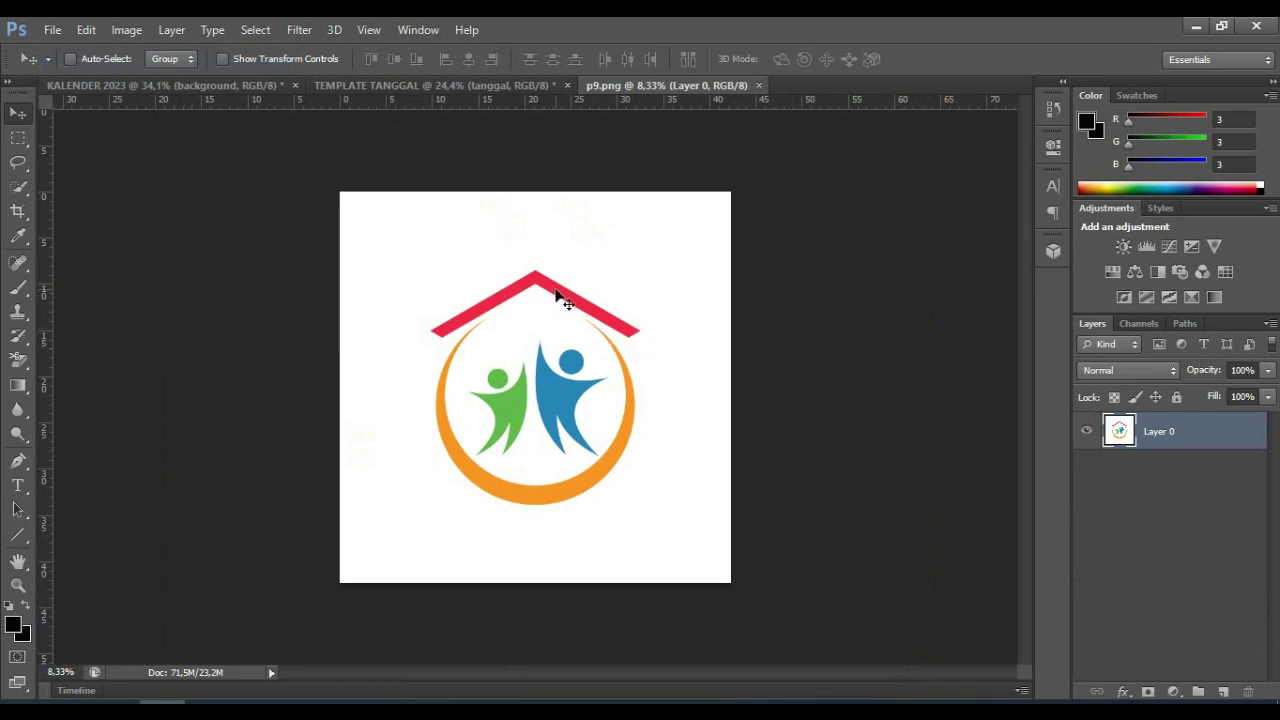
click(257, 30)
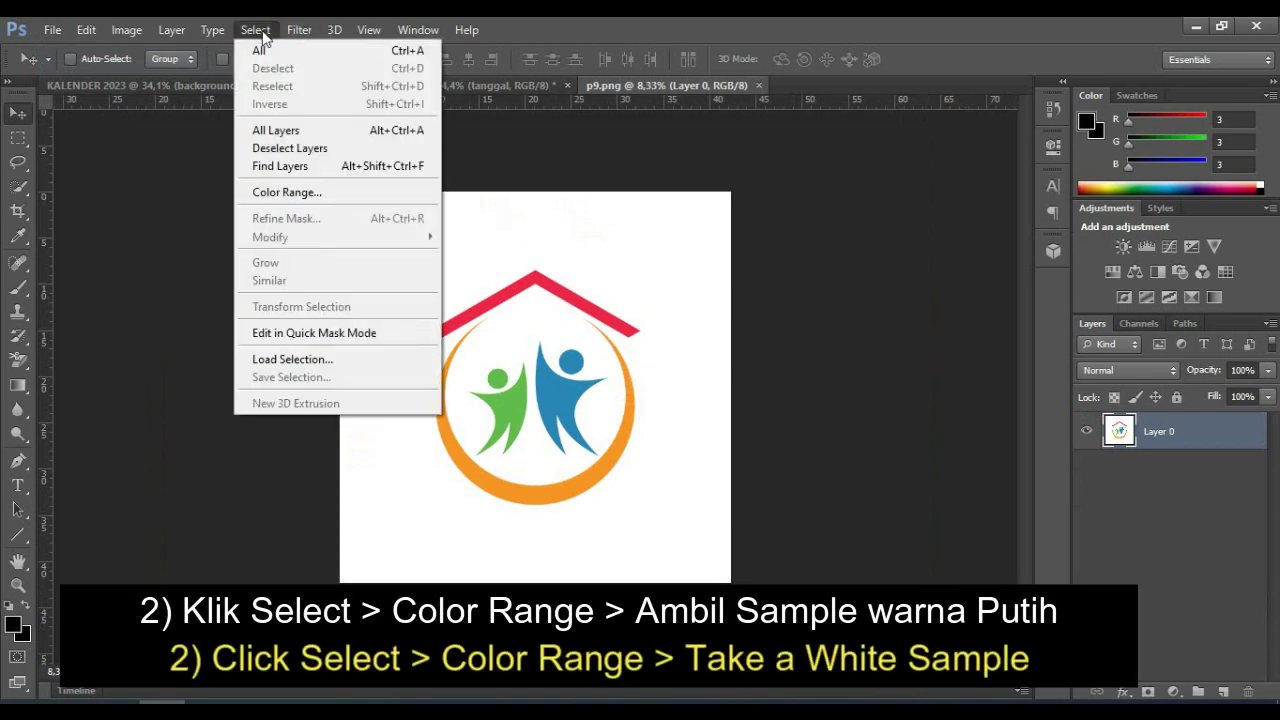
click(321, 192)
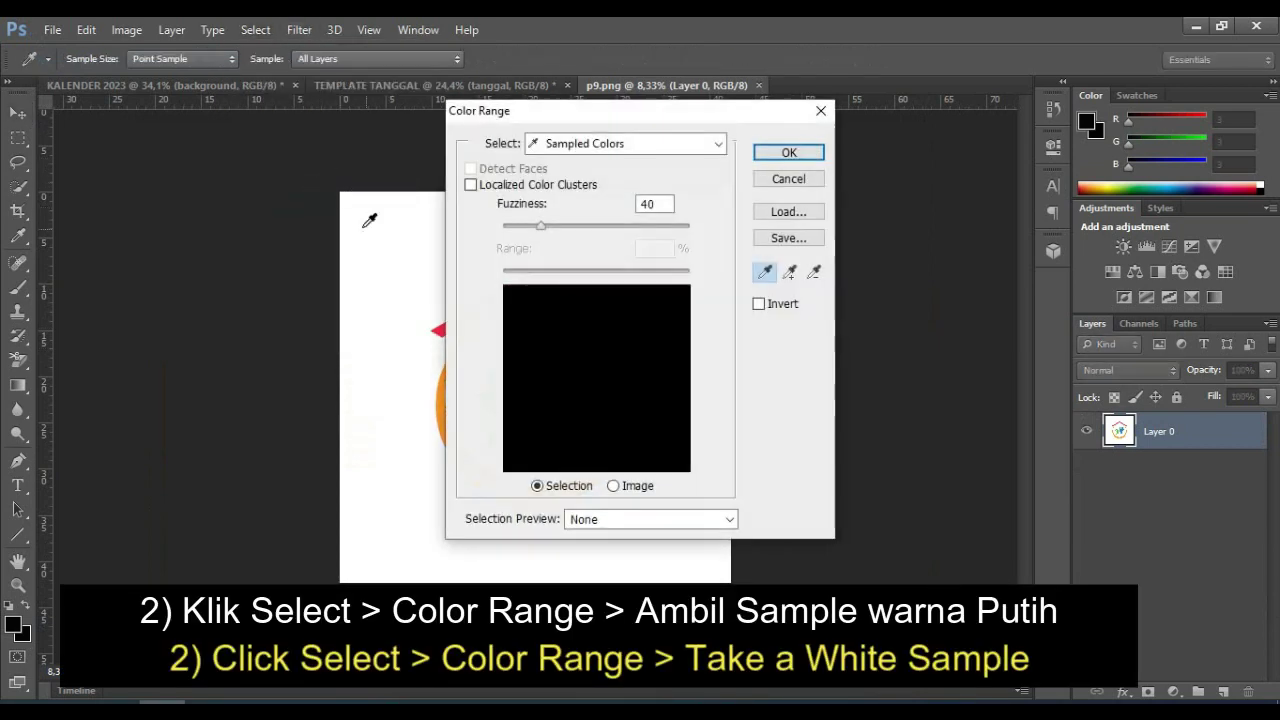
Select the p9 logo's white background by colour range, delete it, and deselect.
click(398, 254)
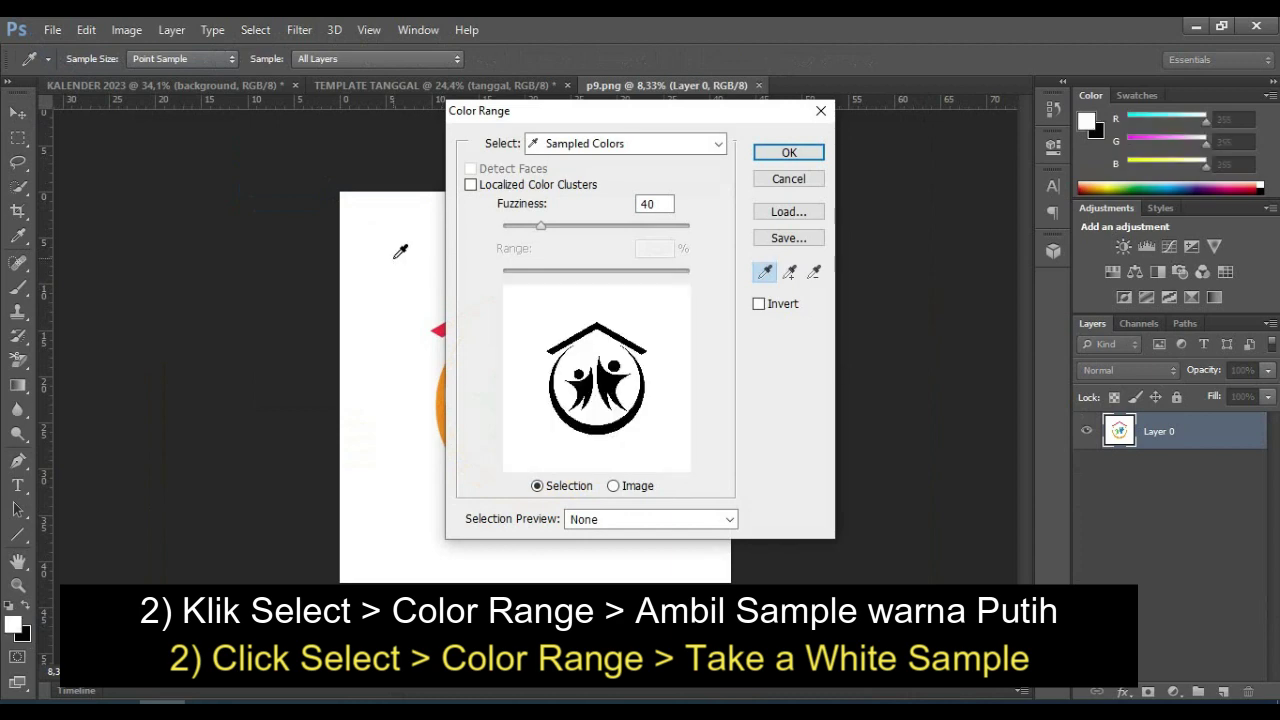
click(795, 153)
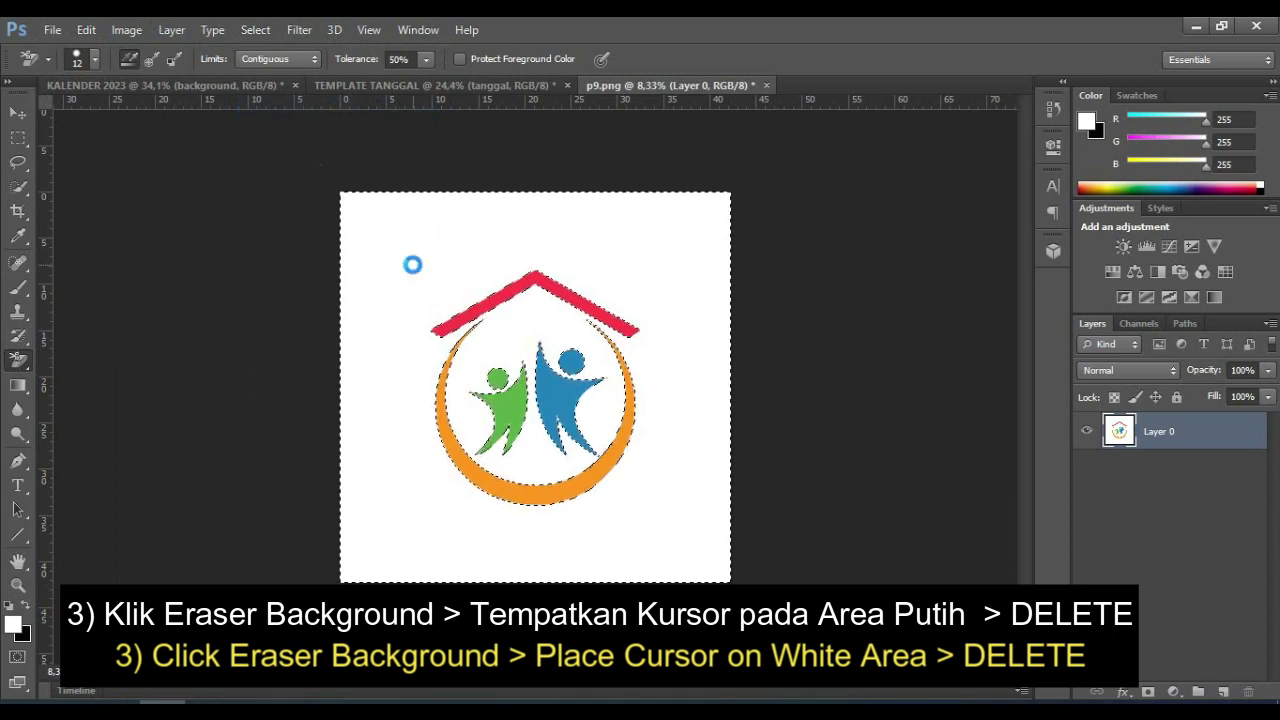
key(Delete)
key(ctrl+d)
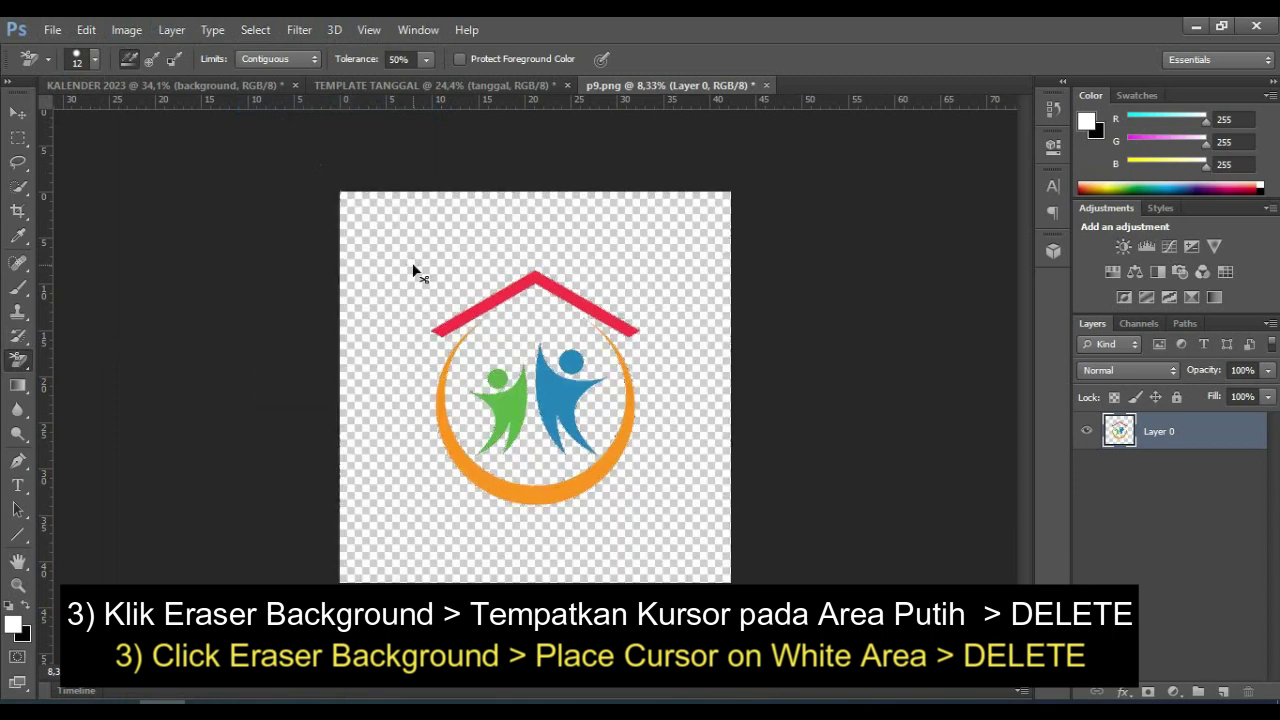
click(18, 112)
Drag the house logo into the calendar and shrink it beside the Kalender 2023 title.
drag(478, 318, 117, 88)
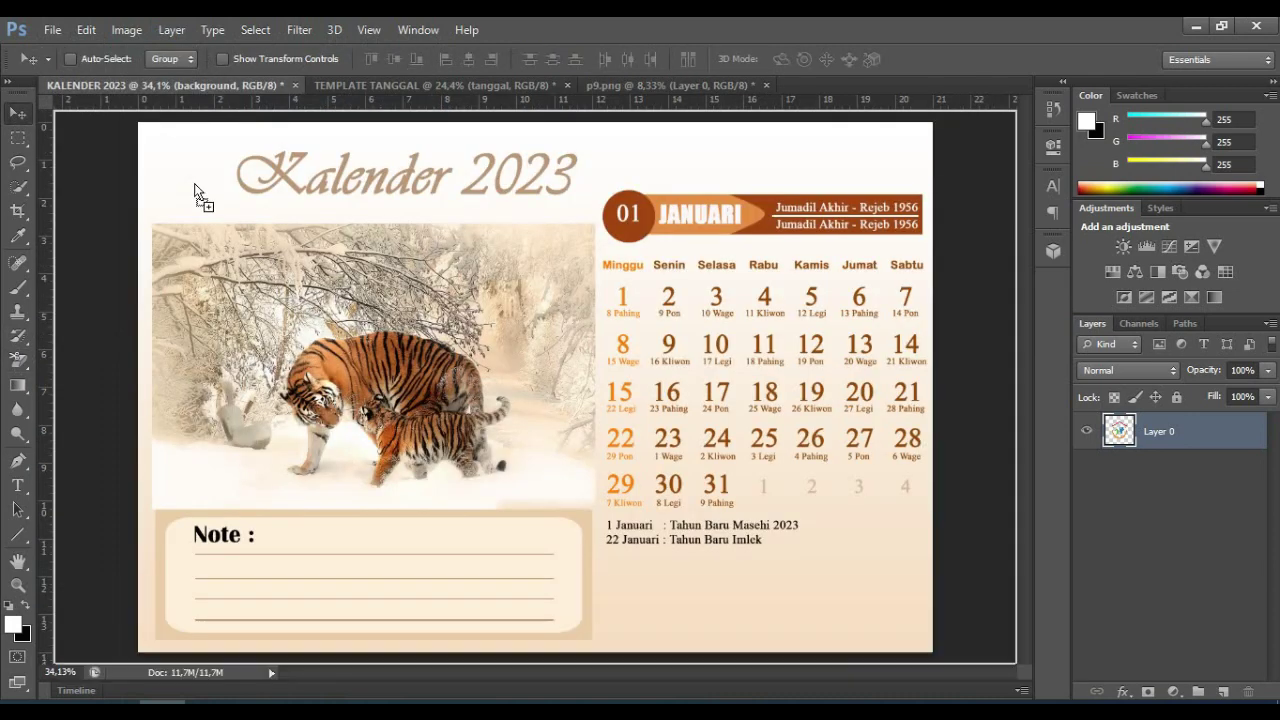
drag(117, 88, 186, 177)
key(ctrl+t)
mouse_move(602, 366)
mouse_down()
mouse_move(486, 214)
mouse_move(214, 206)
mouse_up()
key(Return)
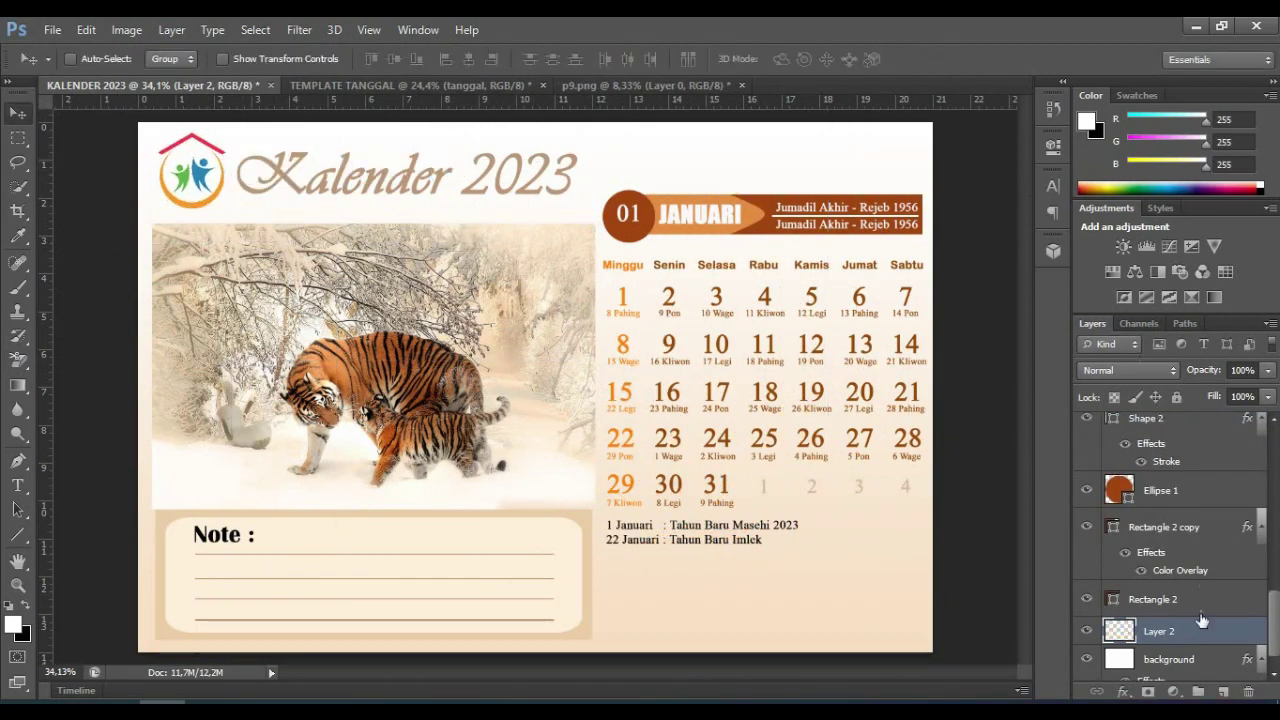
Give the logo a brown Color Overlay (b4612c) sampled from the tiger photo.
right_click(1203, 631)
click(967, 58)
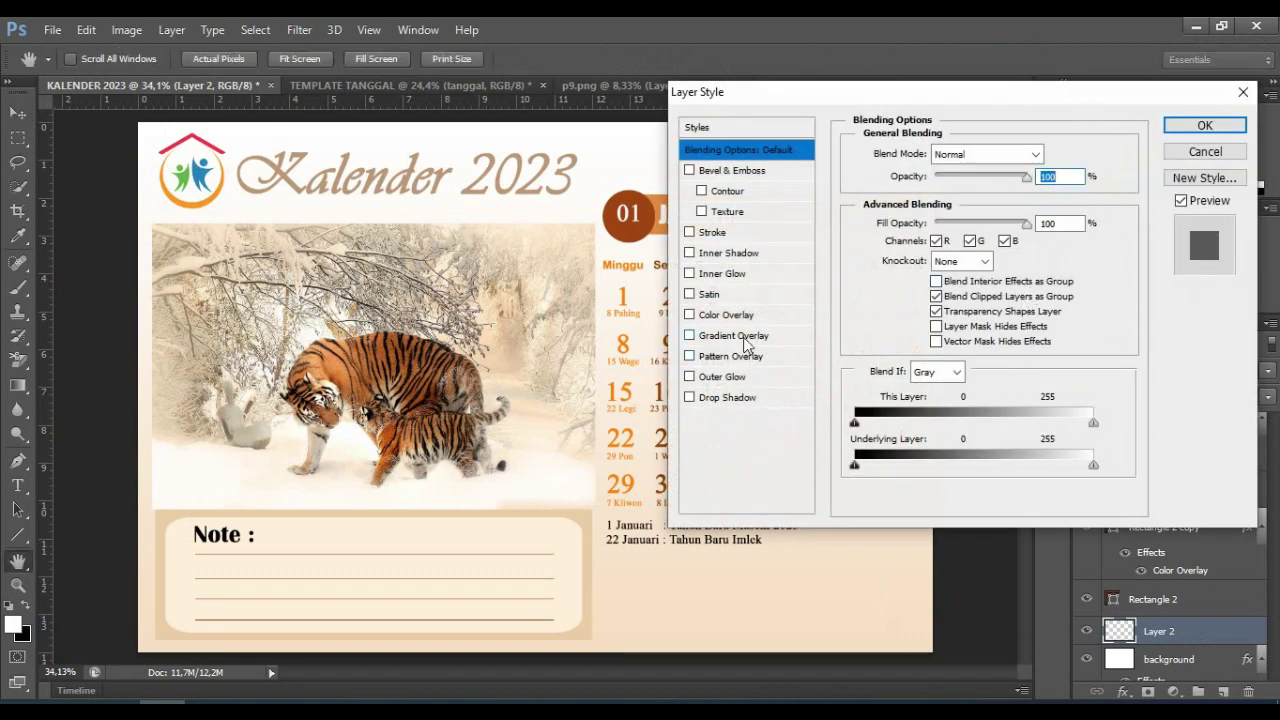
click(741, 315)
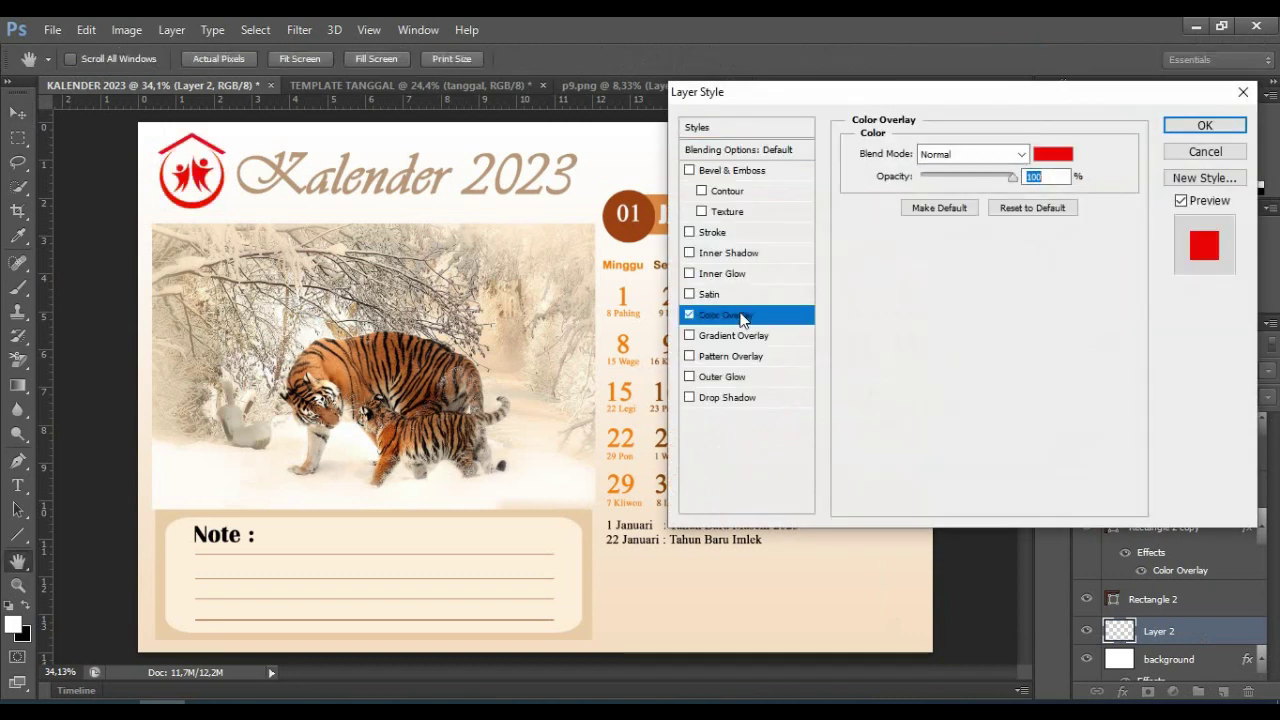
click(1053, 154)
click(355, 366)
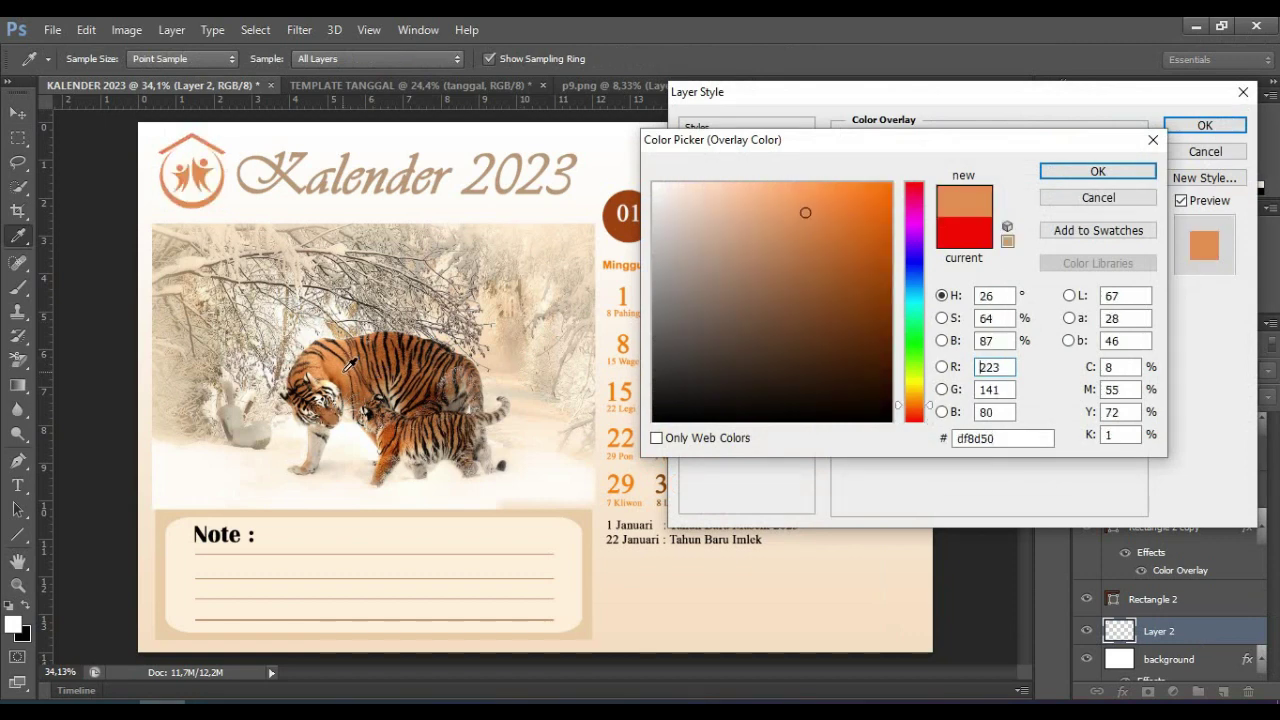
click(397, 347)
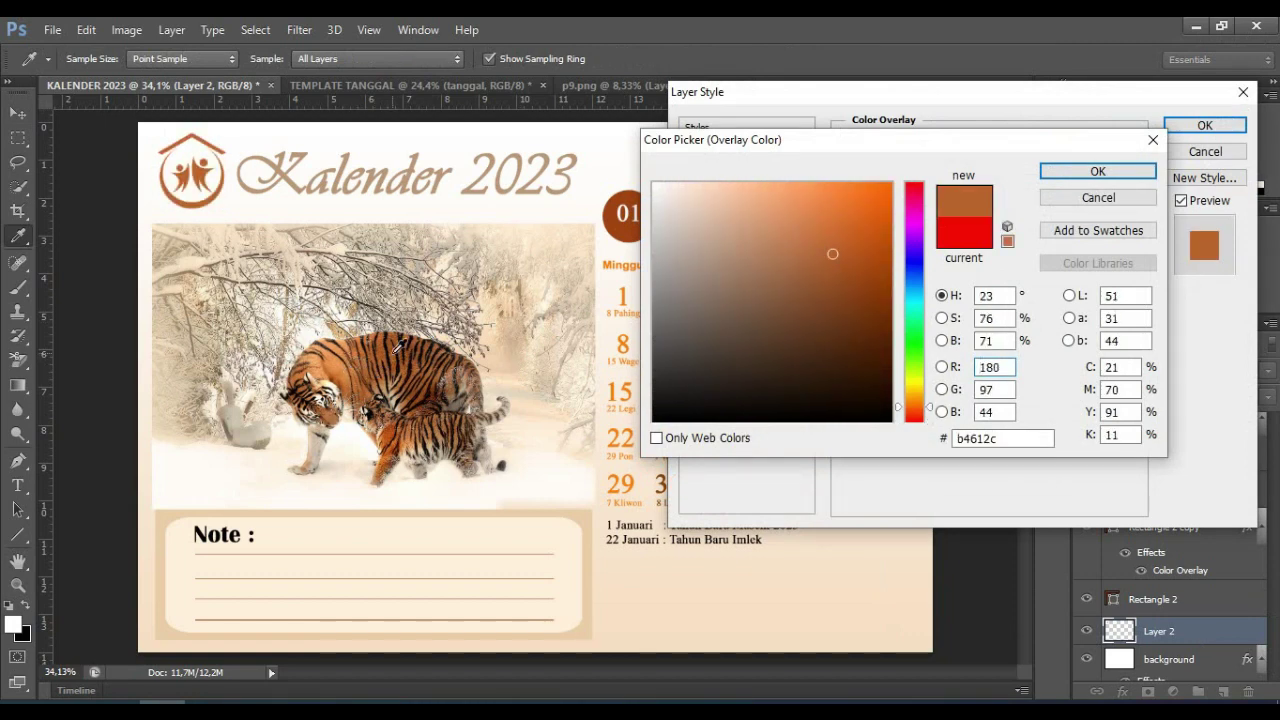
click(1088, 172)
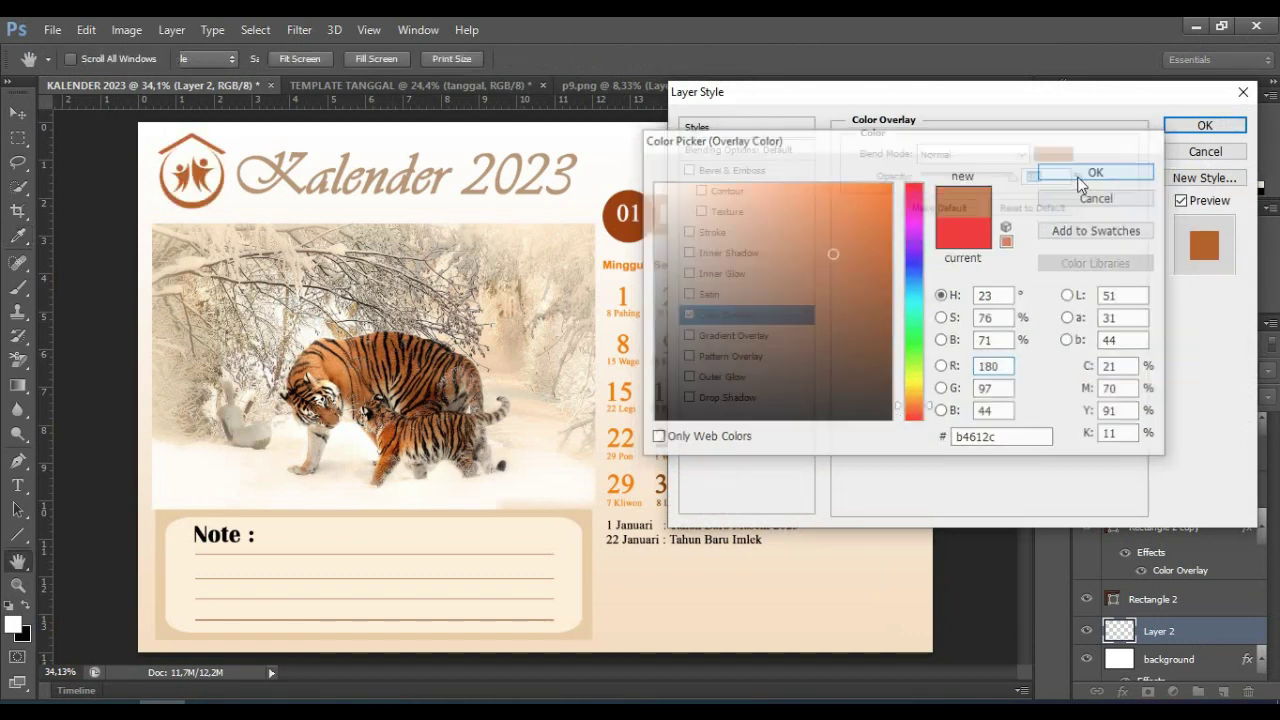
click(1204, 126)
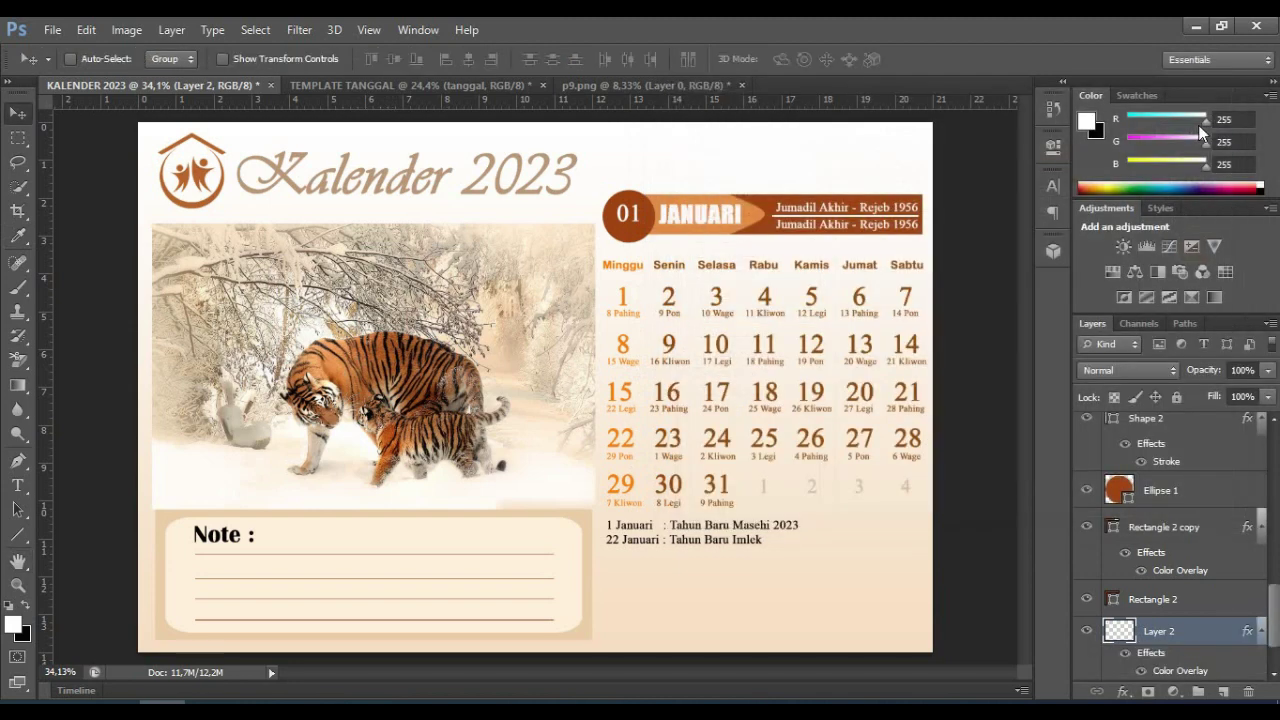
Move the Kalender 2023 title to the top right of the page.
scroll(1183, 580, up, 5)
scroll(1183, 572, up, 1)
click(1173, 454)
key(ctrl+t)
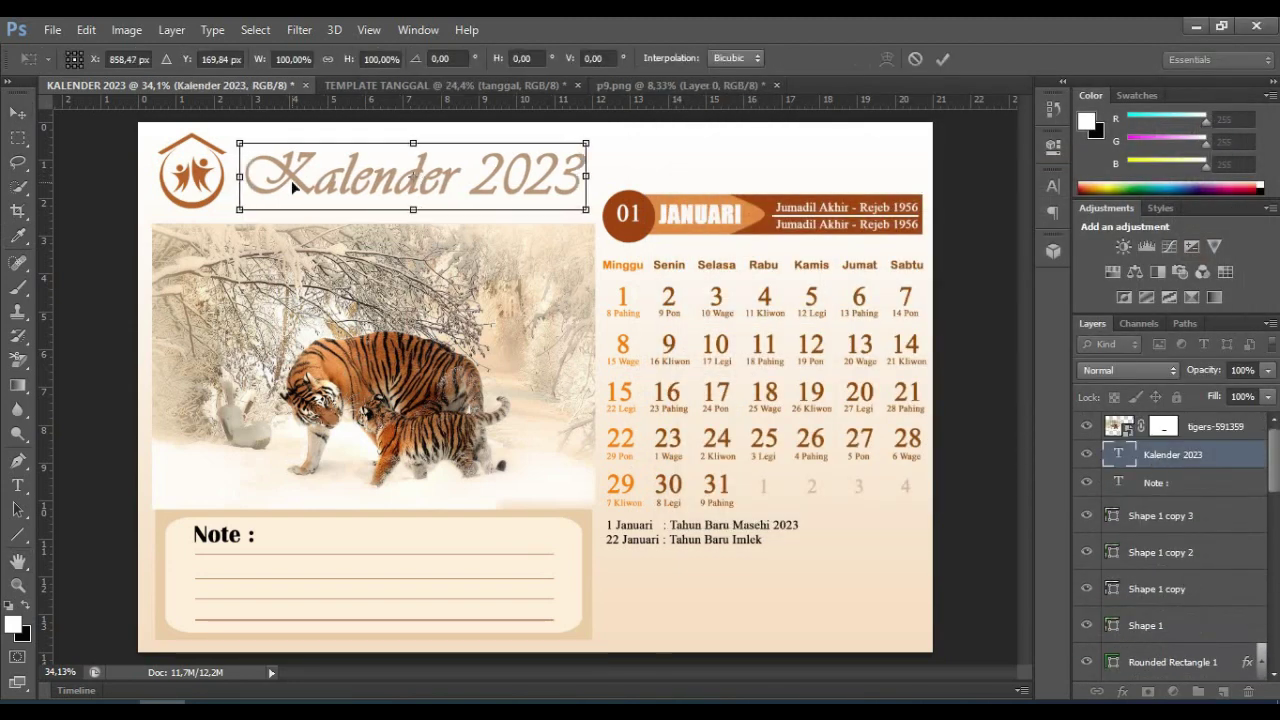
mouse_move(286, 171)
mouse_down()
mouse_move(635, 156)
mouse_move(614, 145)
mouse_move(618, 132)
mouse_up()
key(Return)
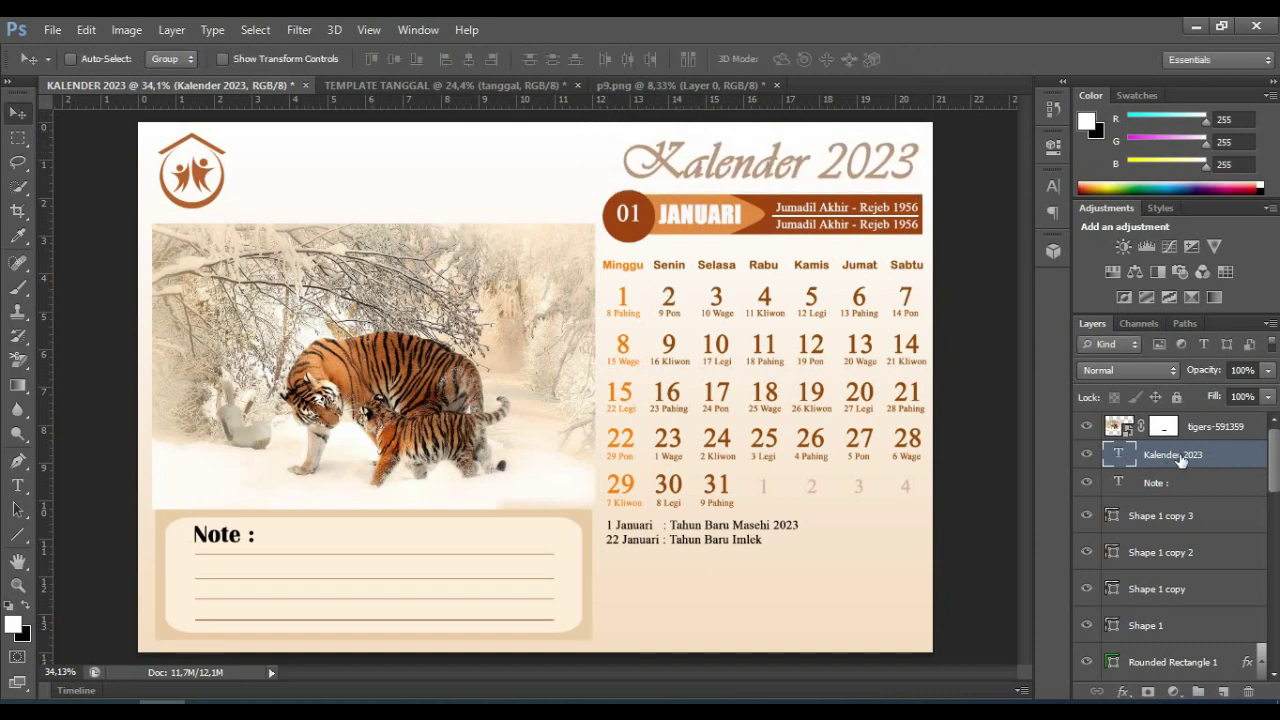
Duplicate the title as LIFE INSURANCE in Britannic Bold at 30 pt.
key(ctrl+j)
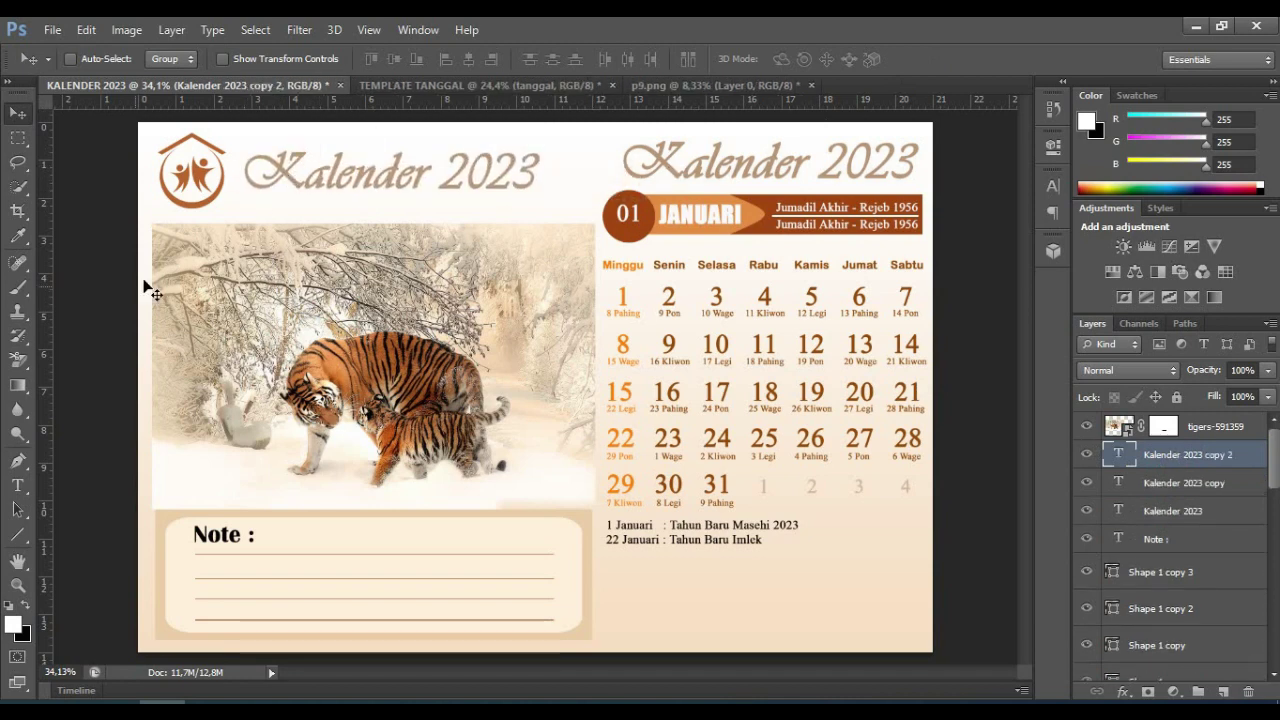
click(18, 485)
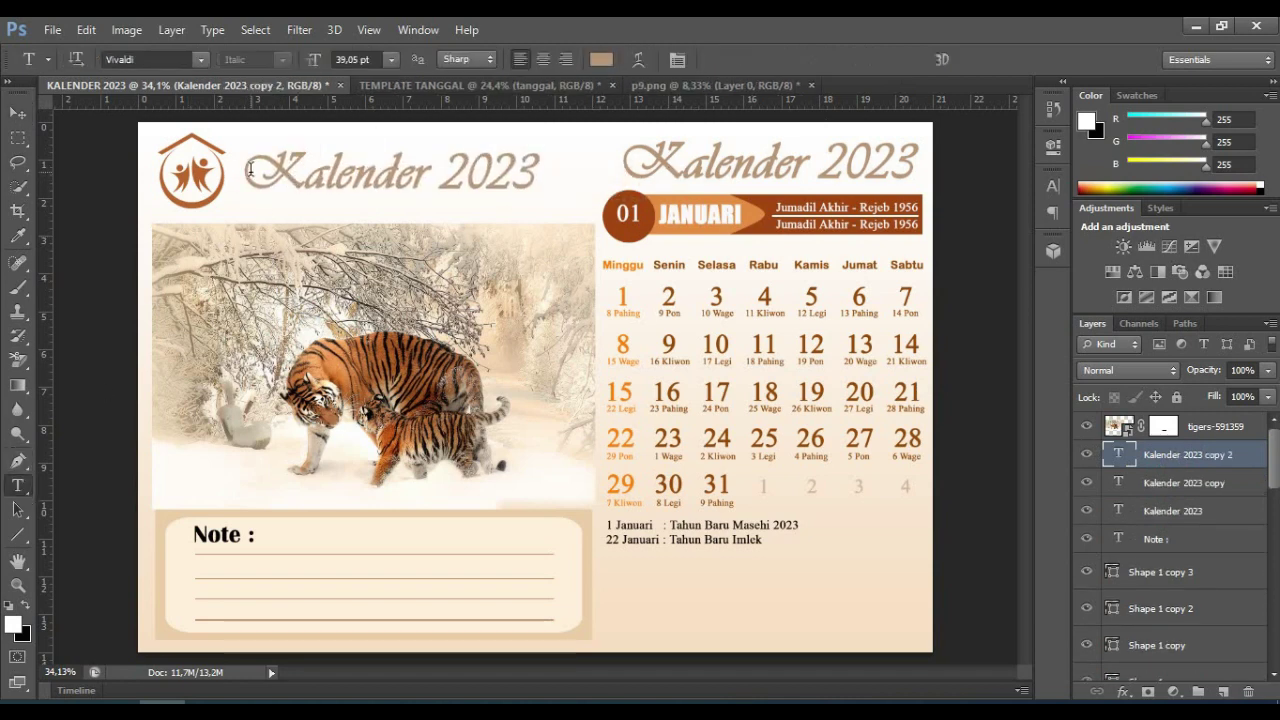
drag(242, 172, 534, 170)
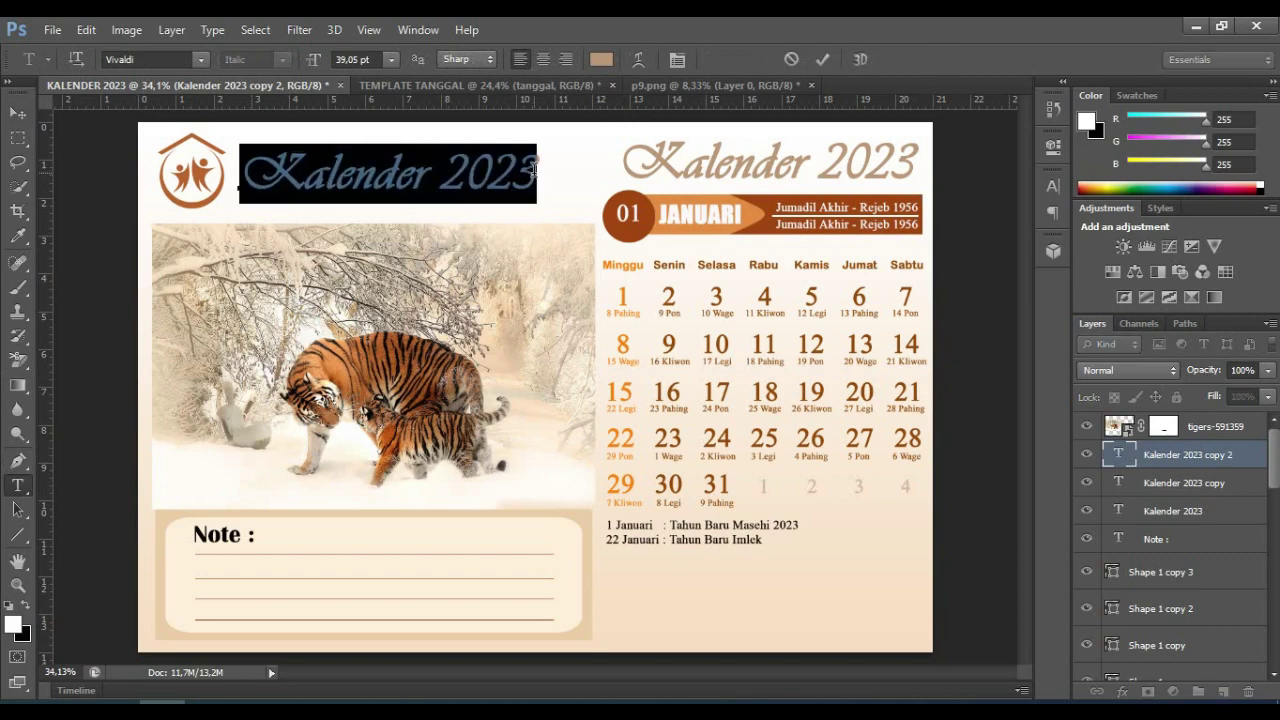
click(200, 59)
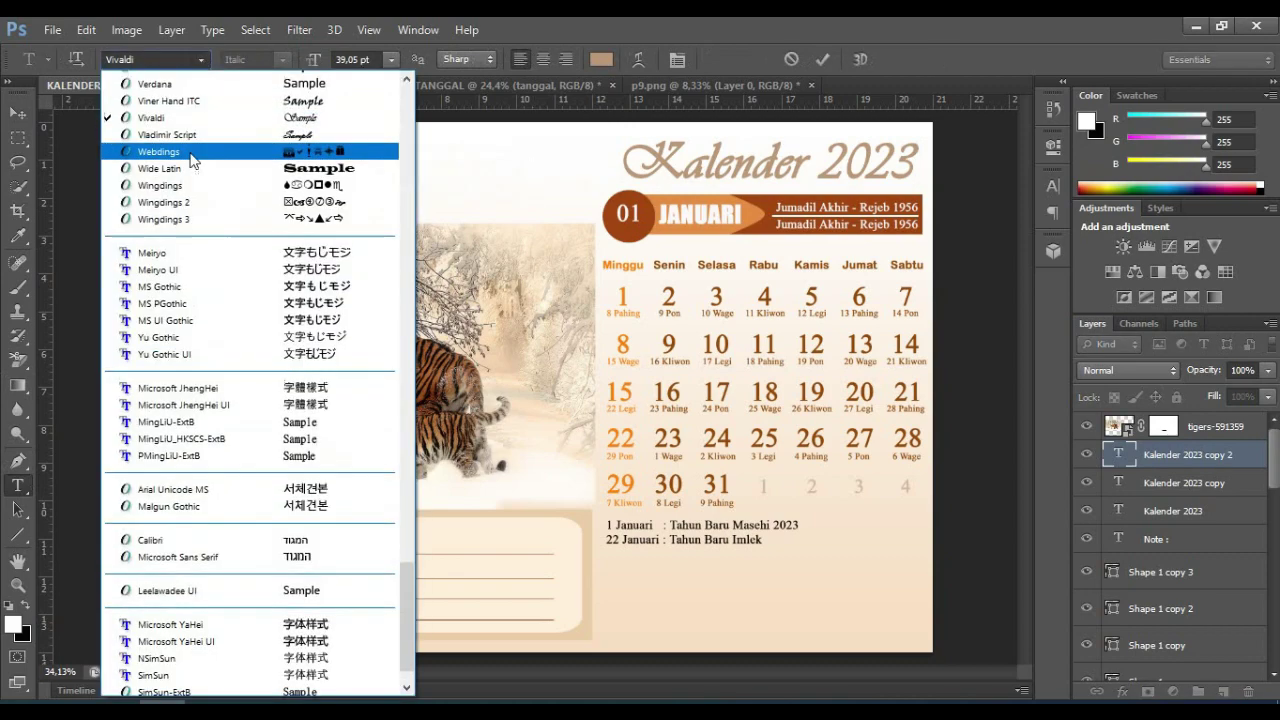
scroll(207, 417, up, 10)
scroll(207, 417, up, 10)
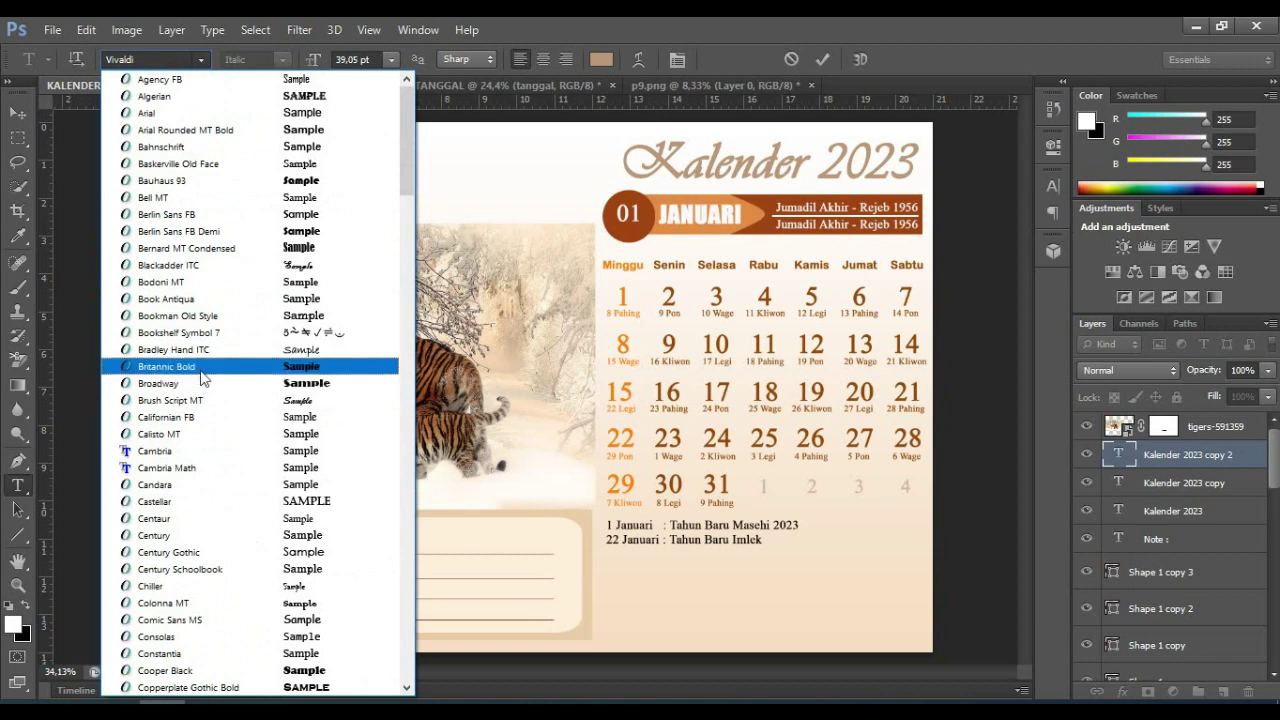
click(201, 368)
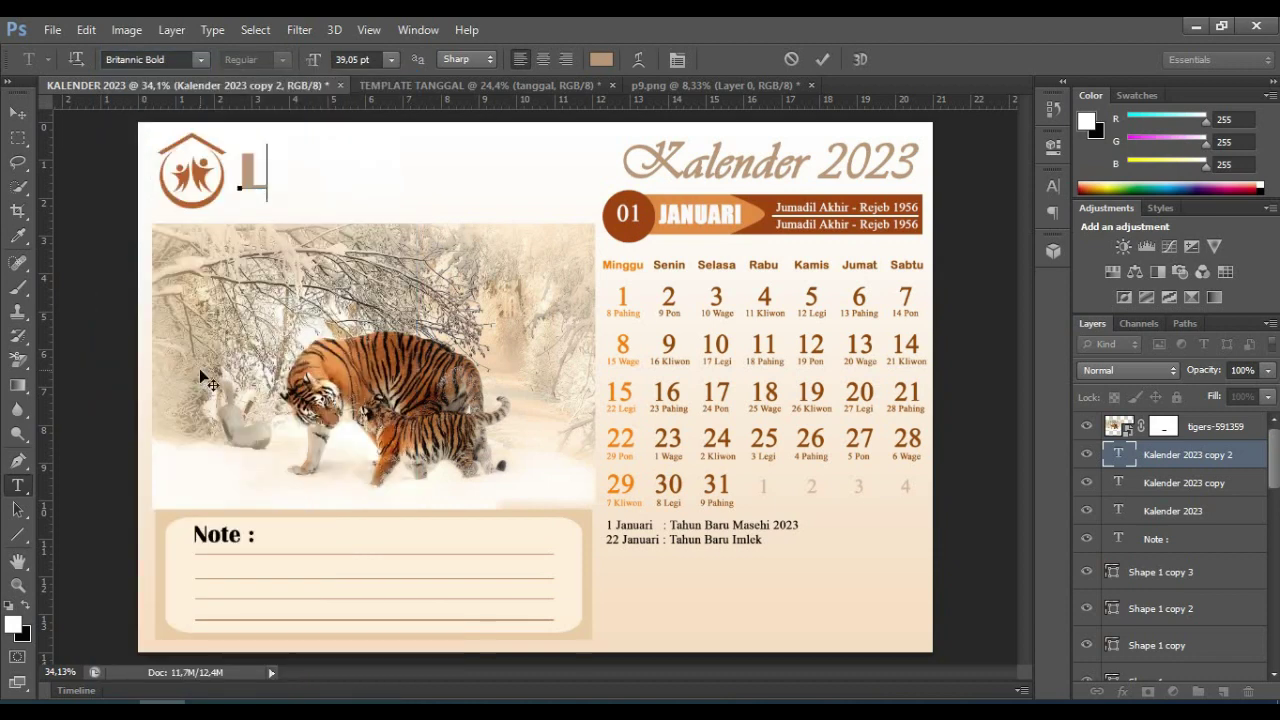
click(391, 59)
click(360, 288)
click(822, 59)
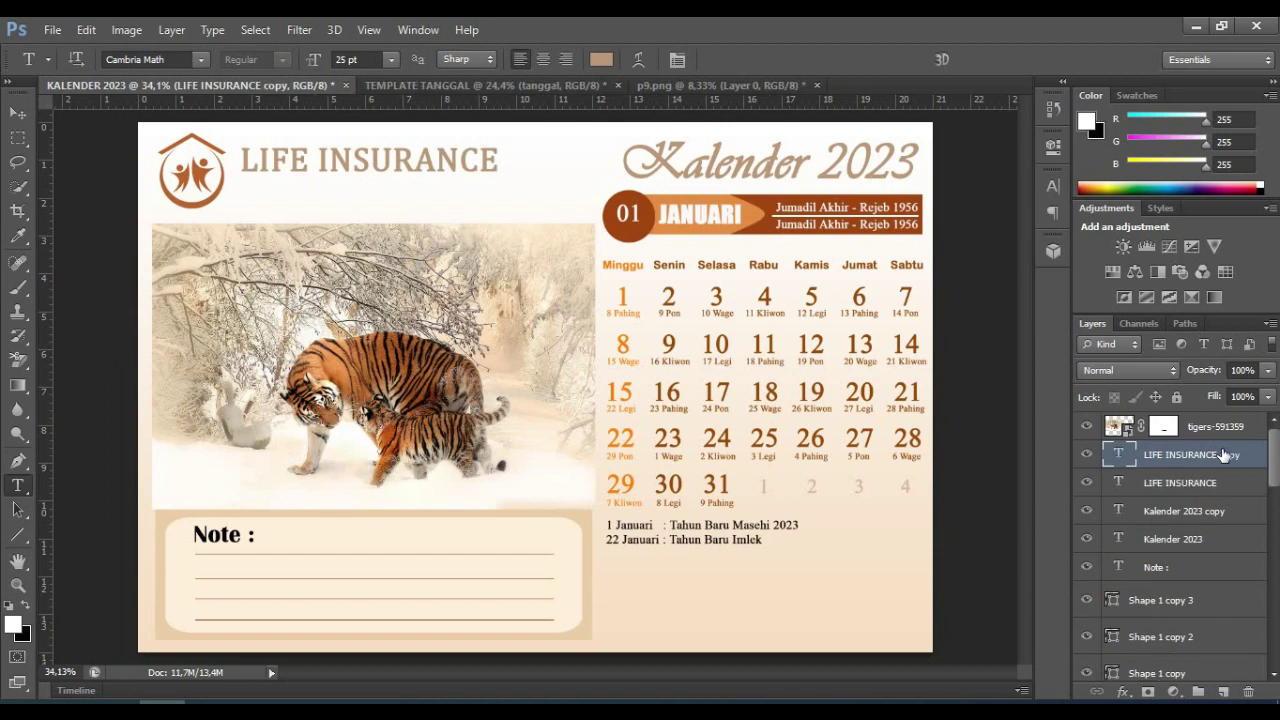
Duplicate the LIFE INSURANCE text below itself and enter the address and phone number lines.
key(ctrl+t)
key(shift+Down)
key(shift+Down)
key(shift+Down)
key(shift+Down)
key(shift+Down)
key(shift+Down)
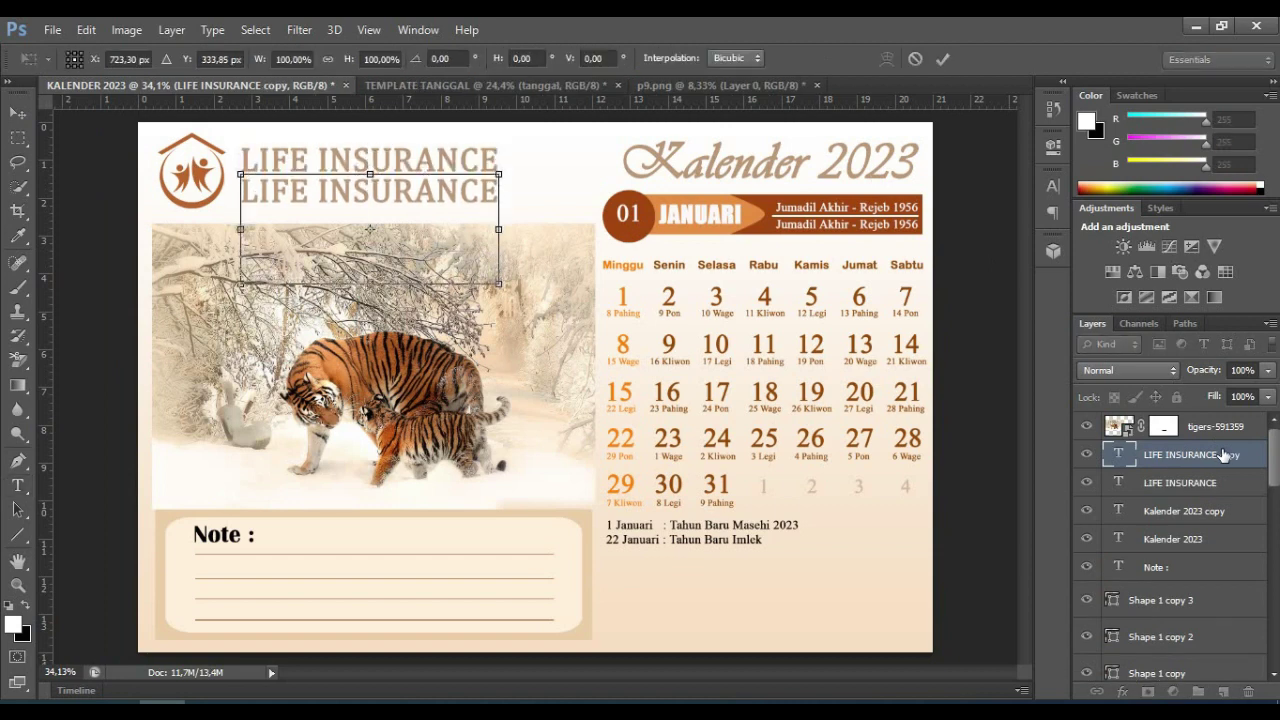
key(Return)
double_click(1118, 454)
text(a)
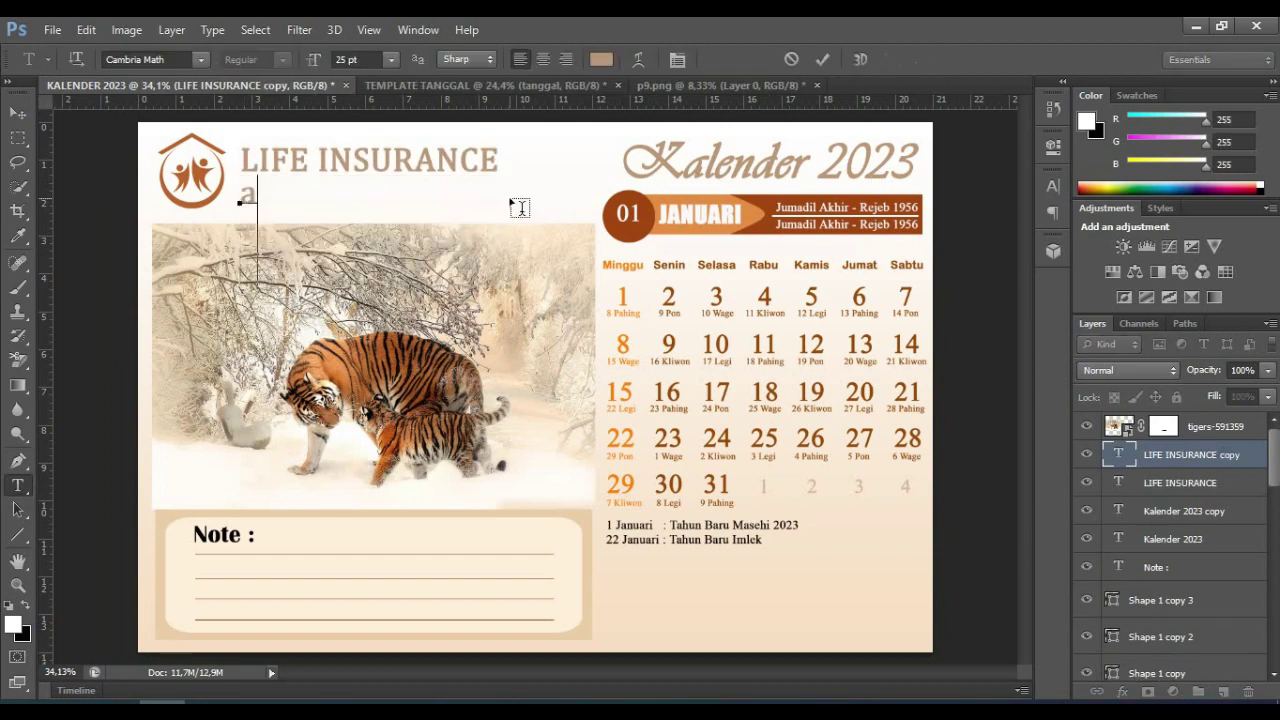
key(BackSpace)
text(Alamat : Jln. Jende)
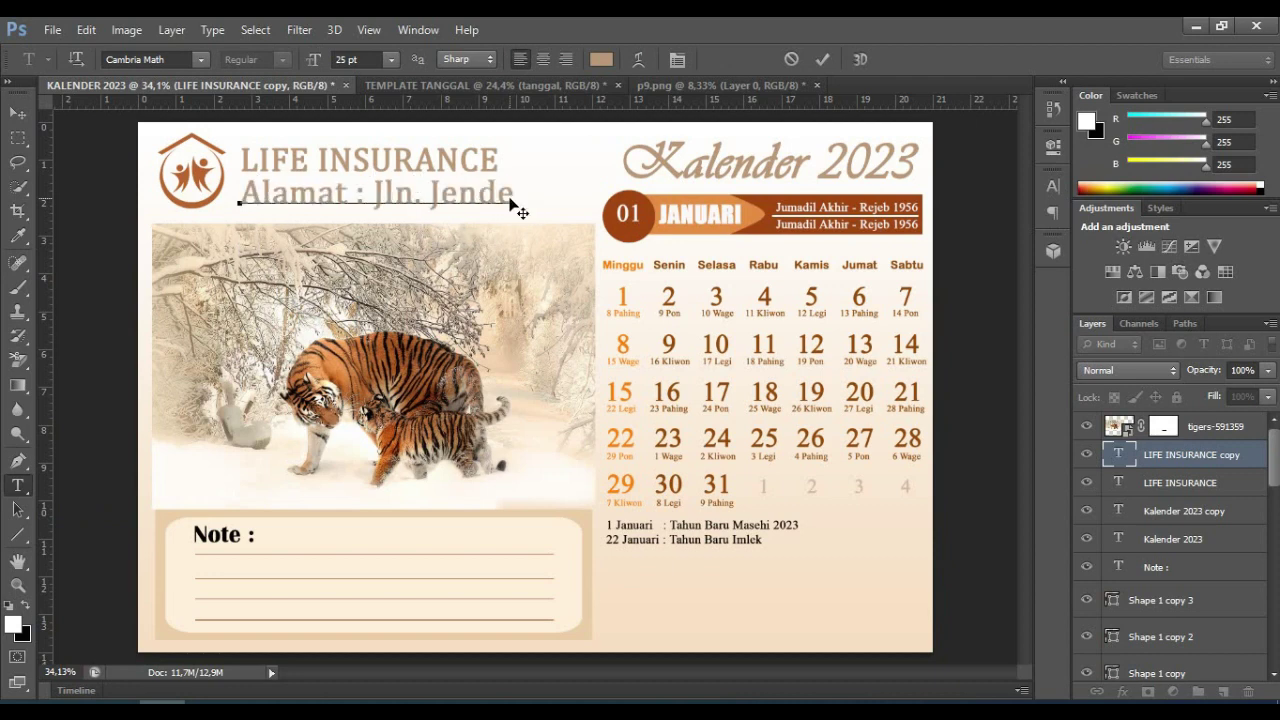
key(BackSpace)
text(. Sudirman, Samarinda)
key(Return)
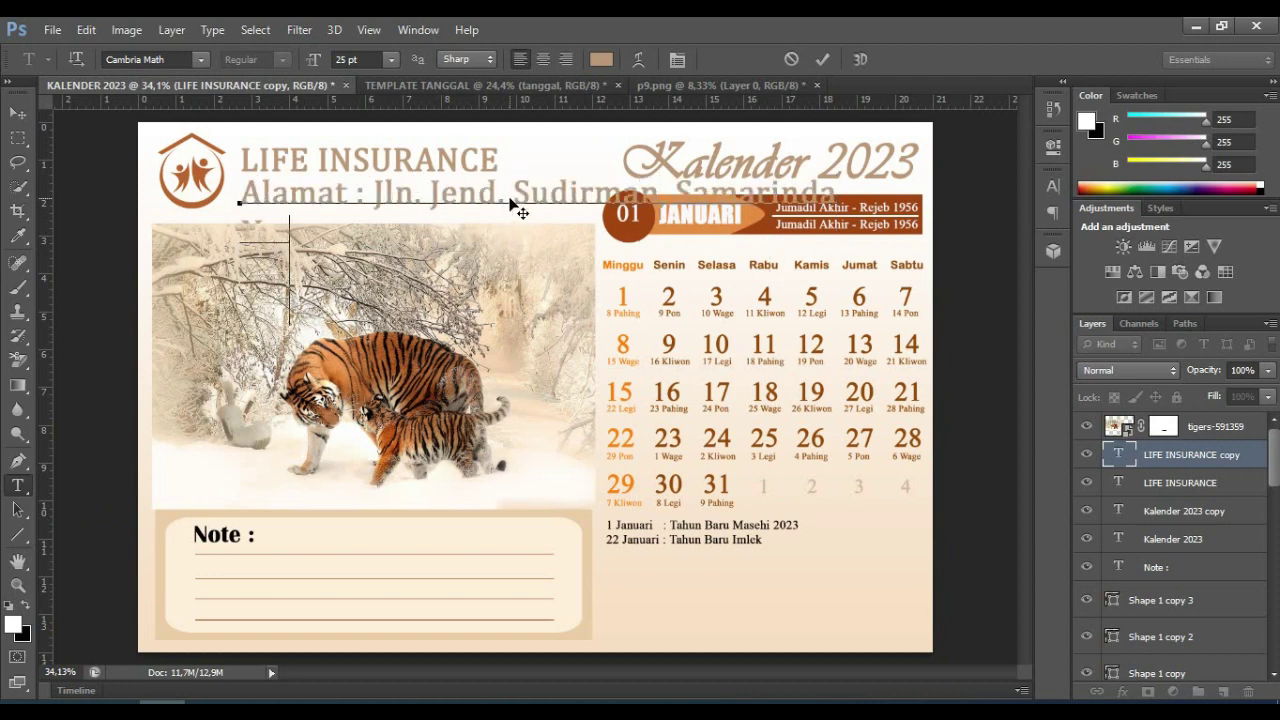
Set the address and phone text to 12 pt and nudge it under LIFE INSURANCE.
key(ctrl+a)
click(391, 59)
click(386, 200)
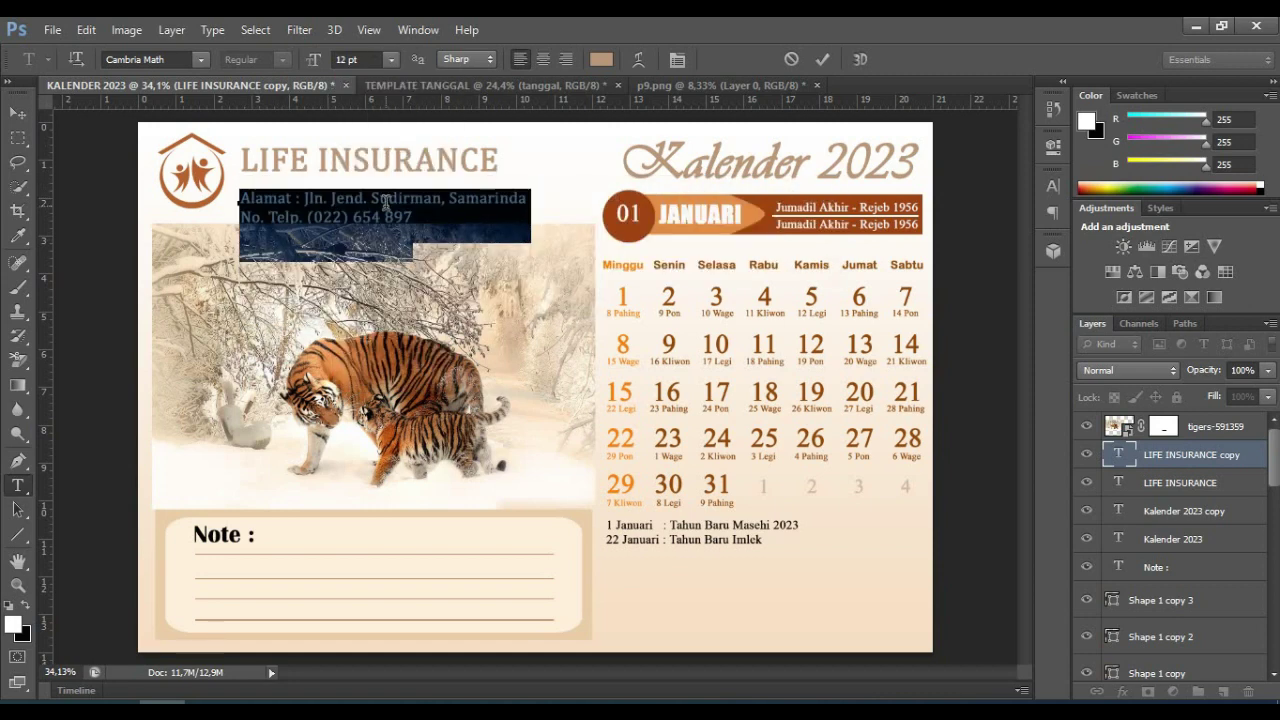
click(414, 214)
key(ctrl+Return)
key(v)
drag(268, 207, 268, 197)
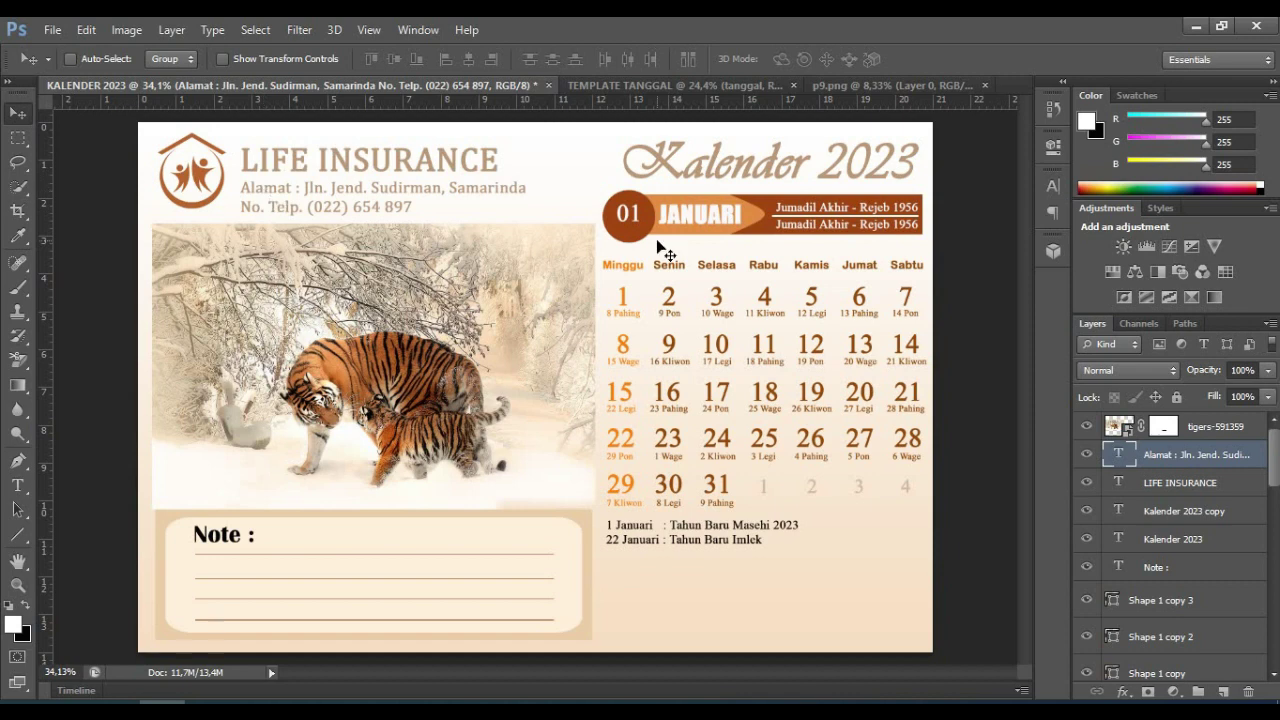
Give the Note : heading an orange Color Overlay (e99e56) sampled from the tiger's fur.
scroll(660, 250, up, 1)
click(1152, 541)
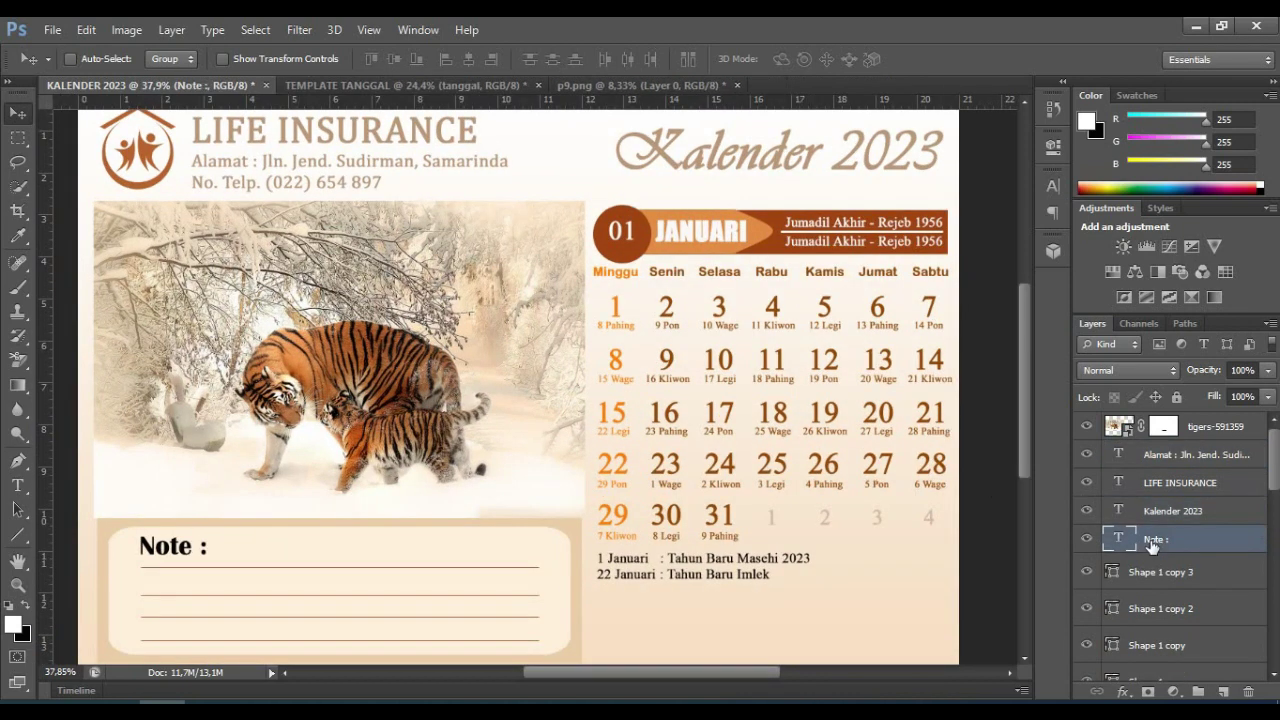
right_click(1152, 544)
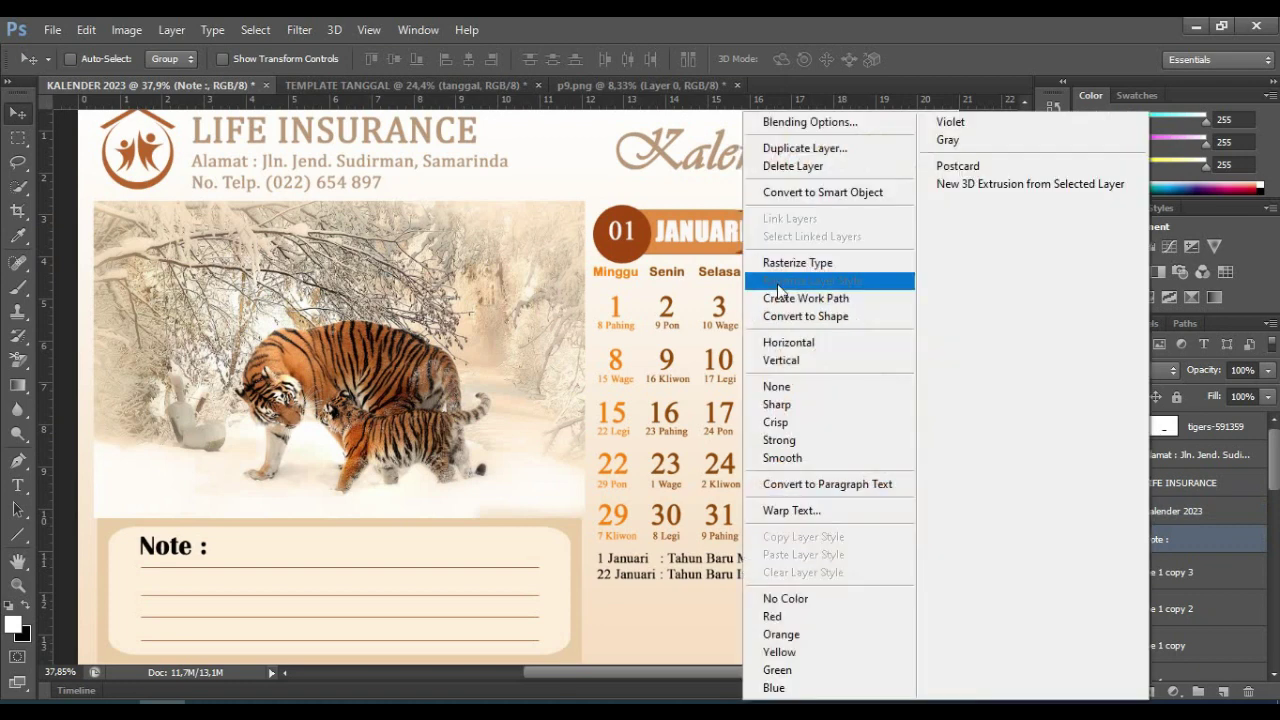
click(807, 124)
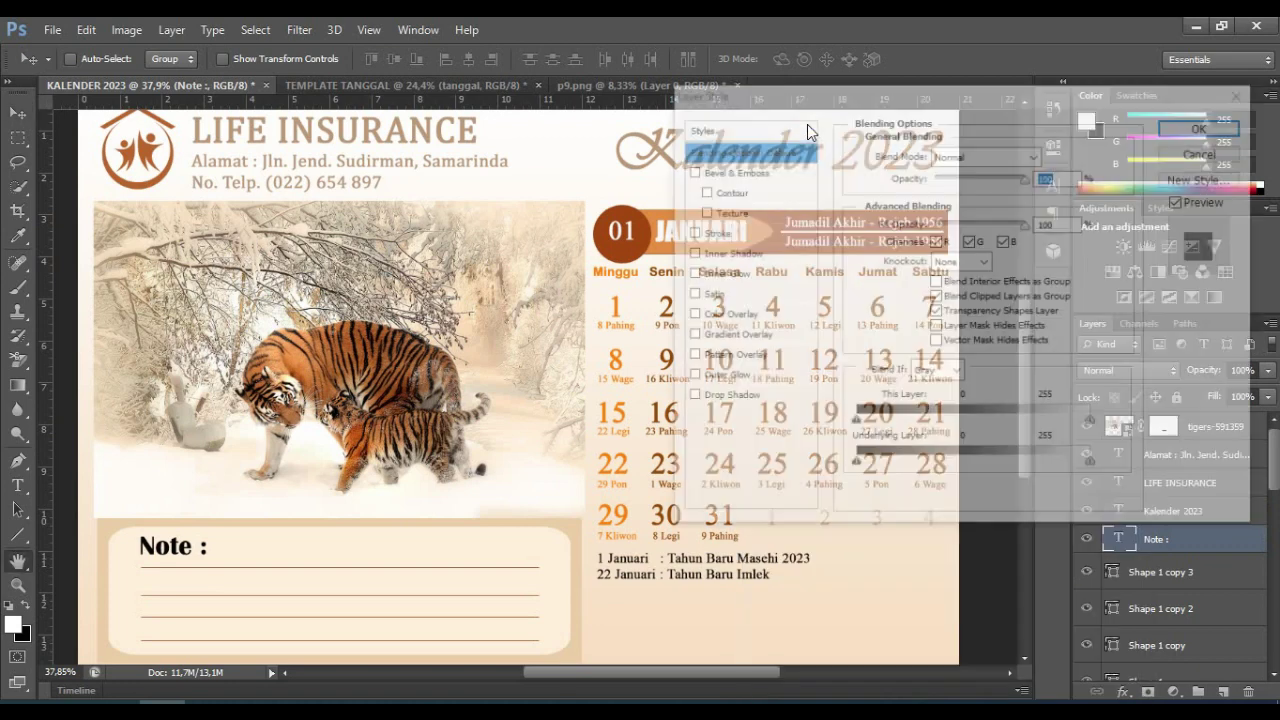
click(726, 314)
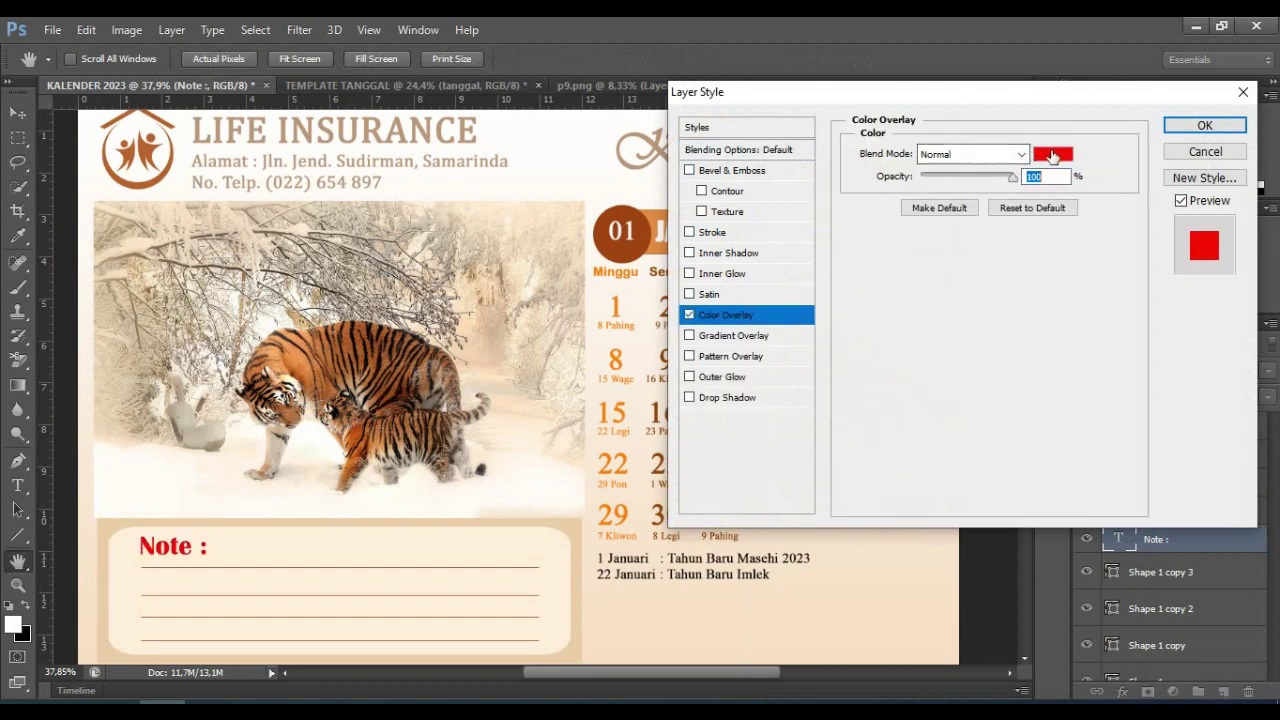
click(1053, 154)
click(308, 340)
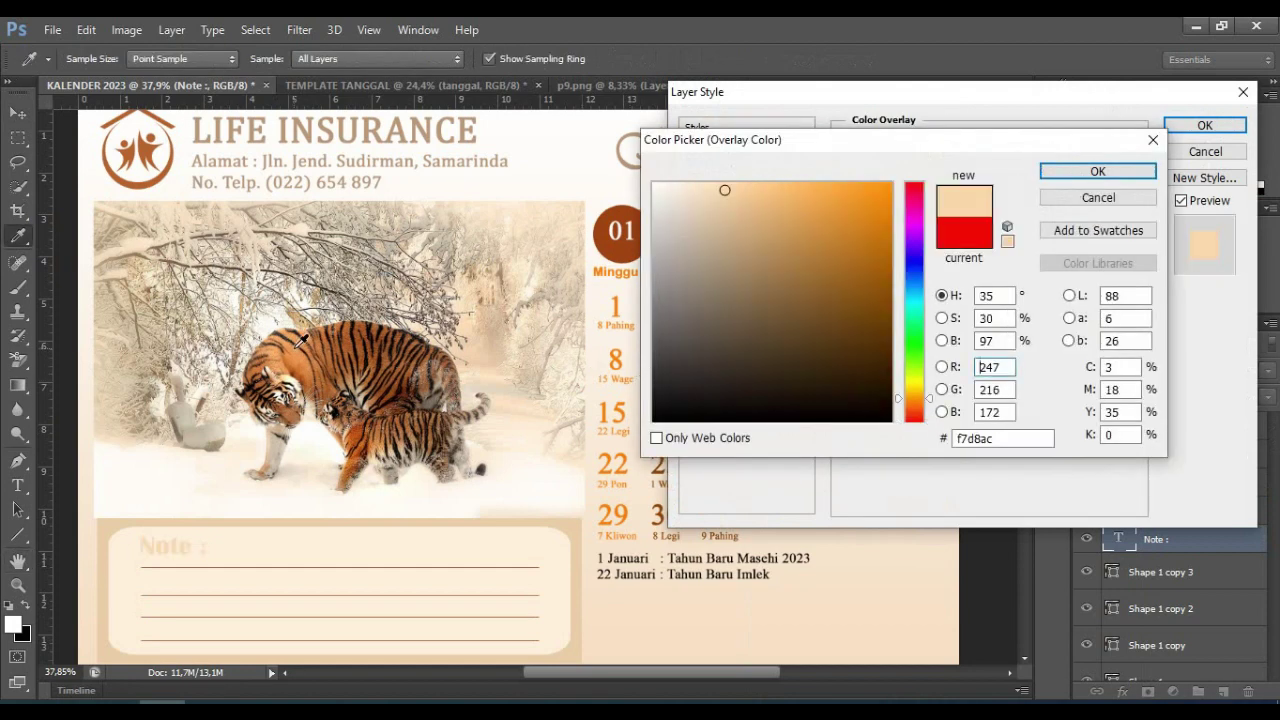
click(292, 354)
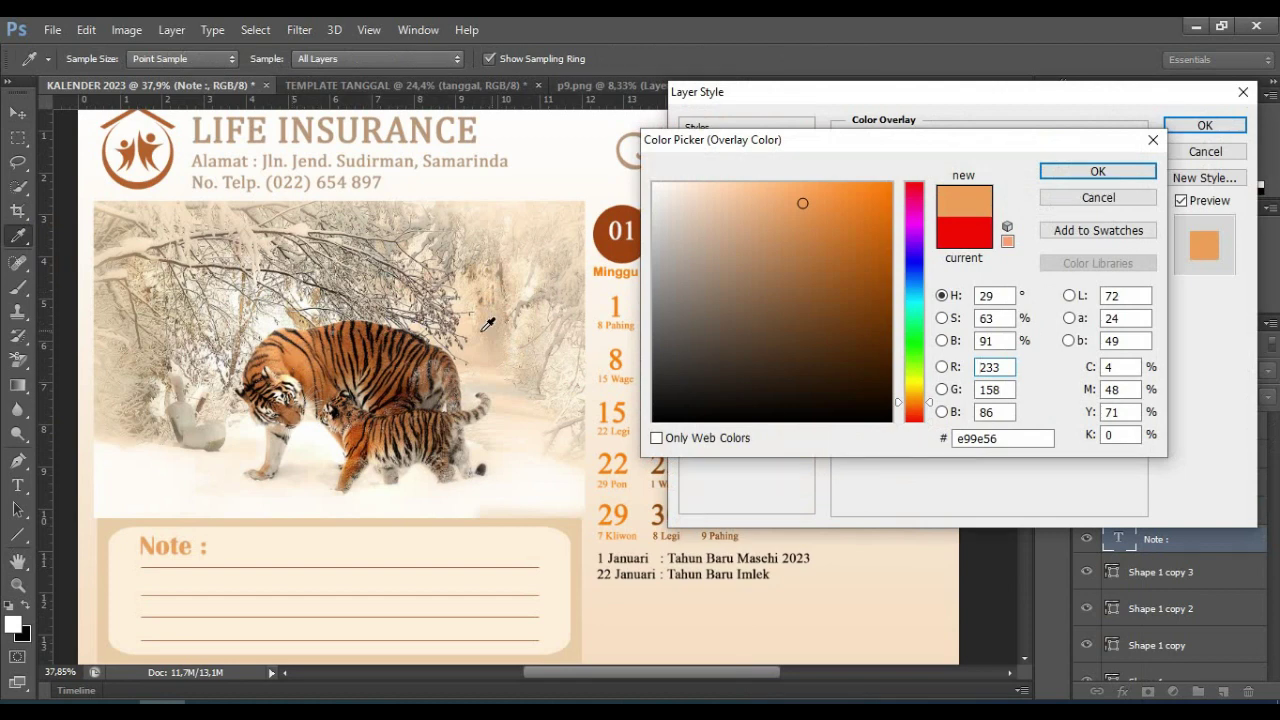
click(1062, 172)
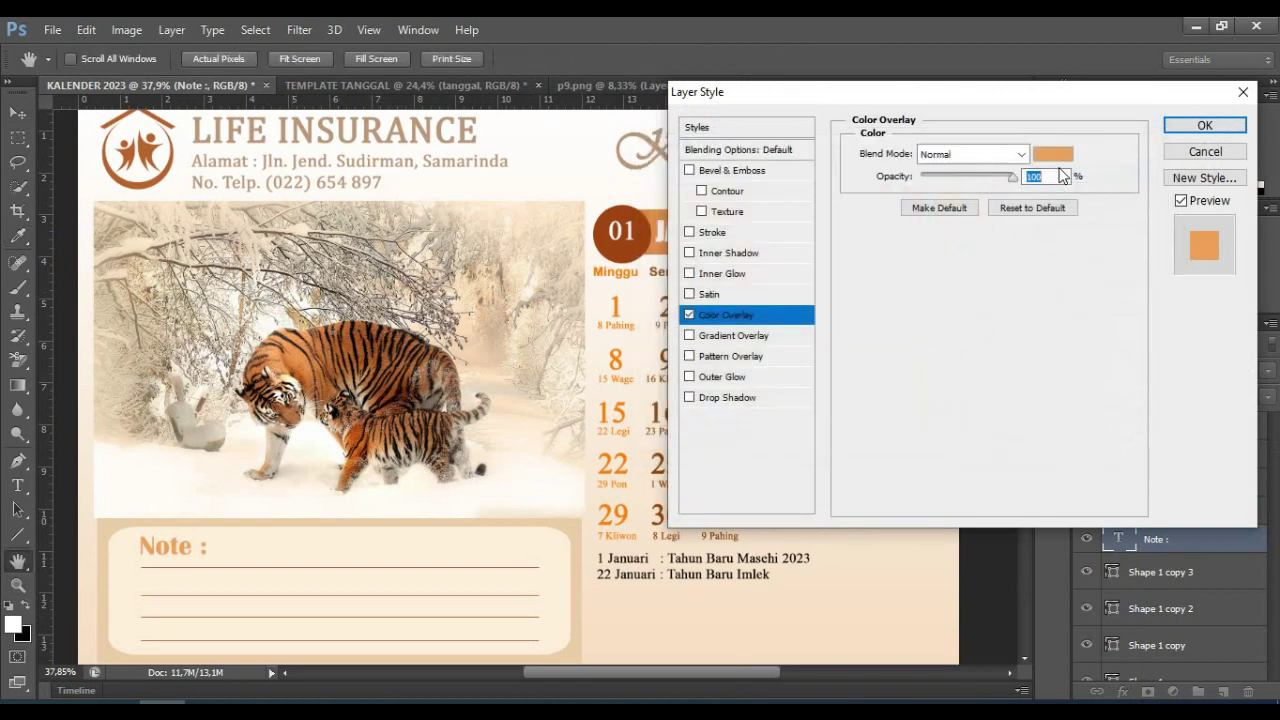
click(1203, 125)
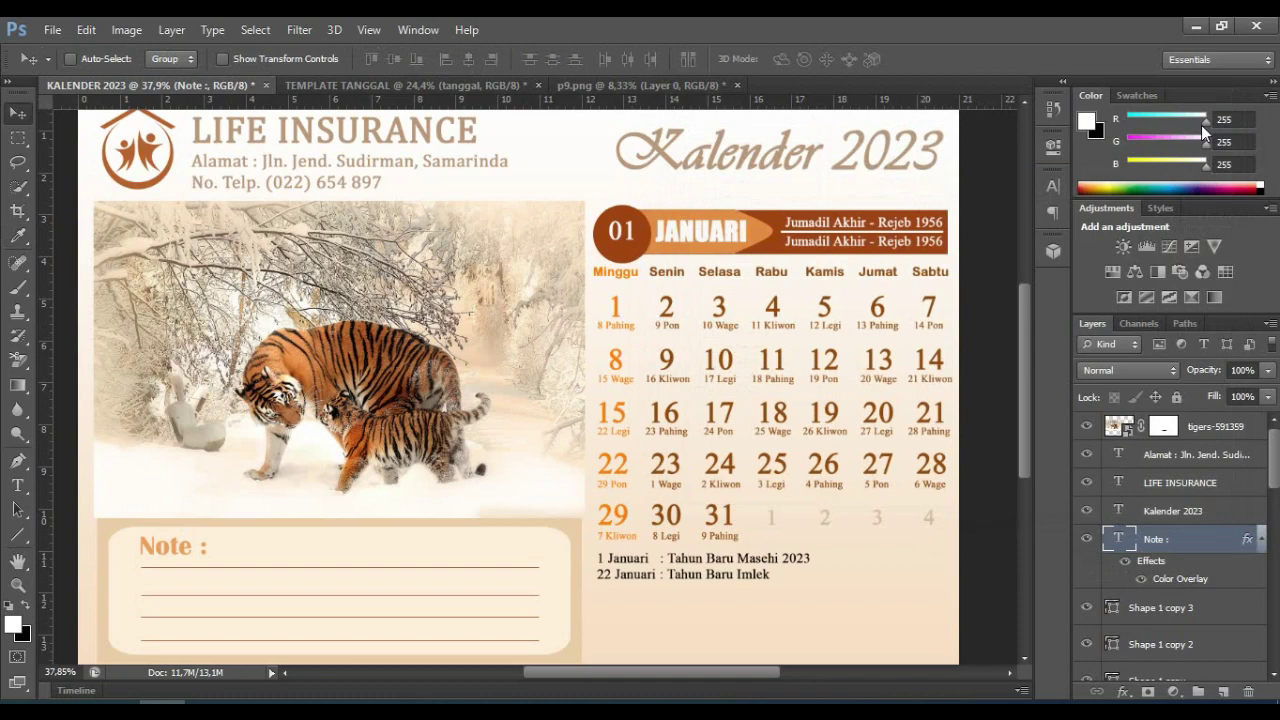
key(ctrl+minus)
click(52, 29)
Save the calendar as KALENDER 2023.jpg in JPEG format.
click(104, 262)
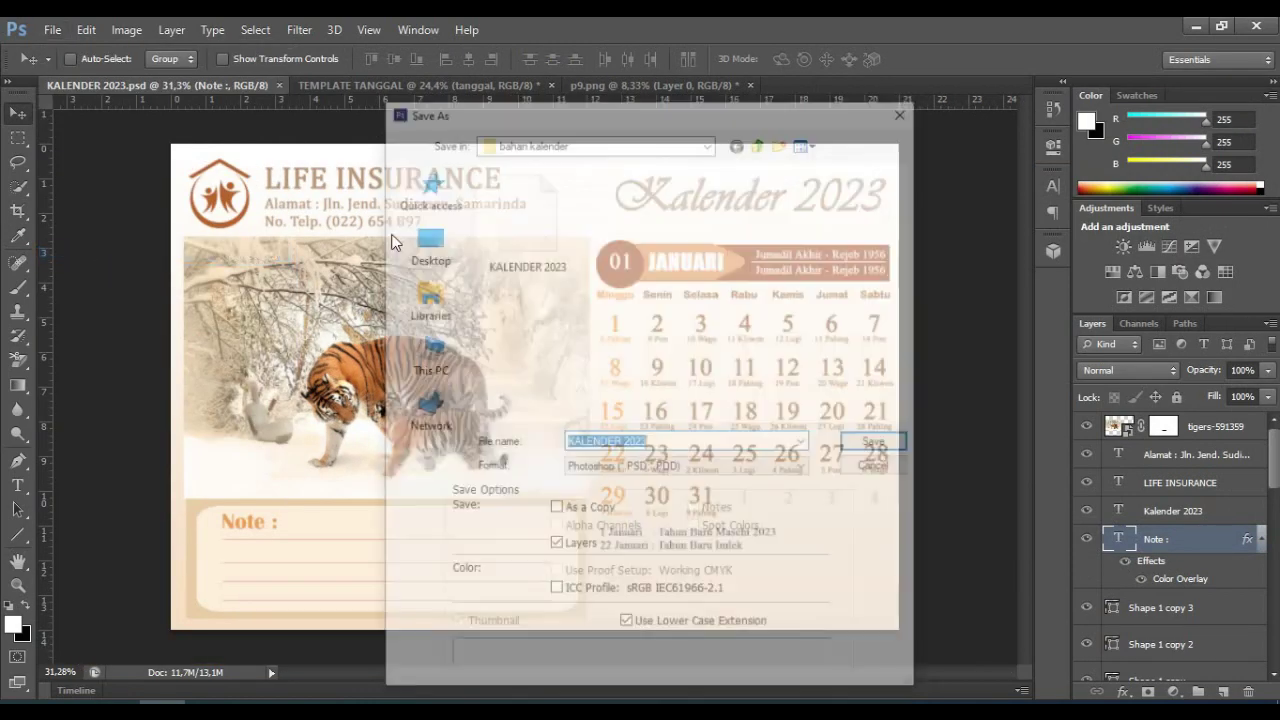
click(697, 469)
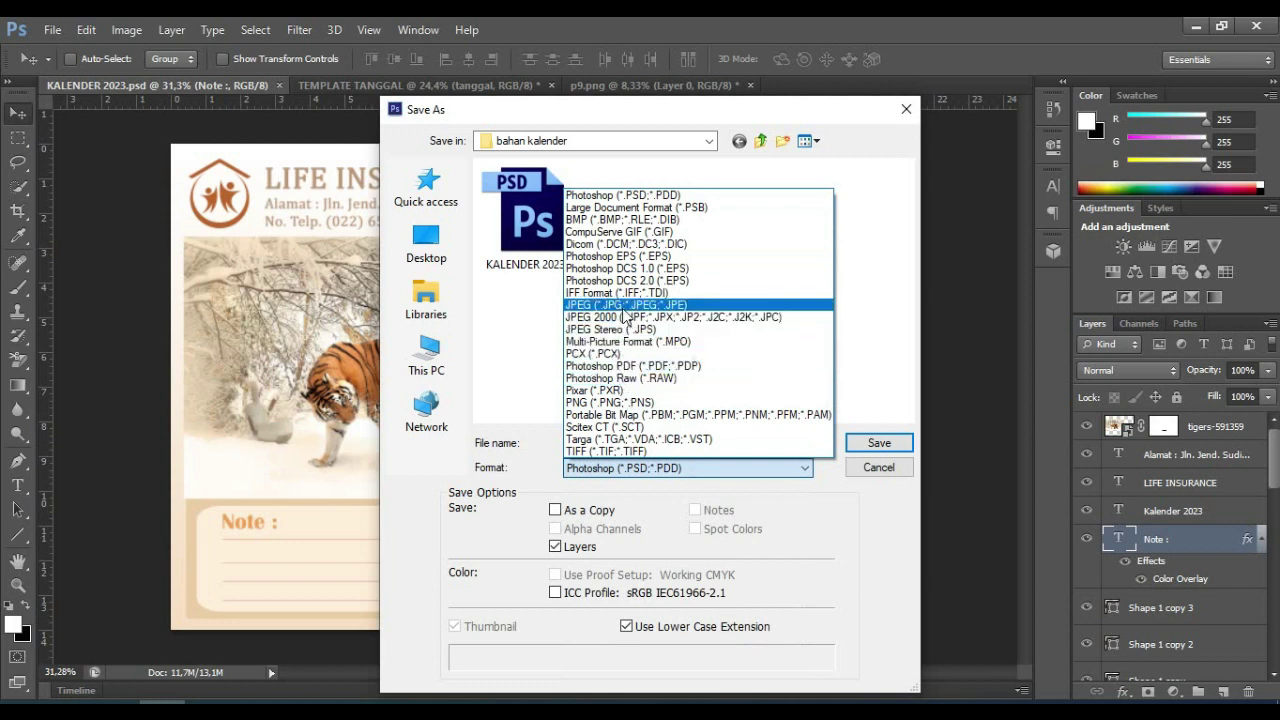
click(623, 305)
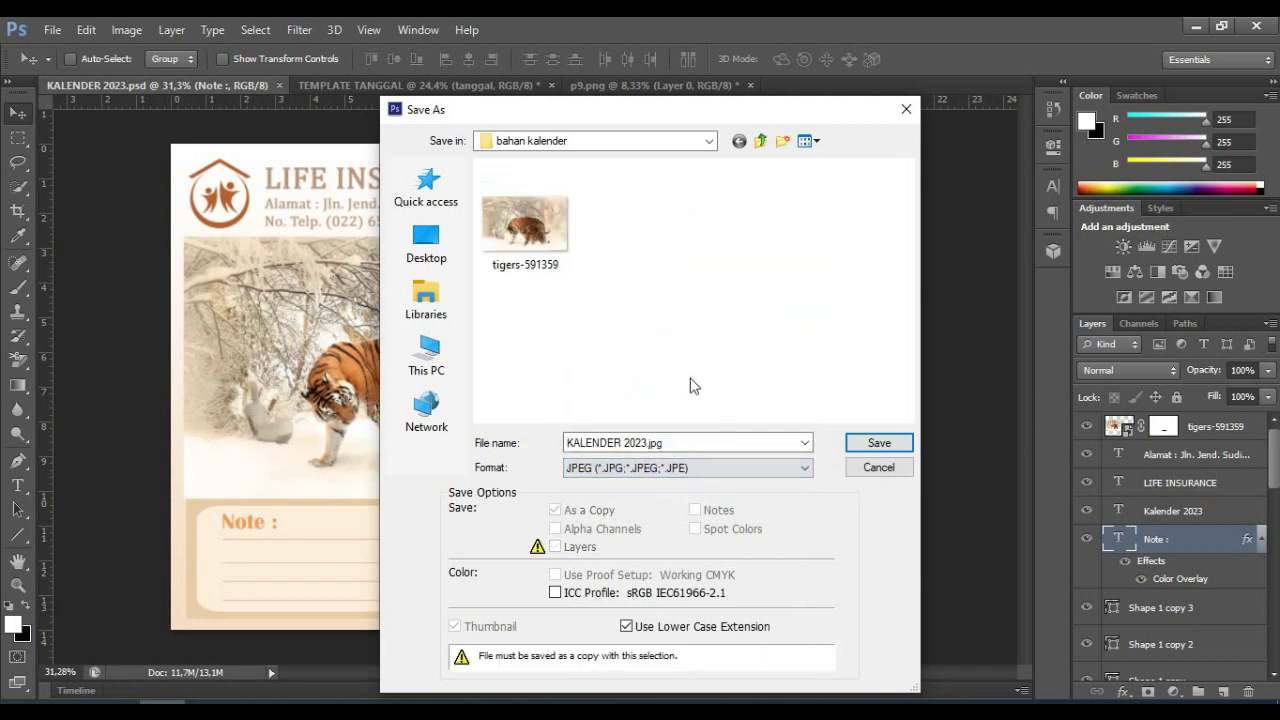
click(871, 443)
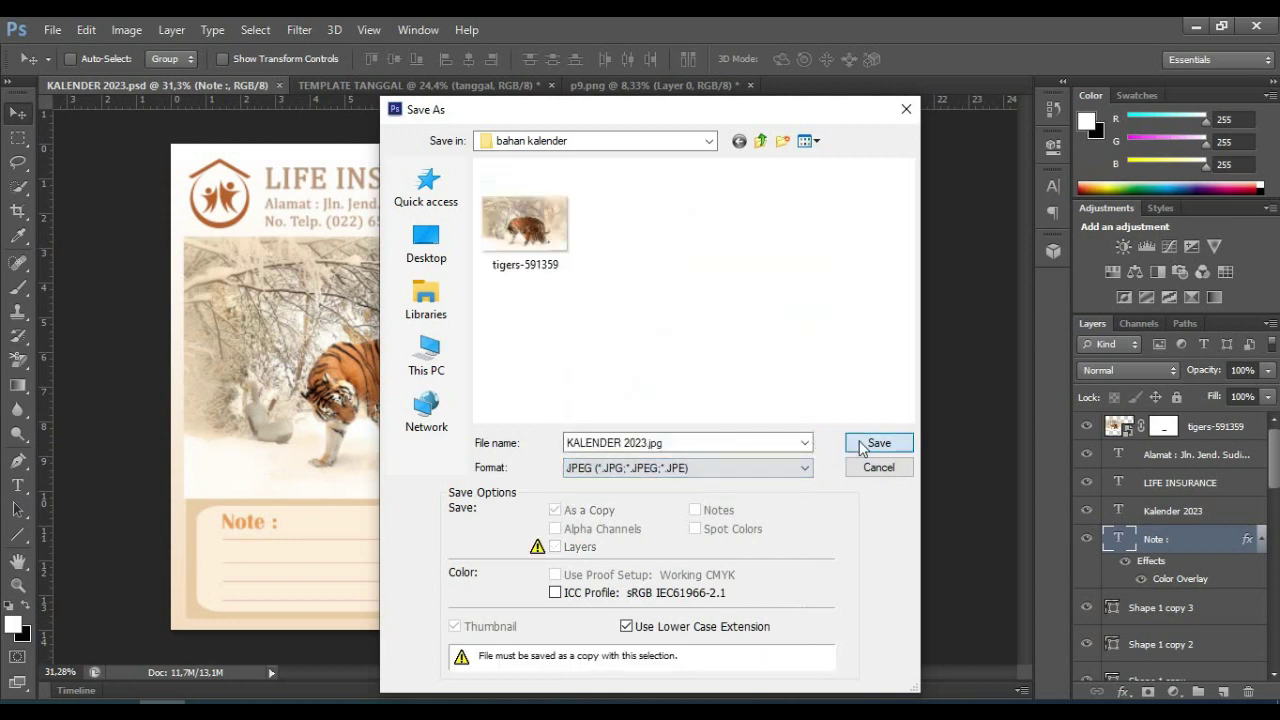